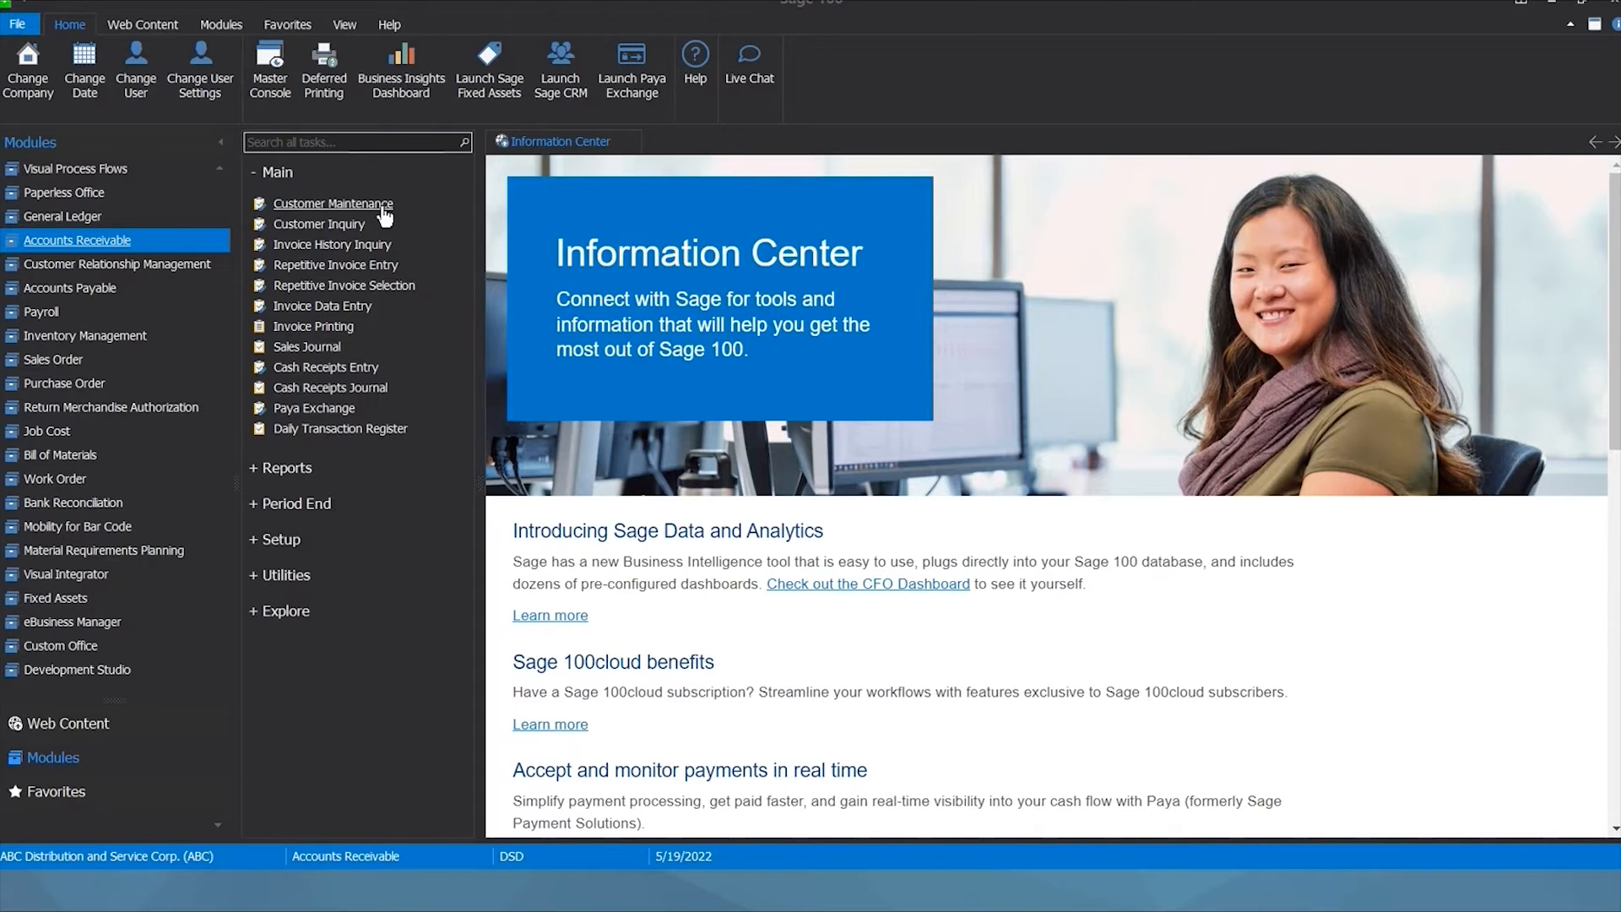
# Open Customer Maintenance in Accounts Receivable for company ABC.
pyautogui.click(384, 211)
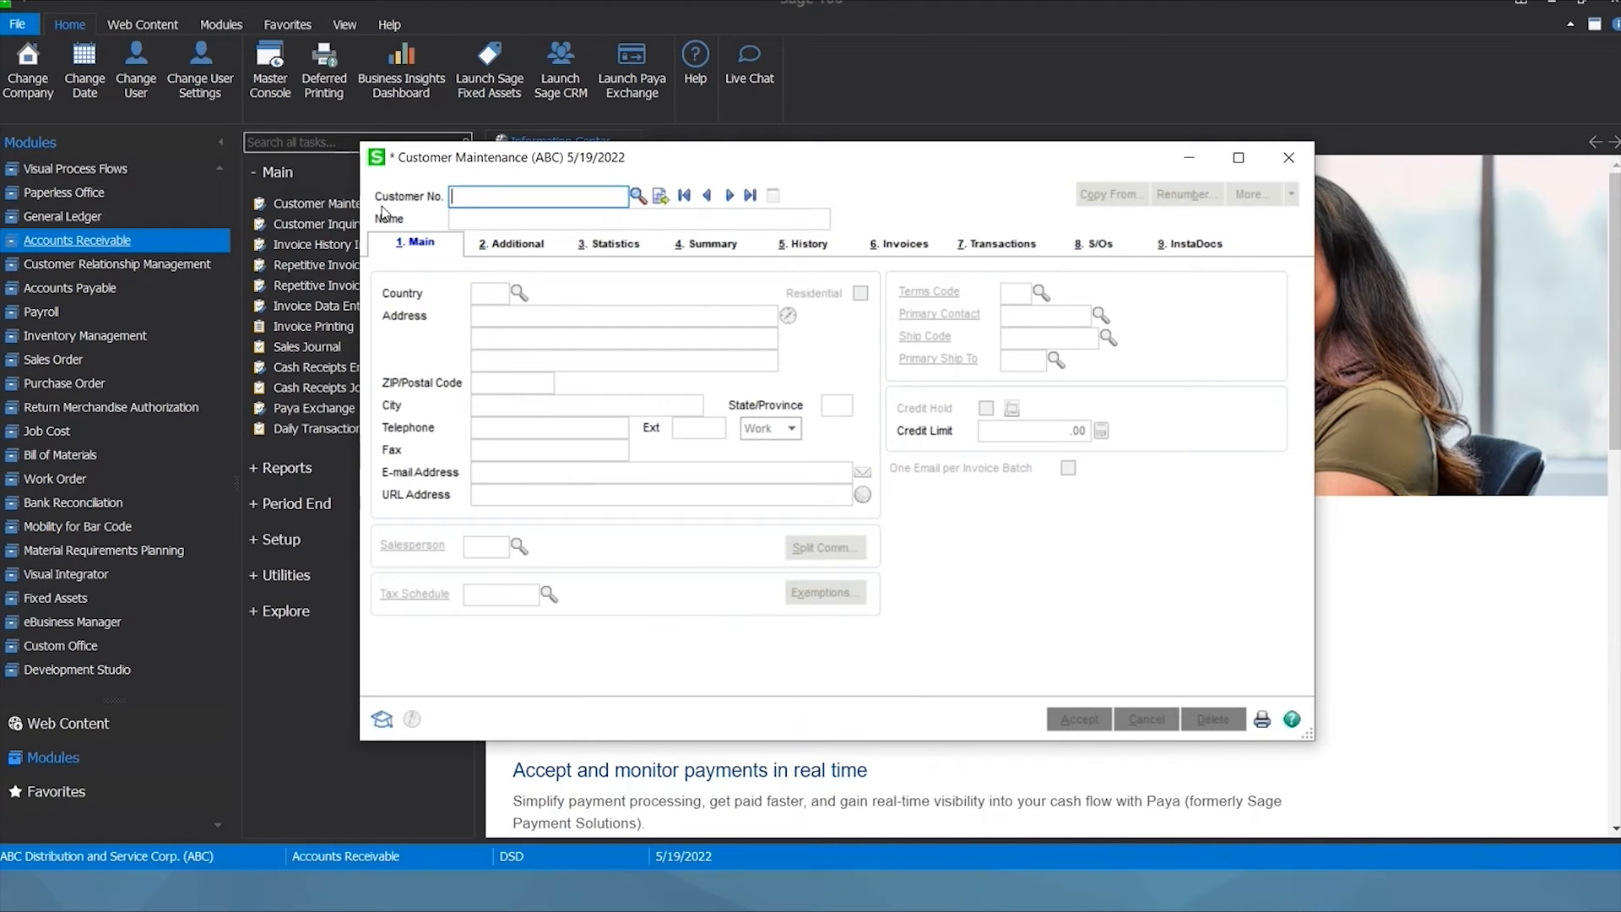
# Load customer 01-ABF American Business Futures, dismiss its memo, and list its InstaDocs files.
pyautogui.click(730, 196)
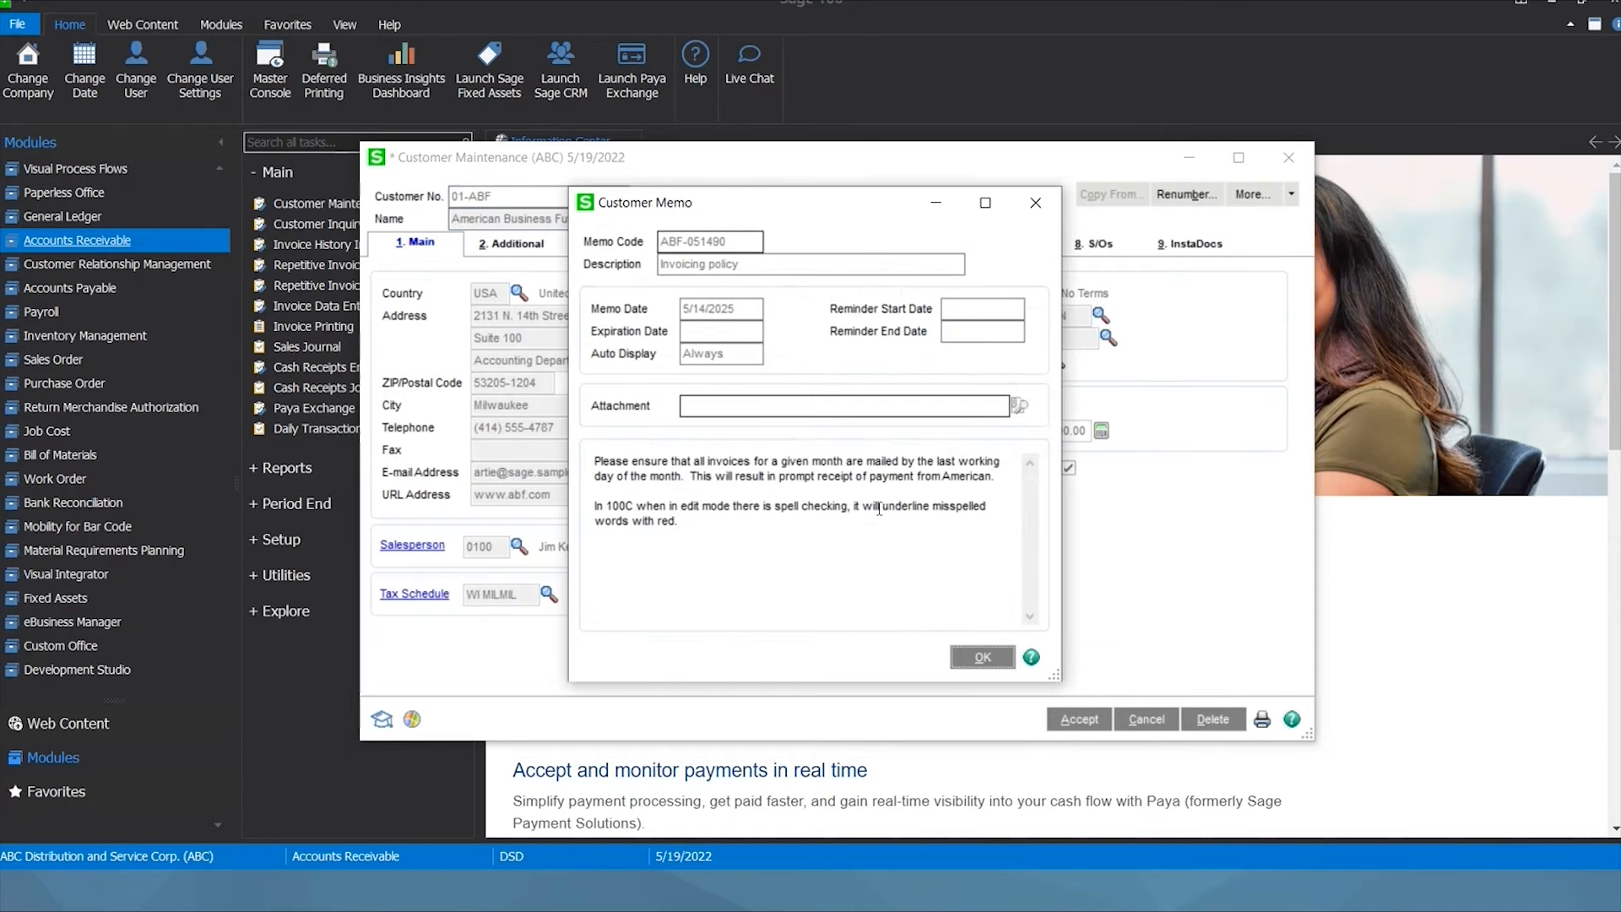
pyautogui.click(982, 658)
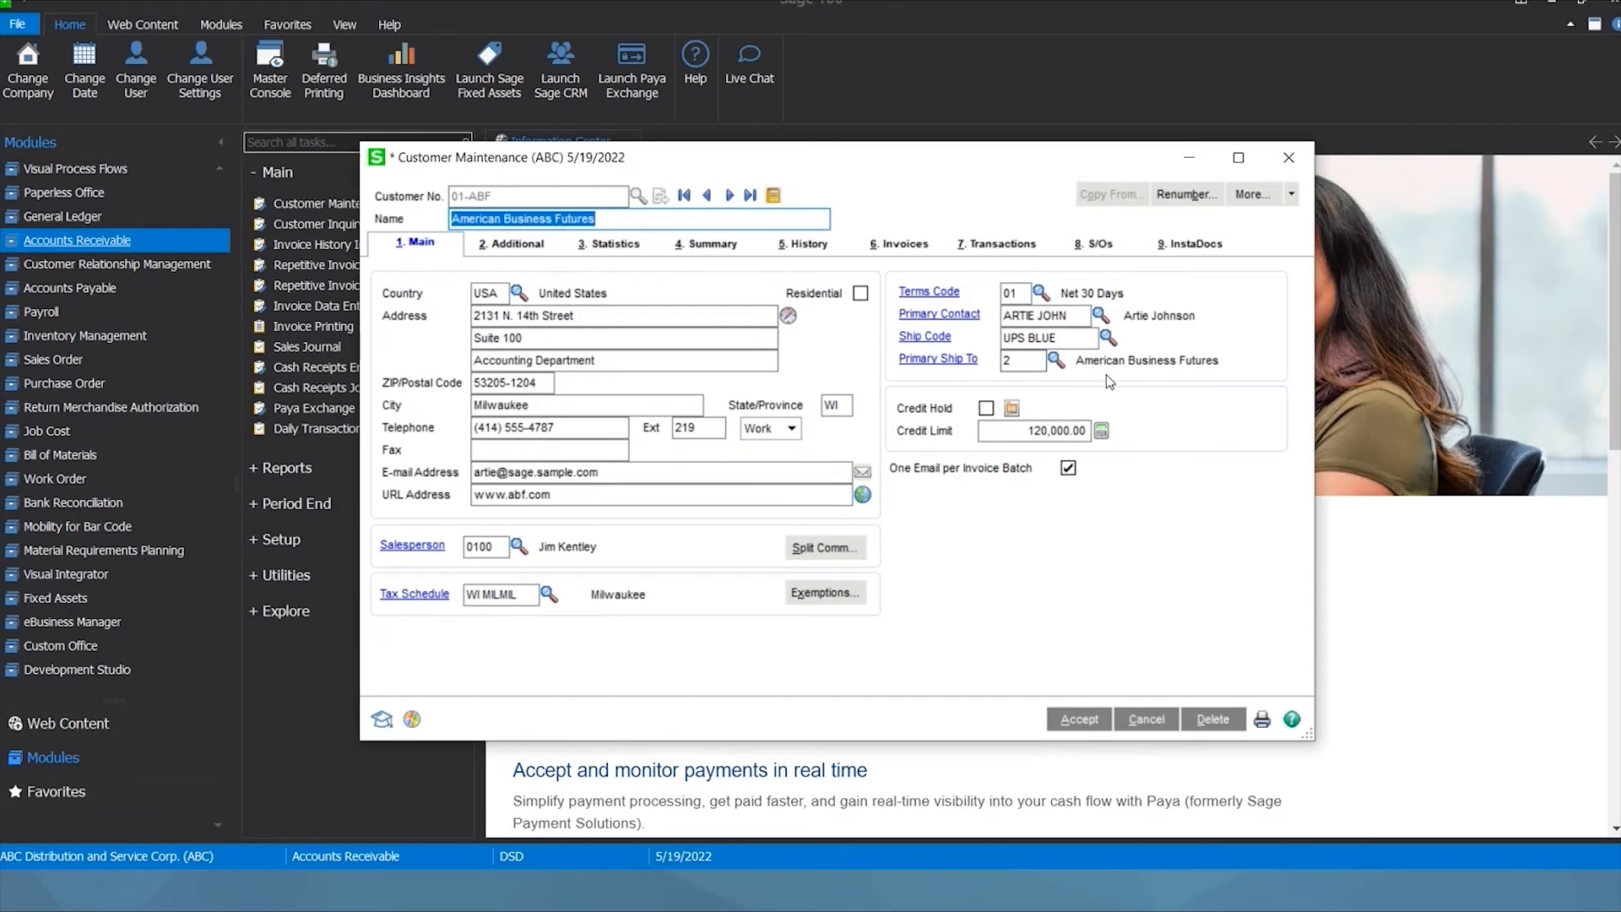
pyautogui.click(1200, 246)
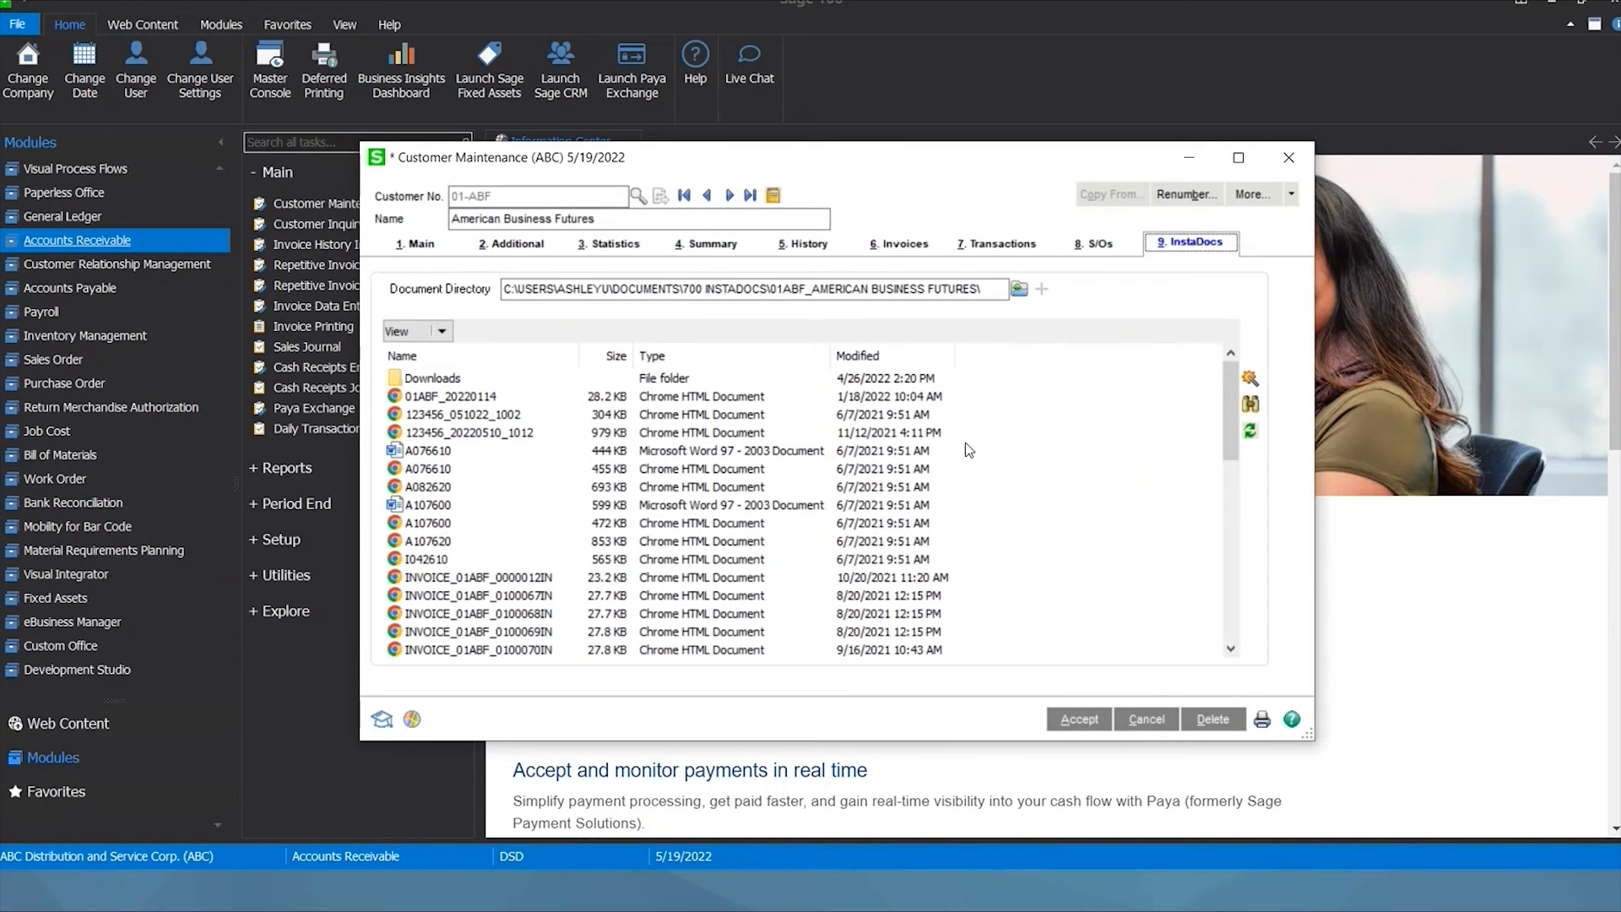
pyautogui.scroll(-6, 1028, 448)
pyautogui.scroll(-3, 1029, 446)
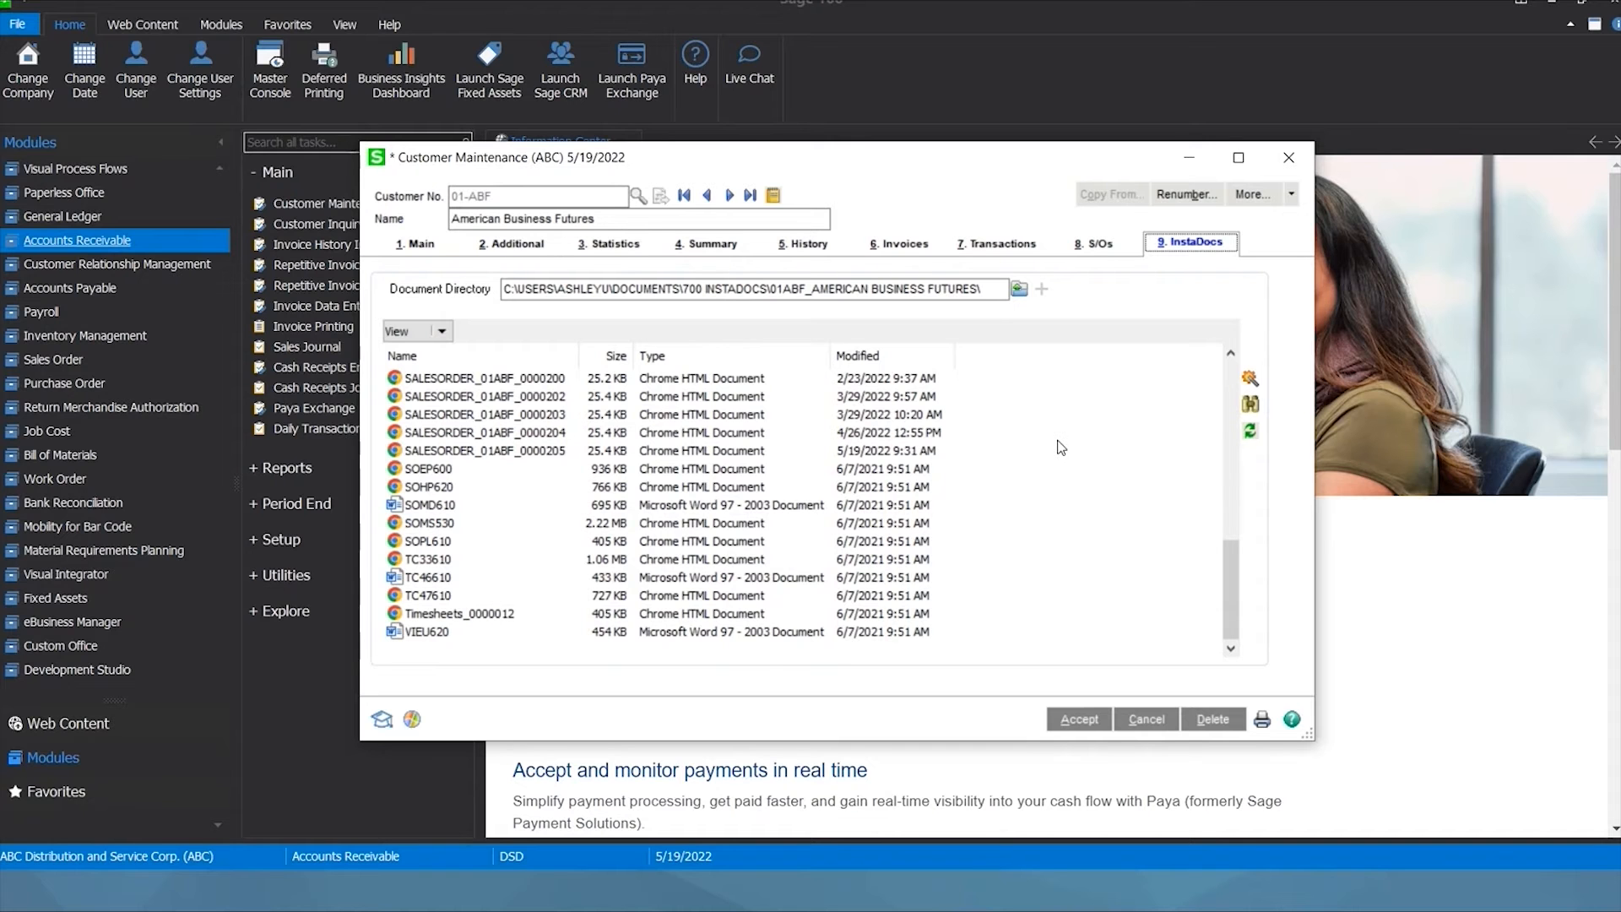
pyautogui.scroll(2, 1062, 448)
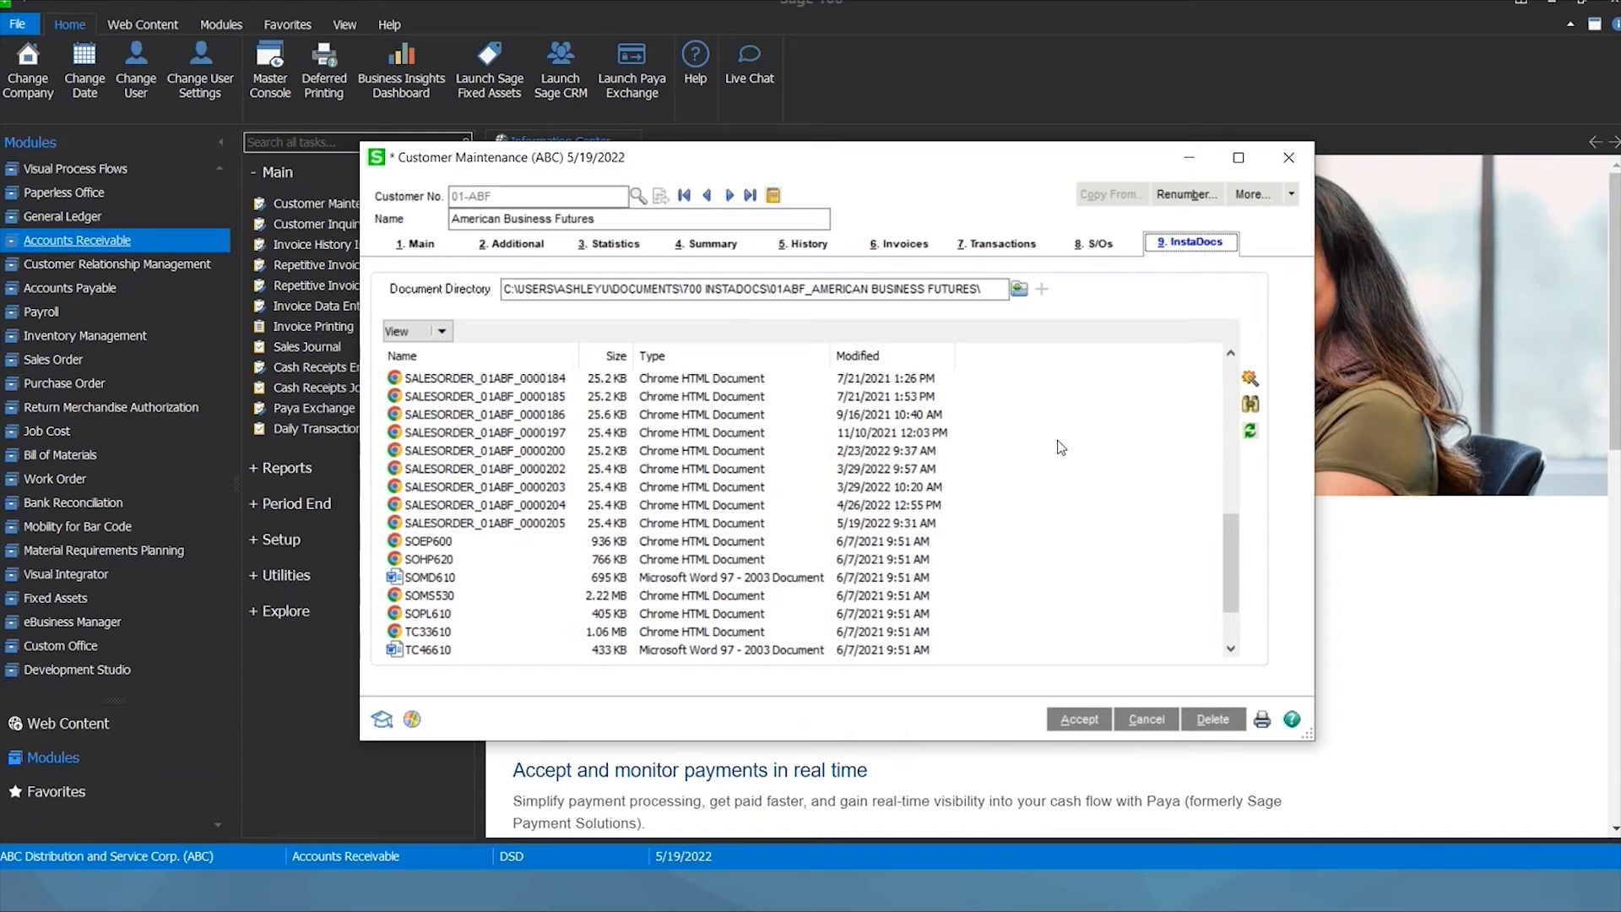
pyautogui.scroll(2, 1061, 447)
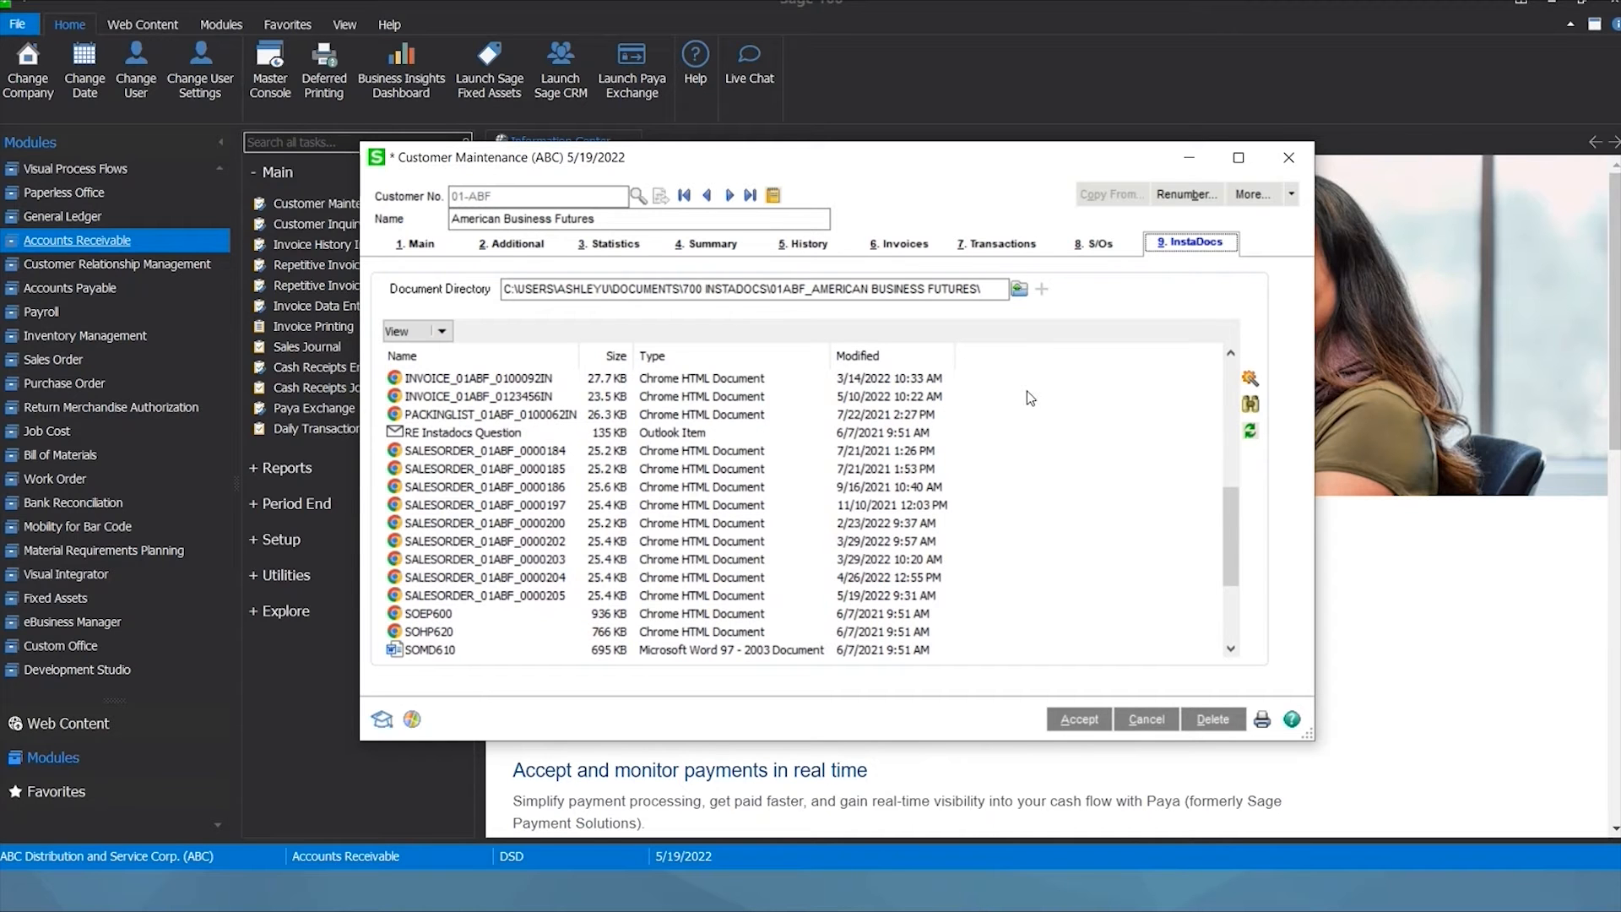
# Check the document directory path and view layouts, then select SALESORDER_01ABF_0000184.
pyautogui.moveTo(1001, 289); pyautogui.dragTo(458, 280)
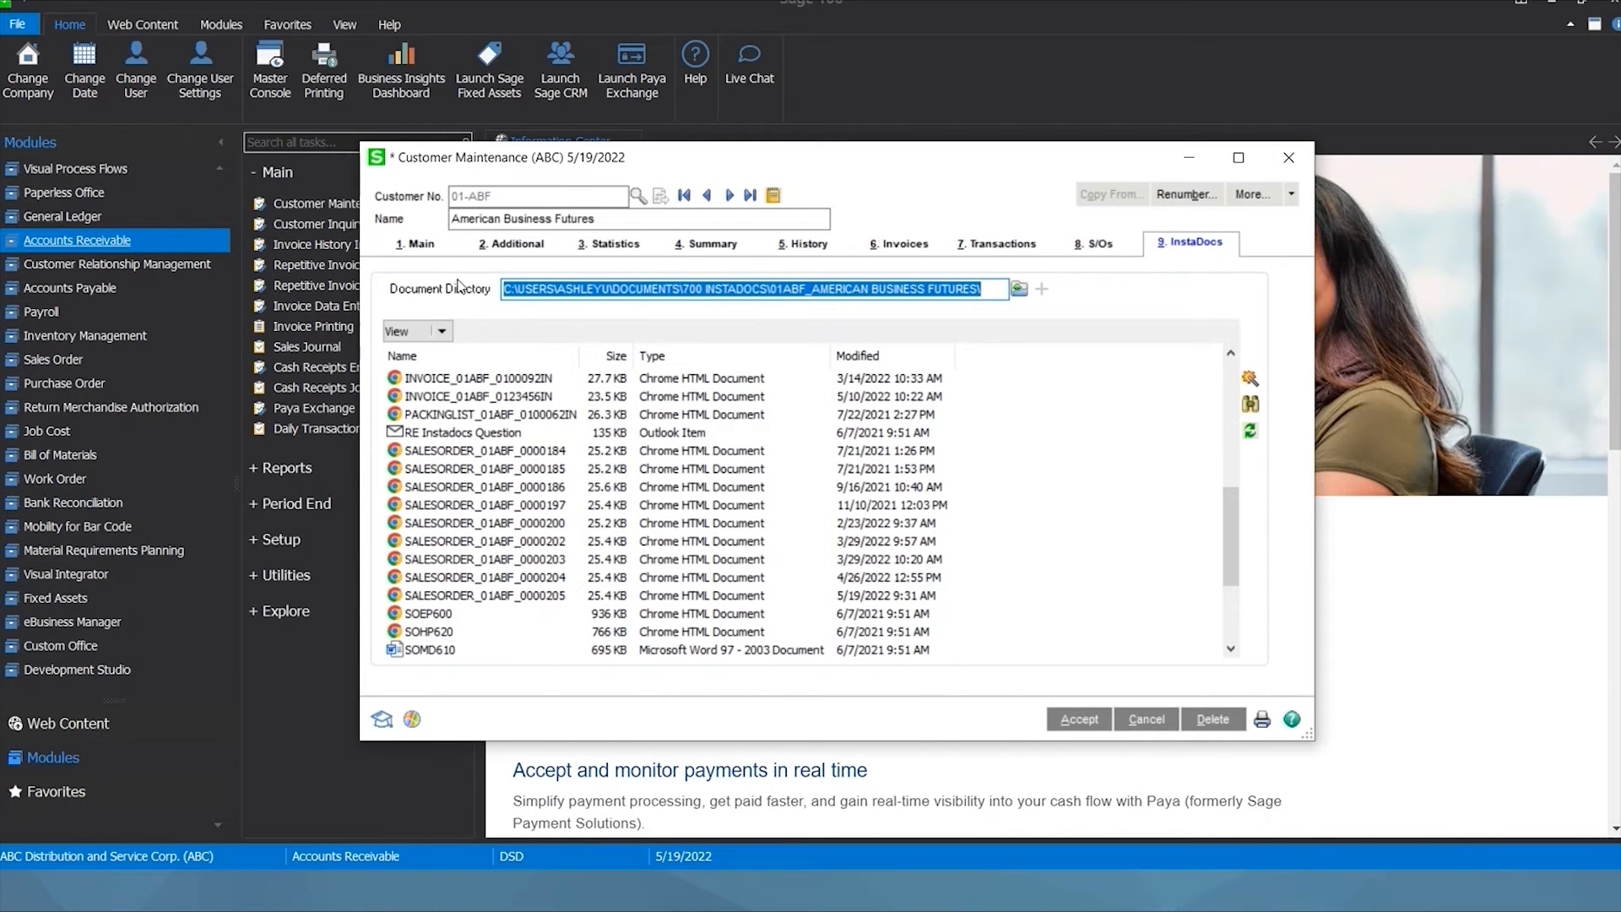
pyautogui.click(986, 289)
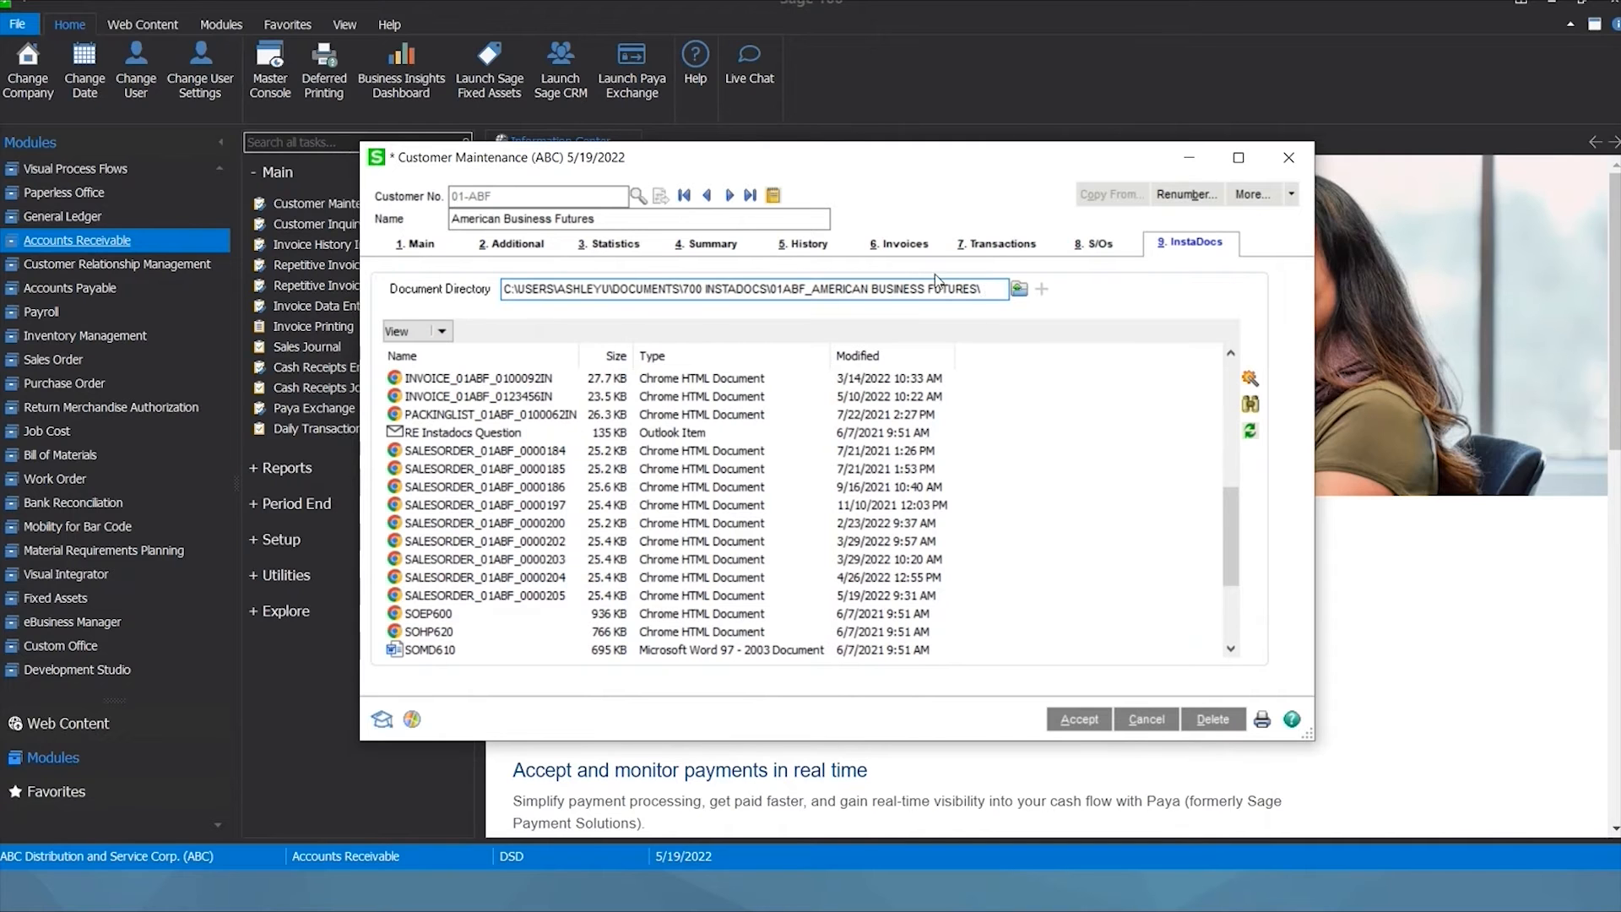
pyautogui.click(426, 332)
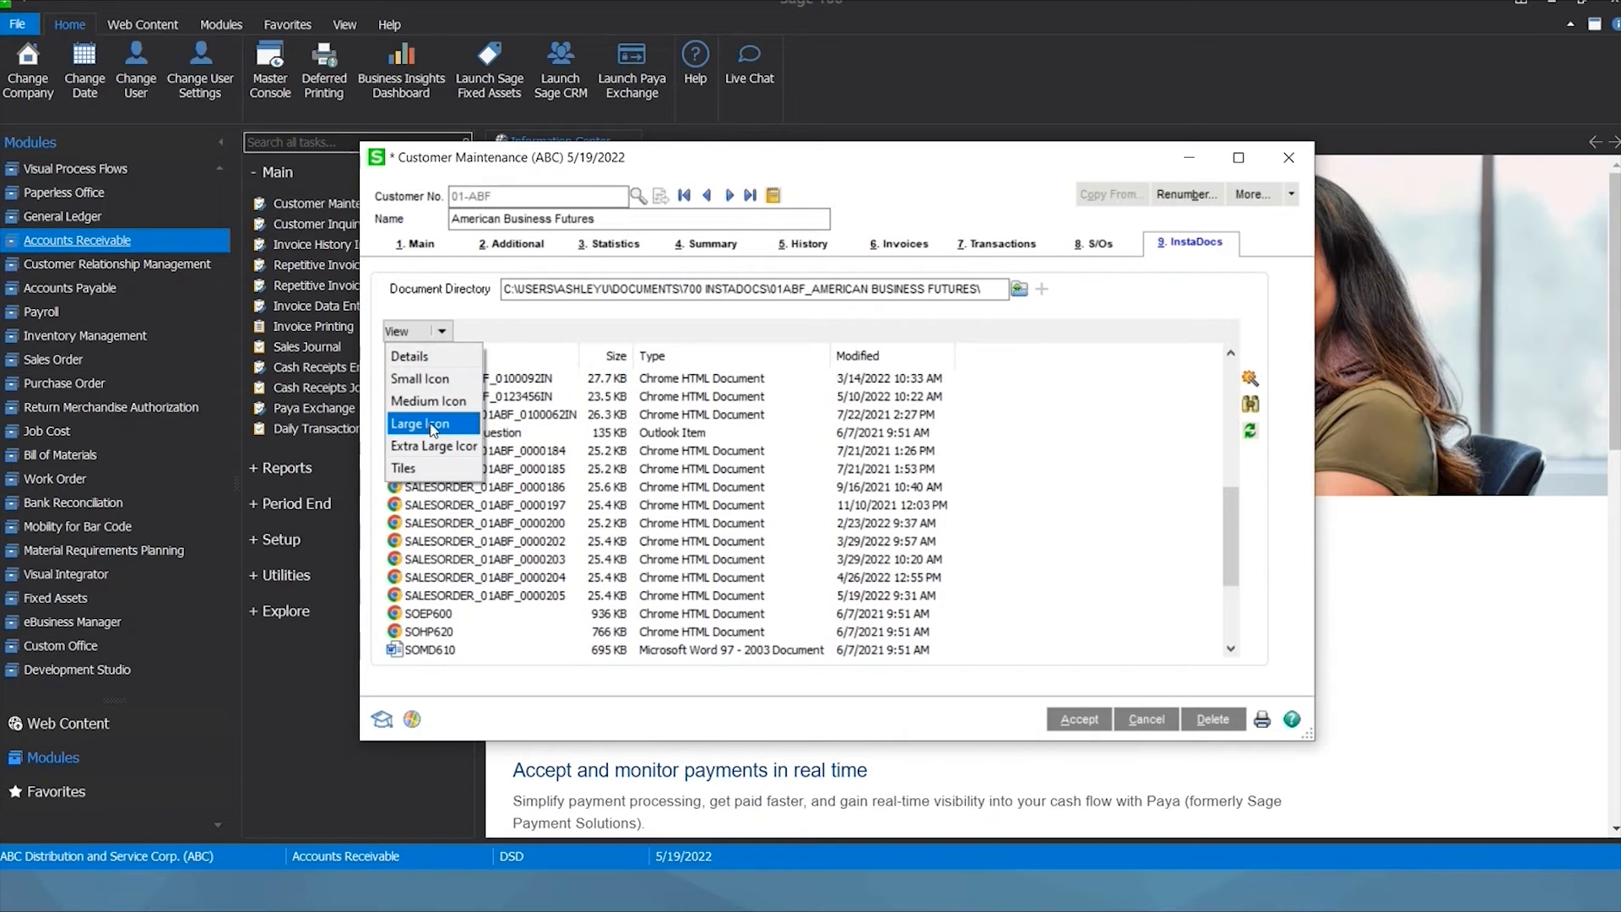
pyautogui.click(1053, 464)
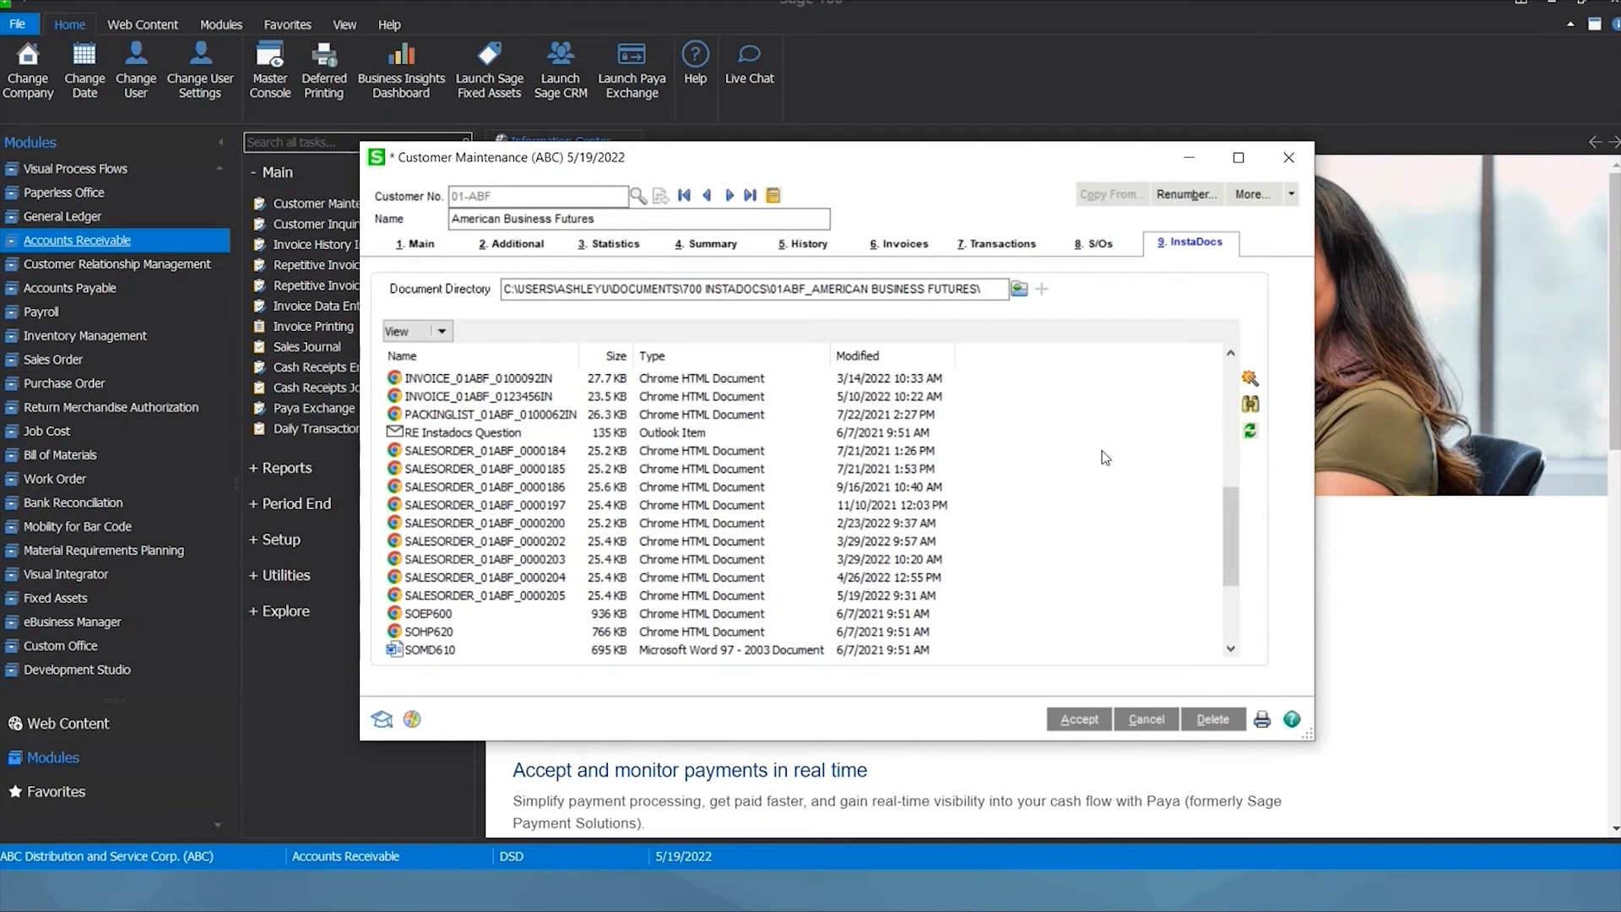
pyautogui.click(547, 452)
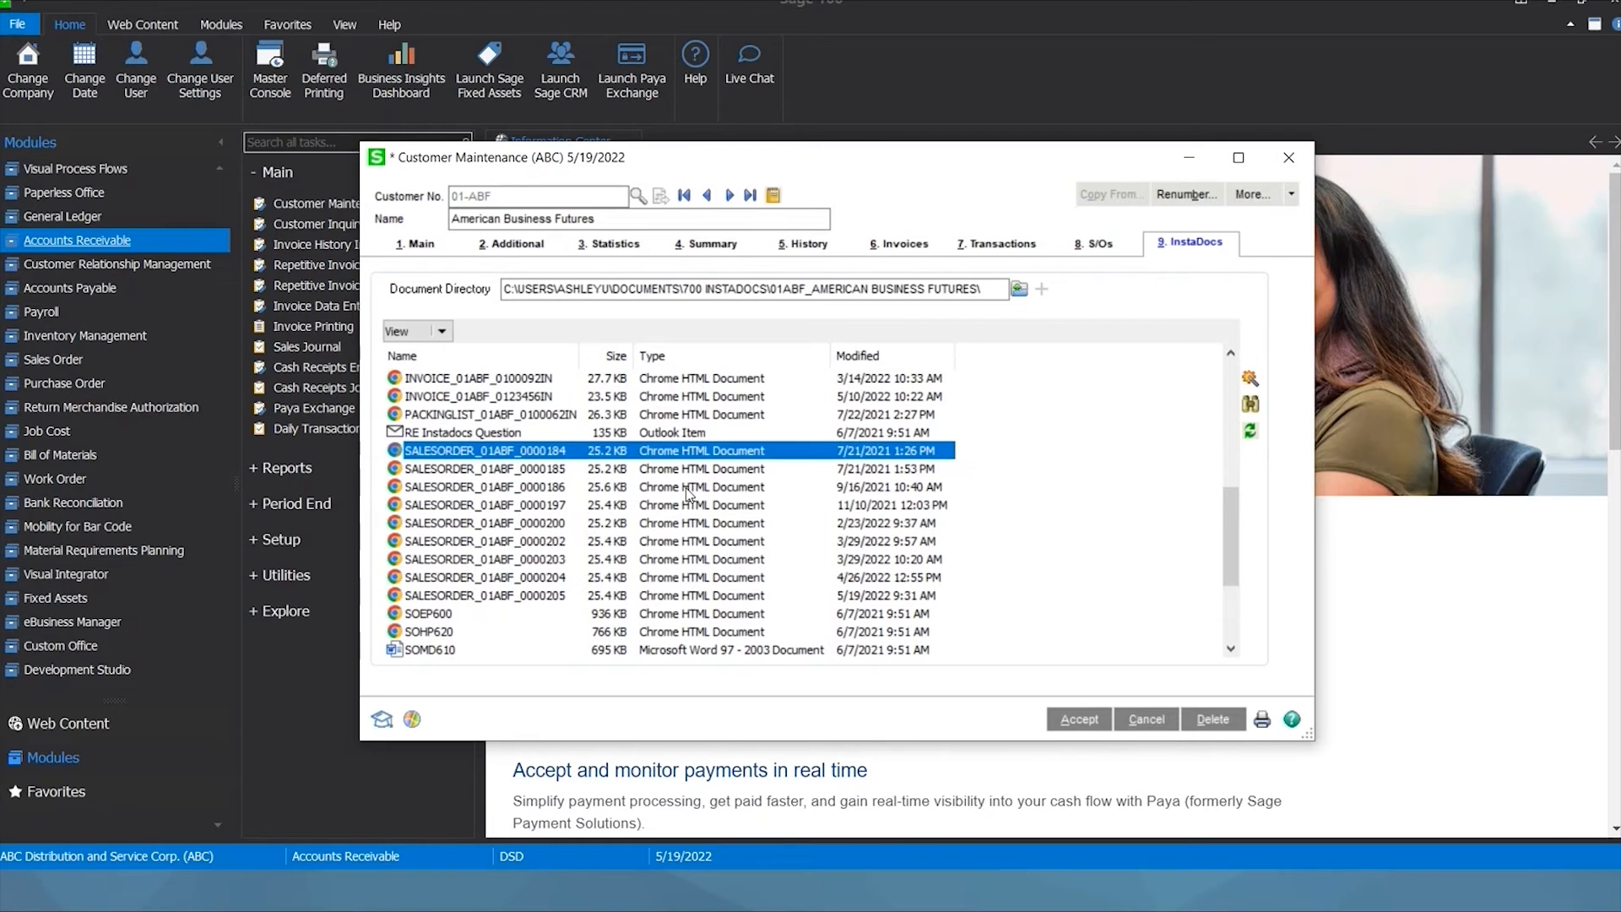
# Open Tag Entry for the sales order document and review its tags 0000184 and 0100062.
pyautogui.click(1249, 382)
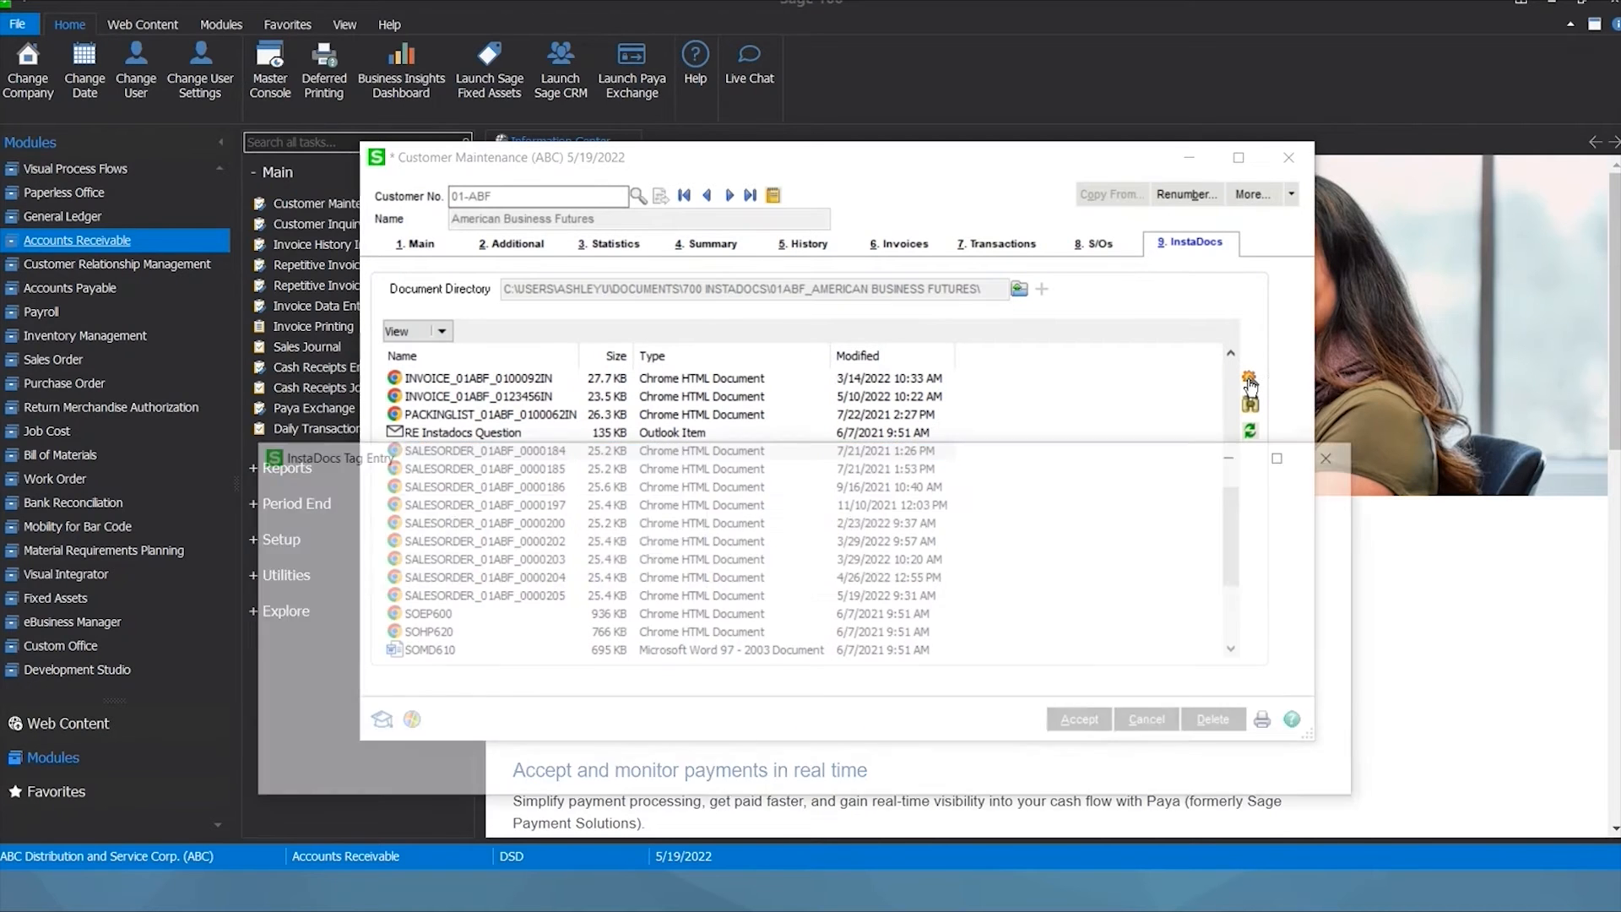
pyautogui.moveTo(758, 439); pyautogui.dragTo(762, 374)
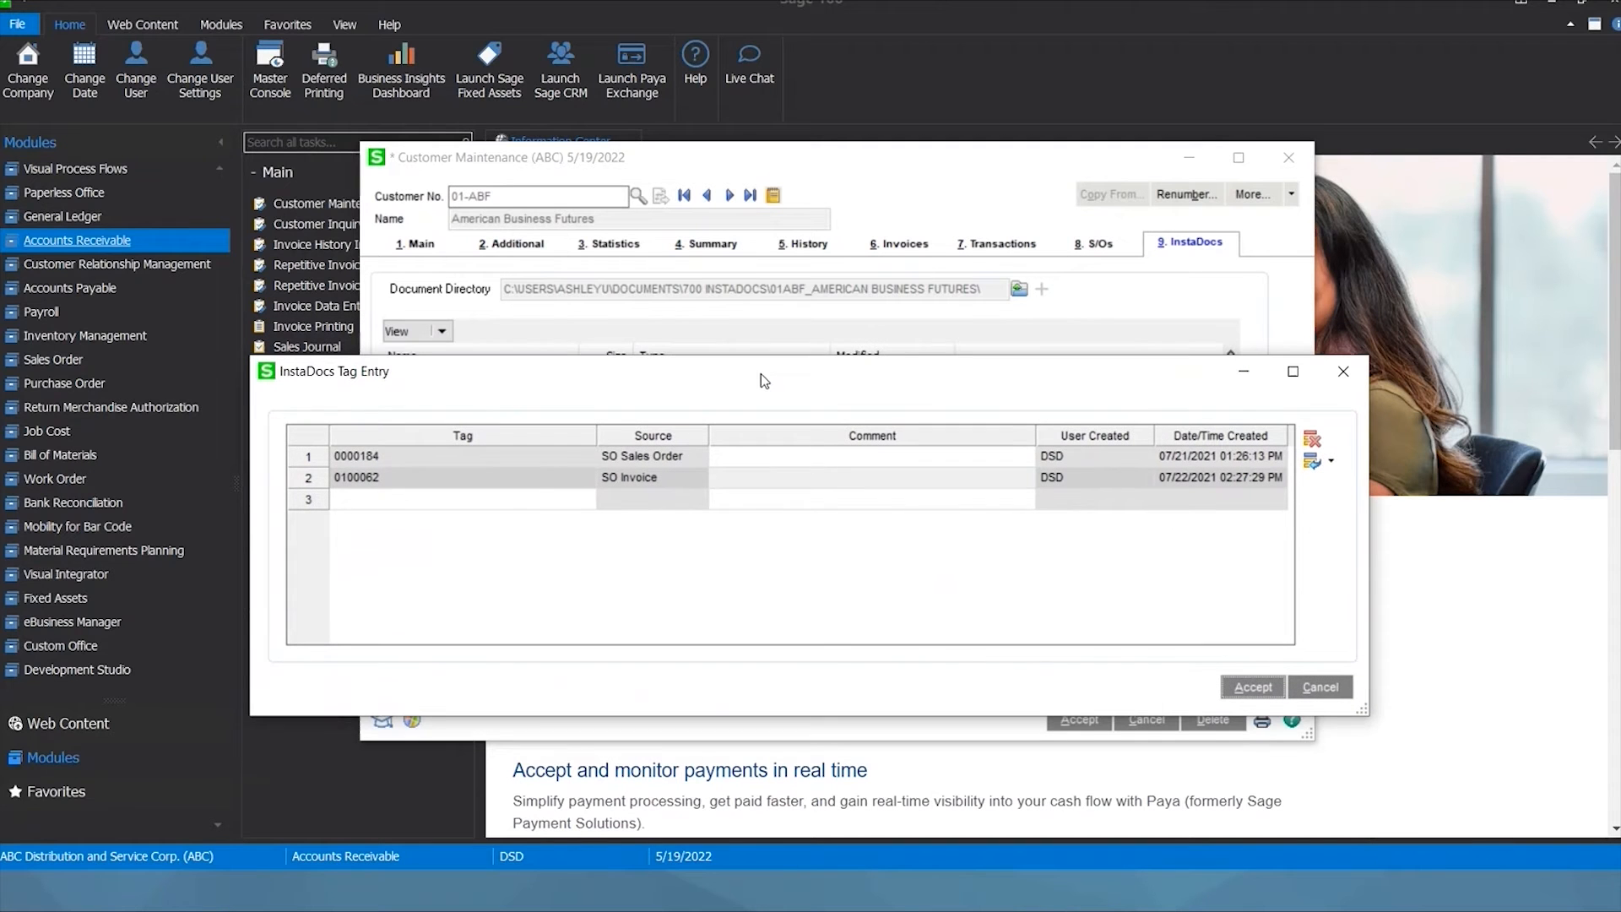
pyautogui.click(527, 465)
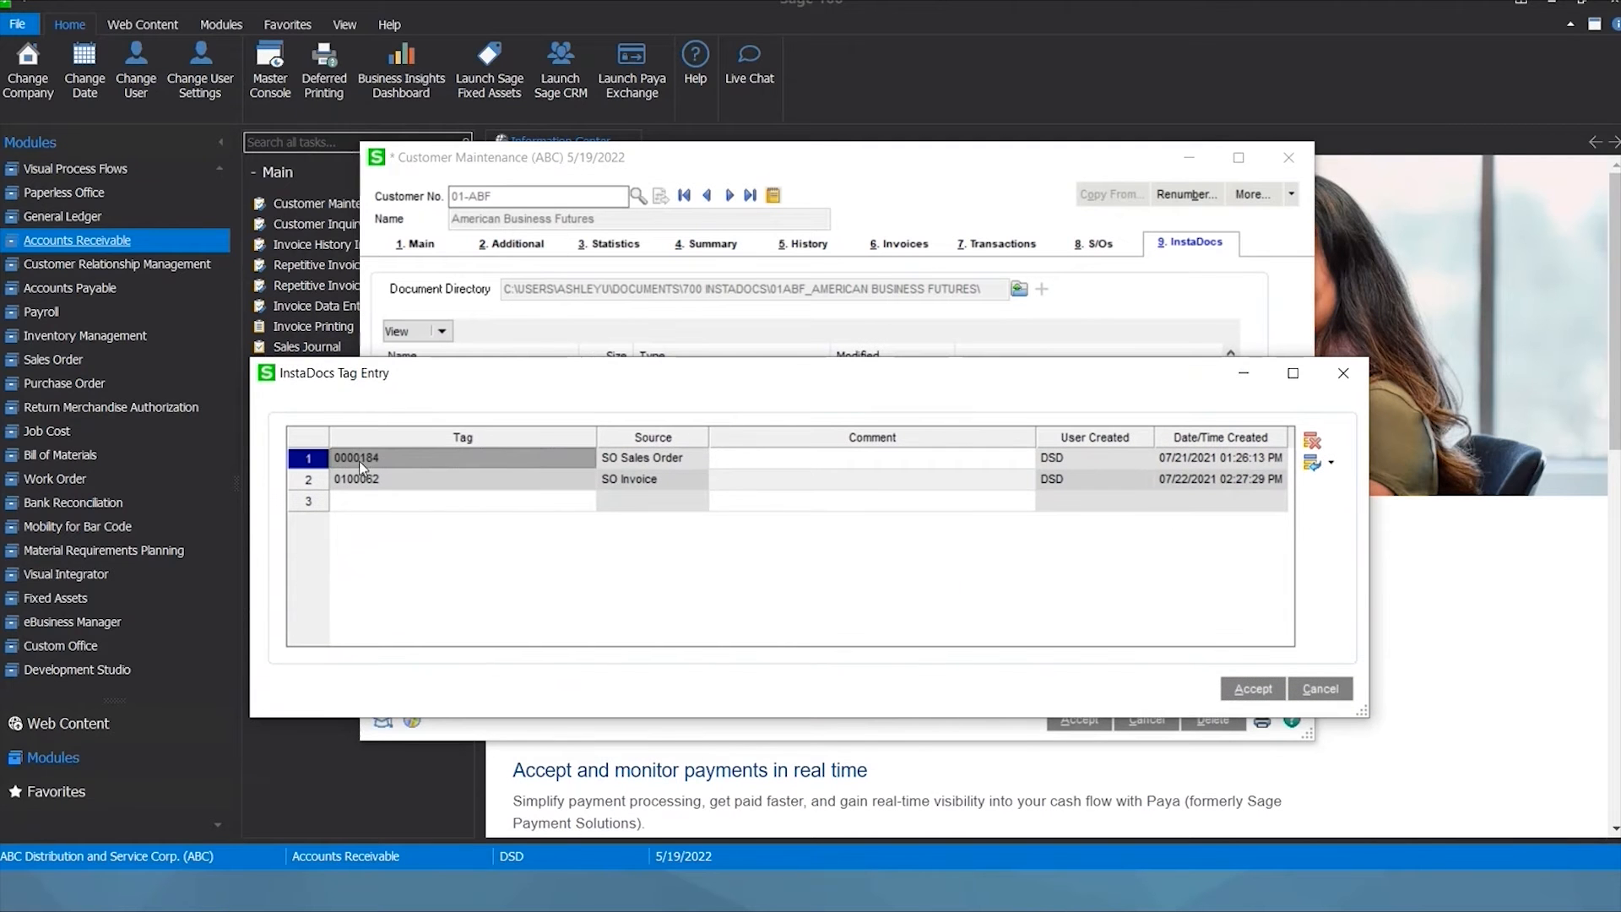
pyautogui.click(518, 482)
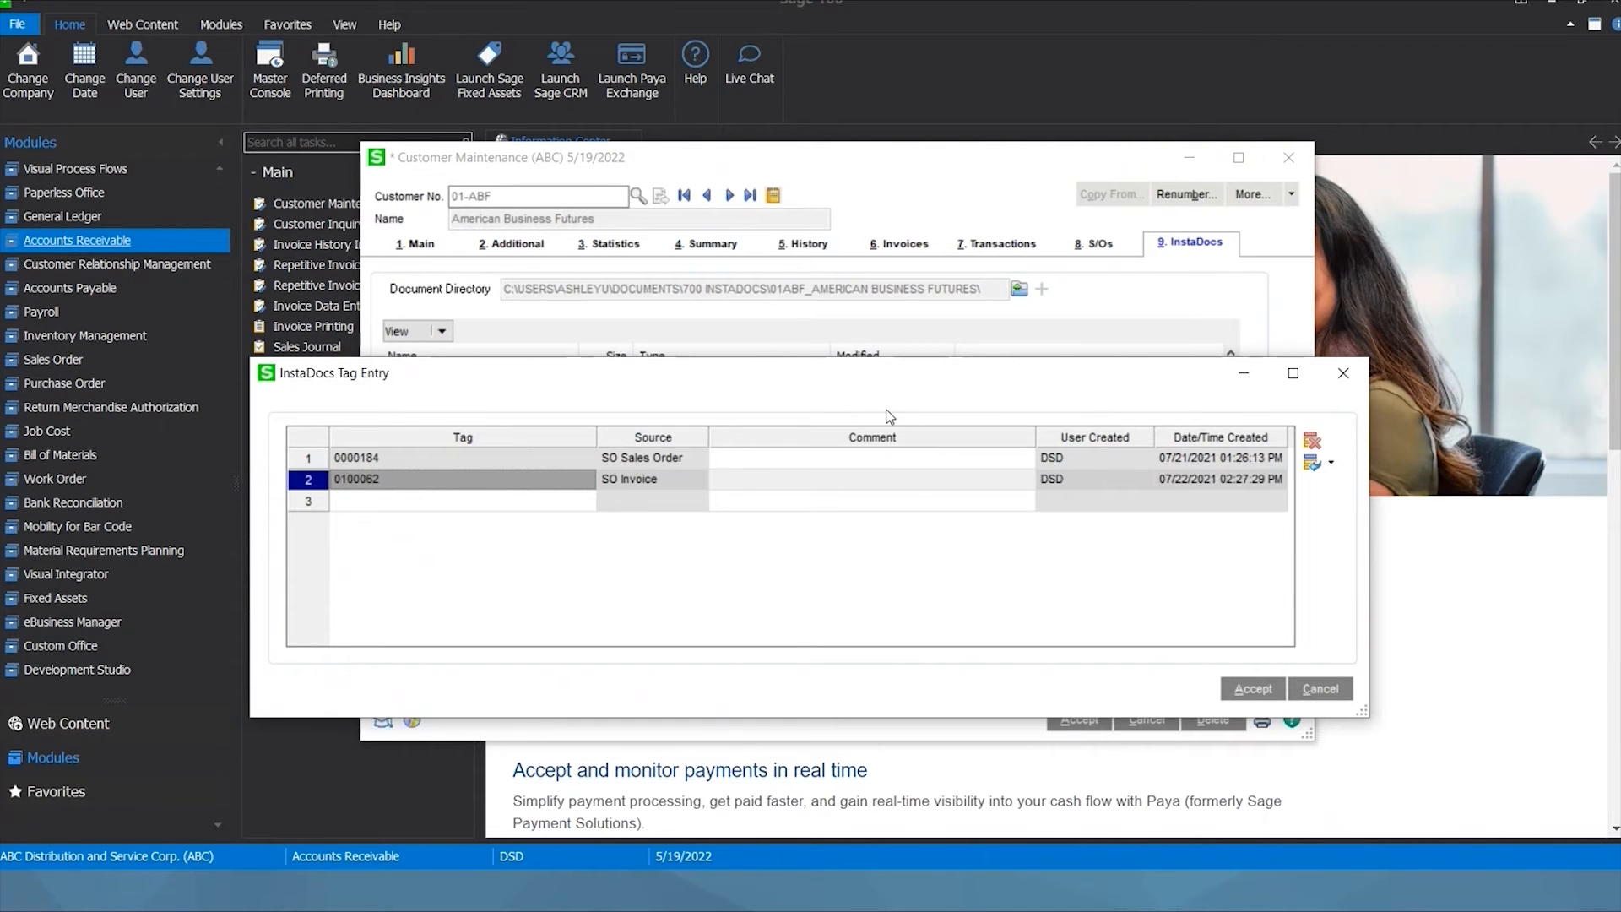
# Add a personal-name tag in the third row and accept the tags.
pyautogui.click(572, 504)
pyautogui.click(580, 506)
pyautogui.click(1099, 208)
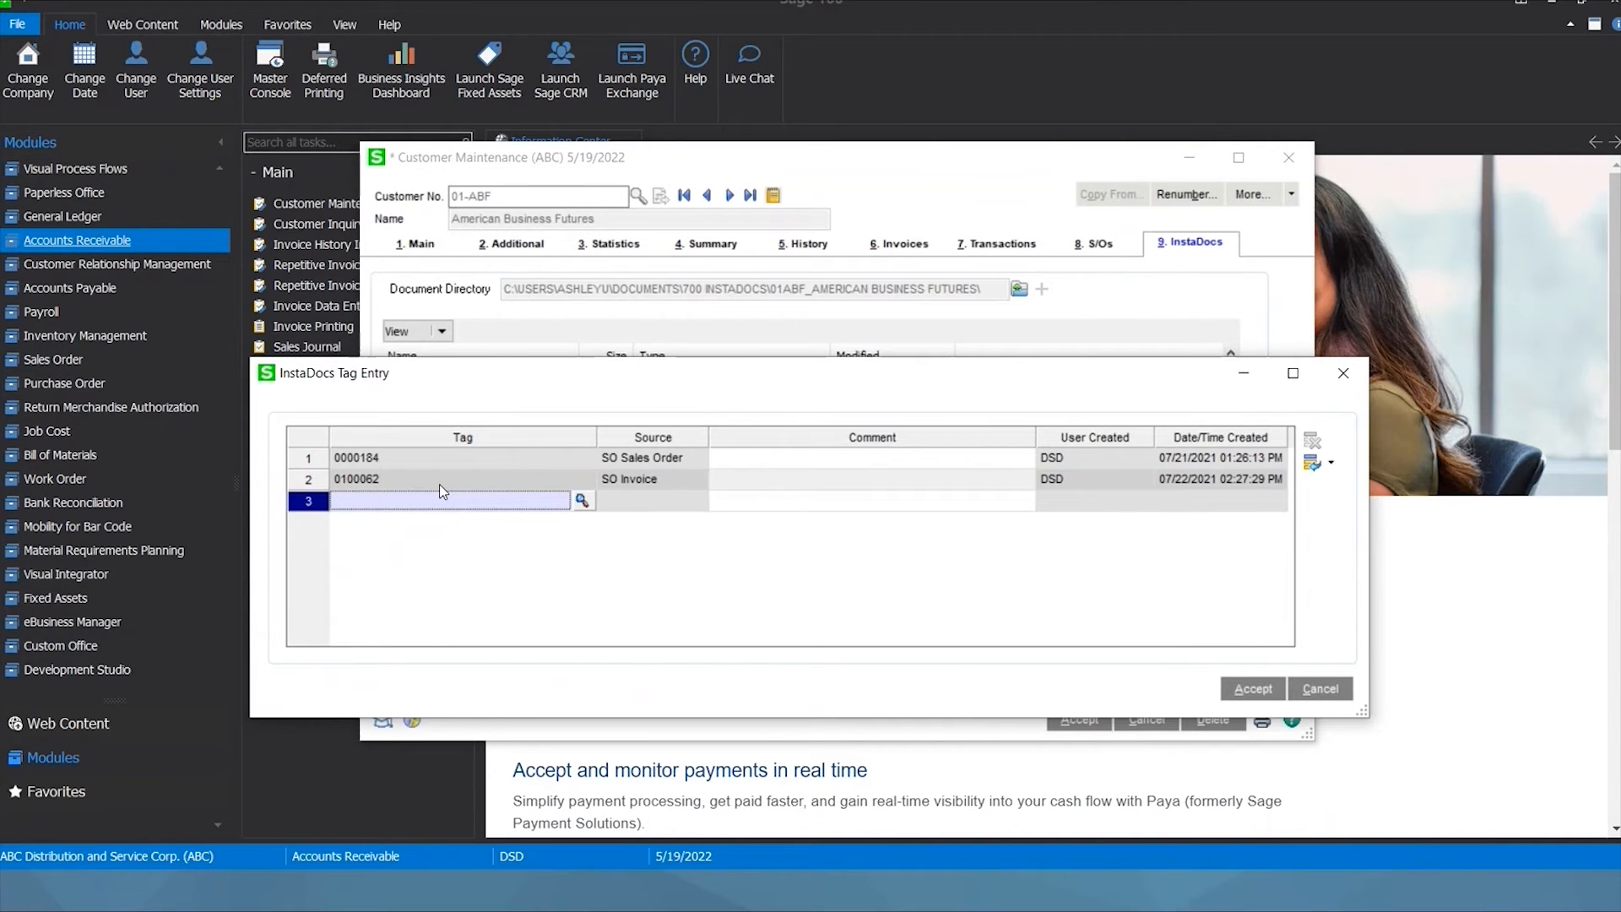
pyautogui.write('ASHLEY')
pyautogui.press('Tab')
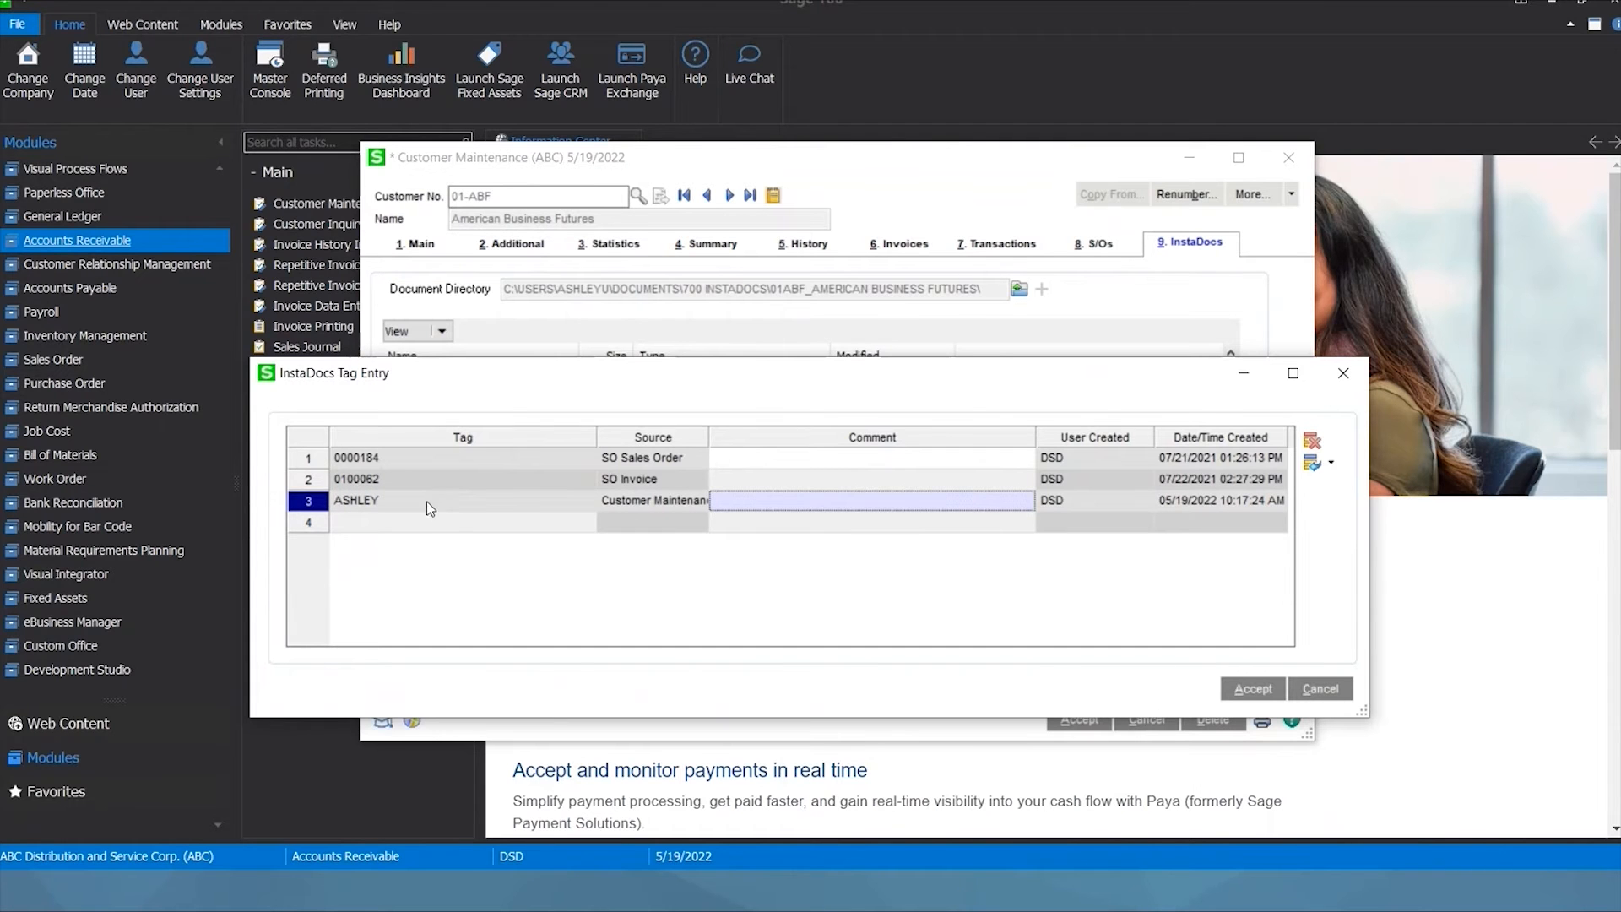
pyautogui.click(427, 501)
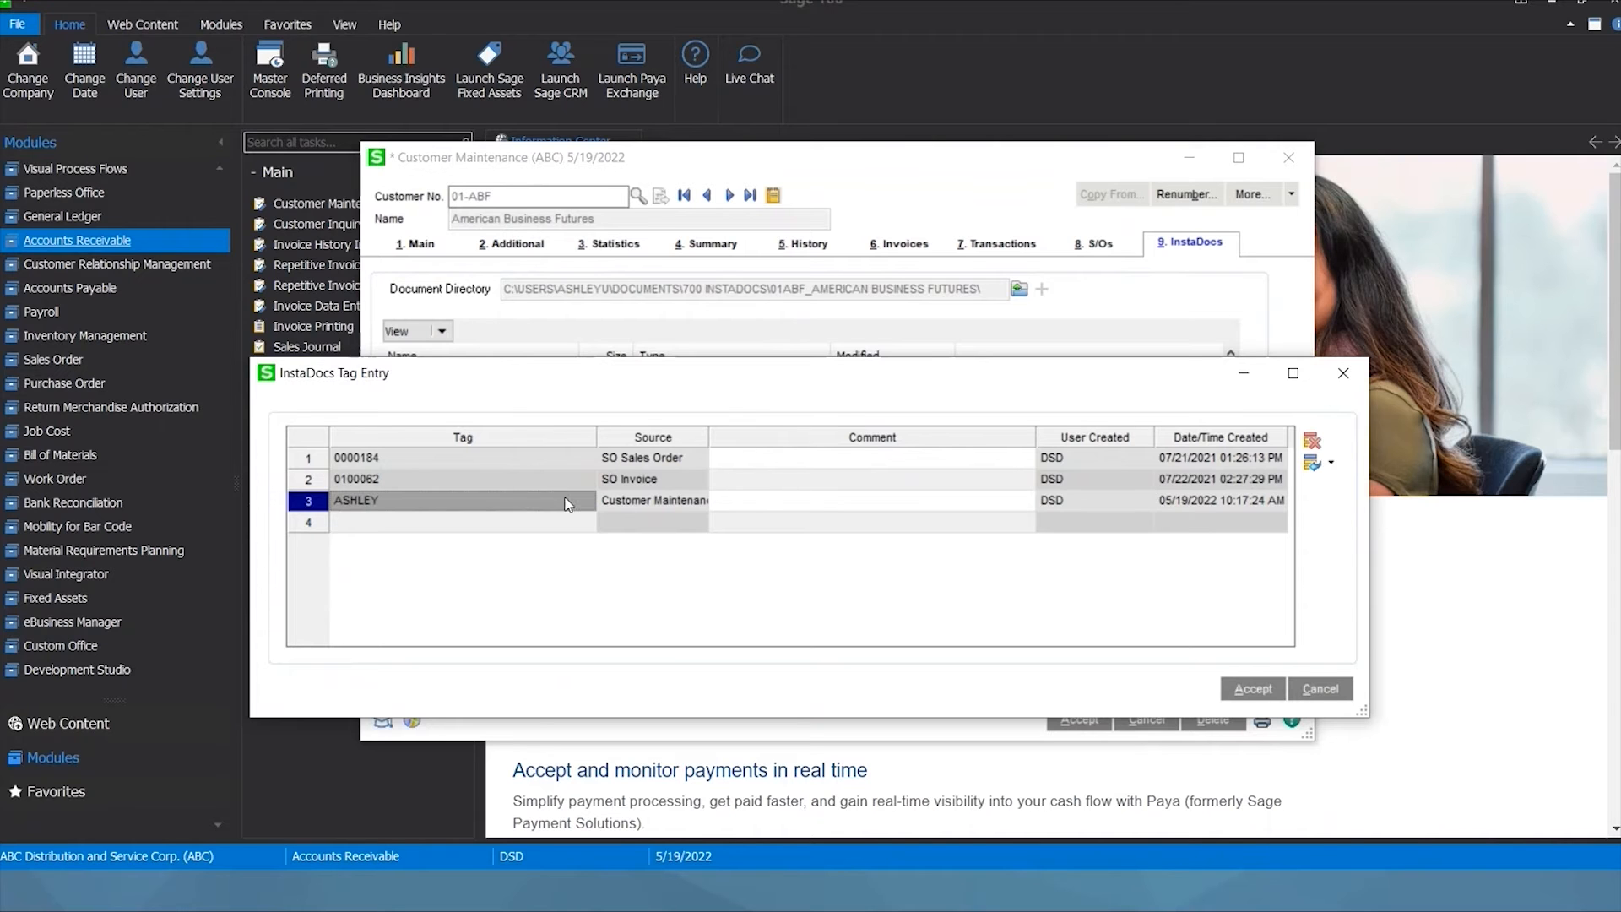
pyautogui.click(1253, 689)
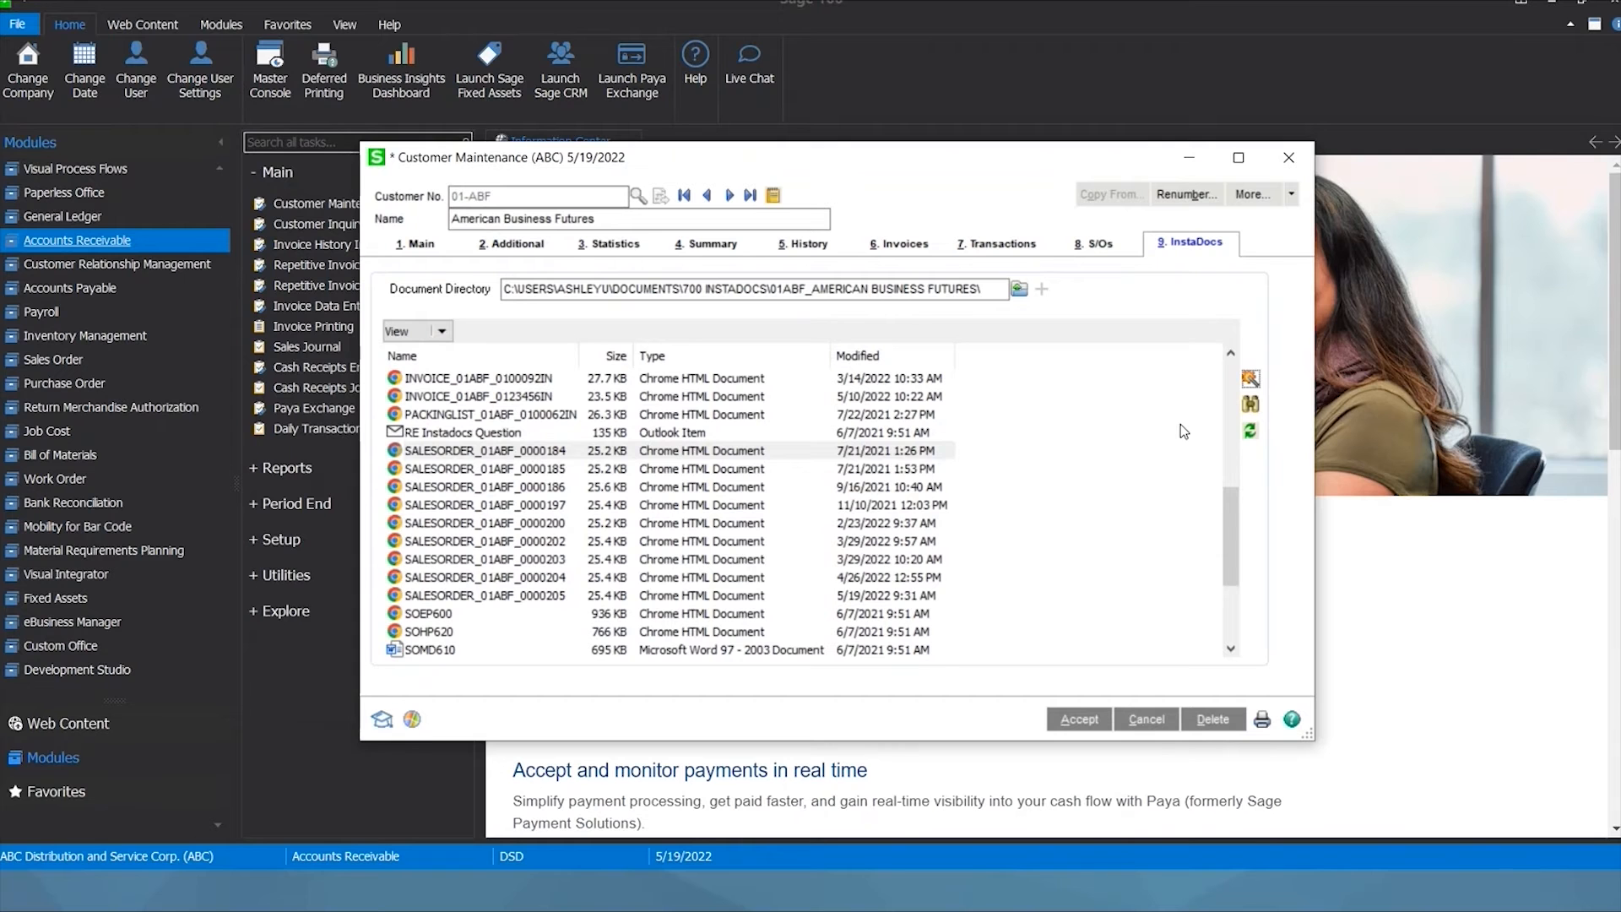
# Search InstaDocs by the new personal tag and open the resulting SALESORDER_01ABF_0000184.PDF.
pyautogui.click(1249, 405)
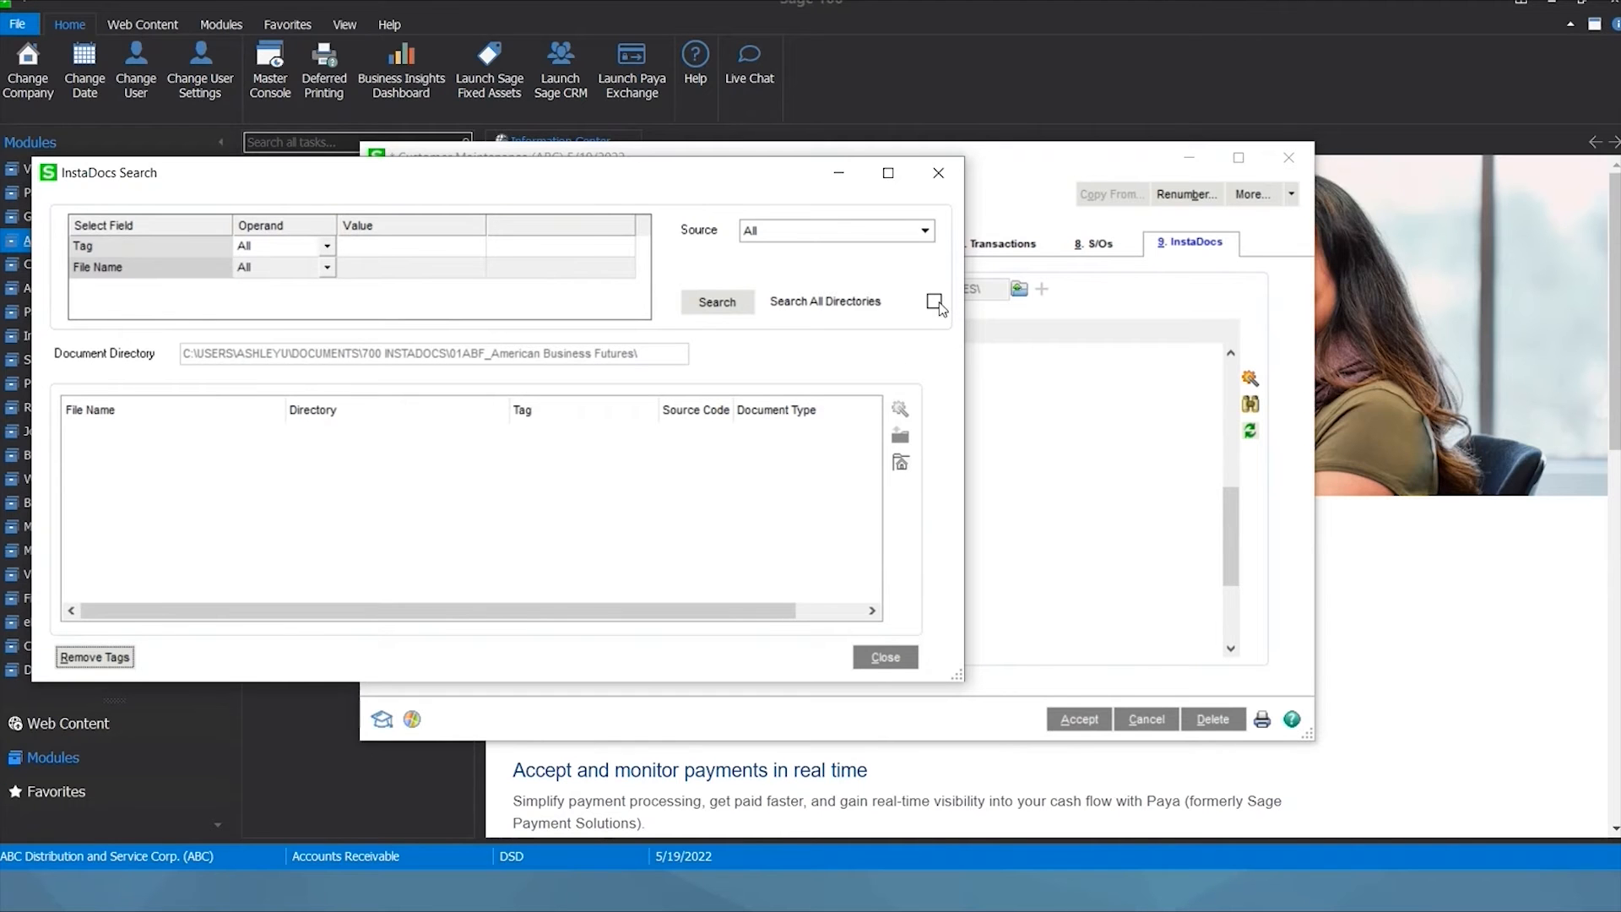
pyautogui.click(388, 244)
pyautogui.click(389, 244)
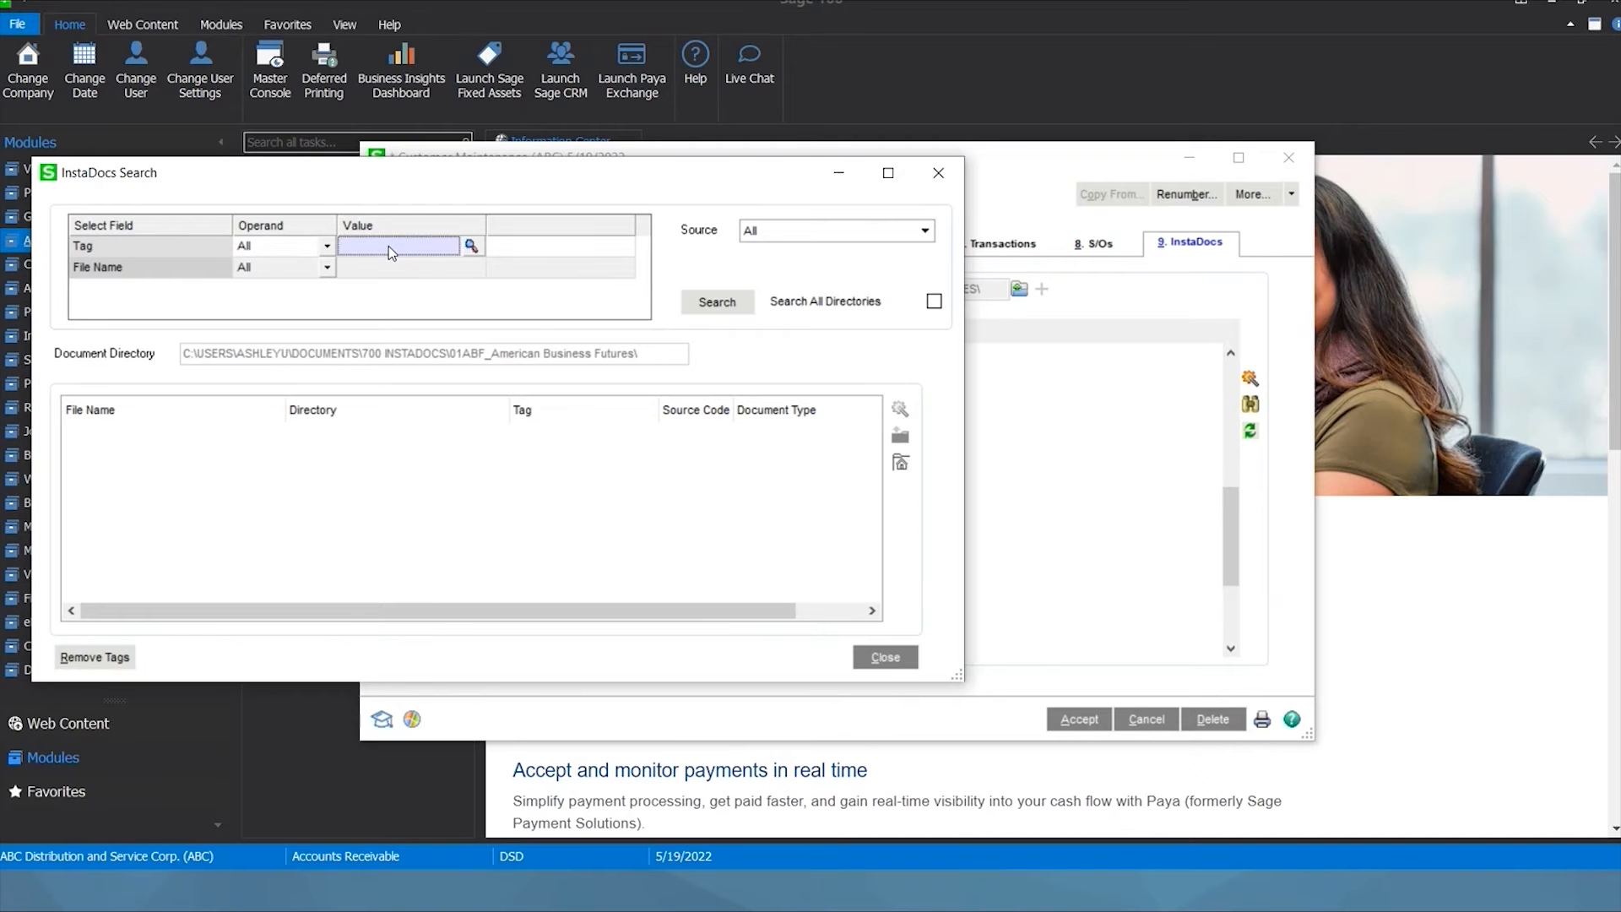
pyautogui.write('Ashley')
pyautogui.press('Tab')
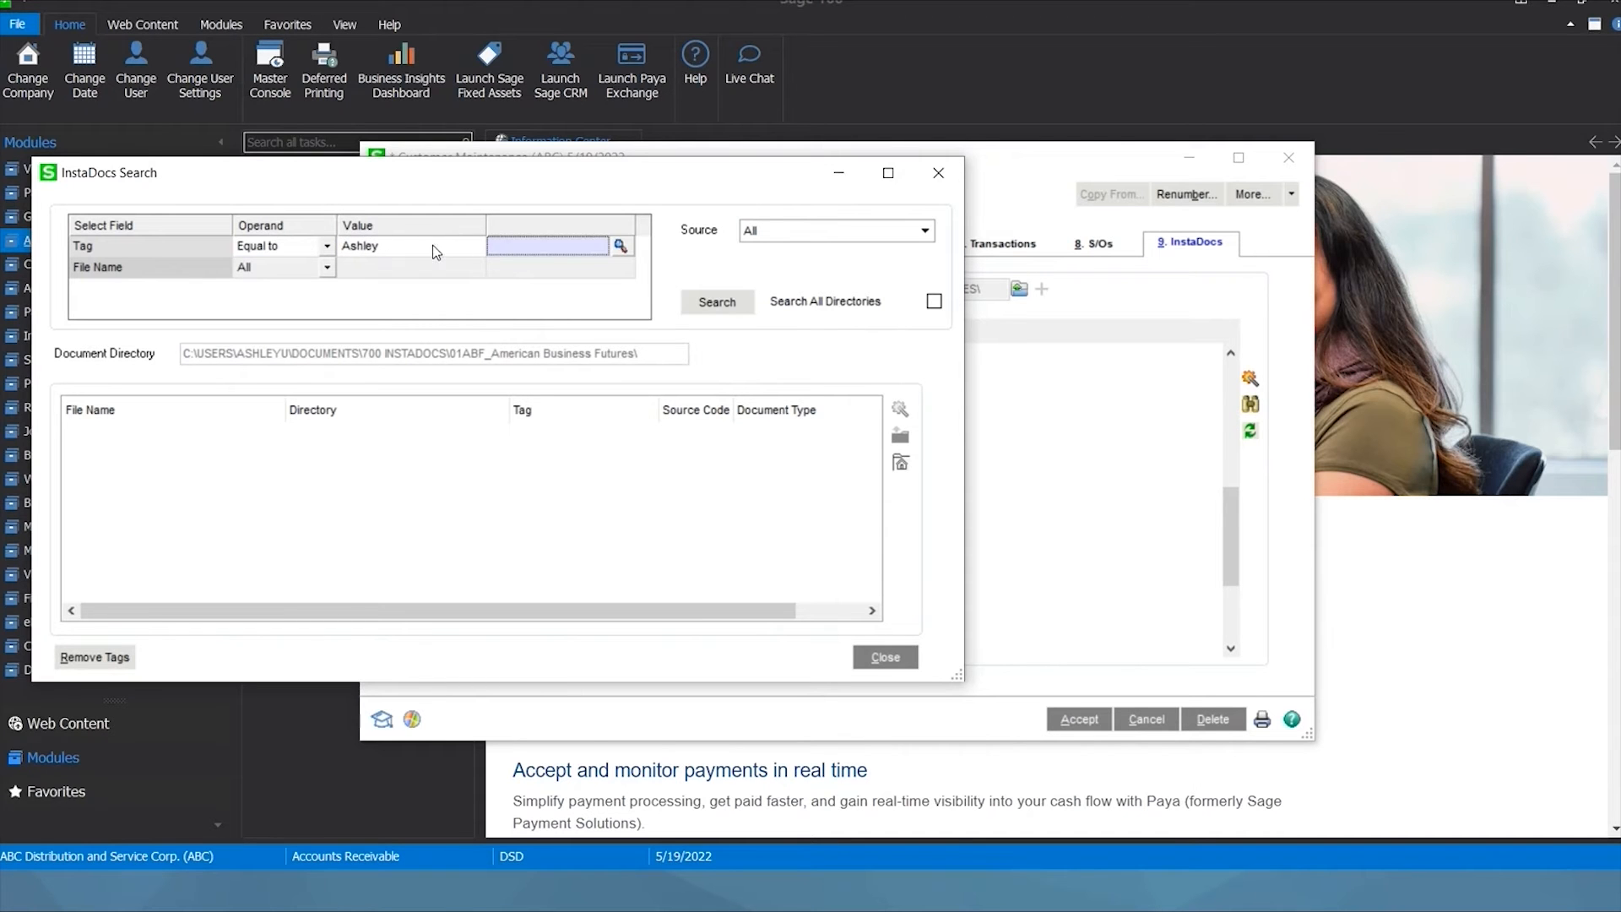
pyautogui.click(717, 303)
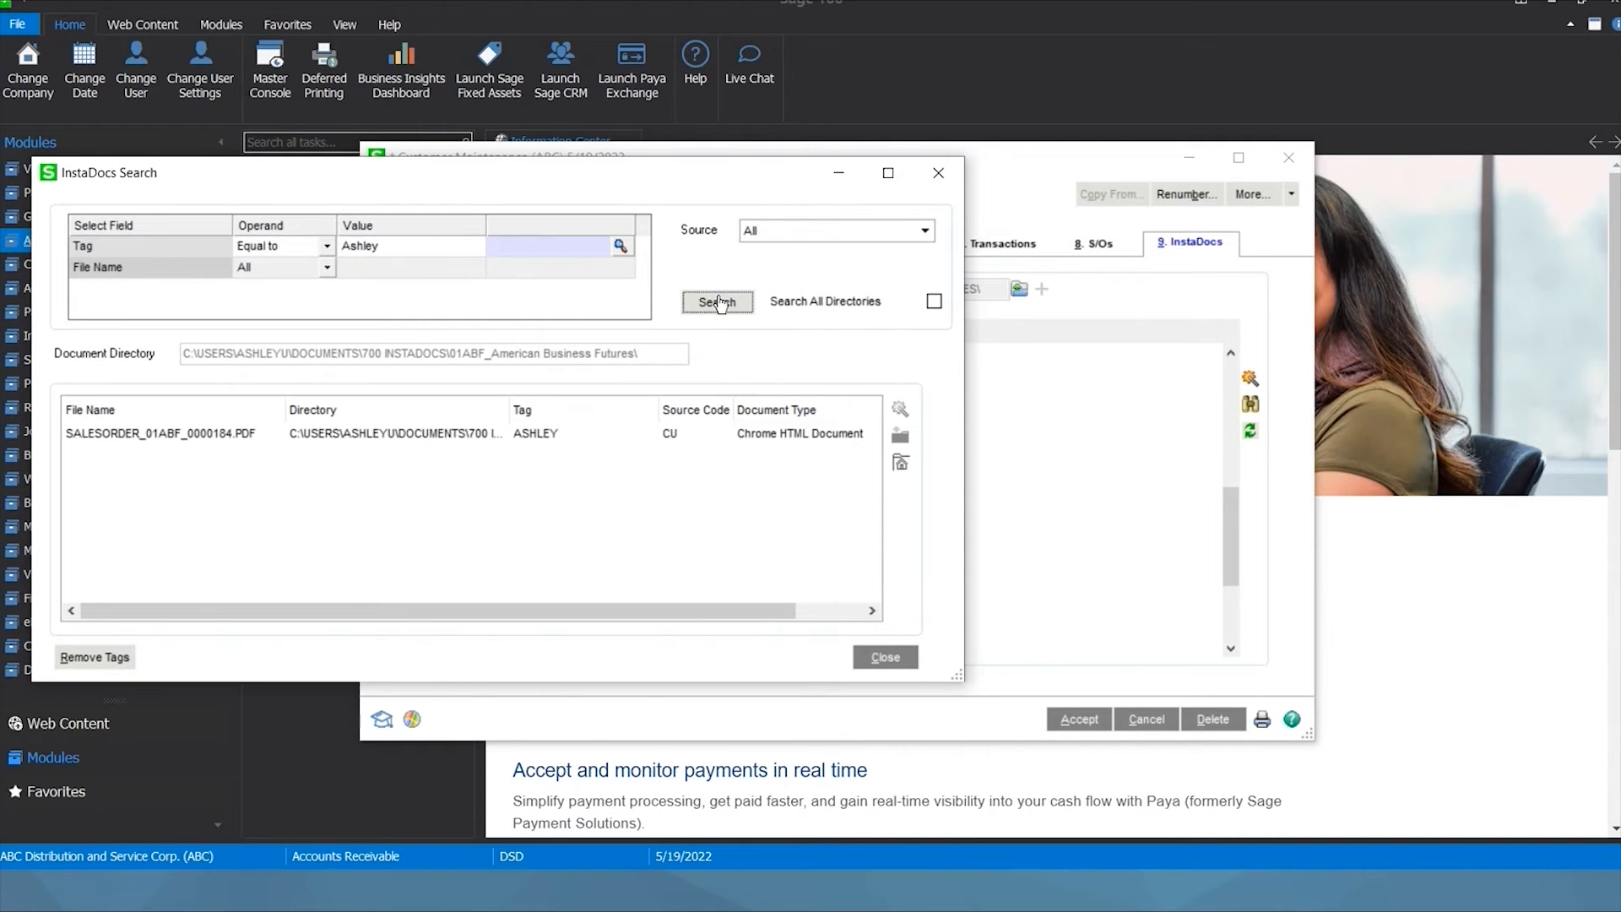
pyautogui.click(500, 435)
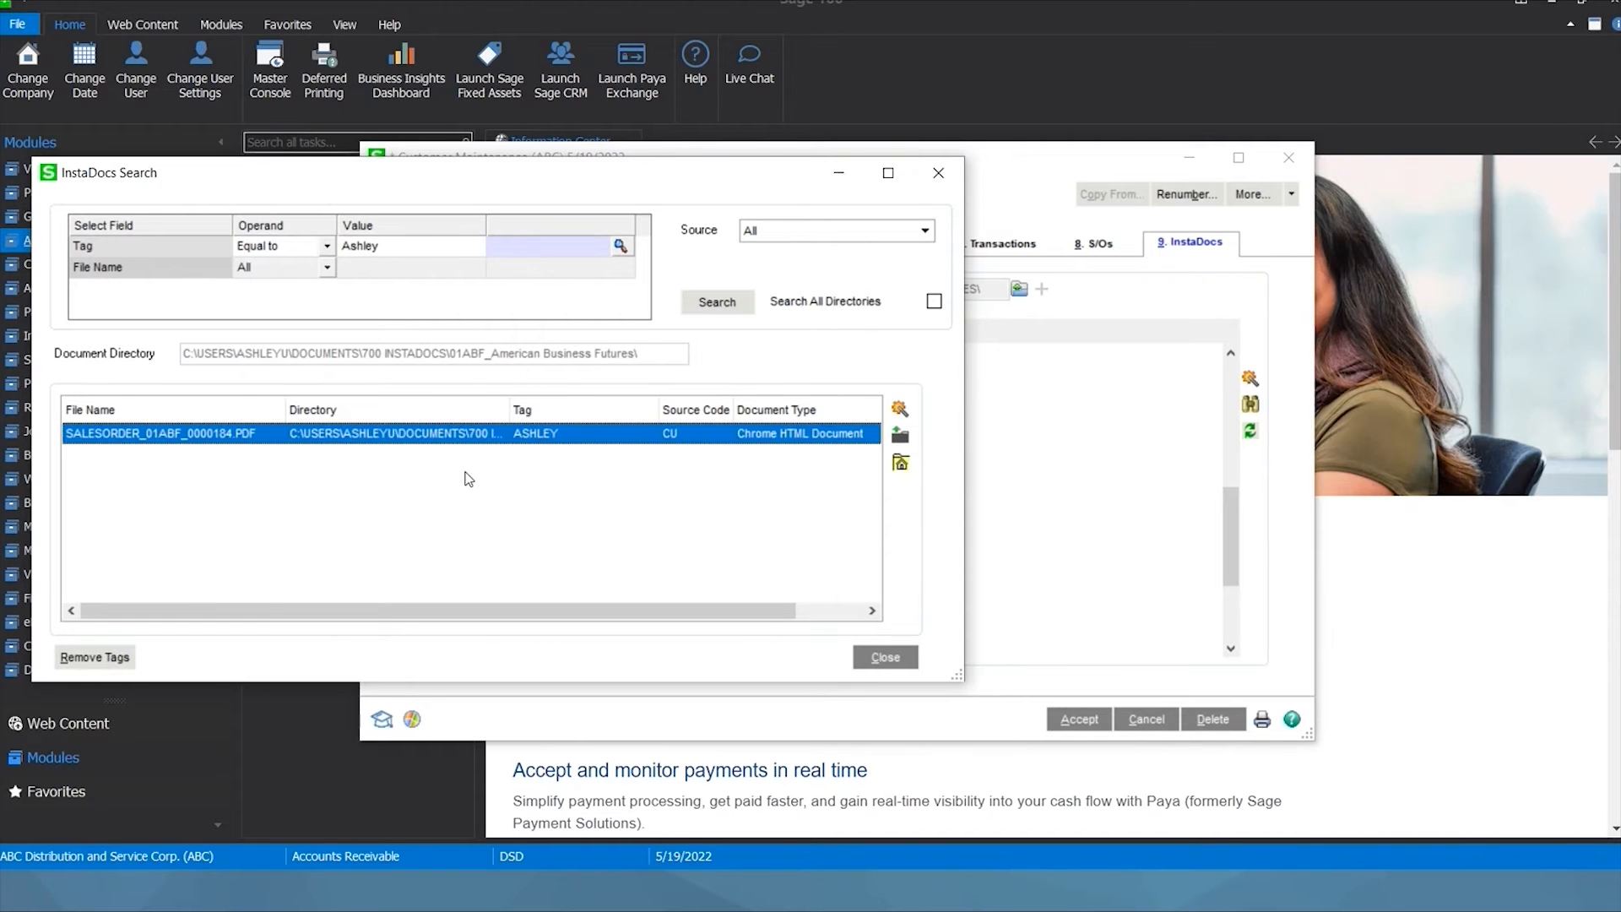
pyautogui.doubleClick(415, 435)
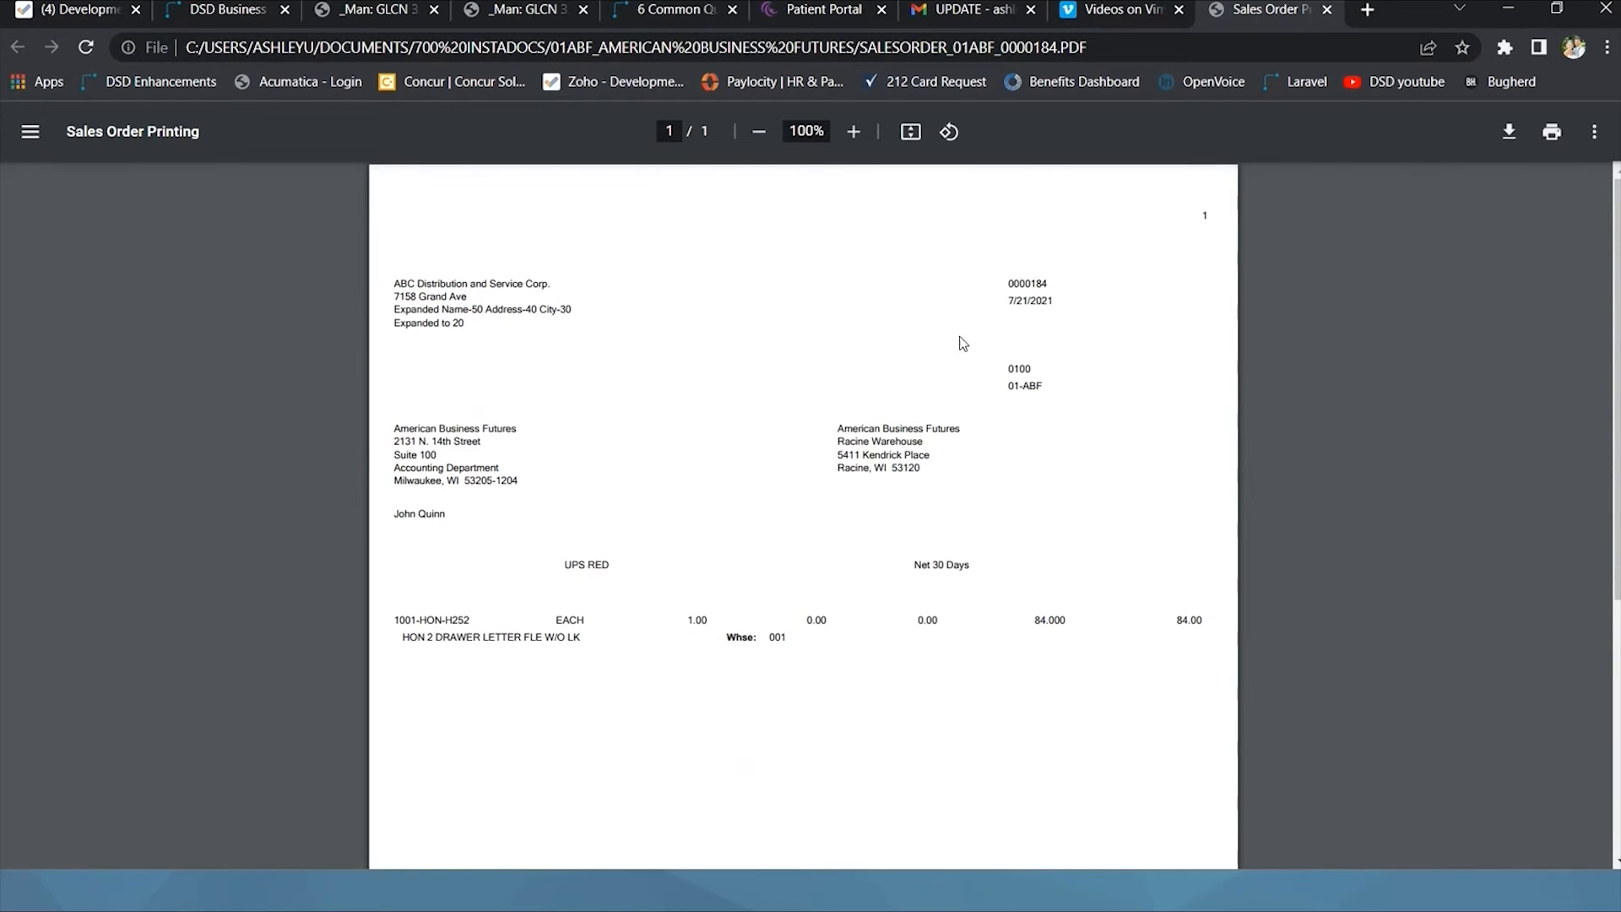
# Minimize the sales order PDF in Chrome and close the InstaDocs Search dialog.
pyautogui.click(1508, 10)
pyautogui.click(885, 657)
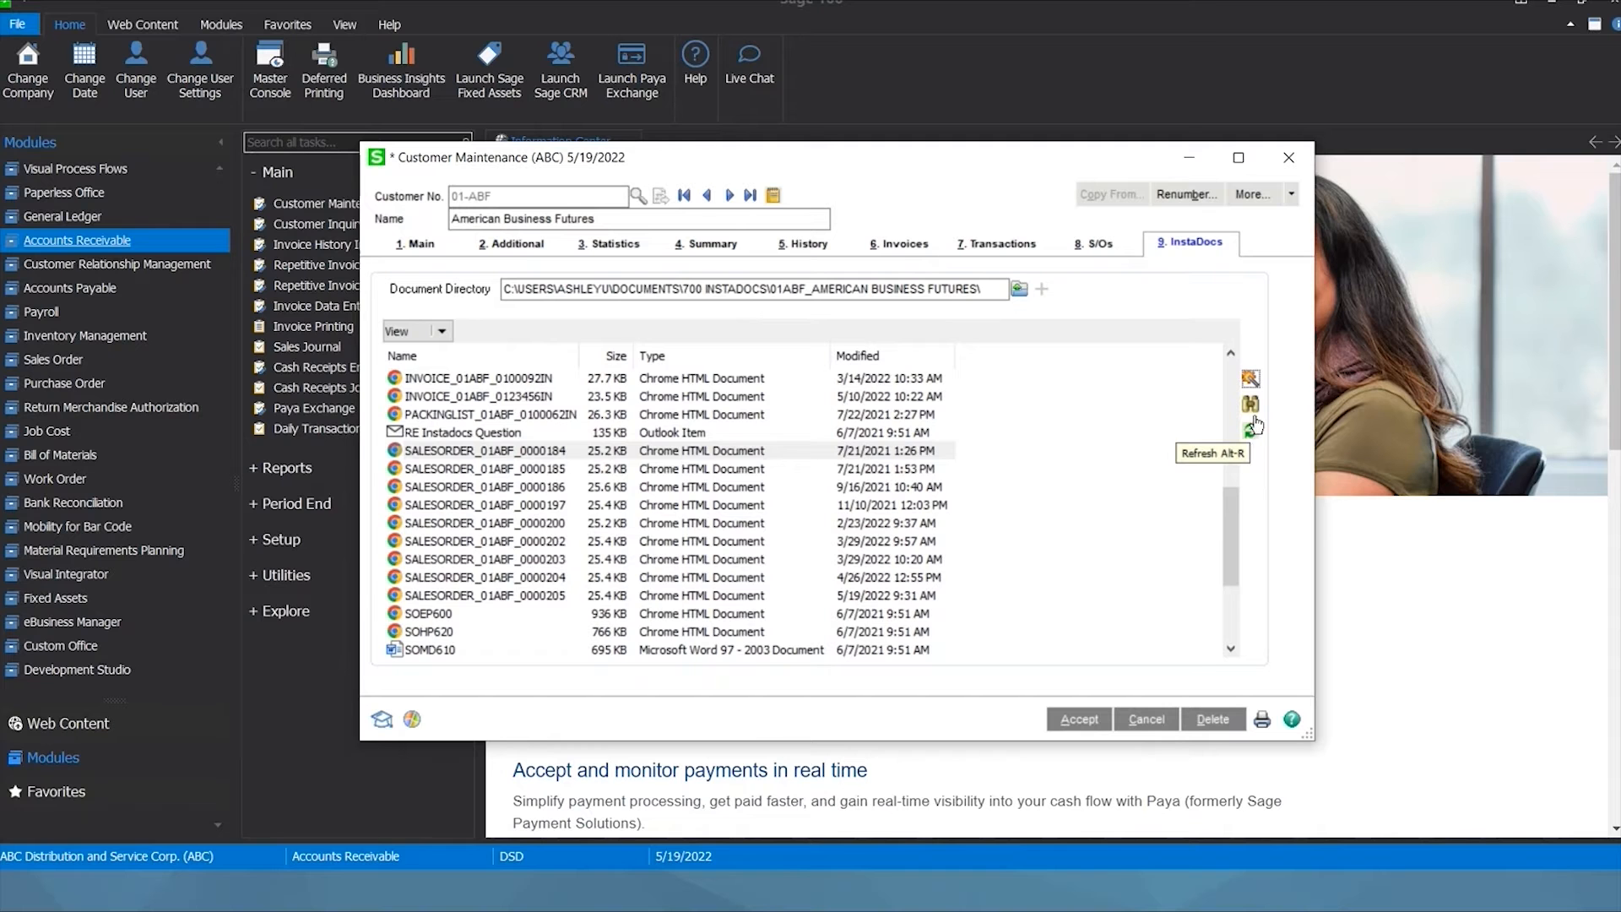
# Refresh and scroll American Business Futures' InstaDocs document list.
pyautogui.click(1252, 434)
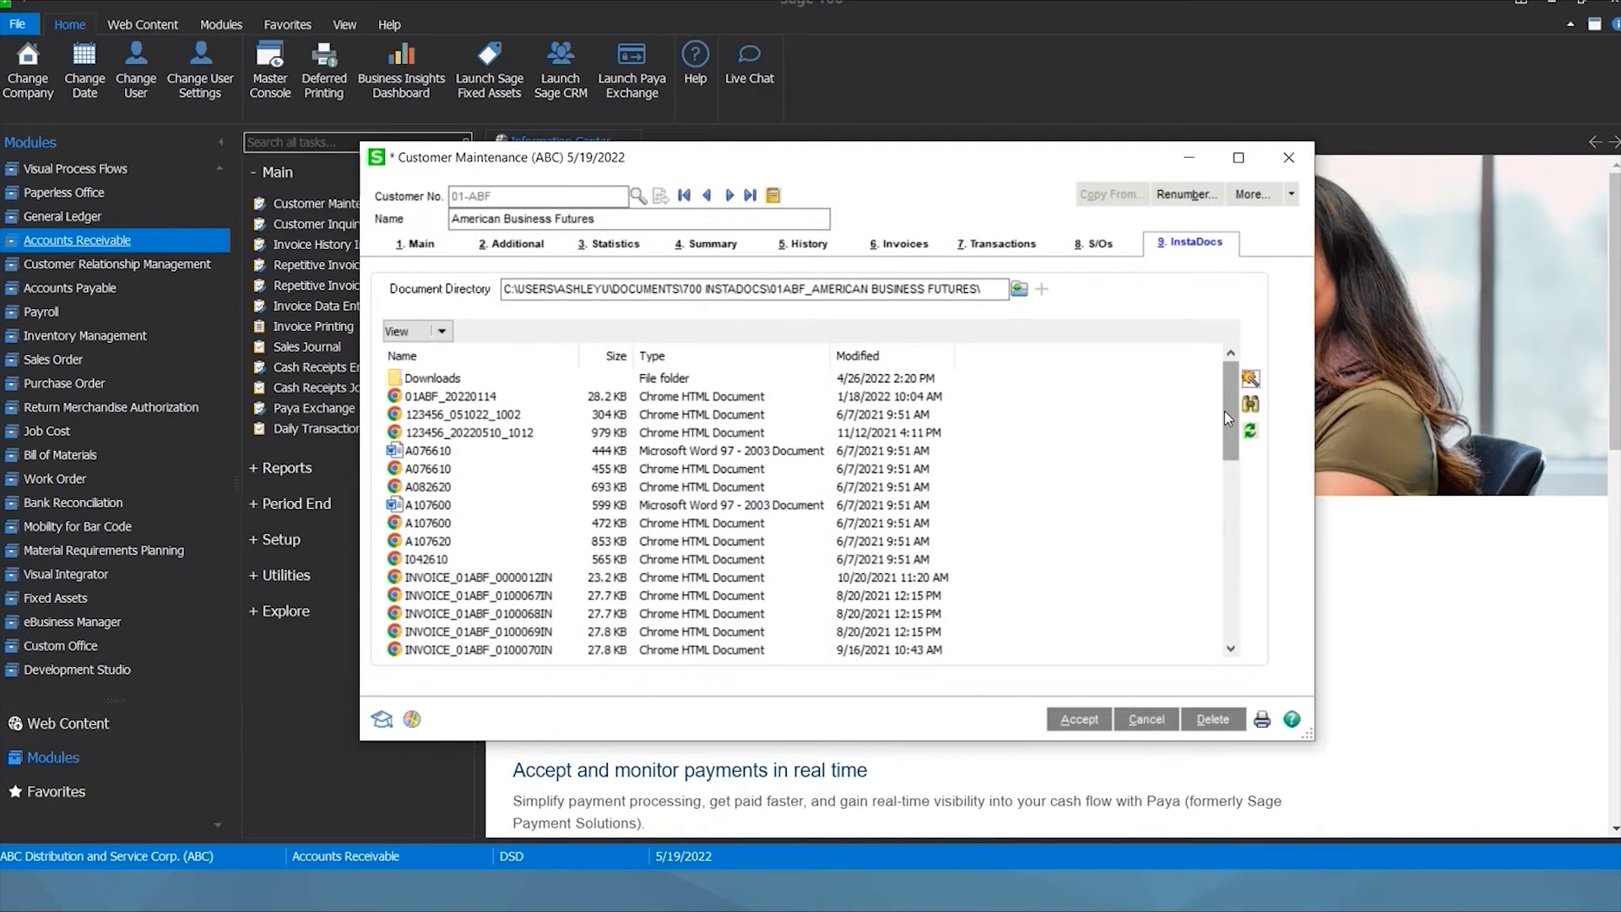
pyautogui.moveTo(1228, 407); pyautogui.dragTo(1221, 454)
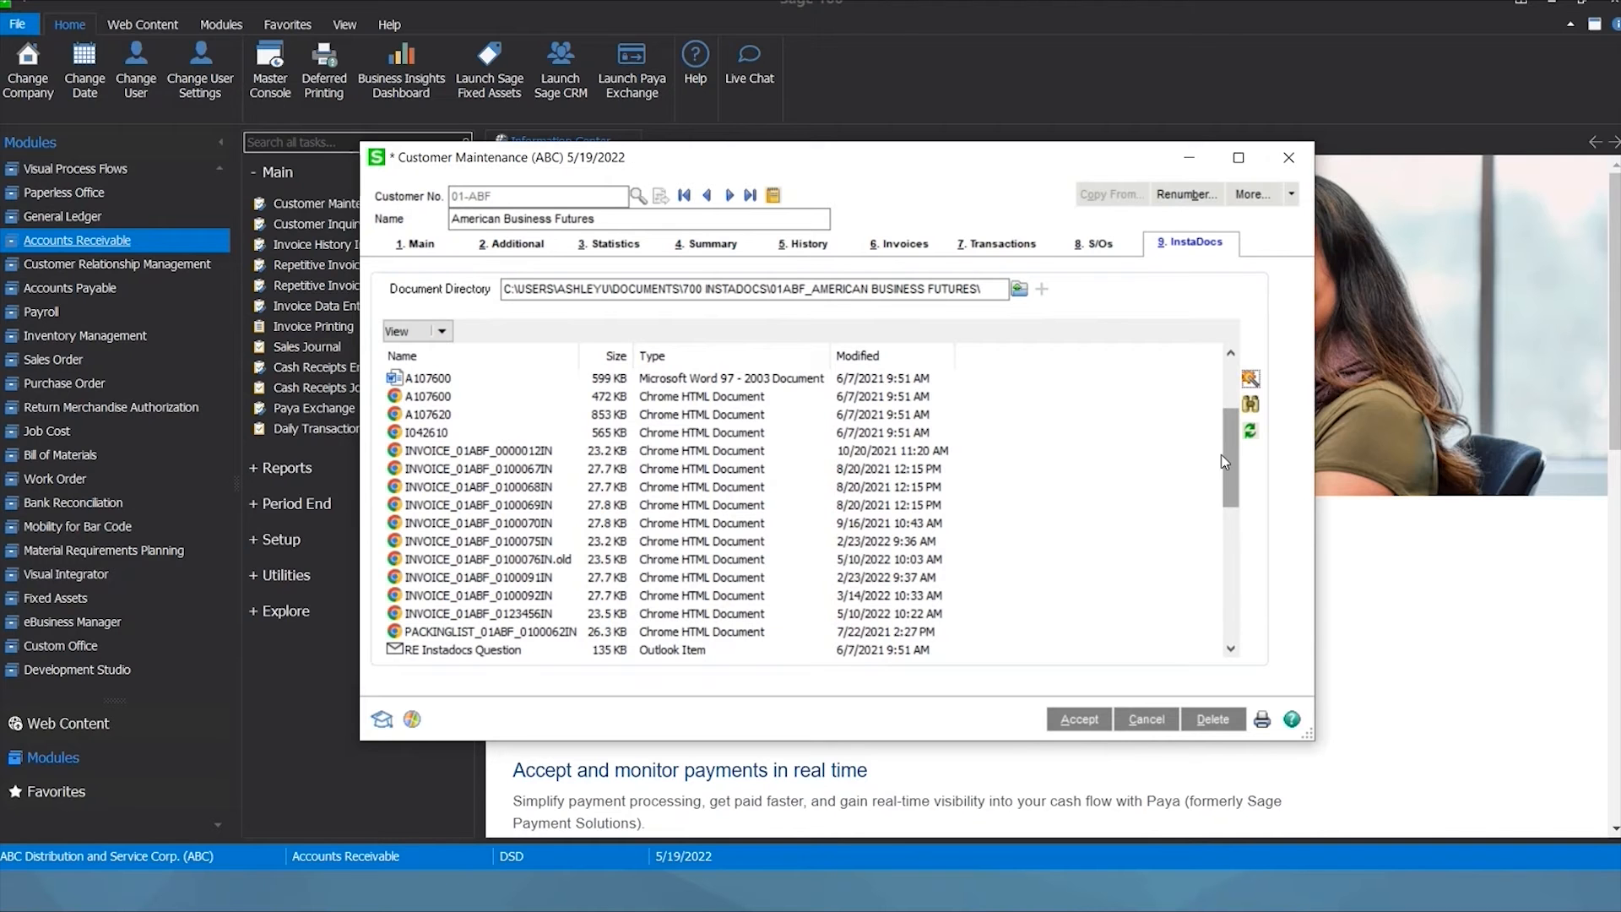
pyautogui.click(1248, 435)
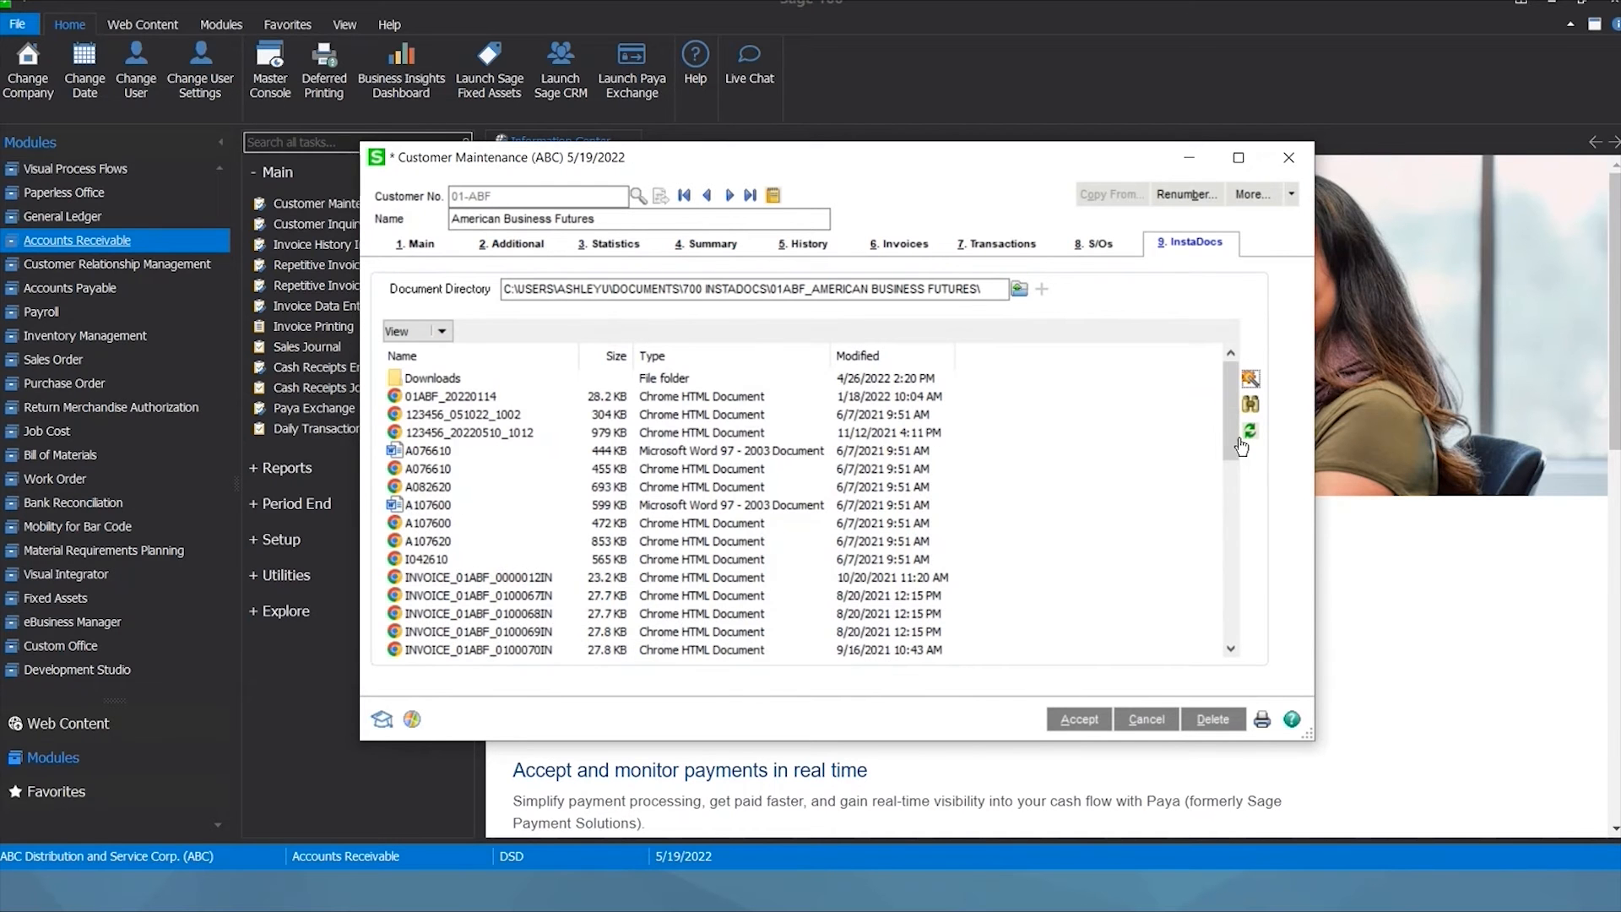
pyautogui.scroll(-10, 1189, 515)
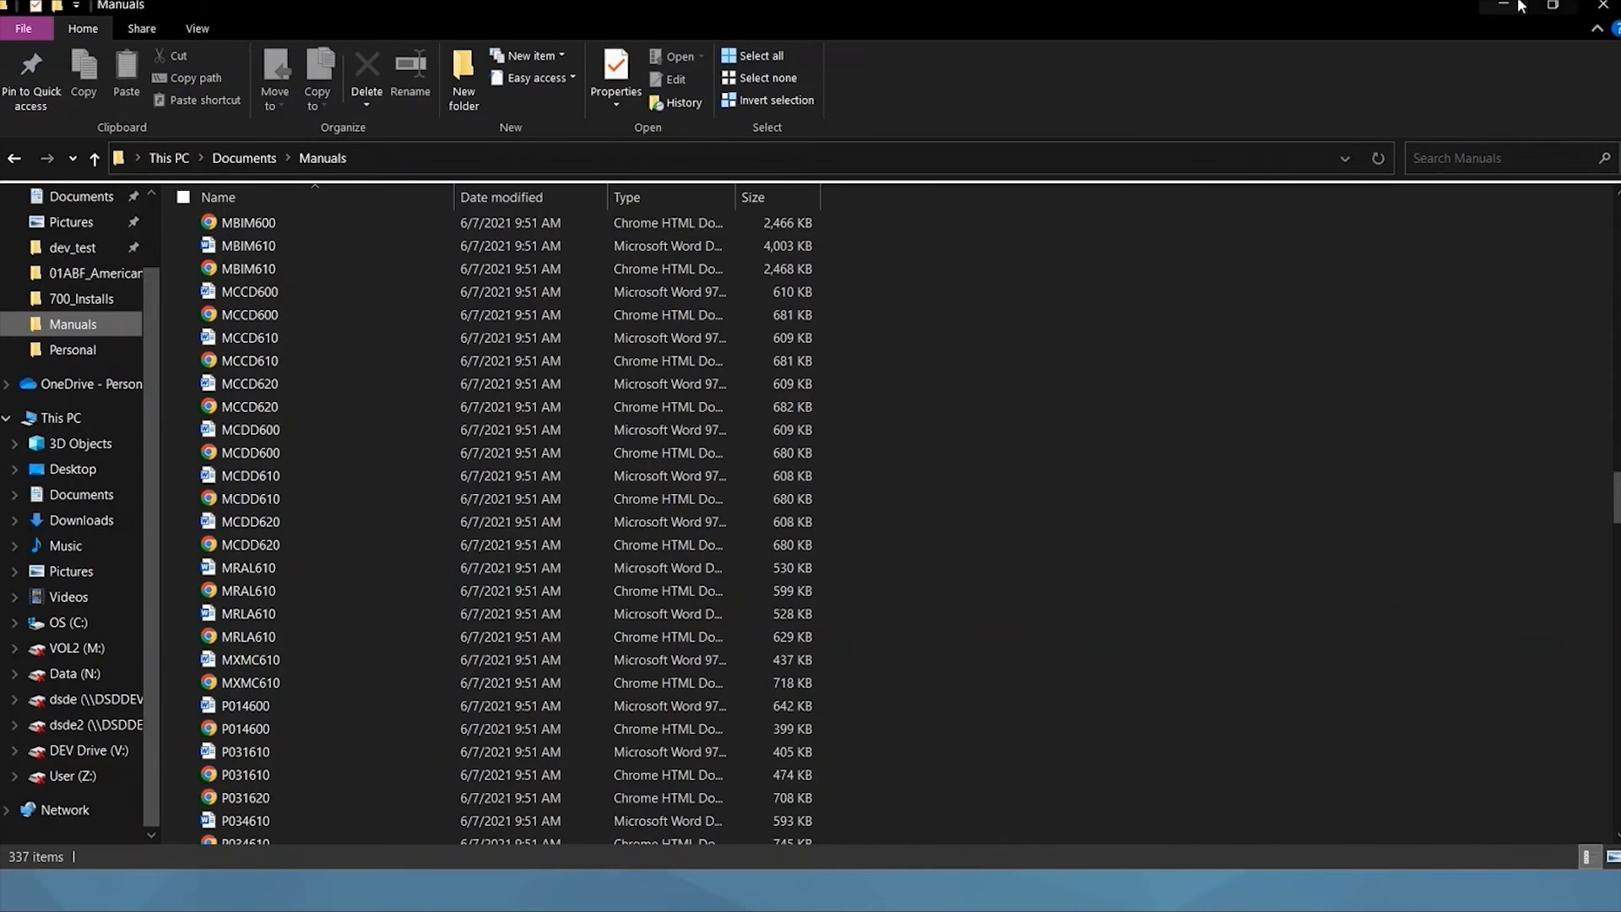
# Drag both MCCD600 manual files, web page and Word, from Manuals into the InstaDocs list.
pyautogui.click(1552, 5)
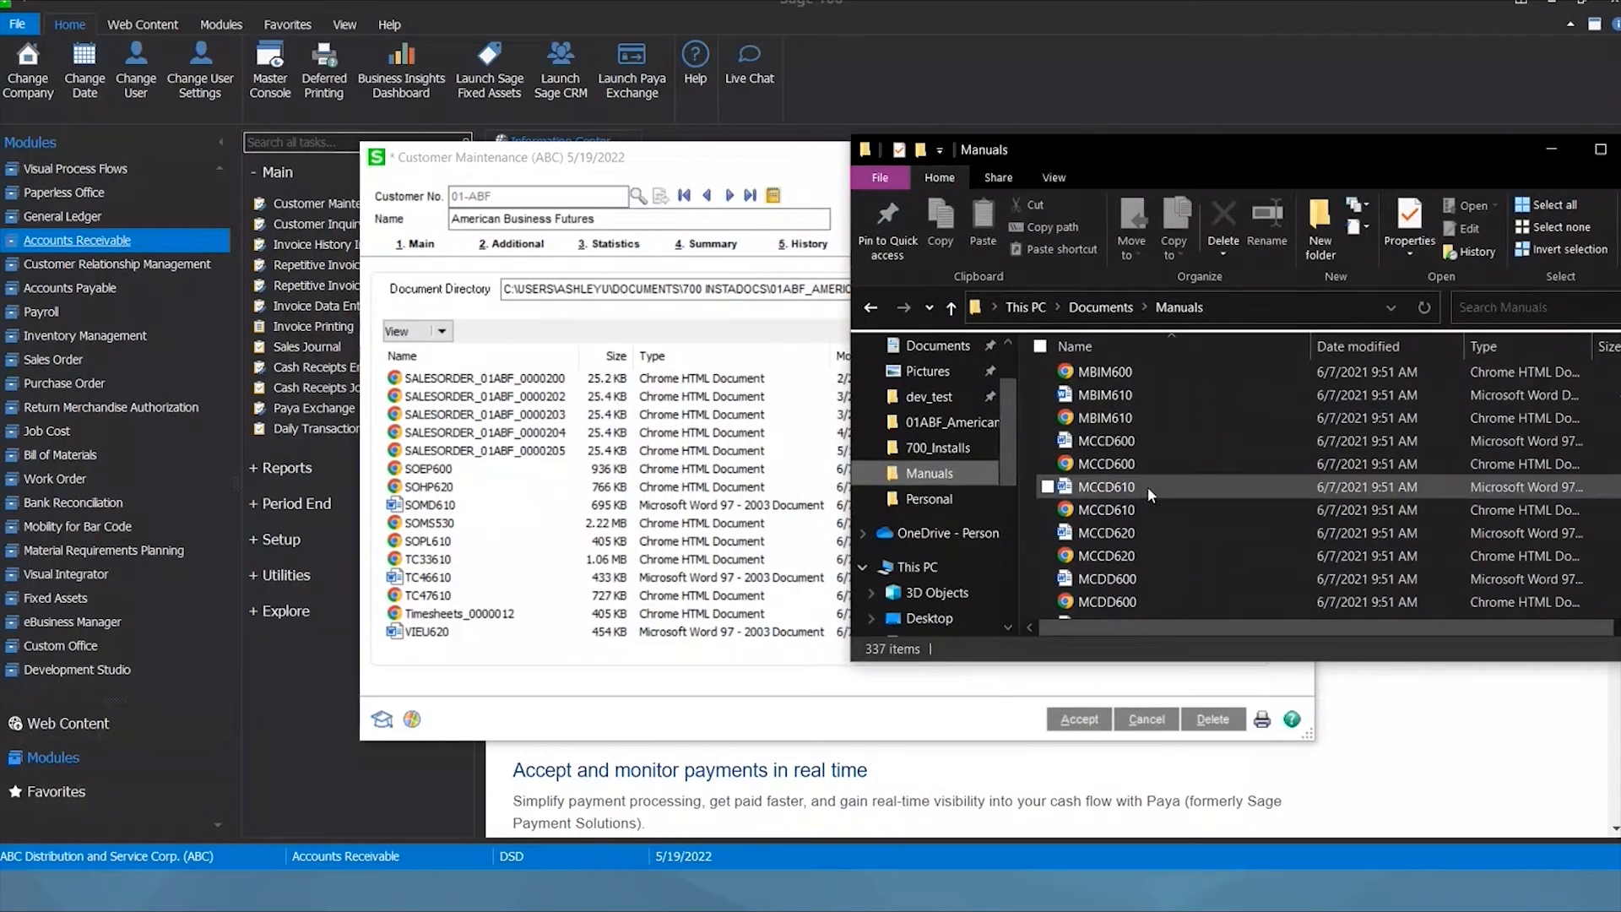
pyautogui.click(1126, 466)
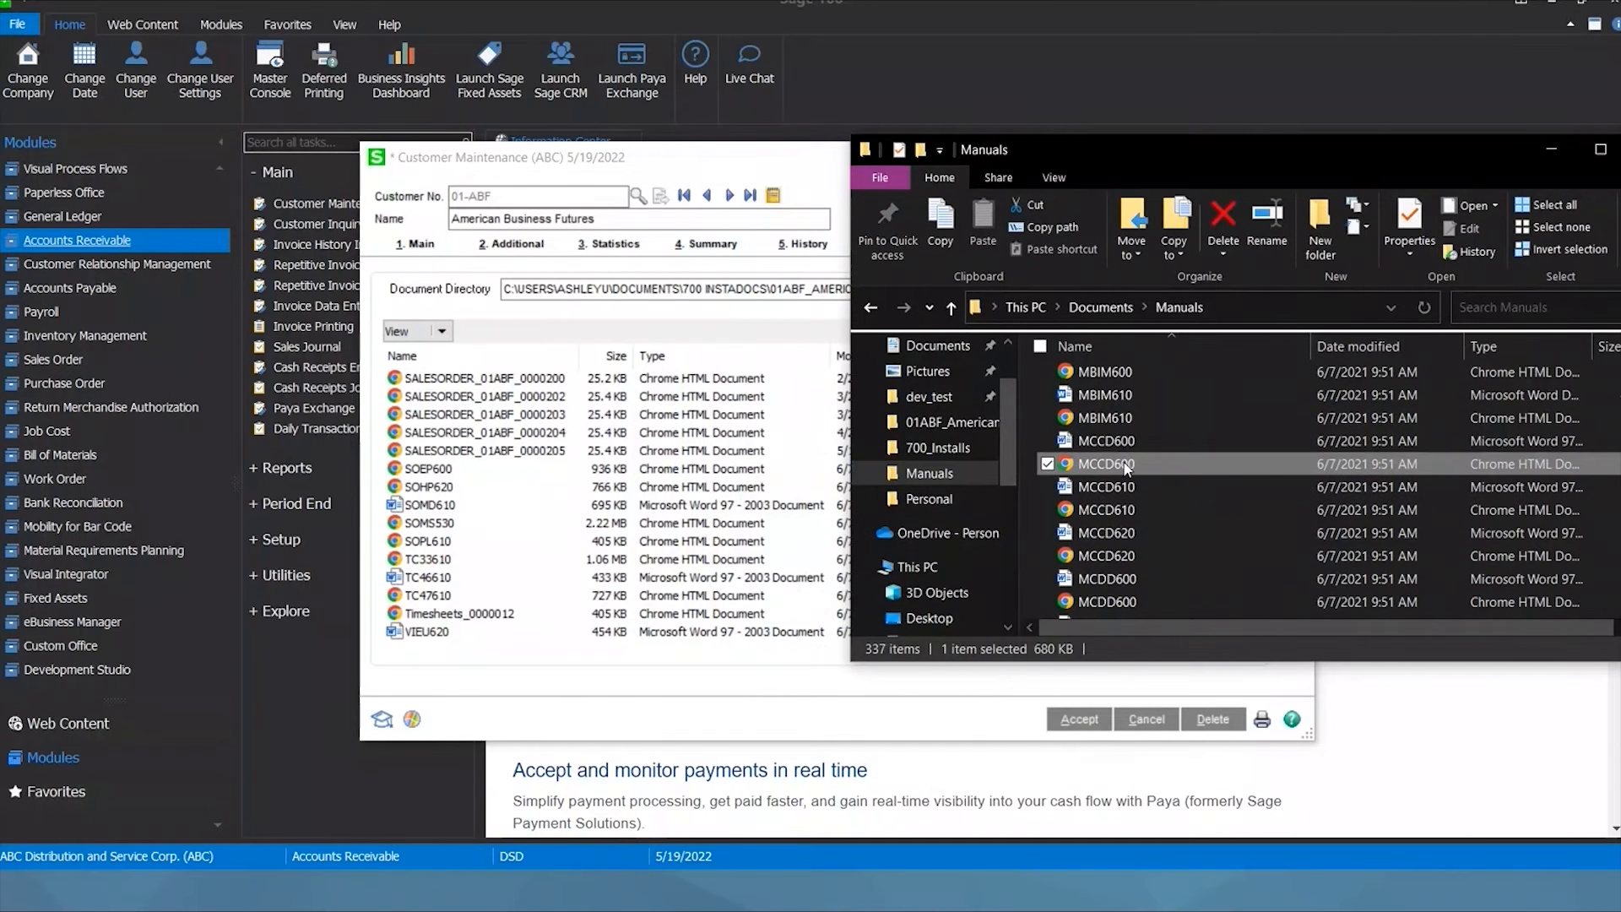
pyautogui.keyDown('ctrl'); pyautogui.click(1115, 441); pyautogui.keyUp('ctrl')
pyautogui.moveTo(1115, 439); pyautogui.dragTo(541, 547)
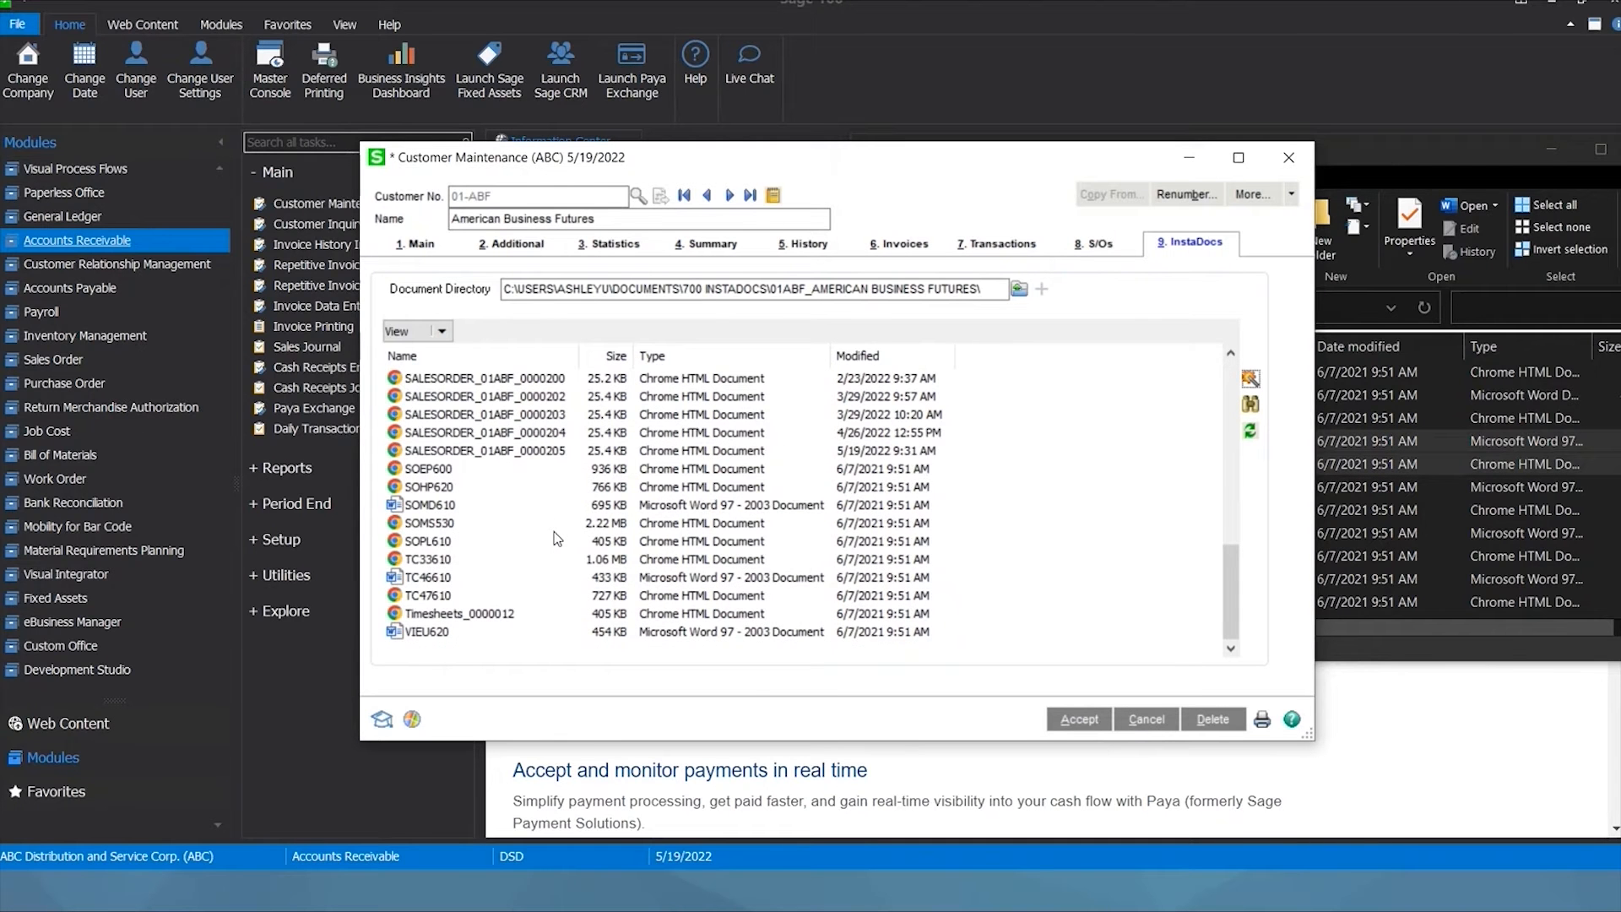
pyautogui.scroll(6, 557, 537)
# Select the attached MCCD600 document, check its Send to options, then close Customer Maintenance.
pyautogui.click(488, 540)
pyautogui.click(457, 524)
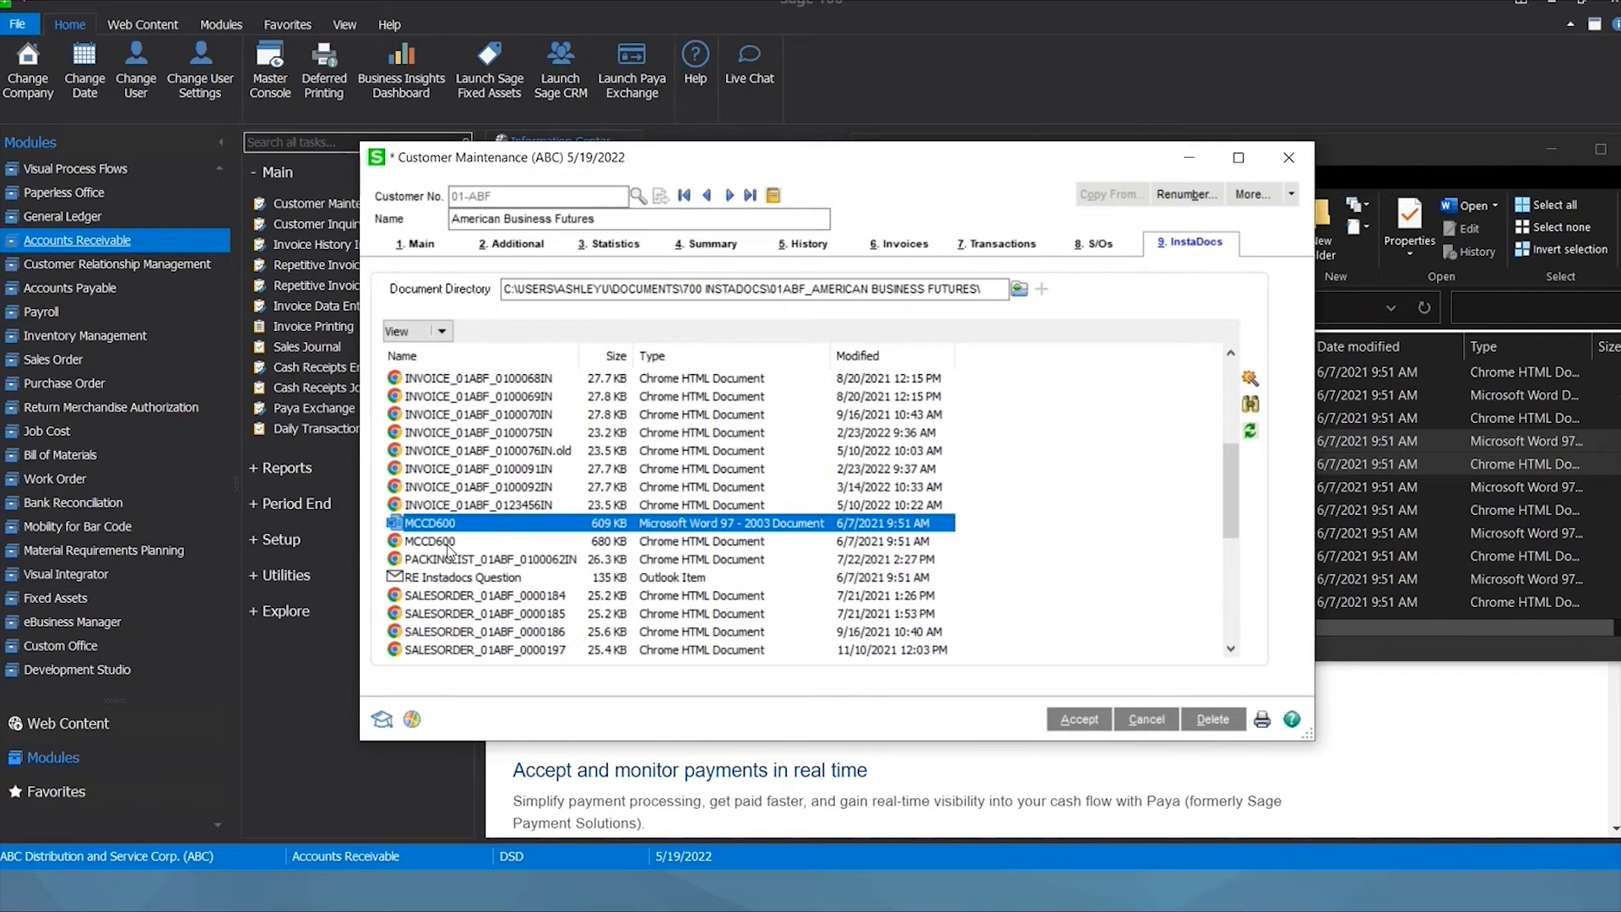
pyautogui.rightClick(491, 529)
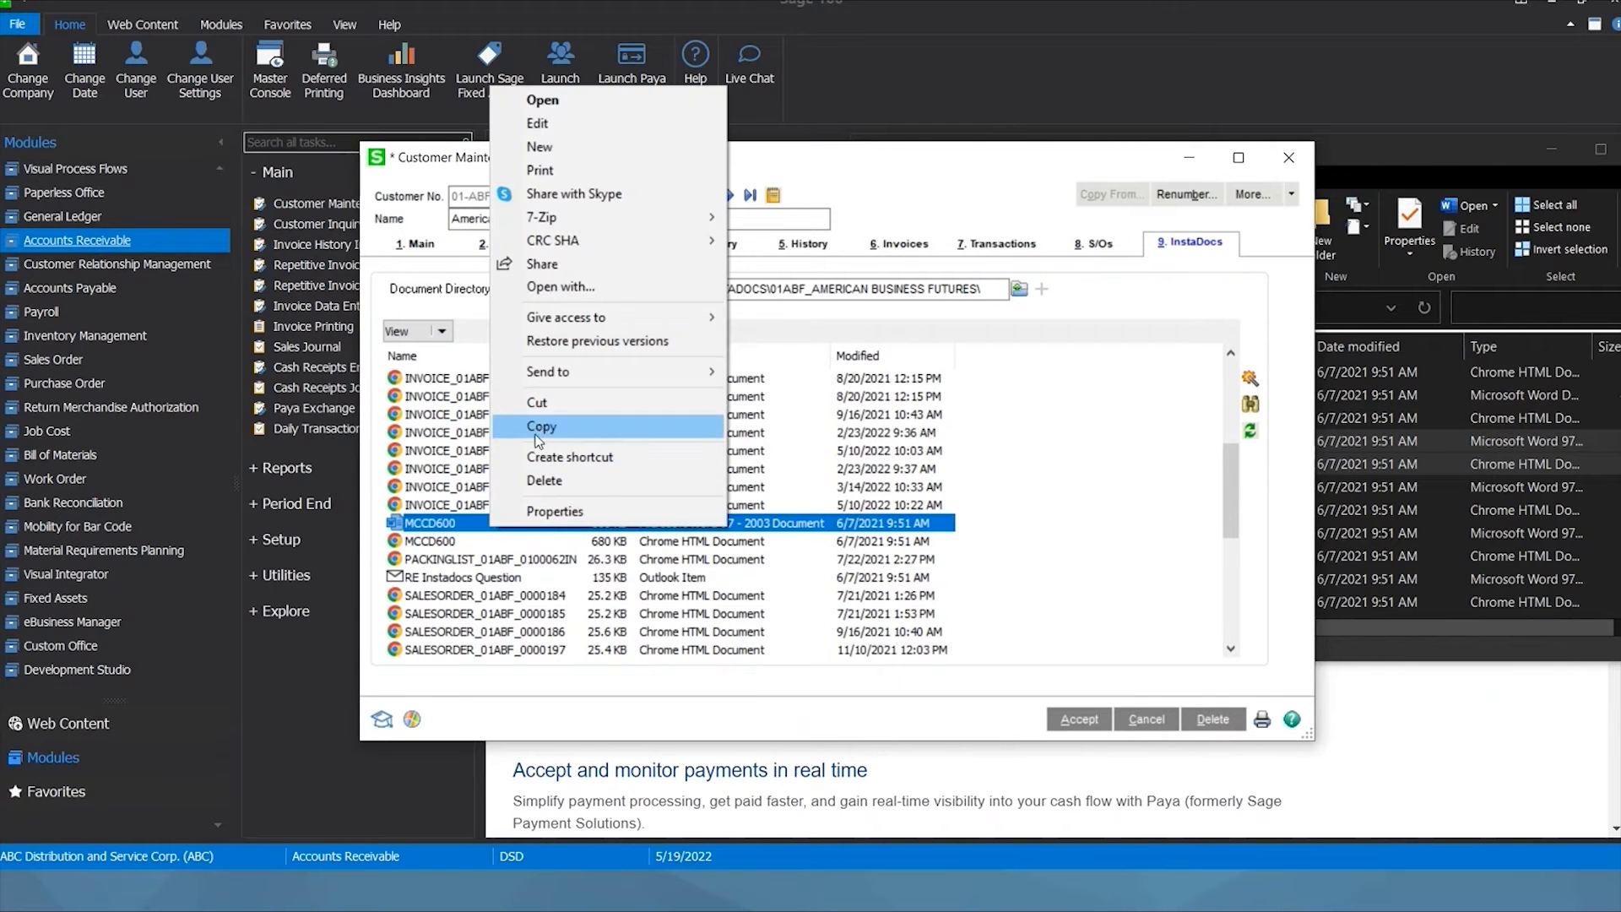
pyautogui.moveTo(557, 372)
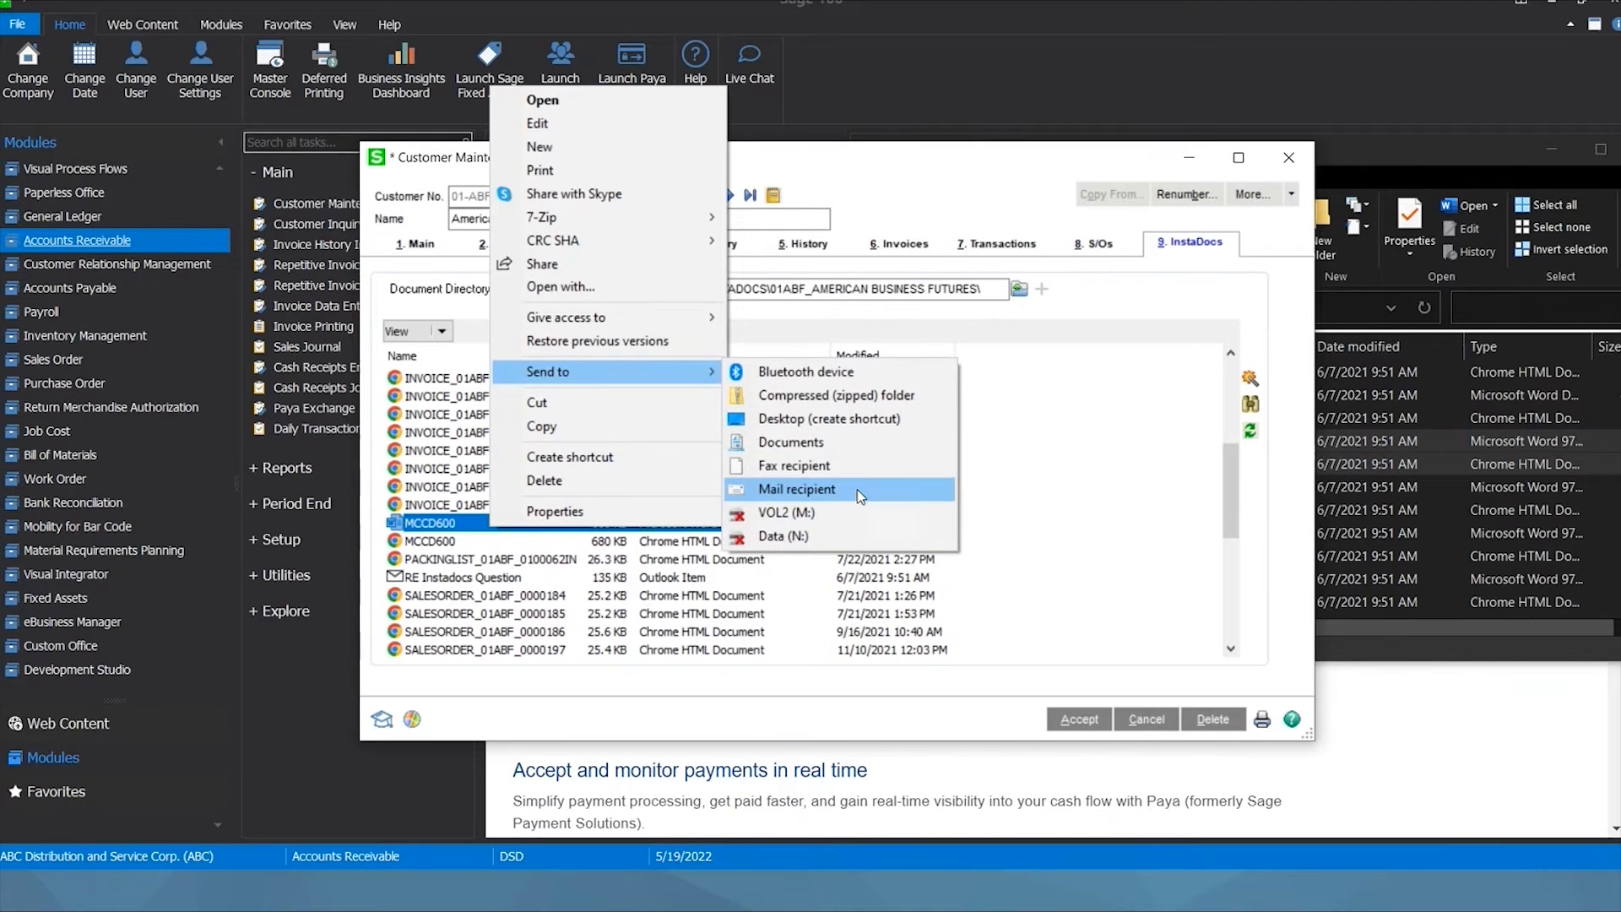
pyautogui.click(1087, 495)
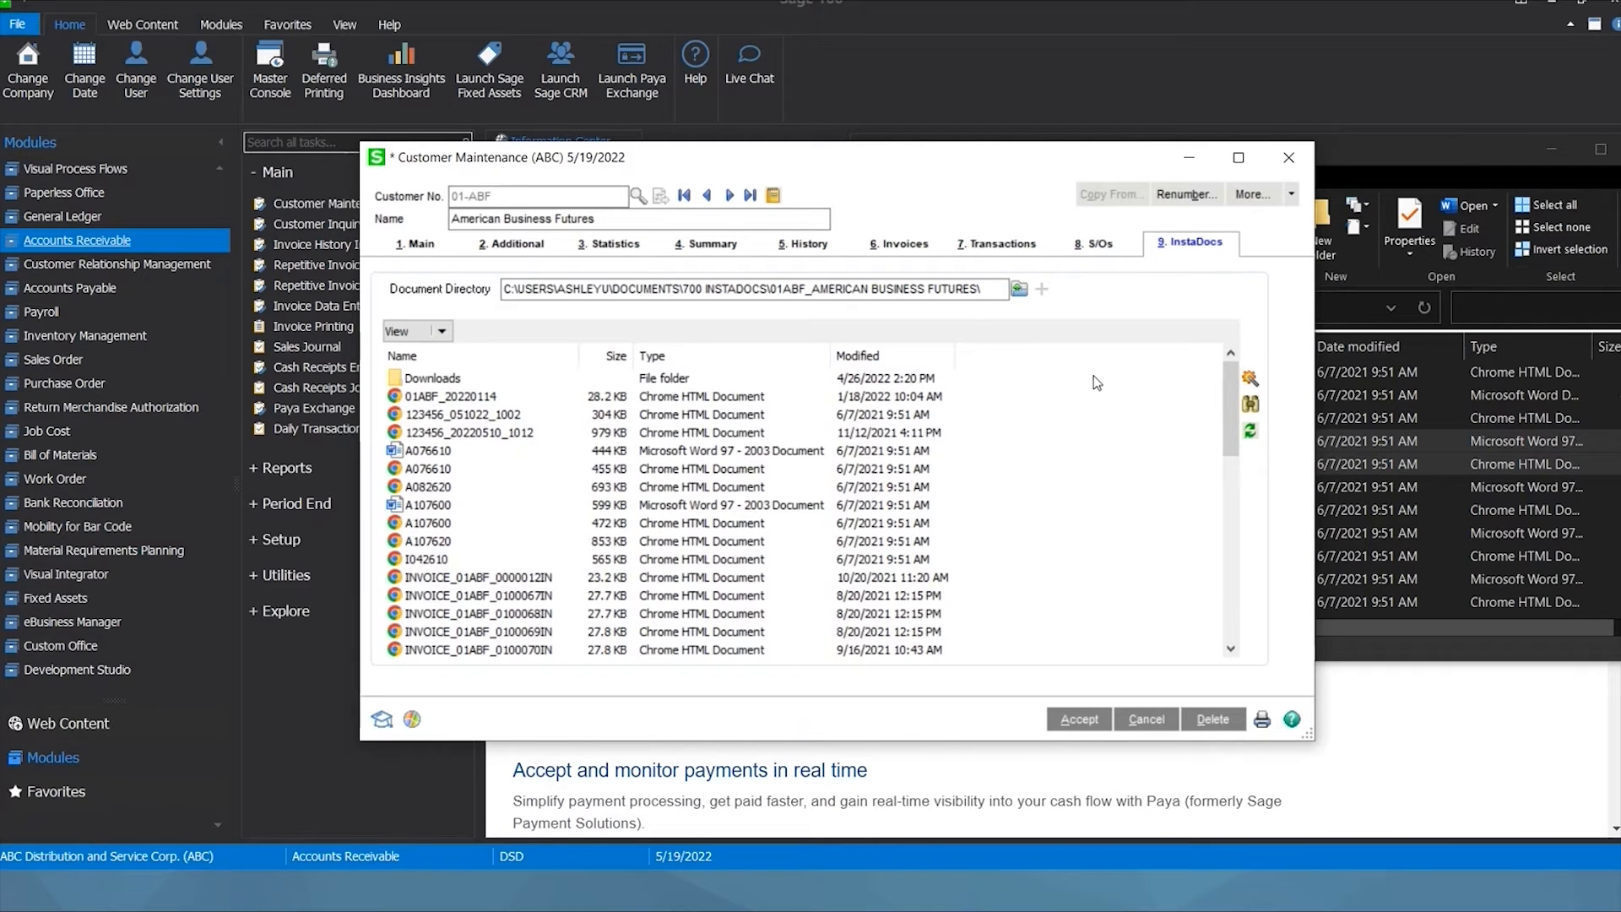
pyautogui.click(1286, 163)
# Open Accounts Receivable InstaDocs Setup Options and review the default document path.
pyautogui.click(53, 359)
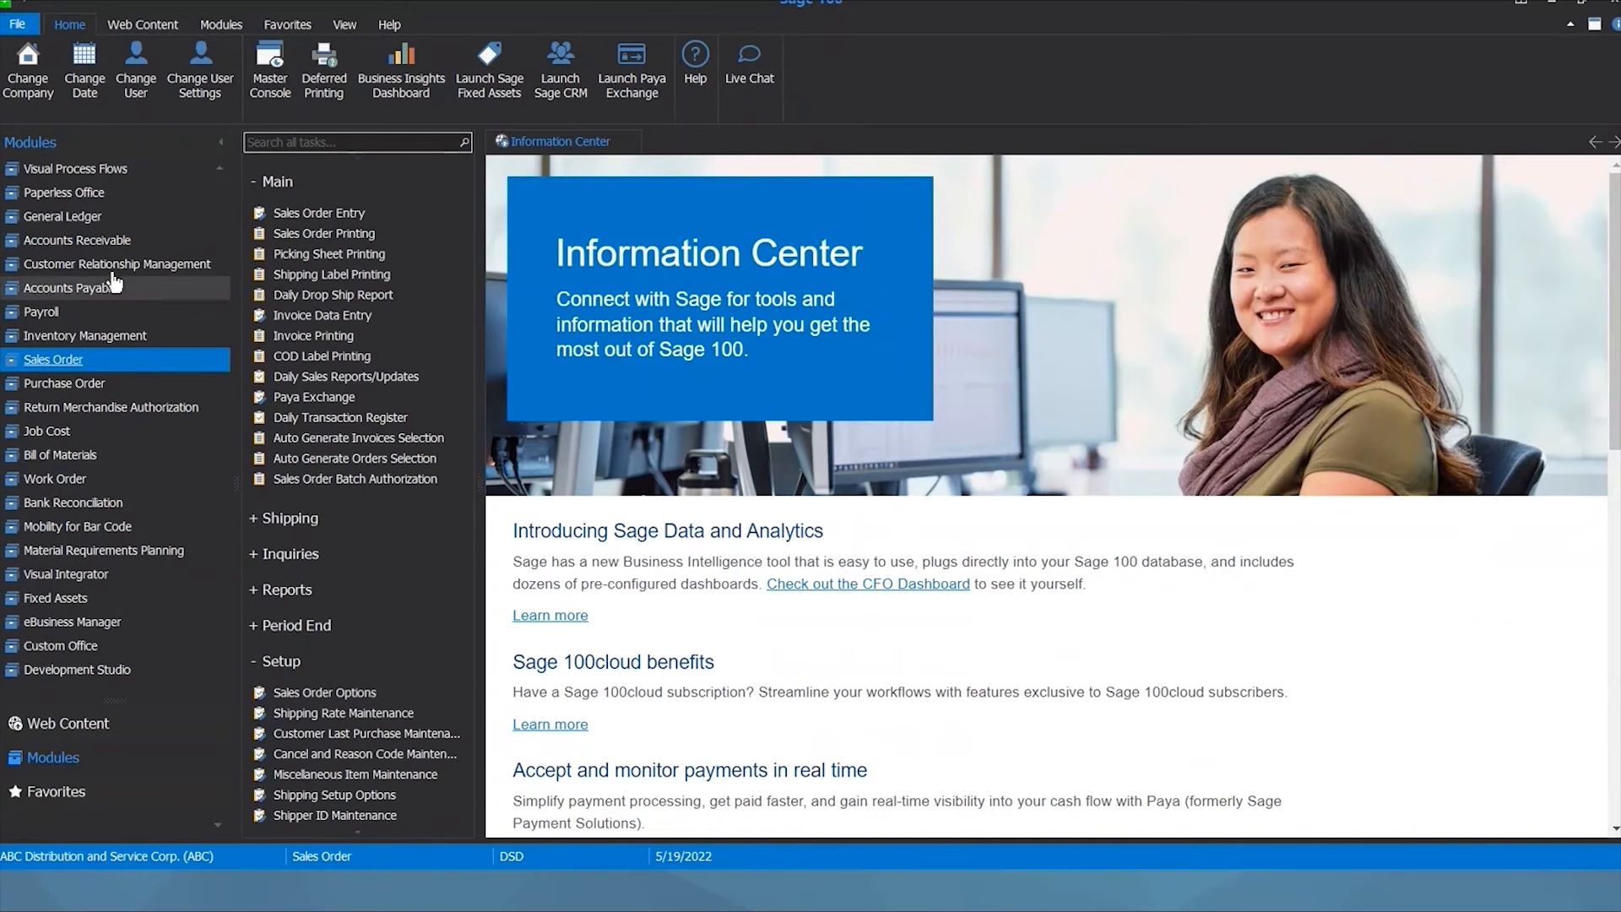
pyautogui.click(89, 241)
pyautogui.click(297, 548)
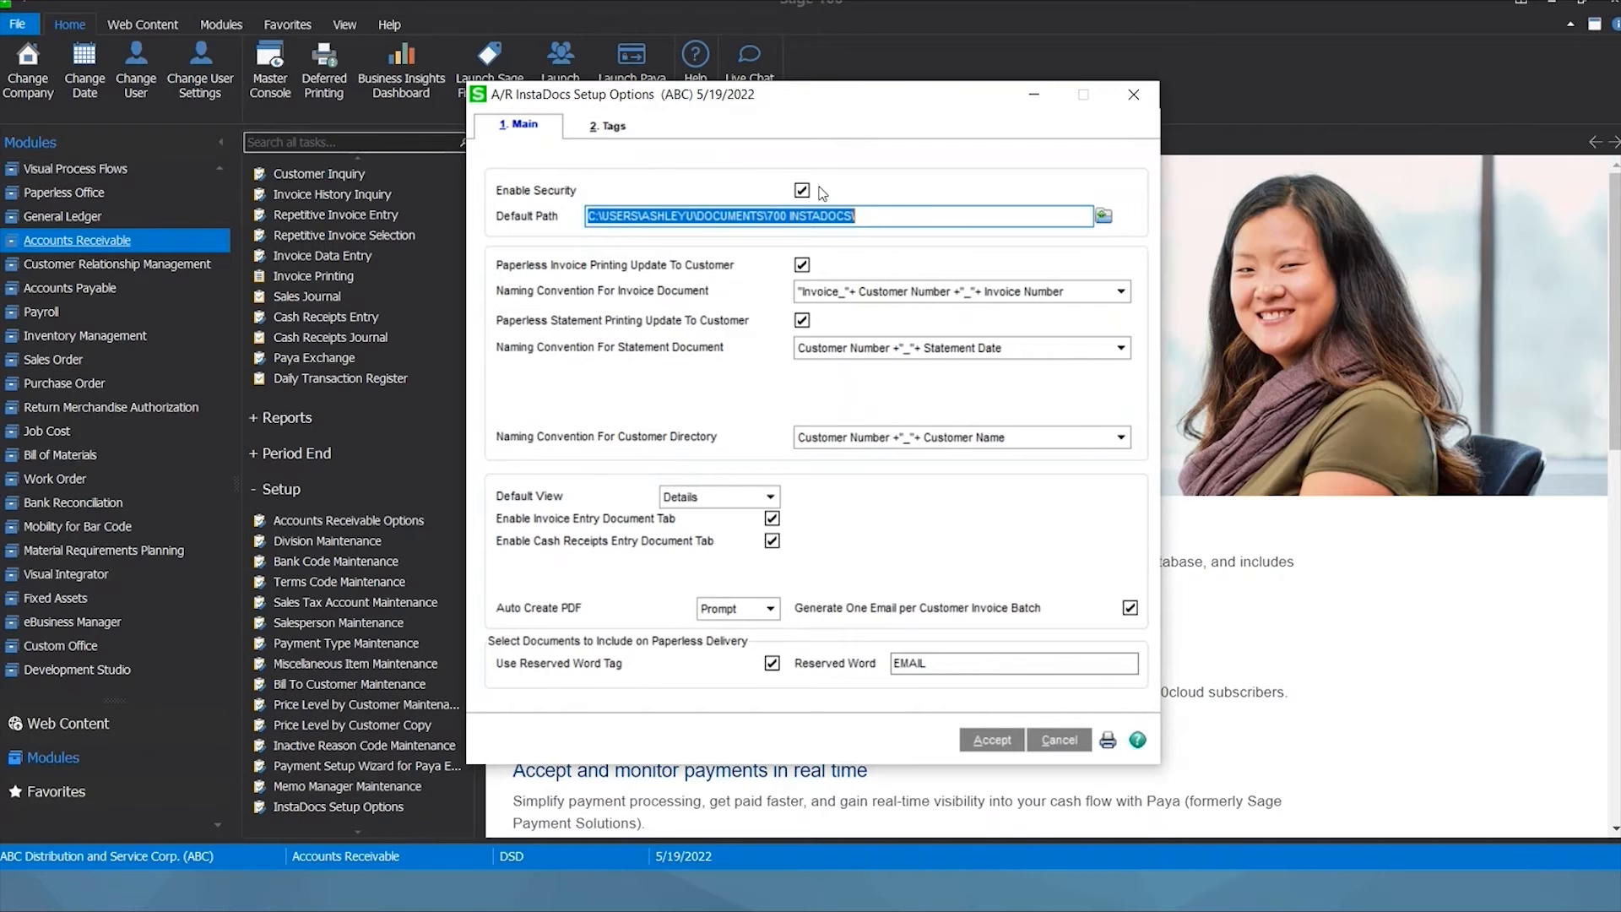
pyautogui.click(867, 211)
pyautogui.moveTo(867, 213); pyautogui.dragTo(585, 216)
# Keep customer number plus name folders, current invoice and statement-date naming, and Details view.
pyautogui.click(834, 442)
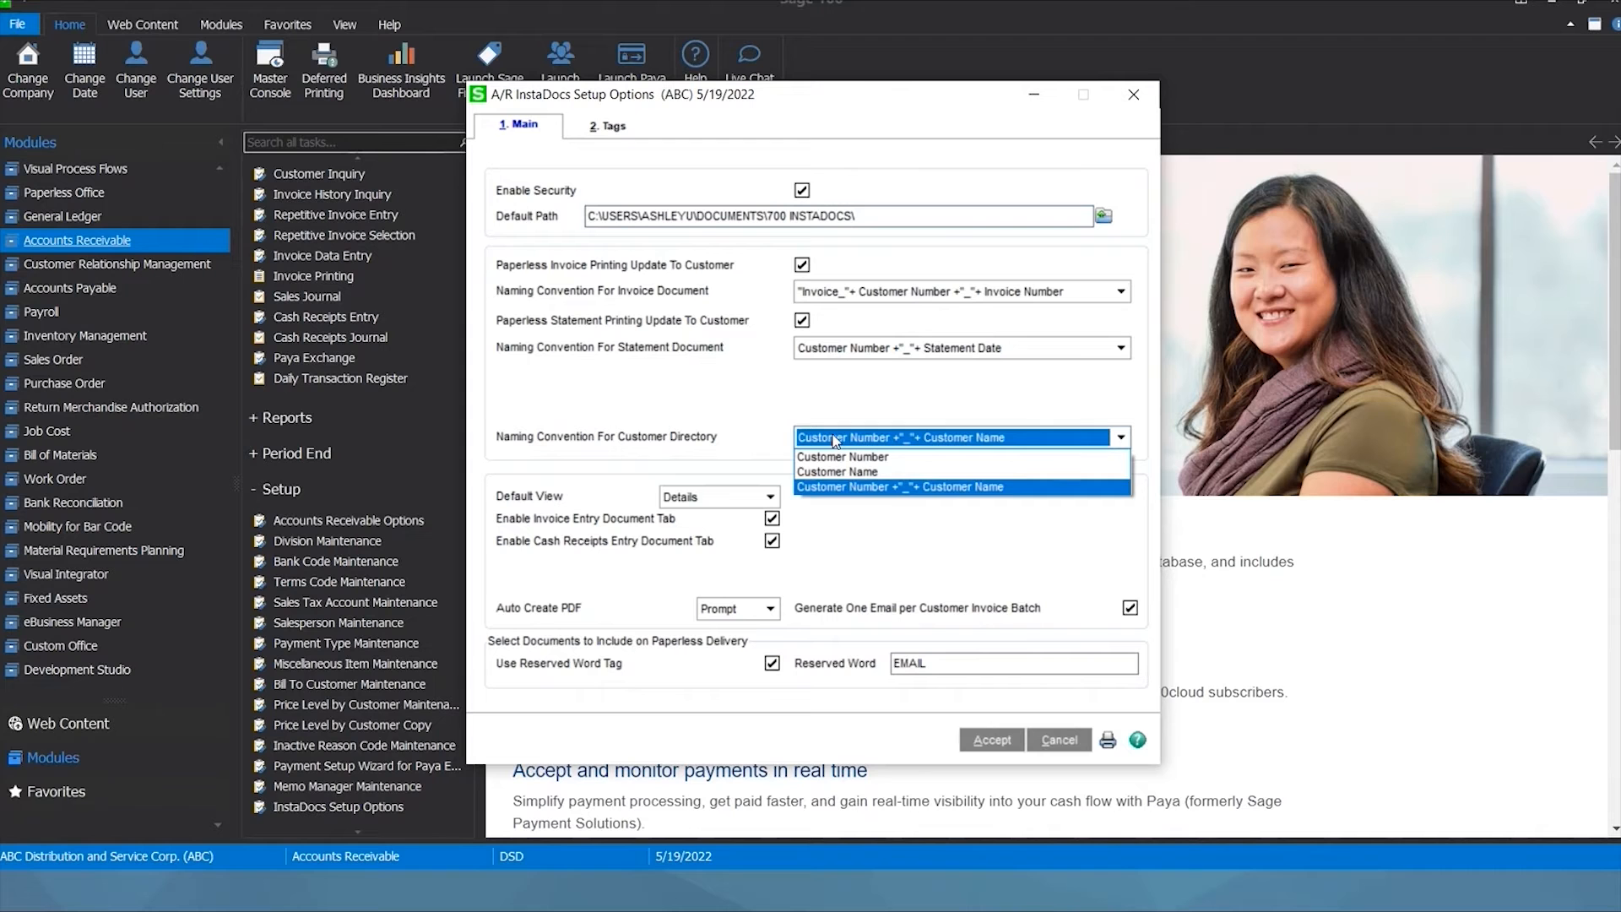
pyautogui.click(824, 489)
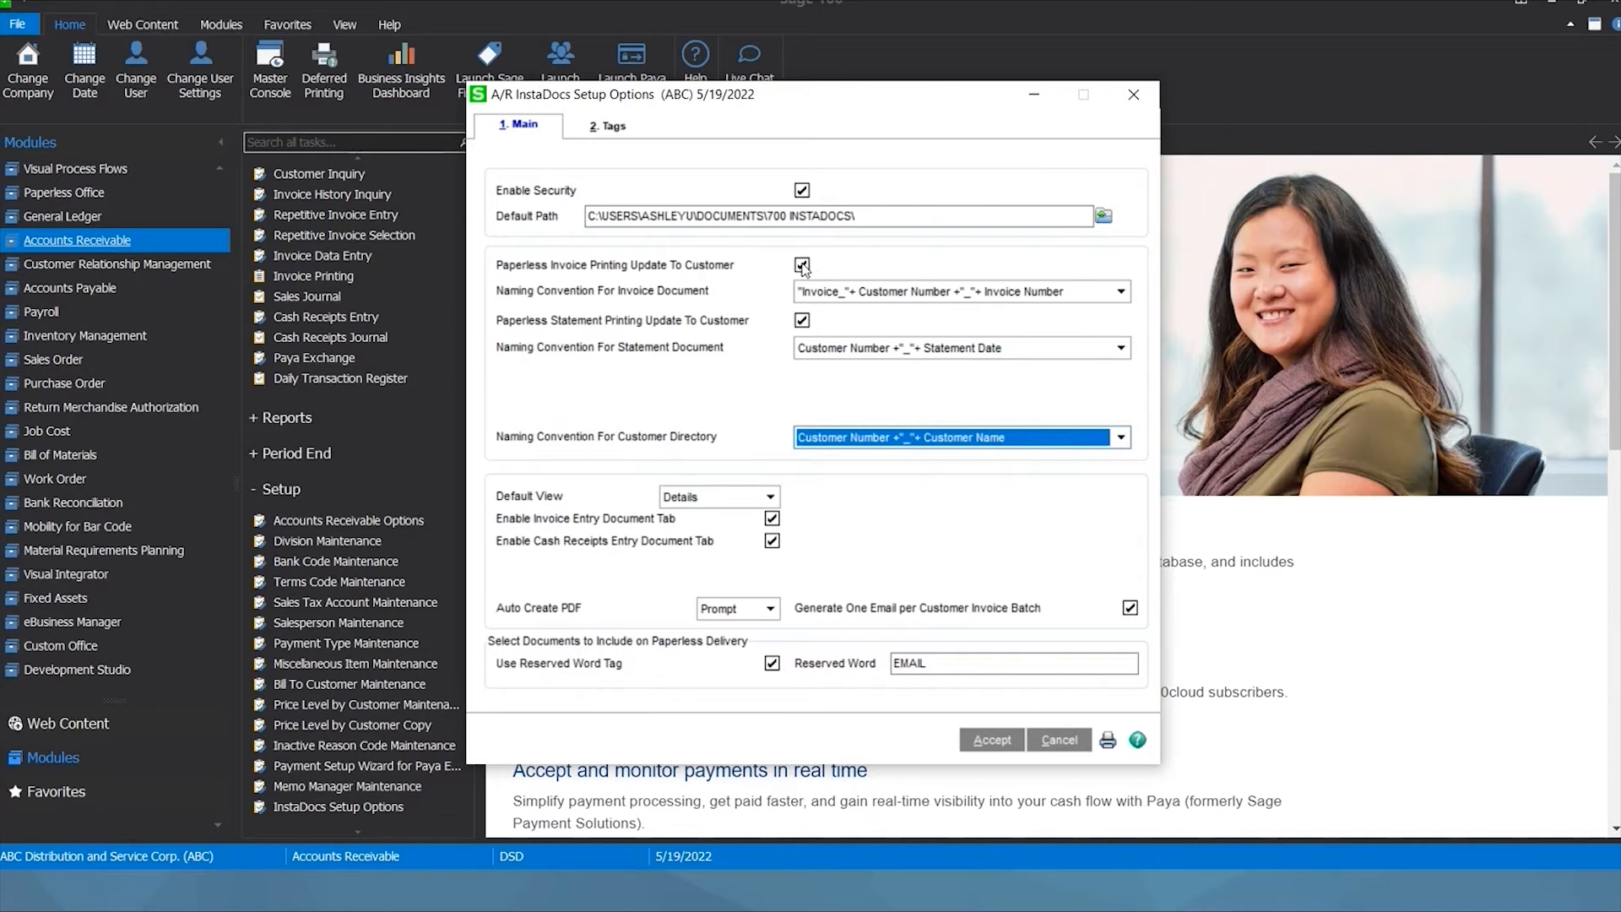
pyautogui.click(863, 300)
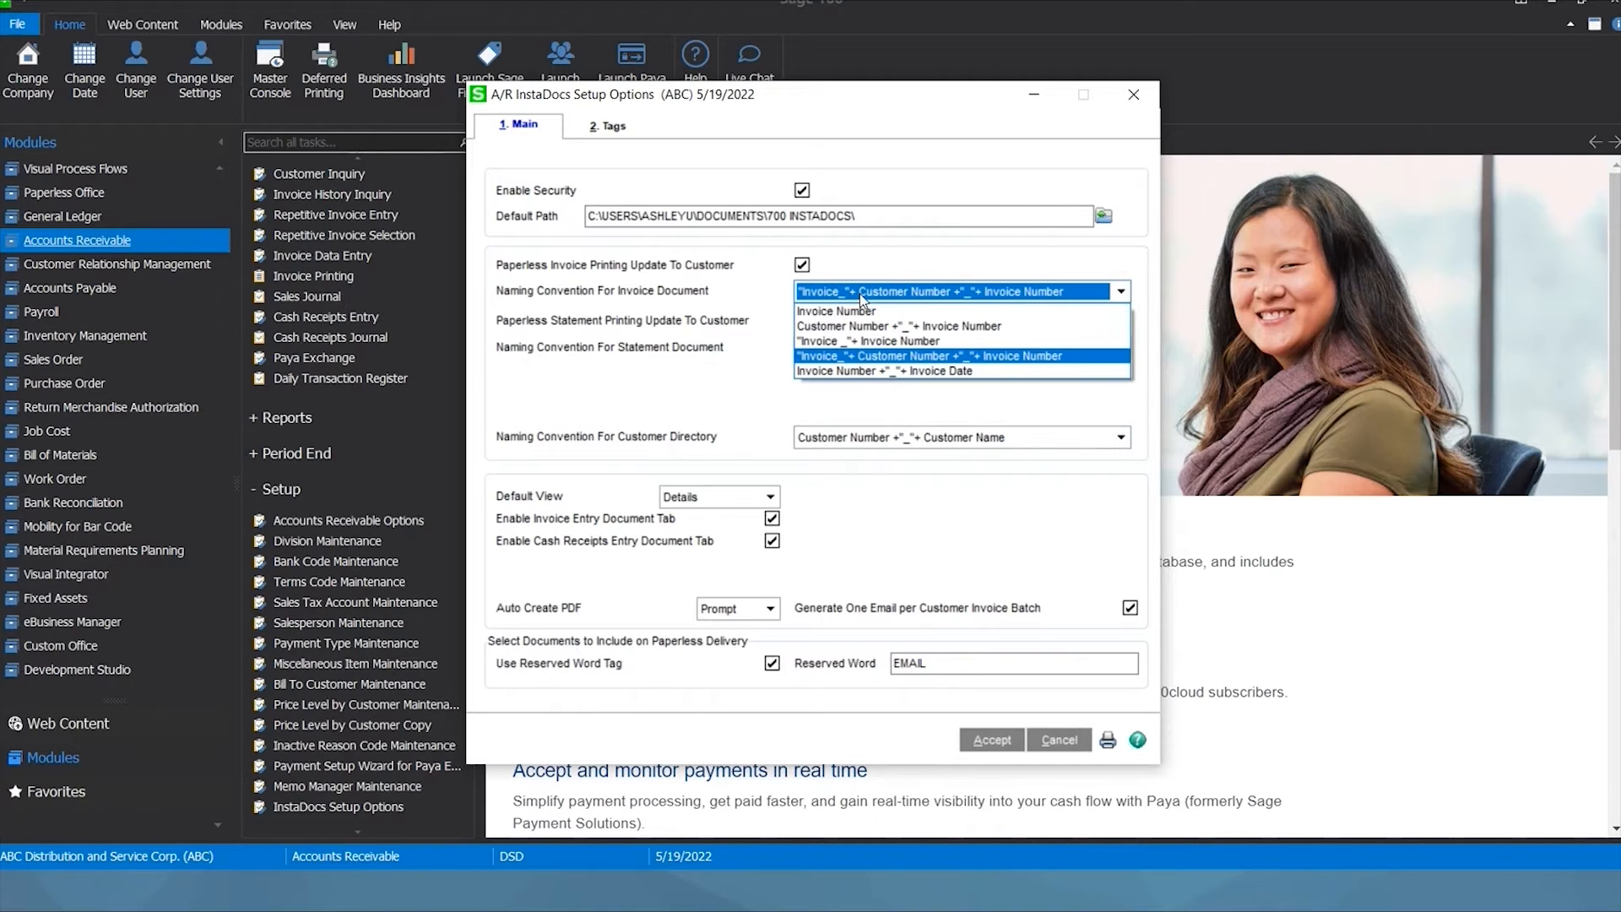
pyautogui.click(853, 358)
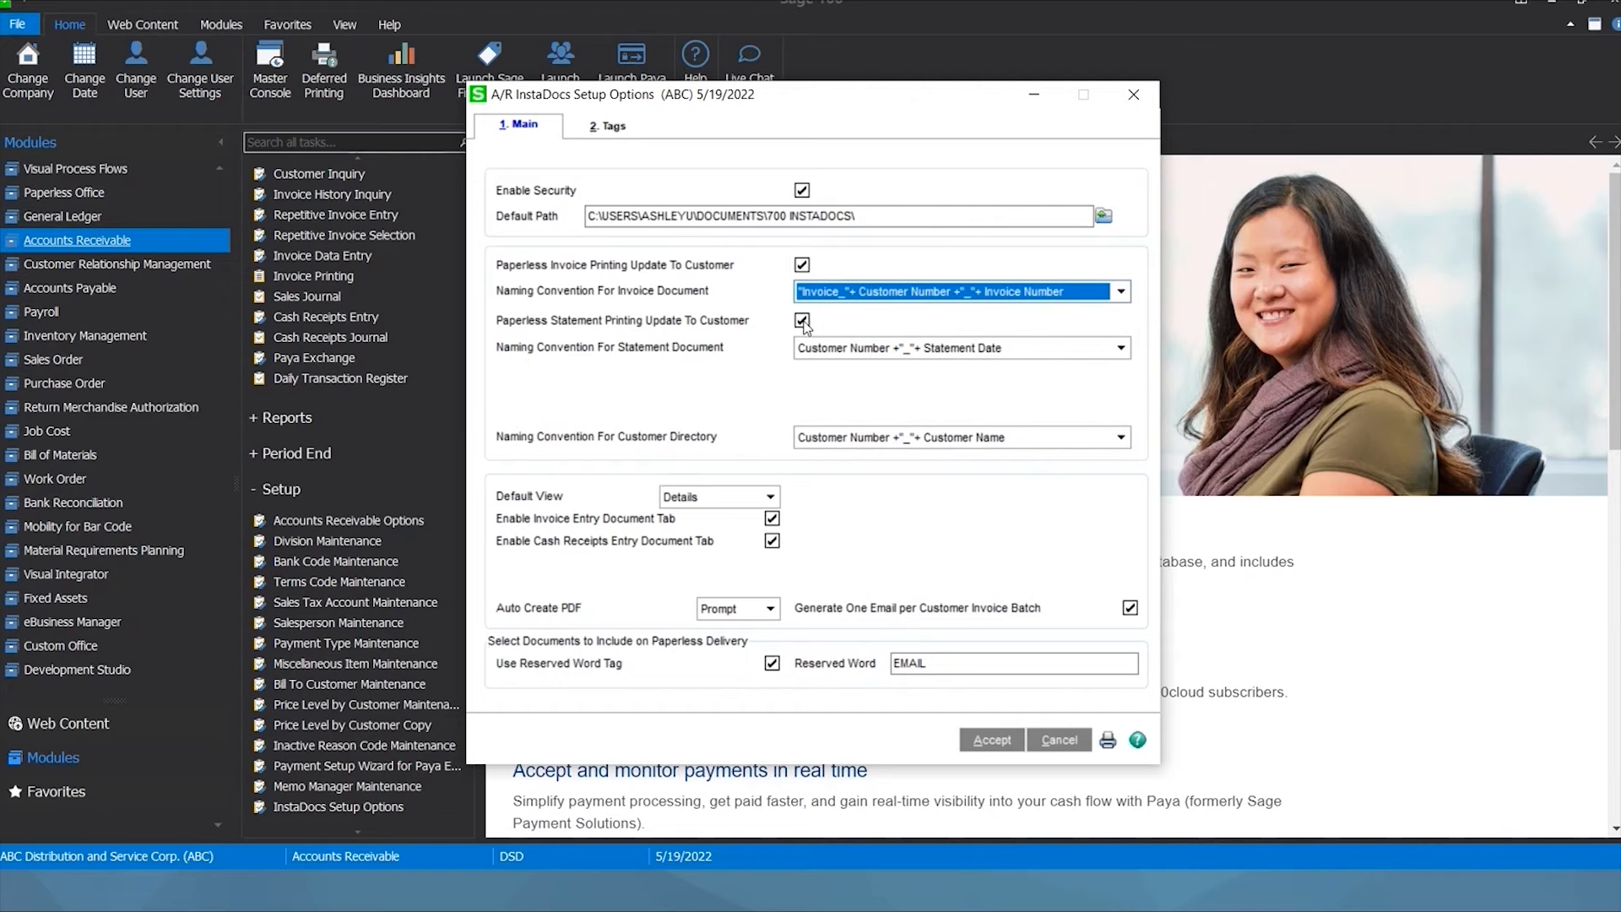
pyautogui.click(830, 354)
pyautogui.click(829, 365)
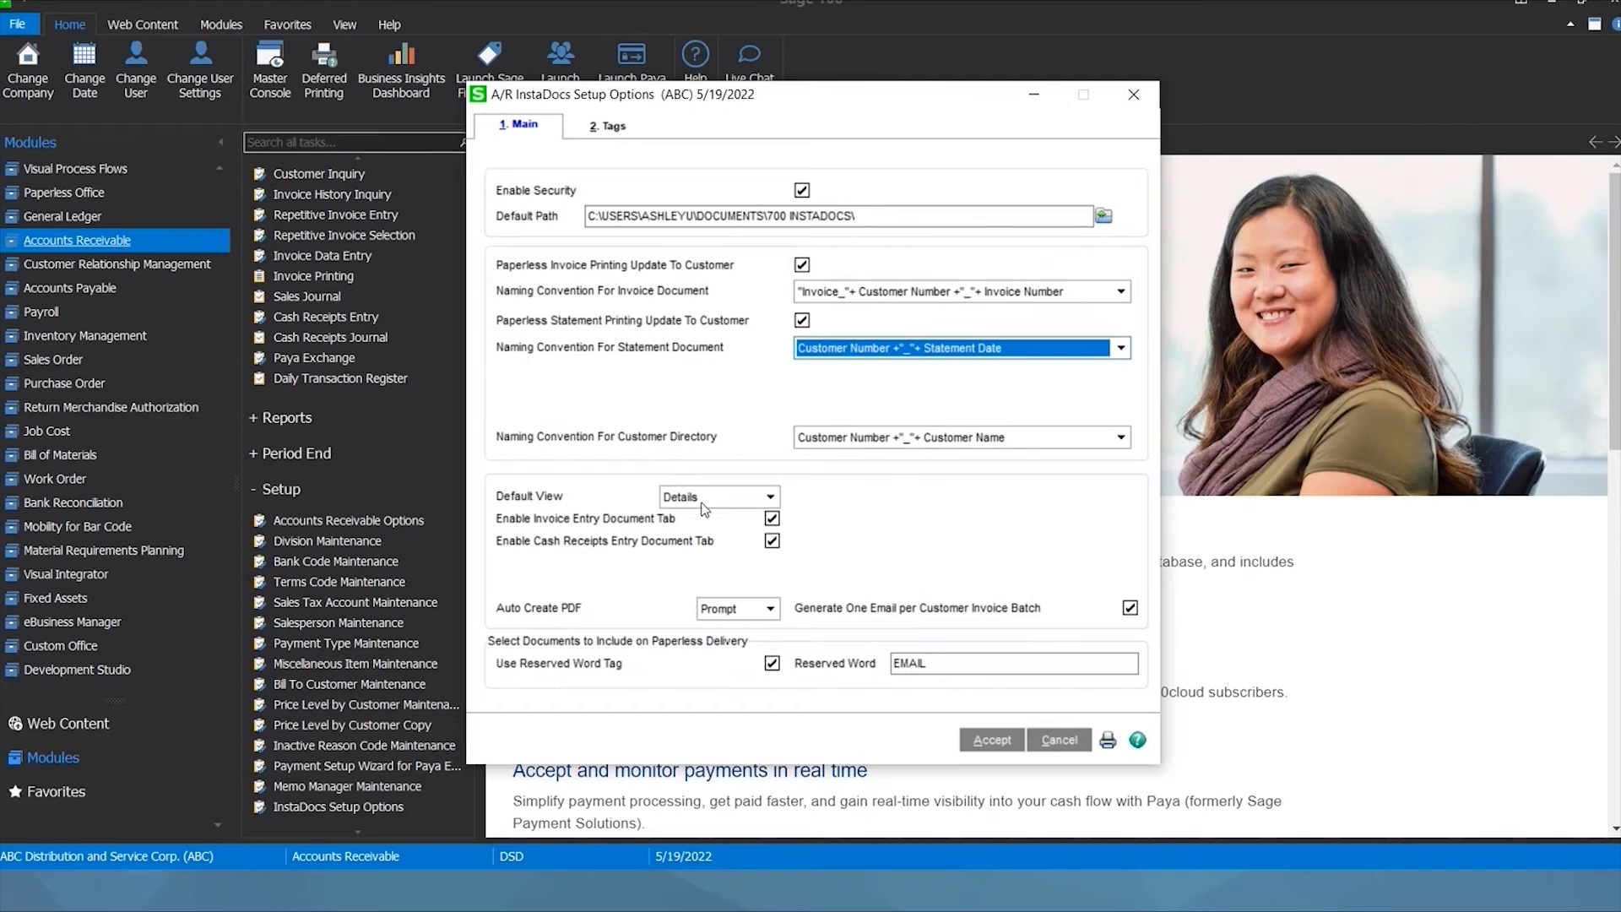
pyautogui.click(701, 499)
pyautogui.click(681, 513)
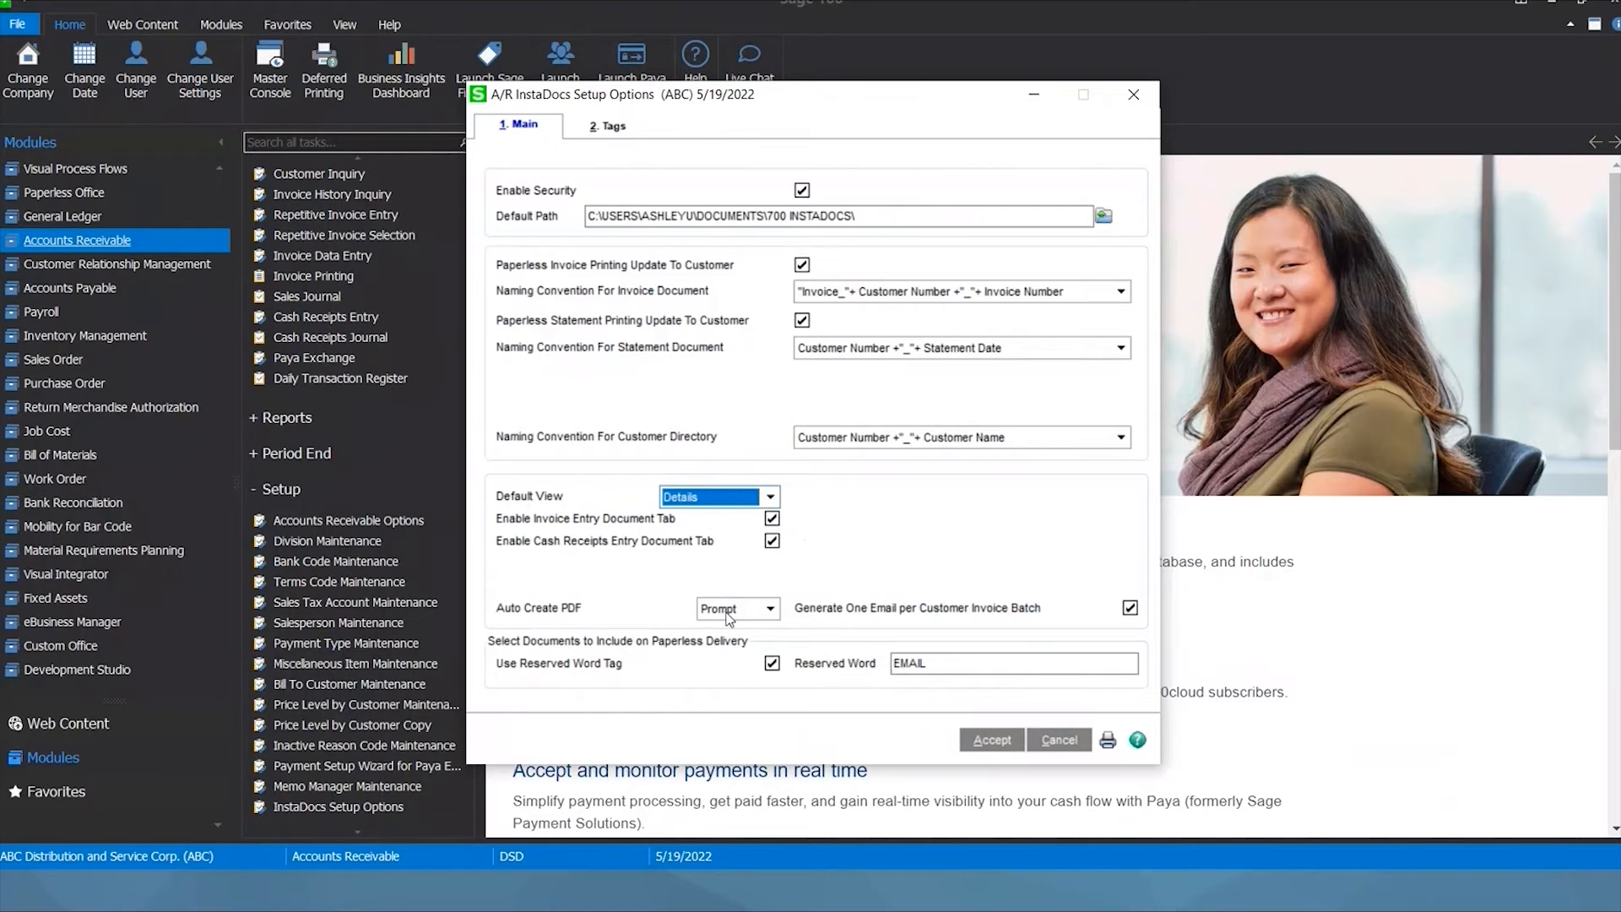
# Leave Auto Create PDF on Prompt and view the Tags page with APPROVED and WAITING APPROVAL templates.
pyautogui.click(769, 609)
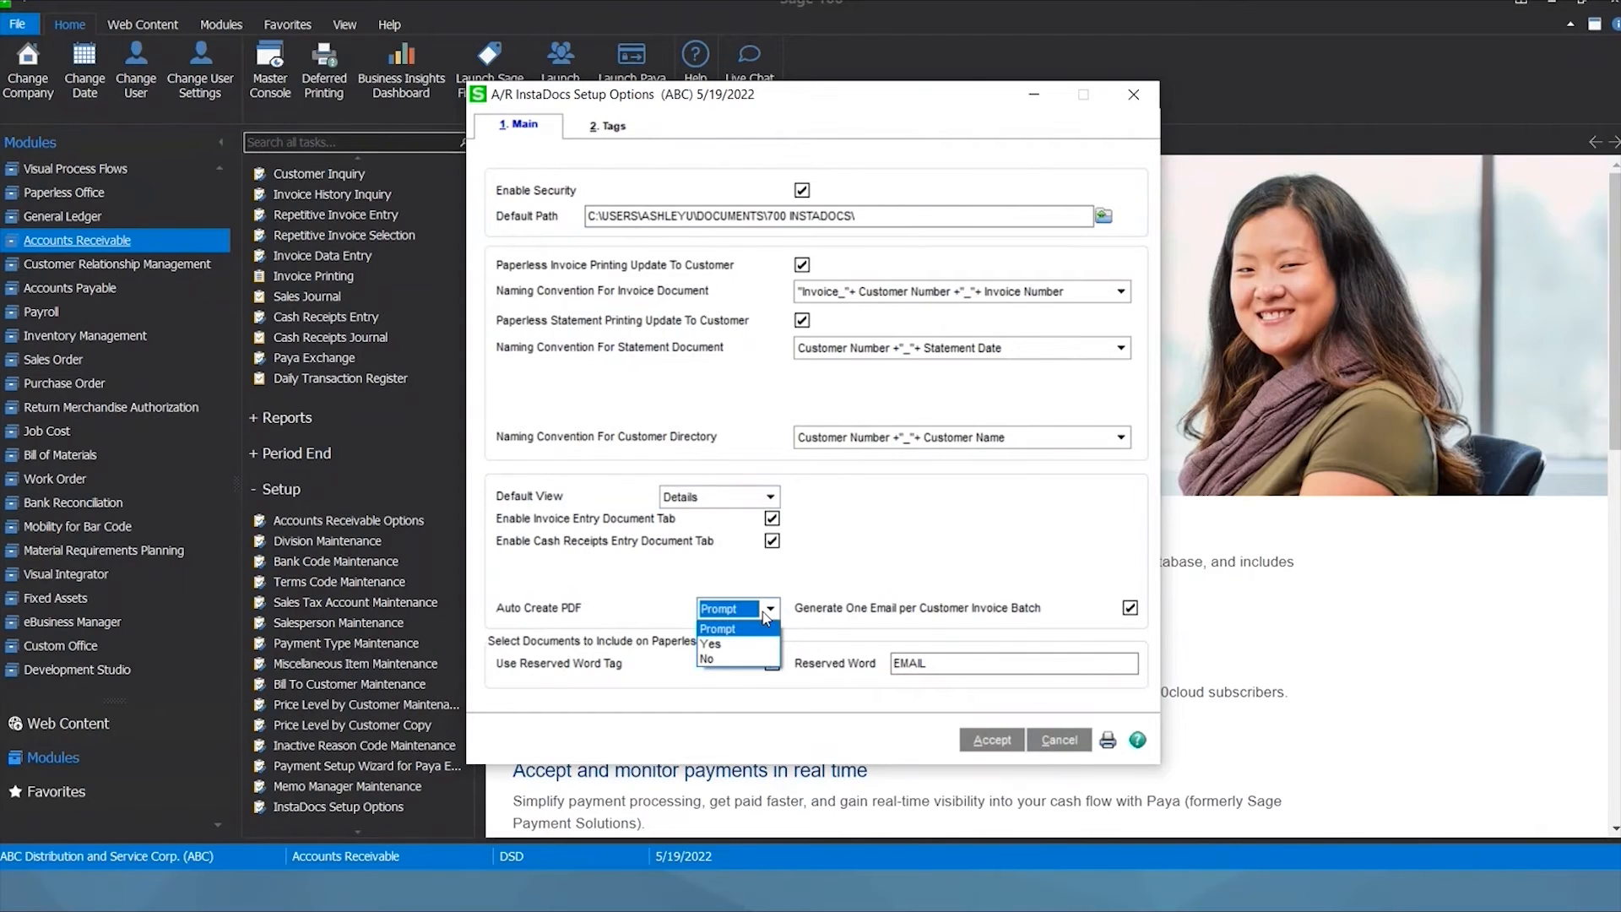
pyautogui.click(731, 630)
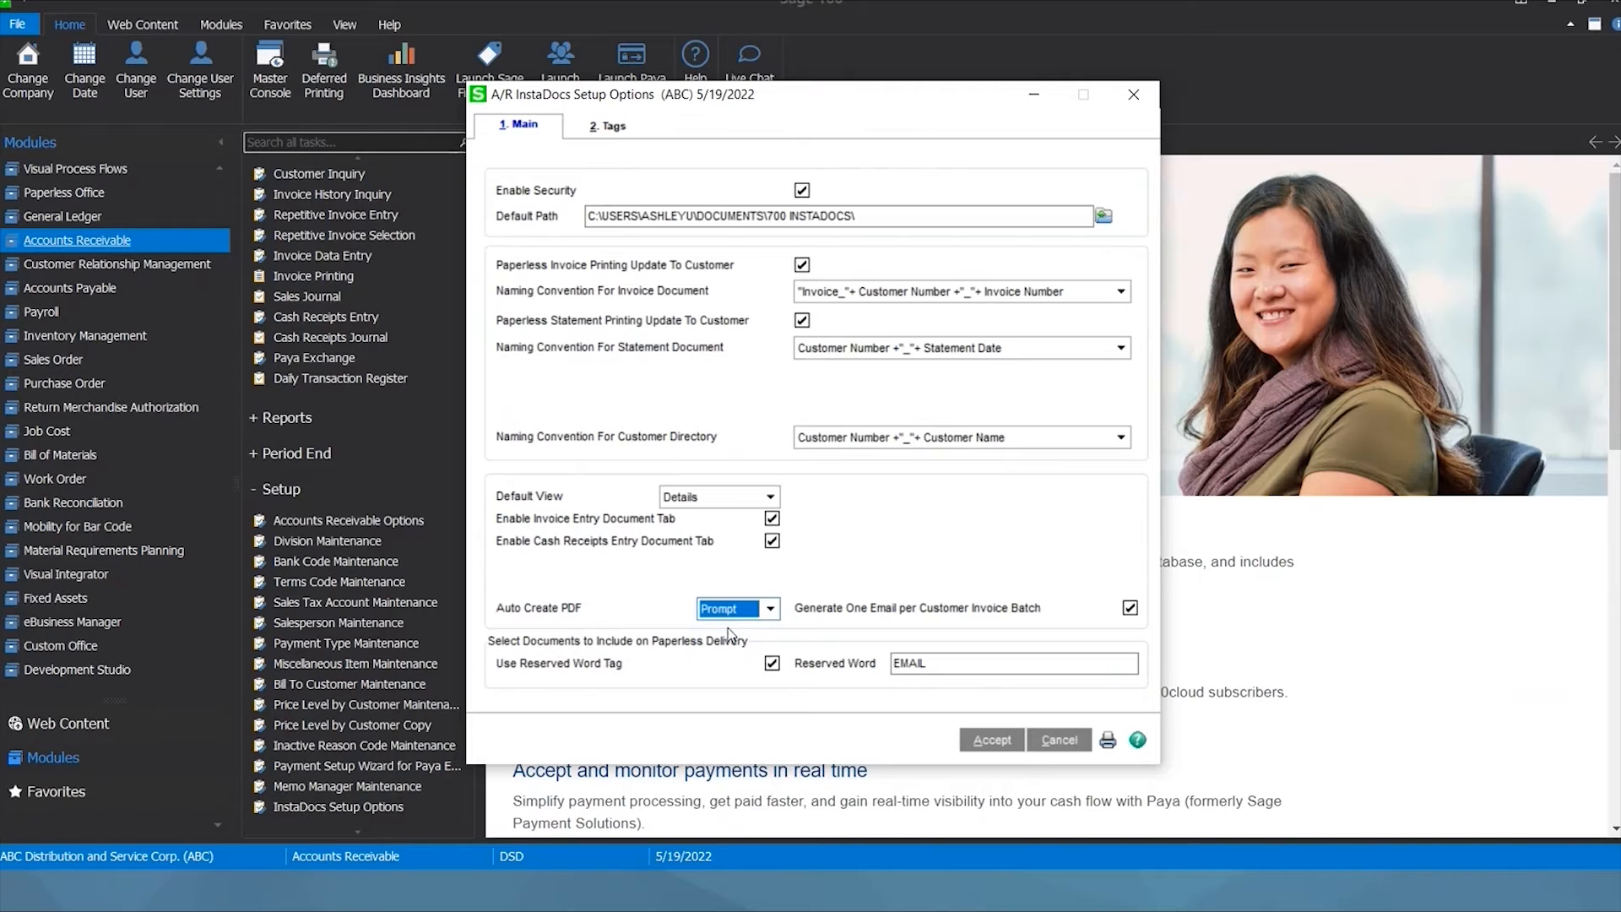
pyautogui.click(724, 611)
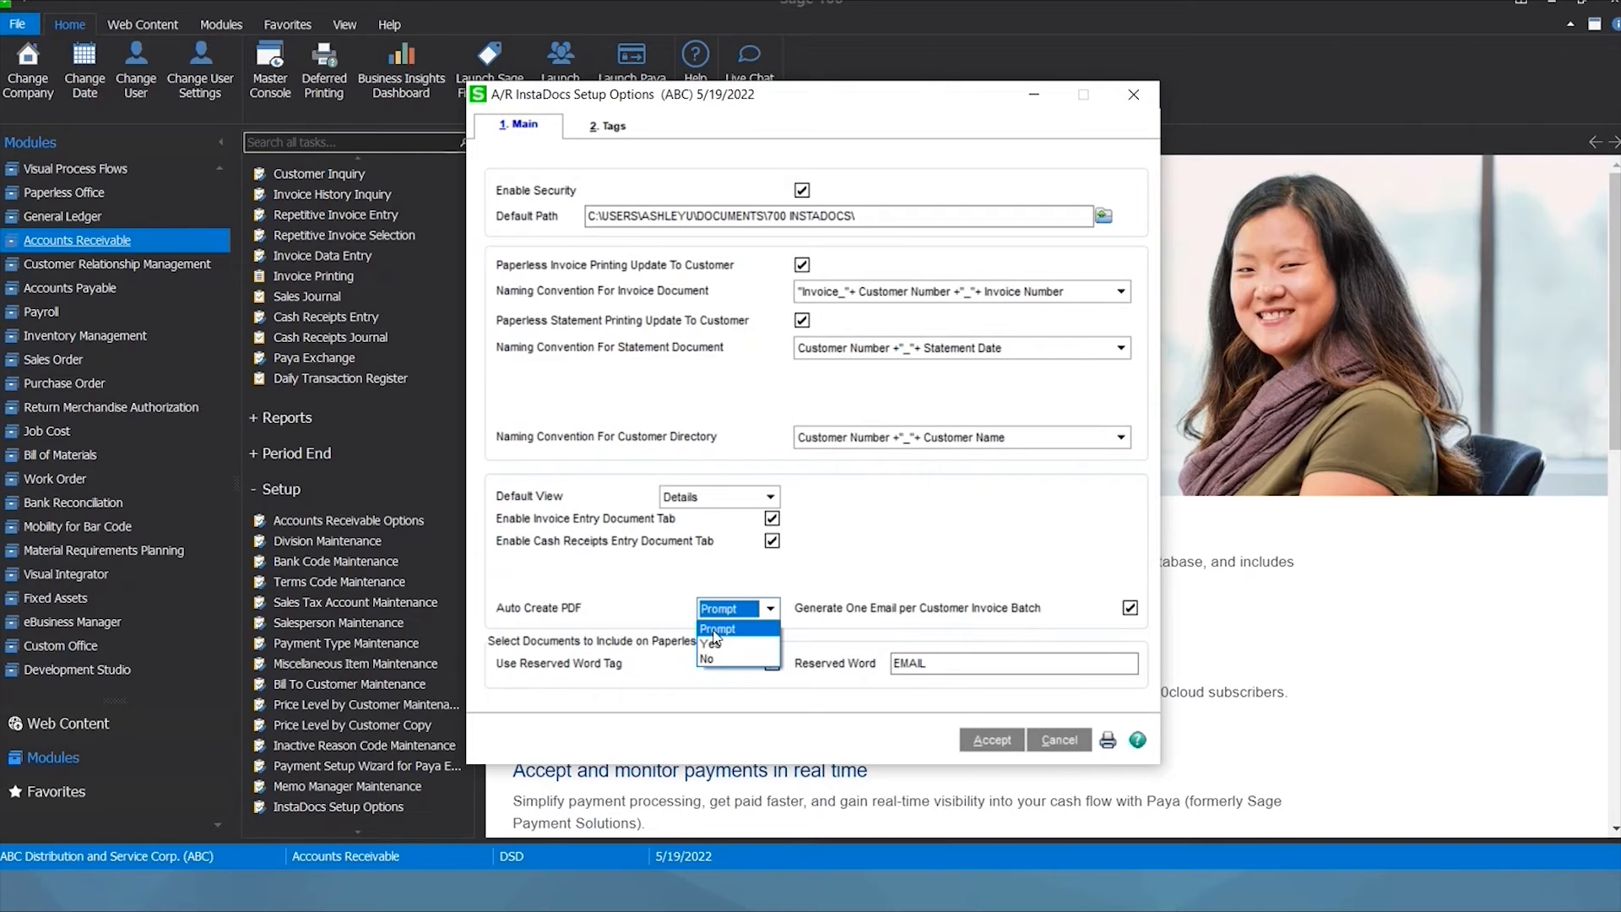
pyautogui.click(715, 630)
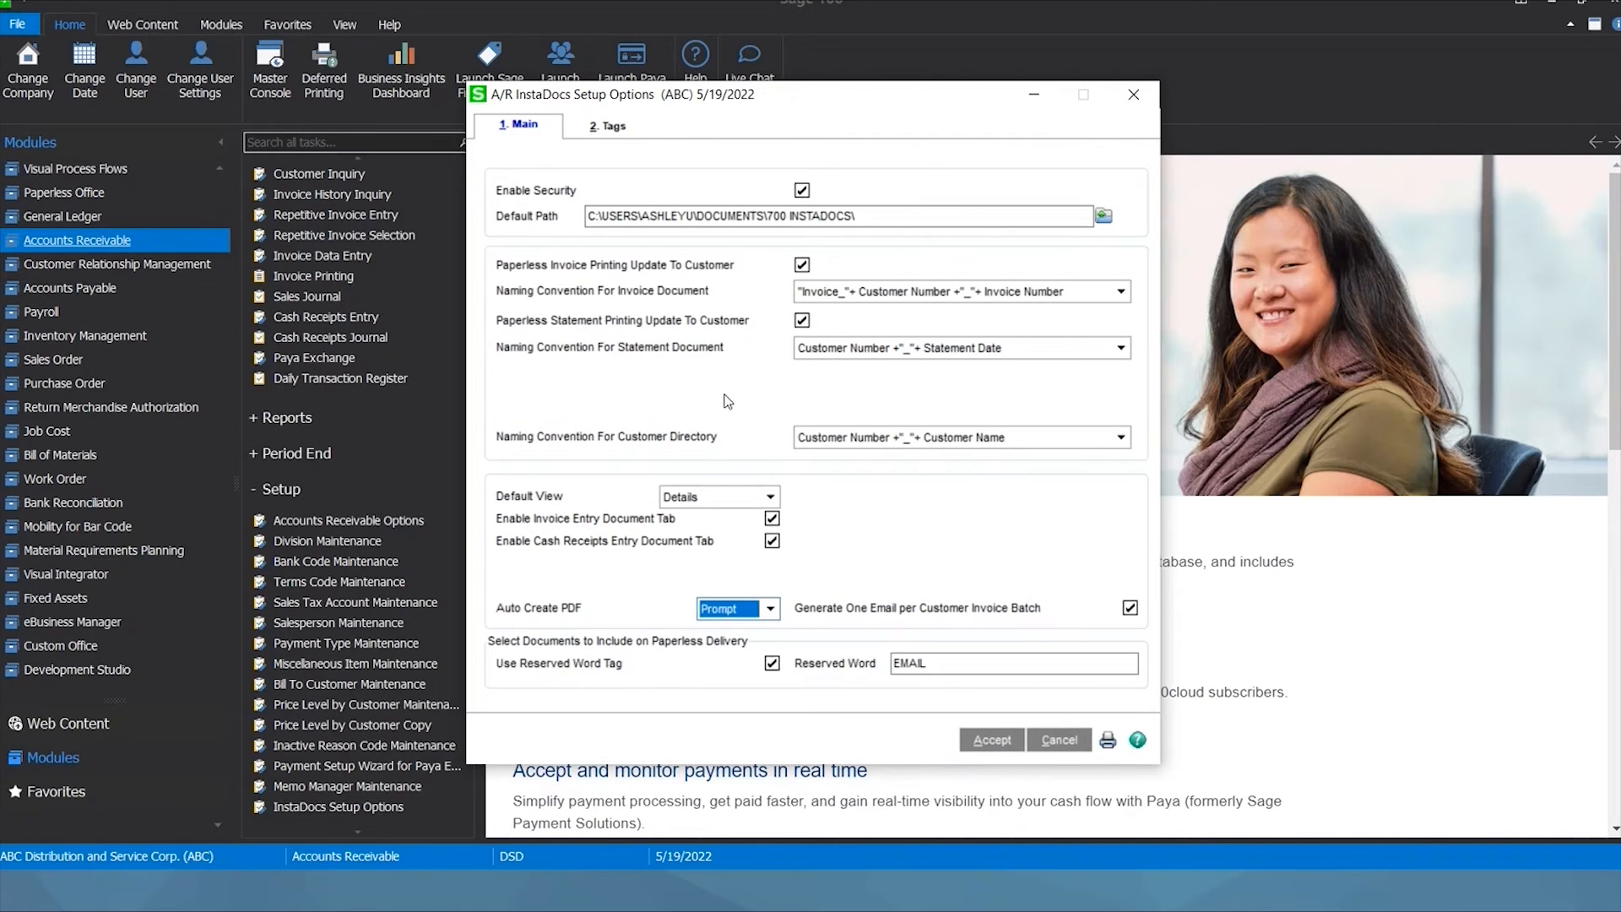
pyautogui.click(608, 126)
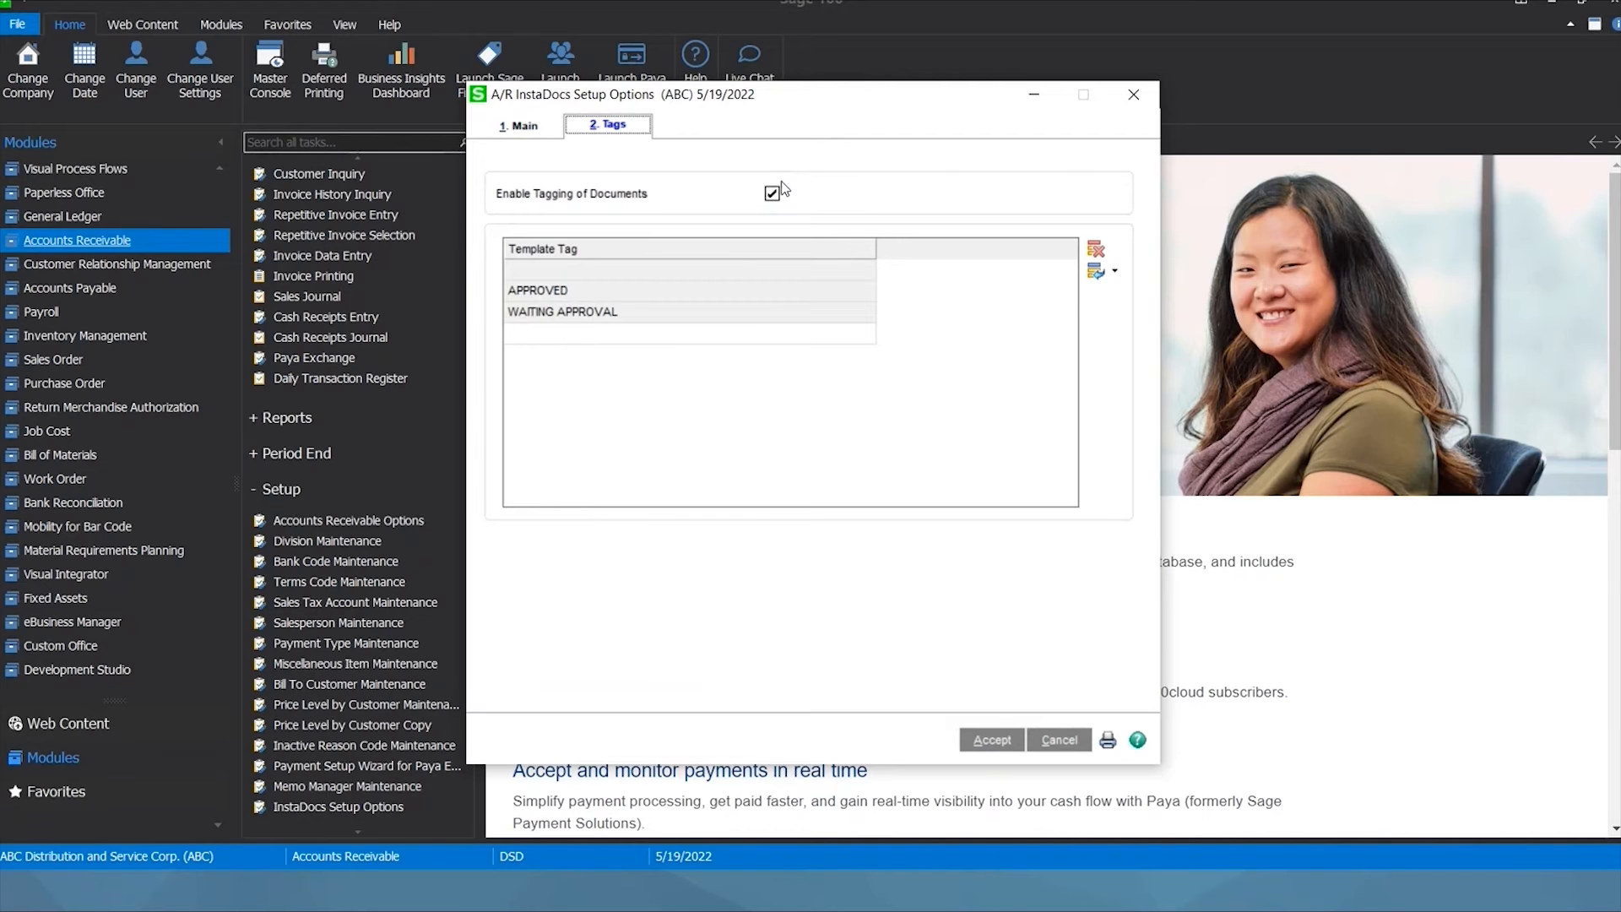
# Accept the A/R InstaDocs setup options and switch to the Sales Order module.
pyautogui.click(646, 334)
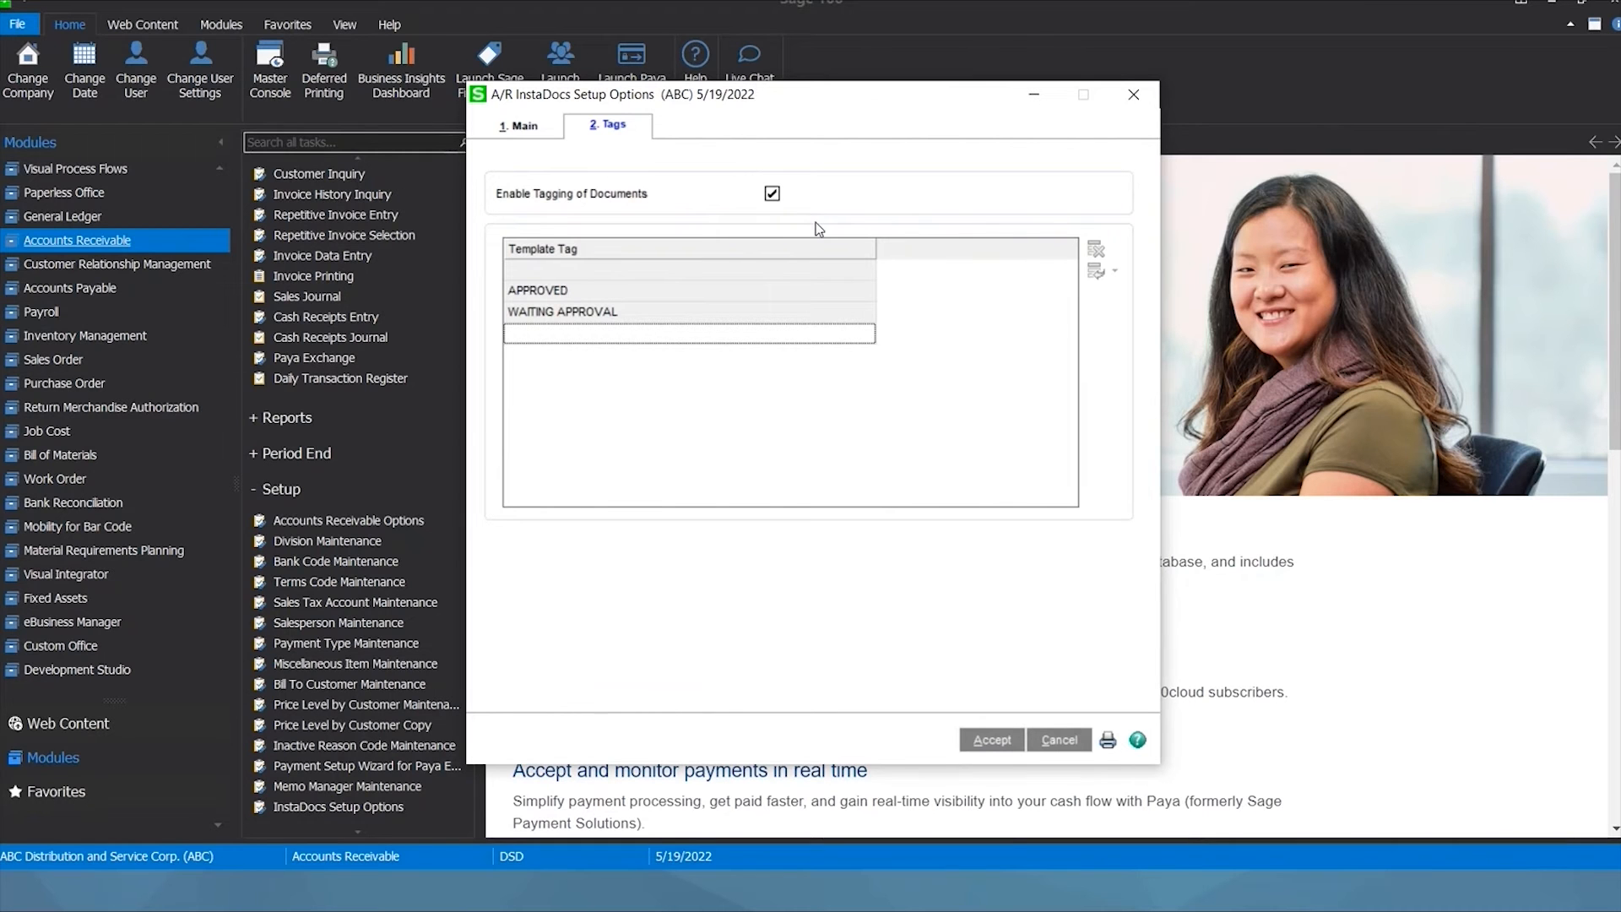
pyautogui.click(992, 740)
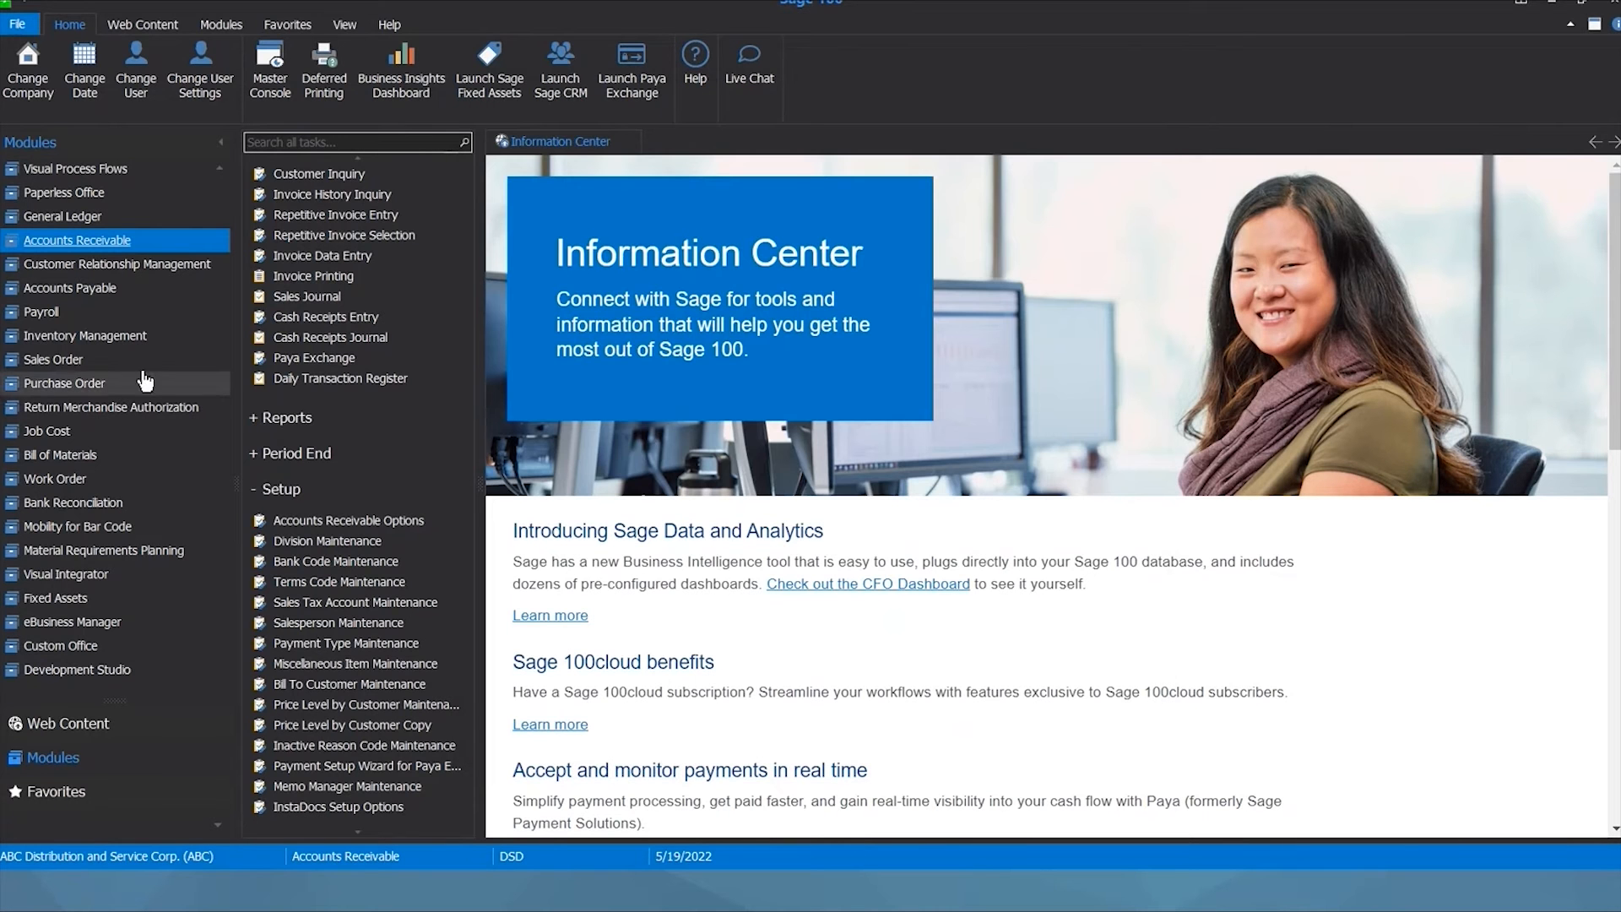
pyautogui.click(62, 363)
# Start a new sales order and choose its customer.
pyautogui.click(317, 213)
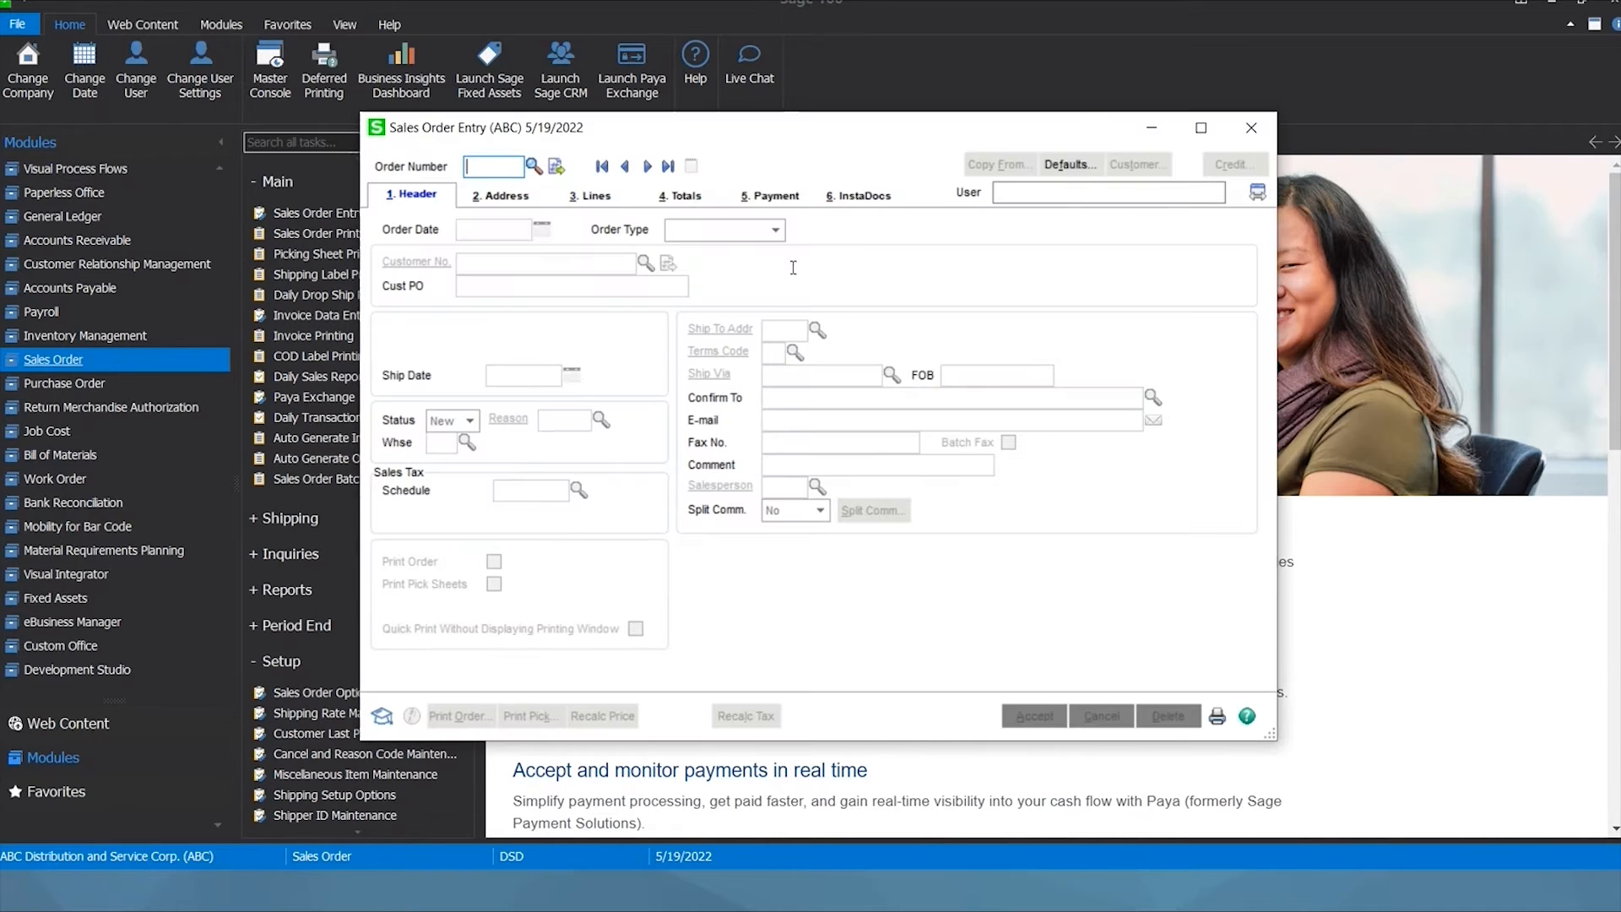
pyautogui.click(554, 167)
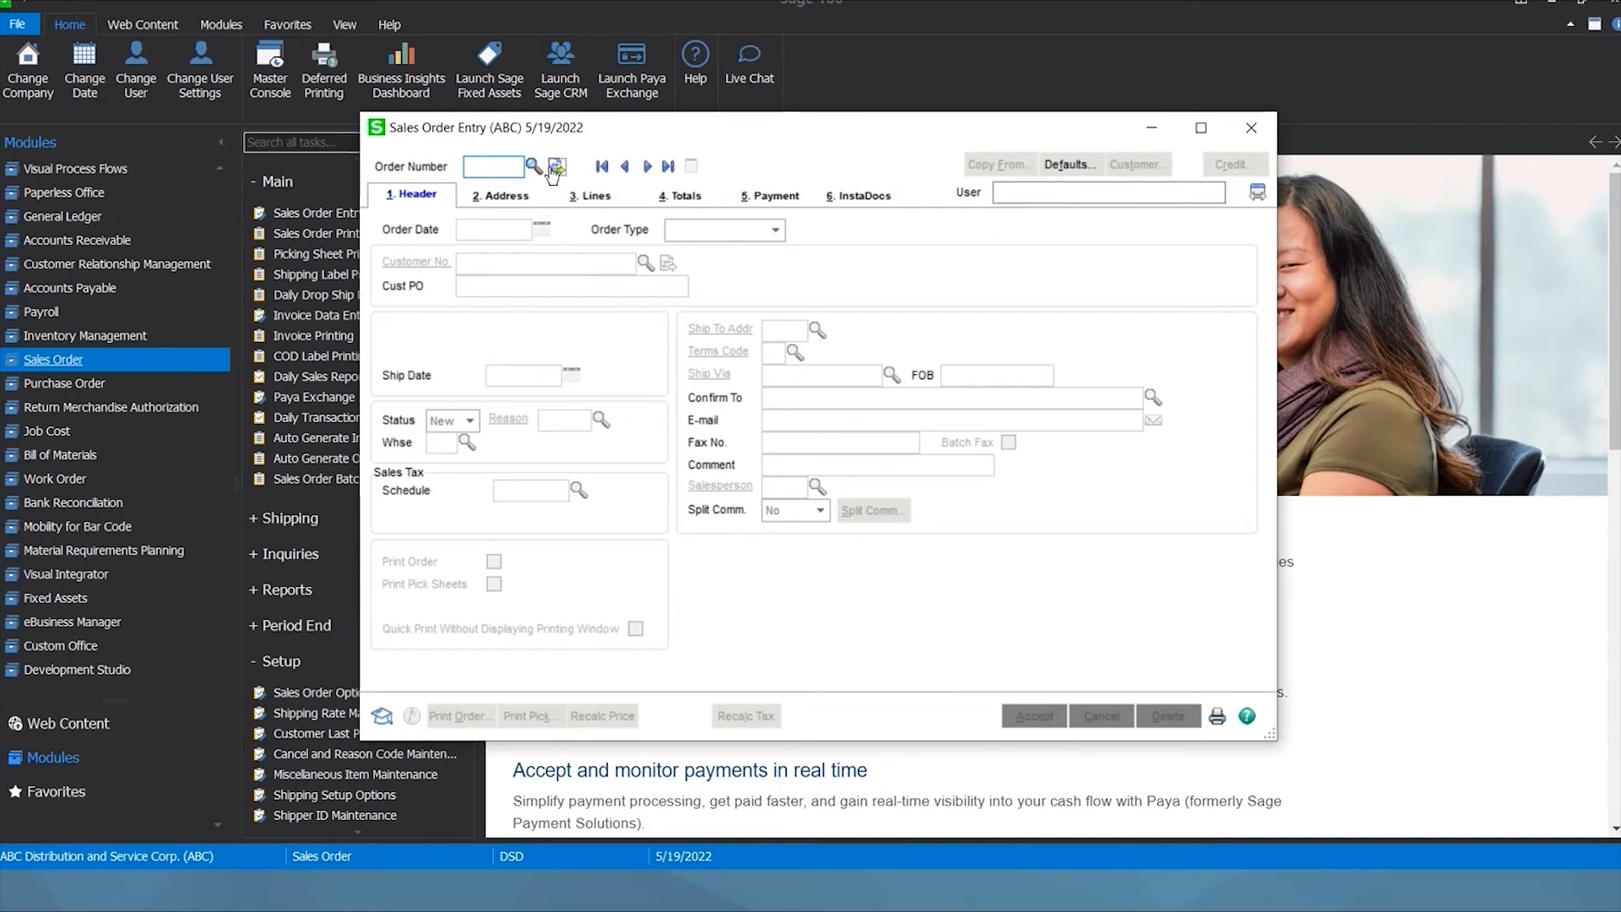
pyautogui.click(645, 267)
pyautogui.click(932, 599)
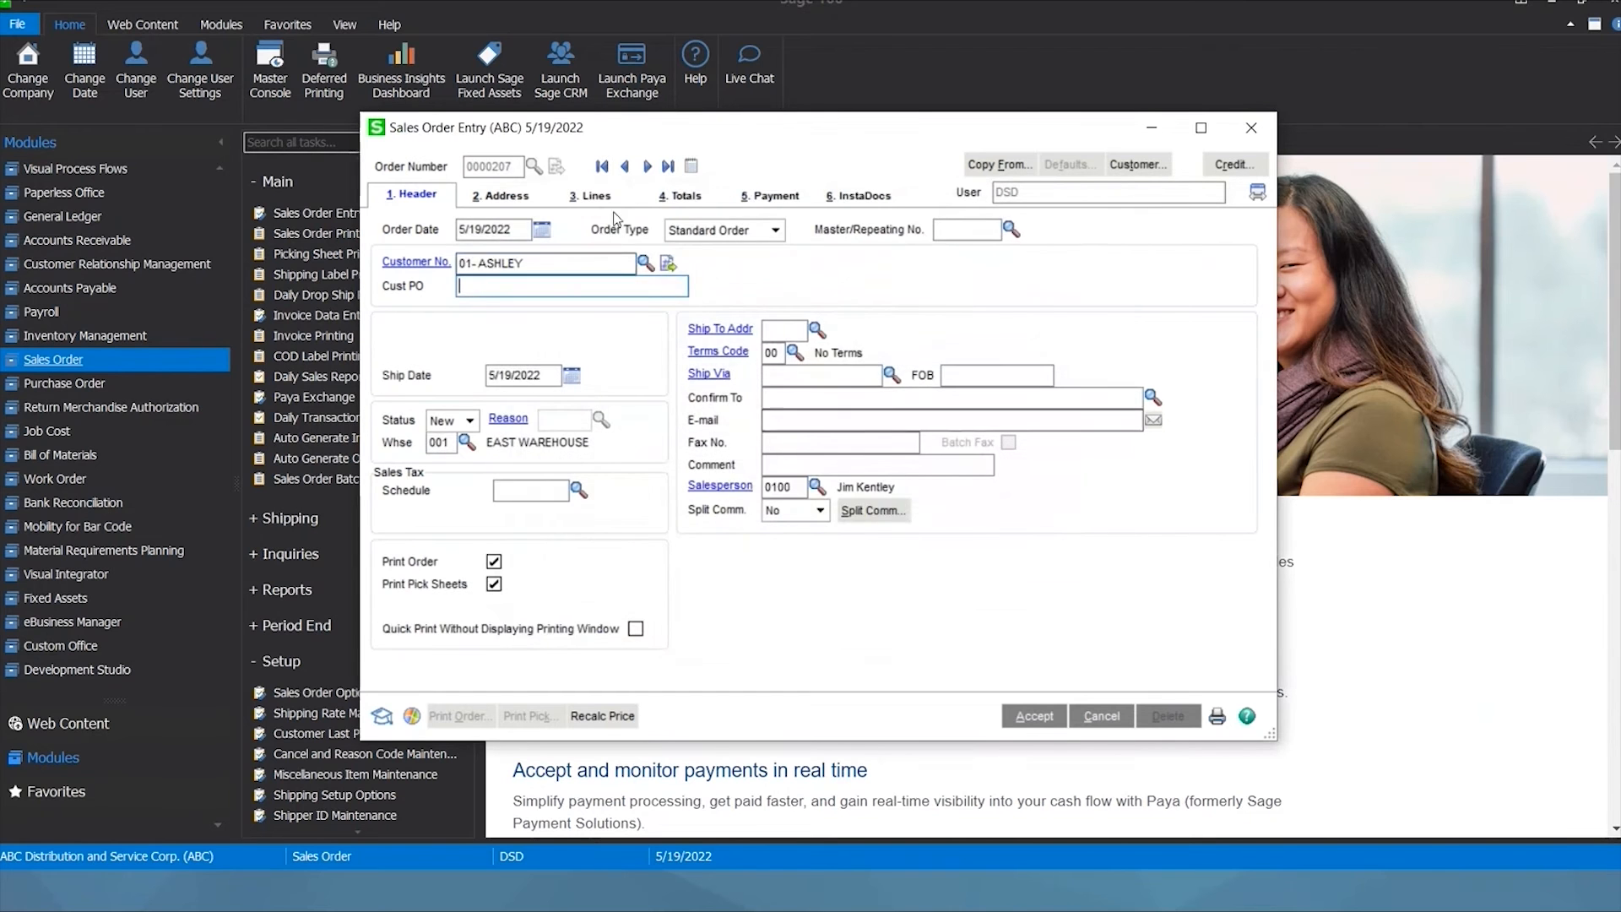
# Add one line of item 1001-HON-H252, quantity 1 (84.00), and view the order's InstaDocs page.
pyautogui.click(592, 196)
pyautogui.click(537, 304)
pyautogui.doubleClick(568, 267)
pyautogui.write('1')
pyautogui.press('Tab')
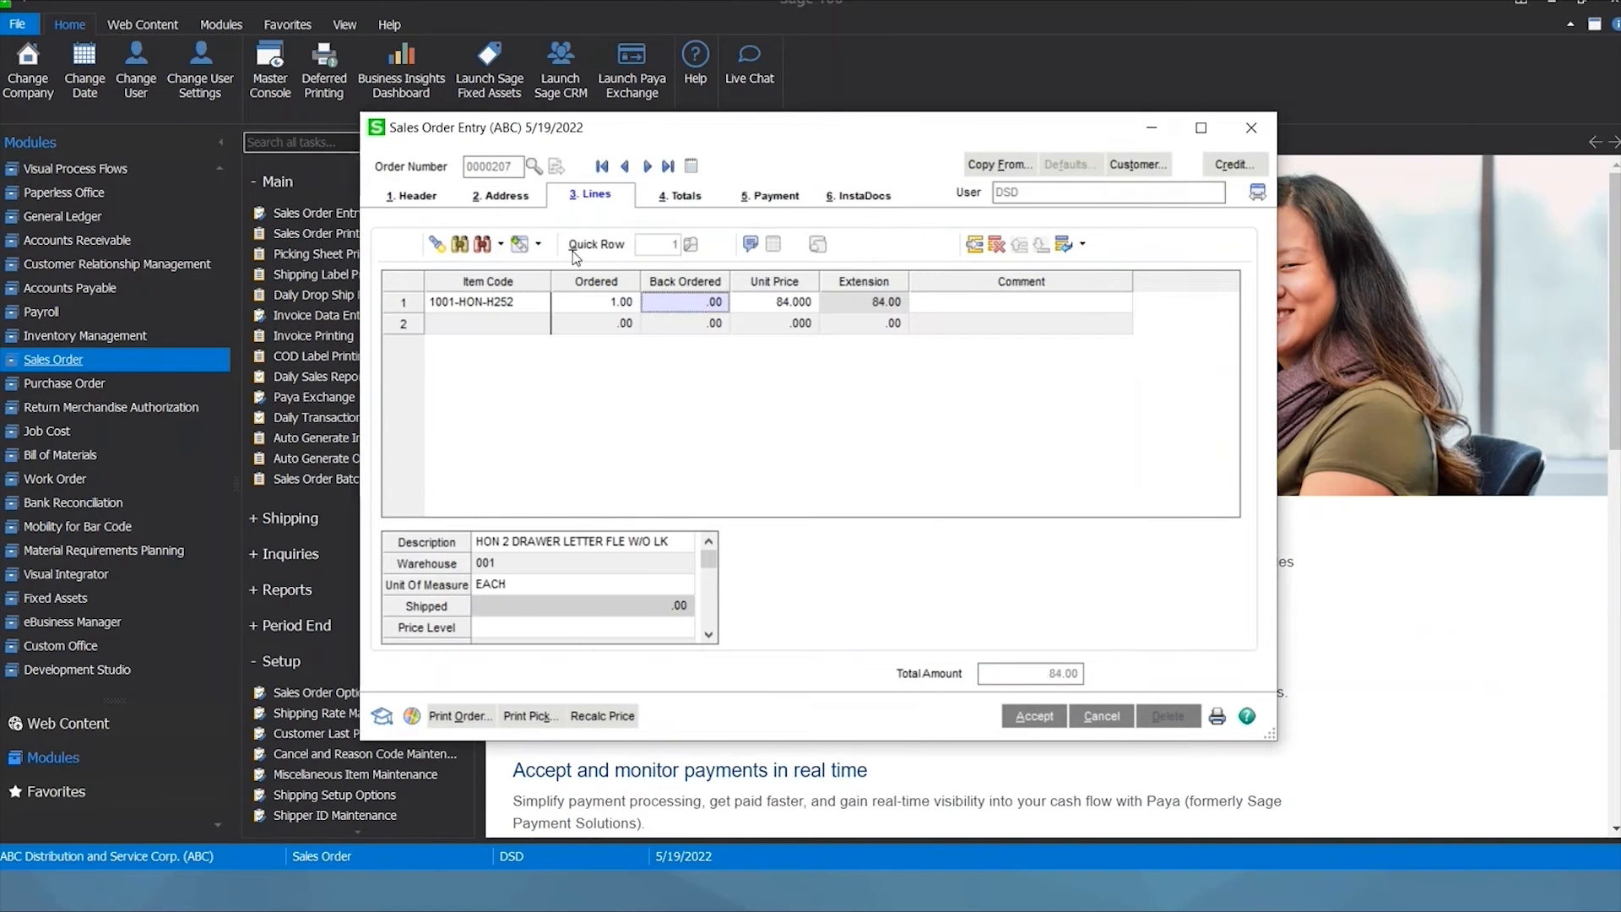
pyautogui.click(868, 203)
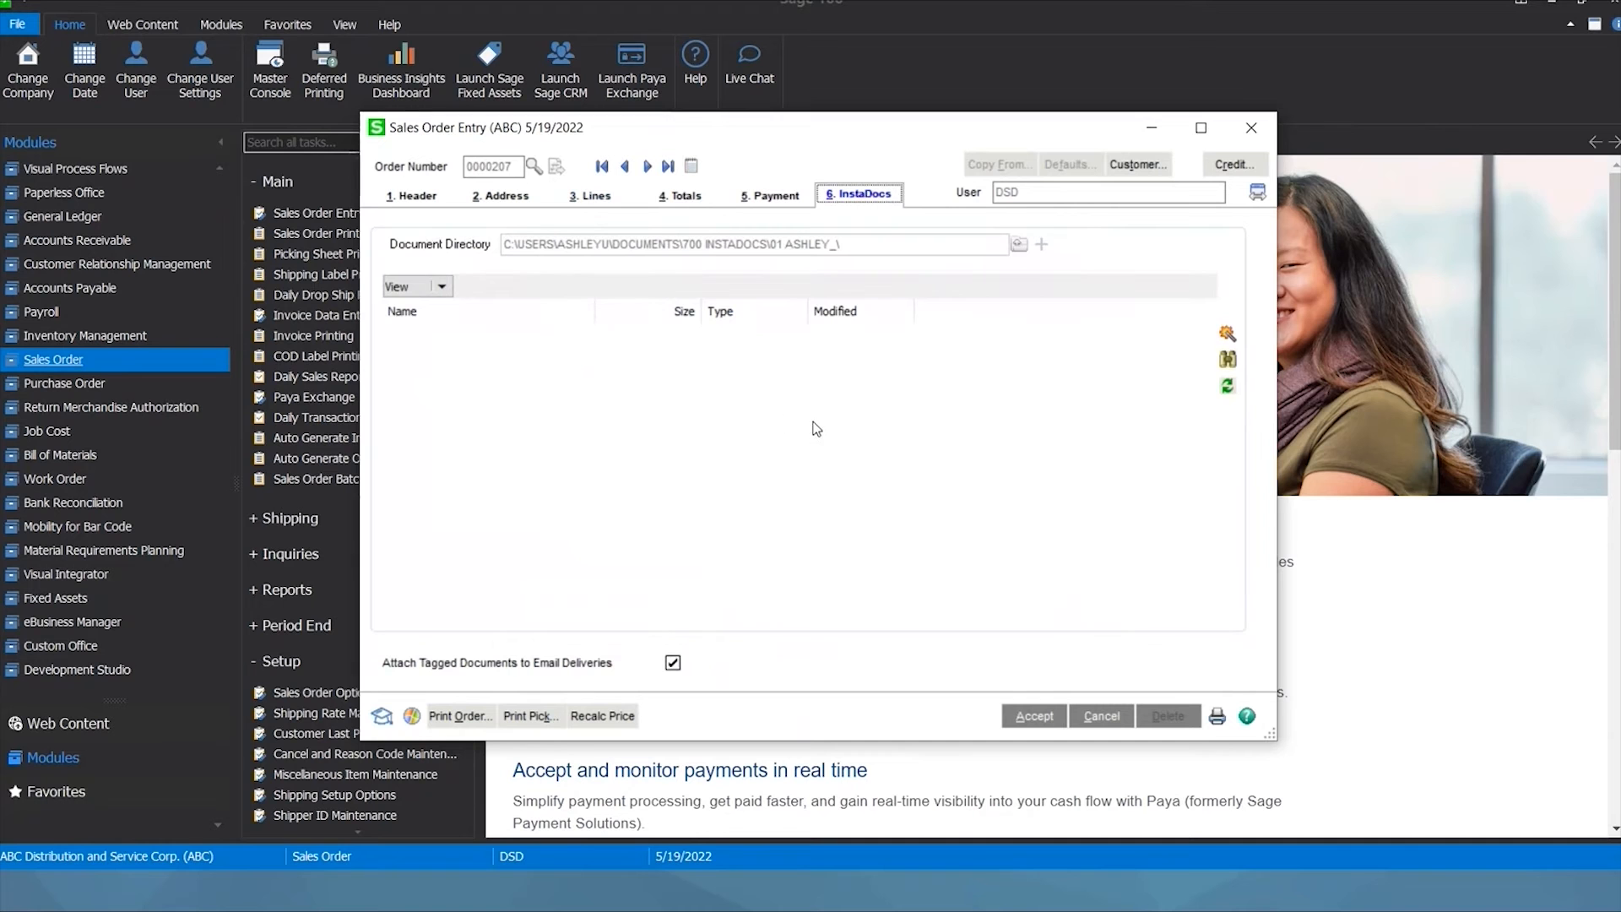
# Drag MCCD610 and MCCD620 from the Manuals folder onto the order's InstaDocs list.
pyautogui.hotkey('alt', 'Tab')
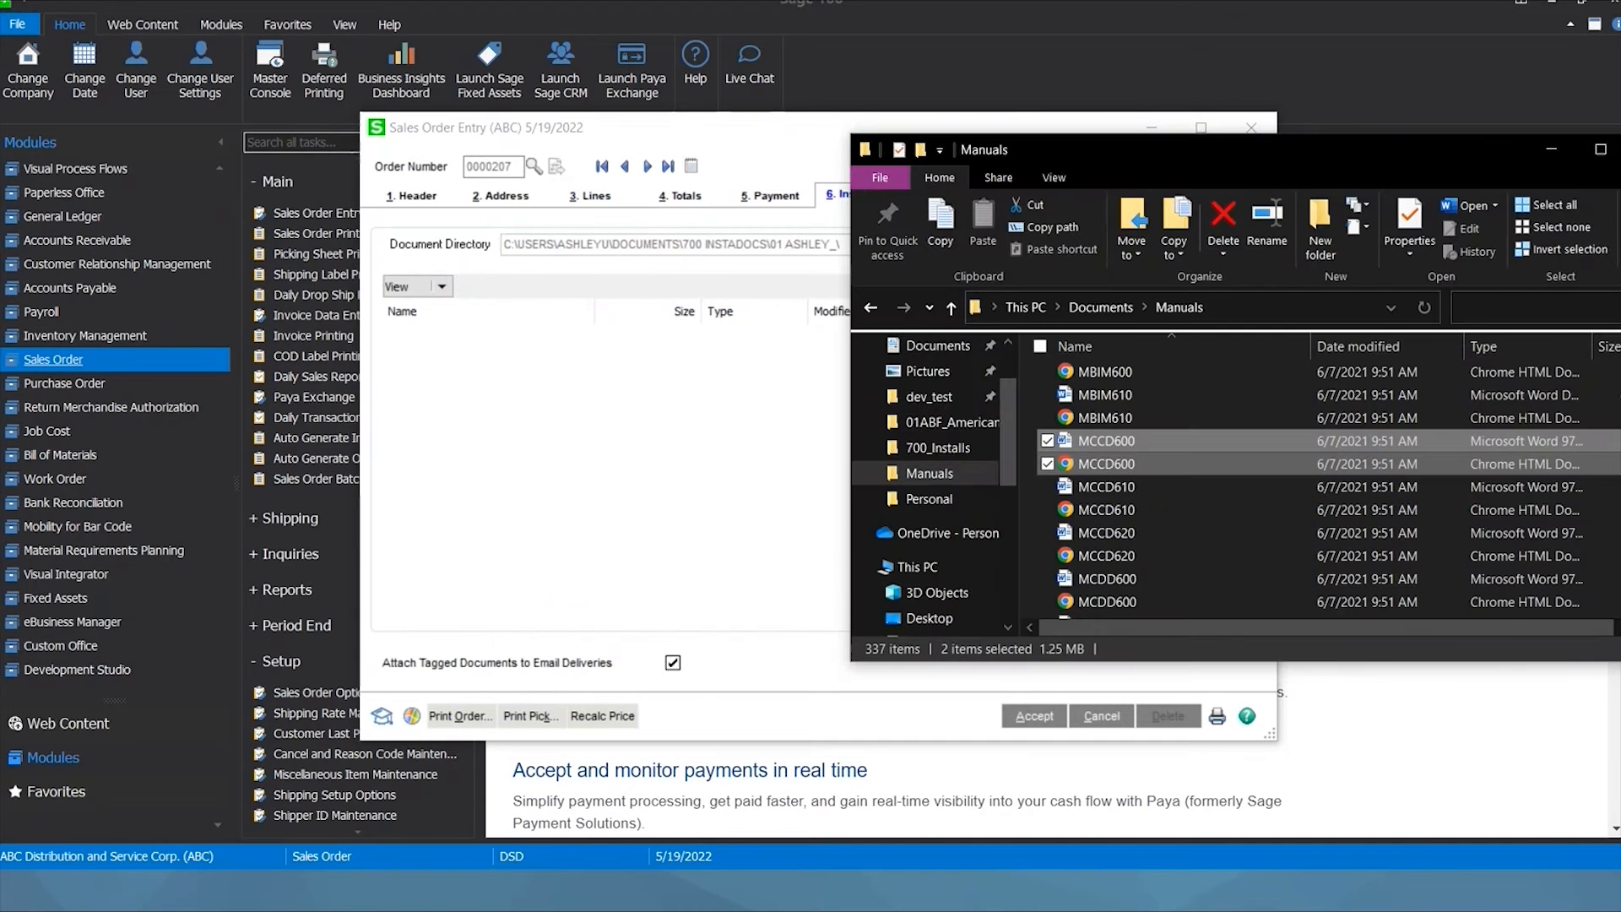
pyautogui.click(1147, 527)
pyautogui.moveTo(1147, 524); pyautogui.dragTo(540, 489)
pyautogui.click(564, 500)
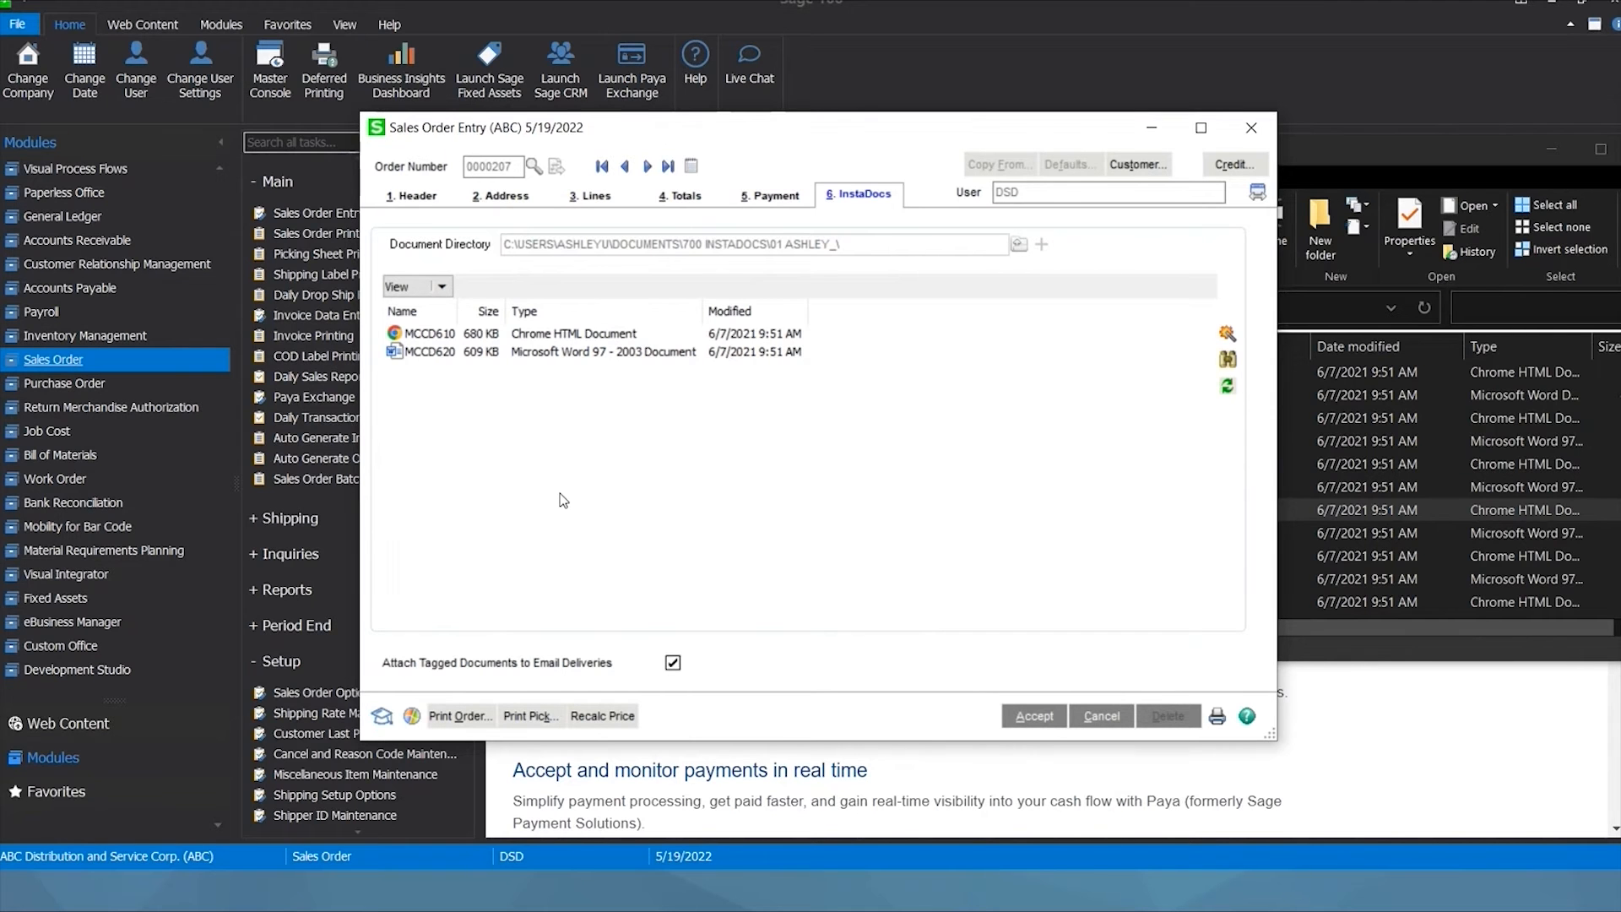
# Keep Attach Tagged Documents to Email Deliveries on and select MCCD610.
pyautogui.click(673, 665)
pyautogui.click(674, 665)
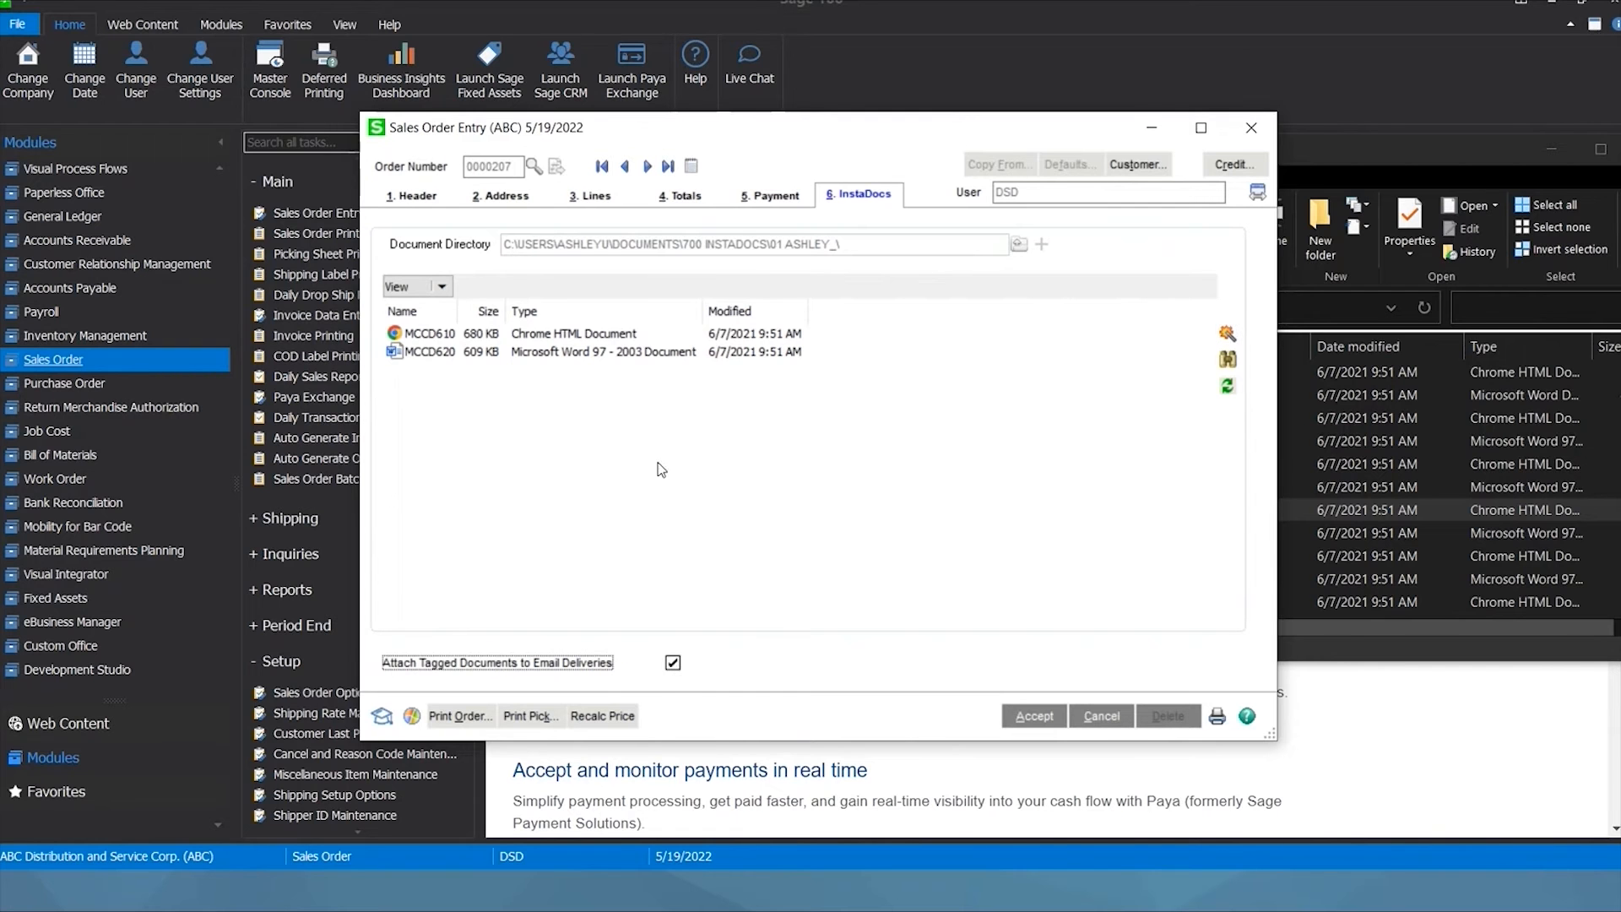
pyautogui.click(547, 338)
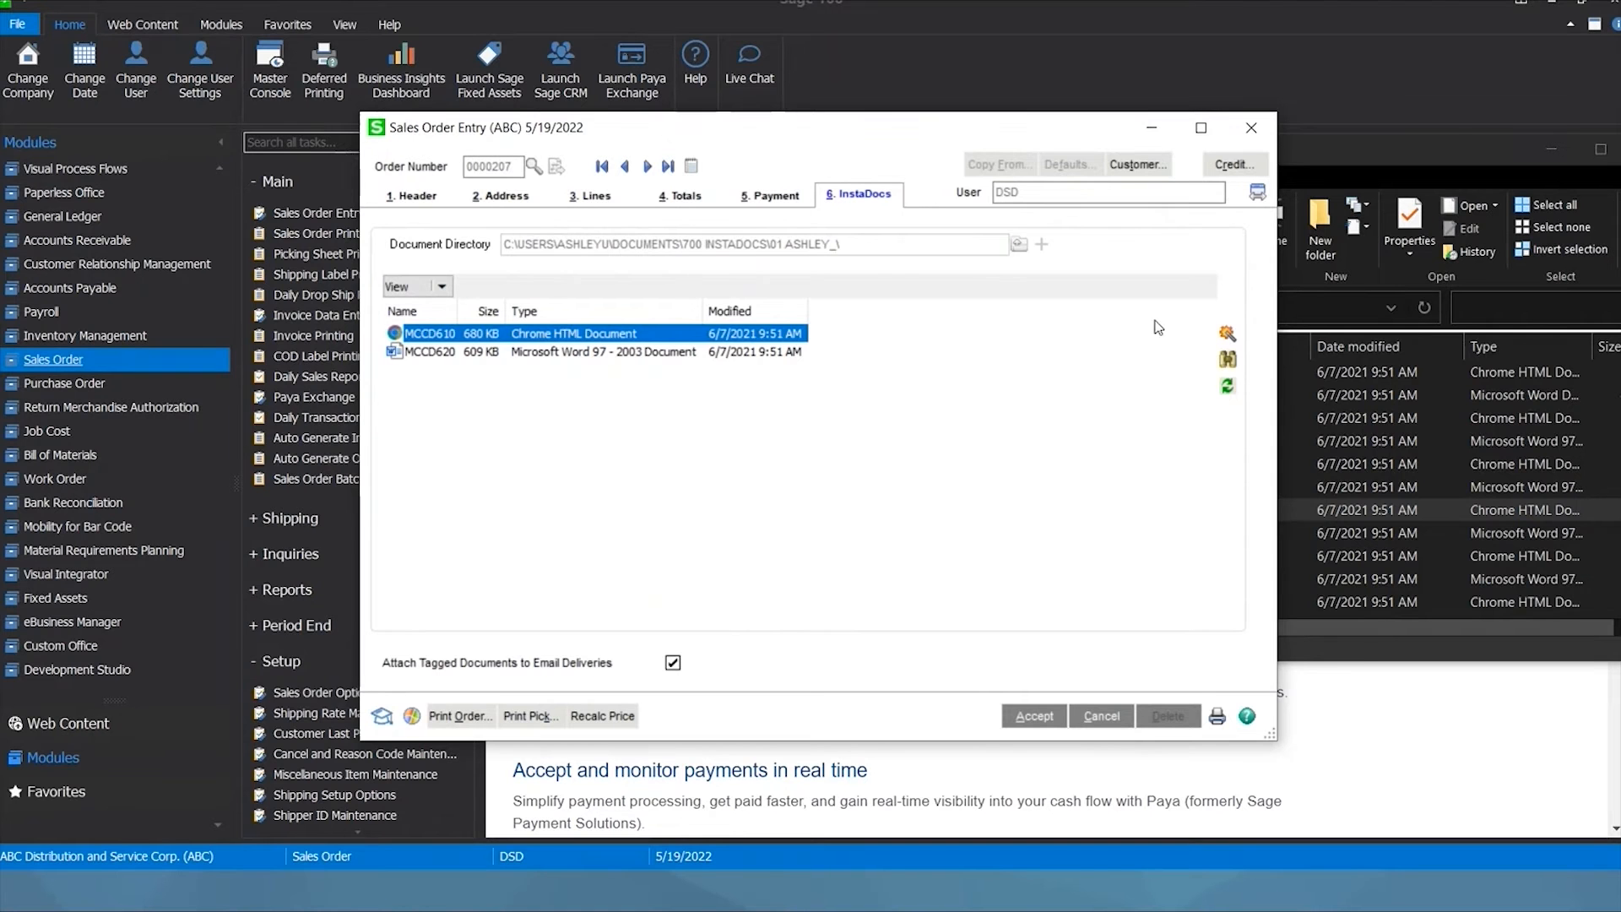
# Add an EMAIL tag to MCCD610 alongside its 0000207 order tag and accept.
pyautogui.click(1227, 333)
pyautogui.click(498, 475)
pyautogui.write('EMAIL')
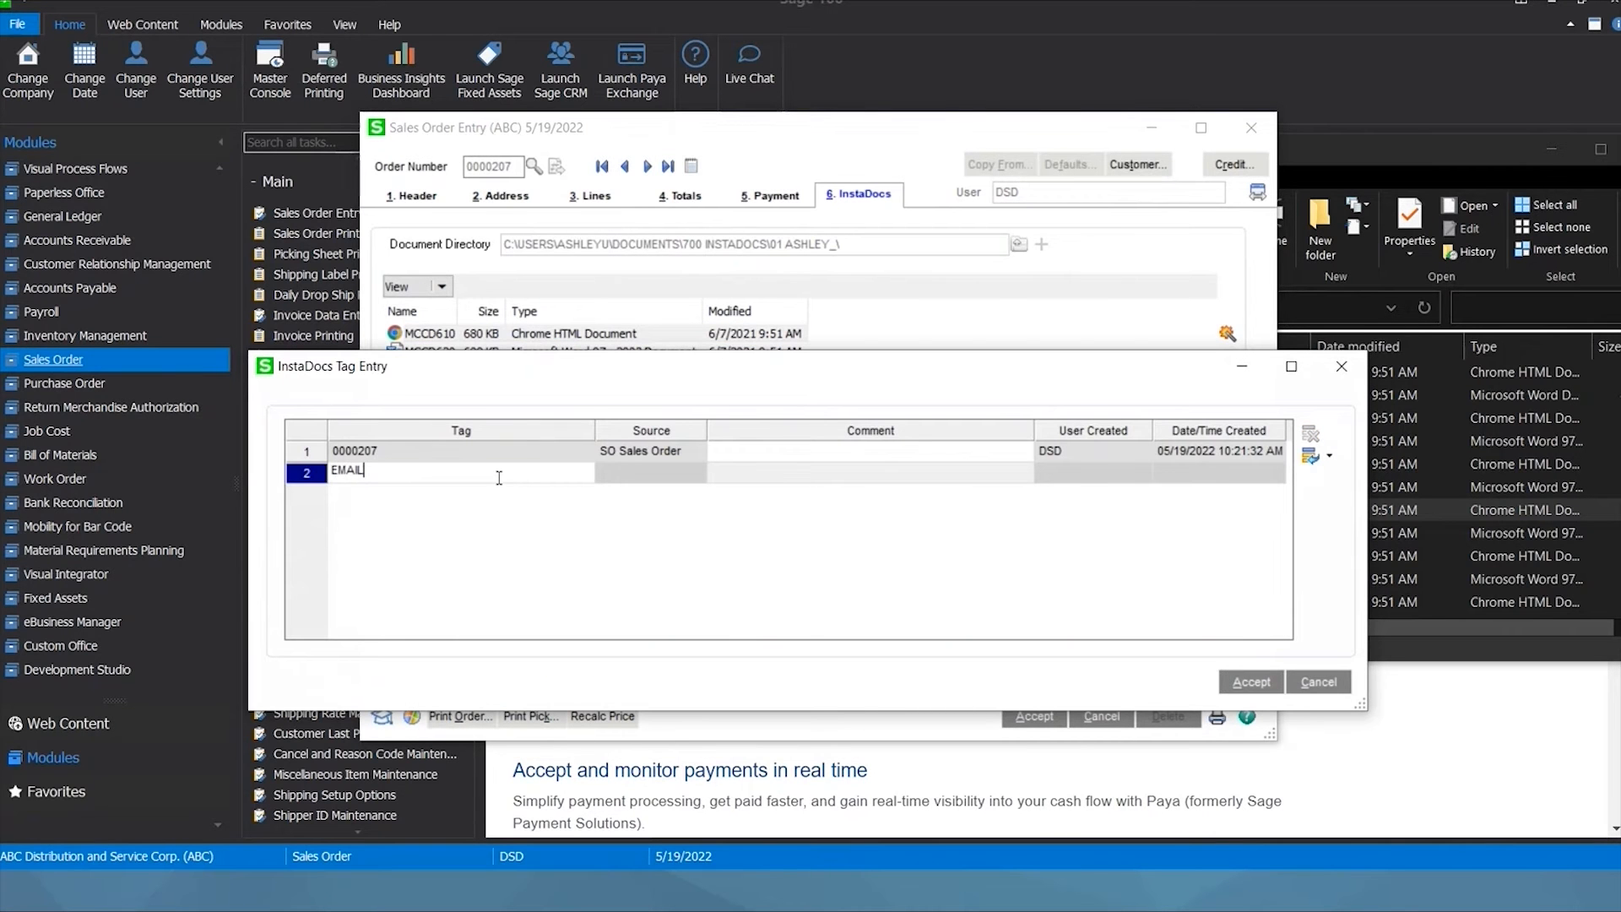
pyautogui.press('Tab')
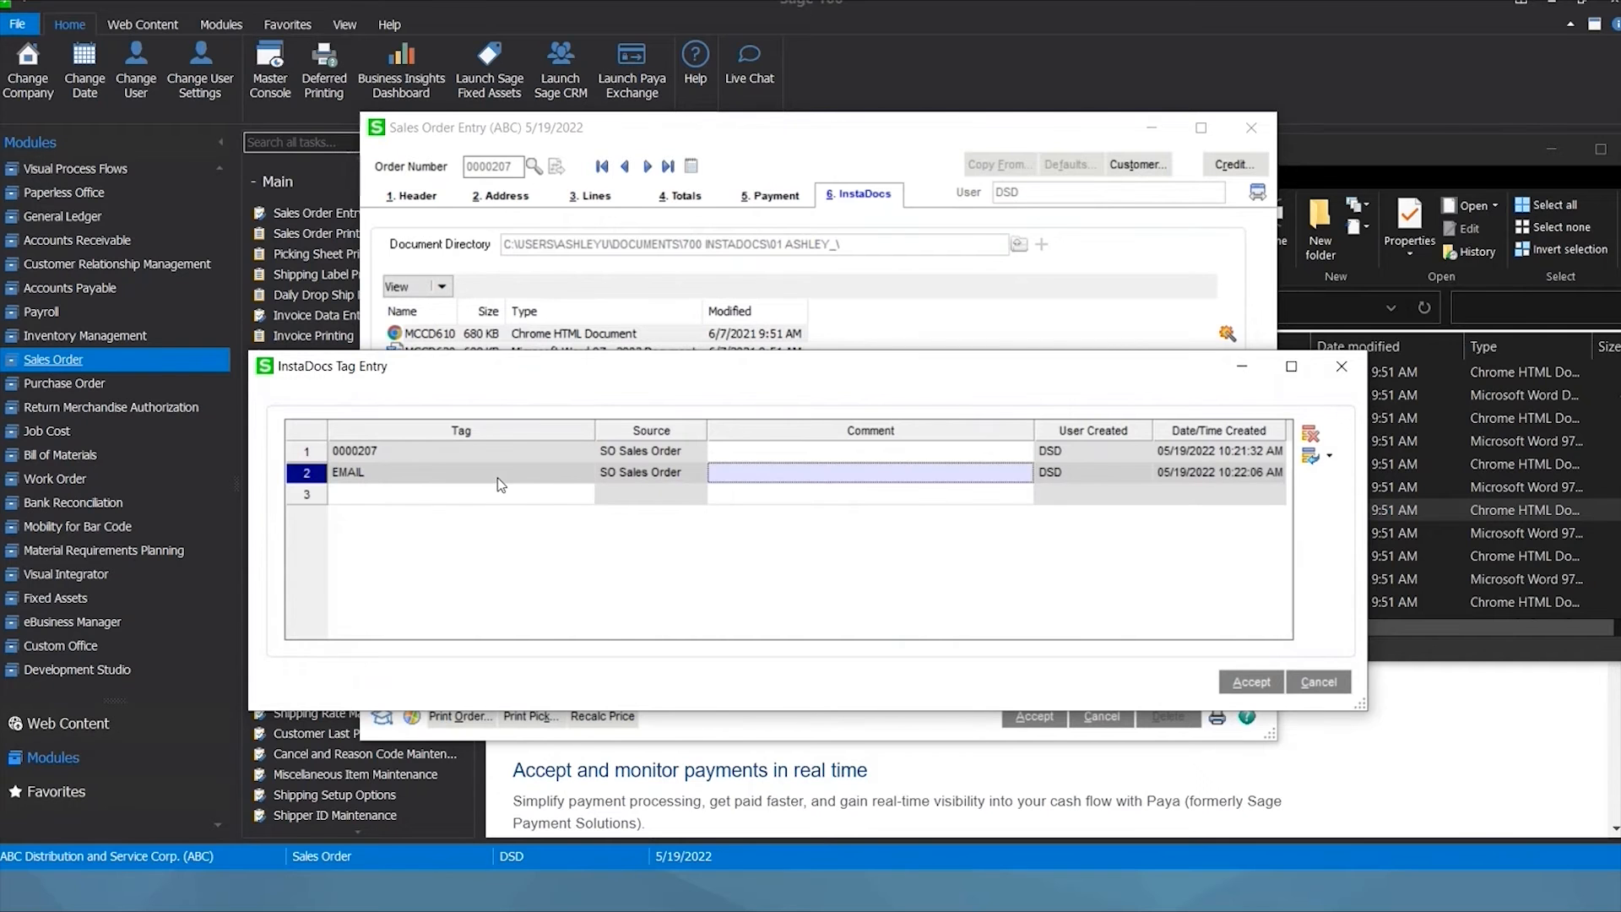
pyautogui.click(468, 458)
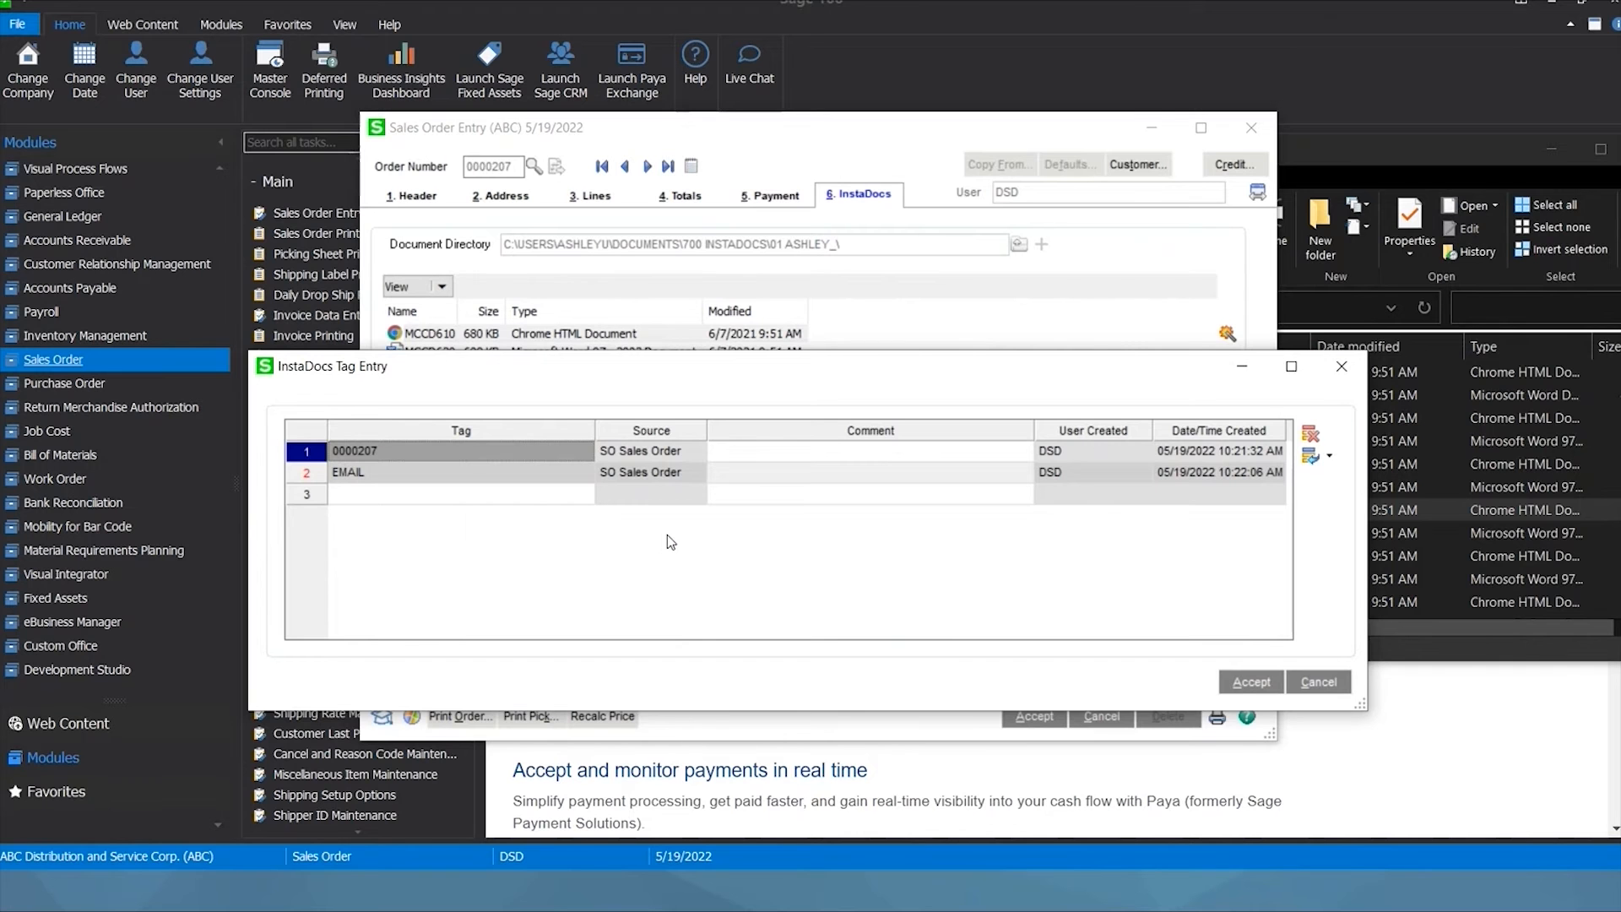
pyautogui.click(1248, 683)
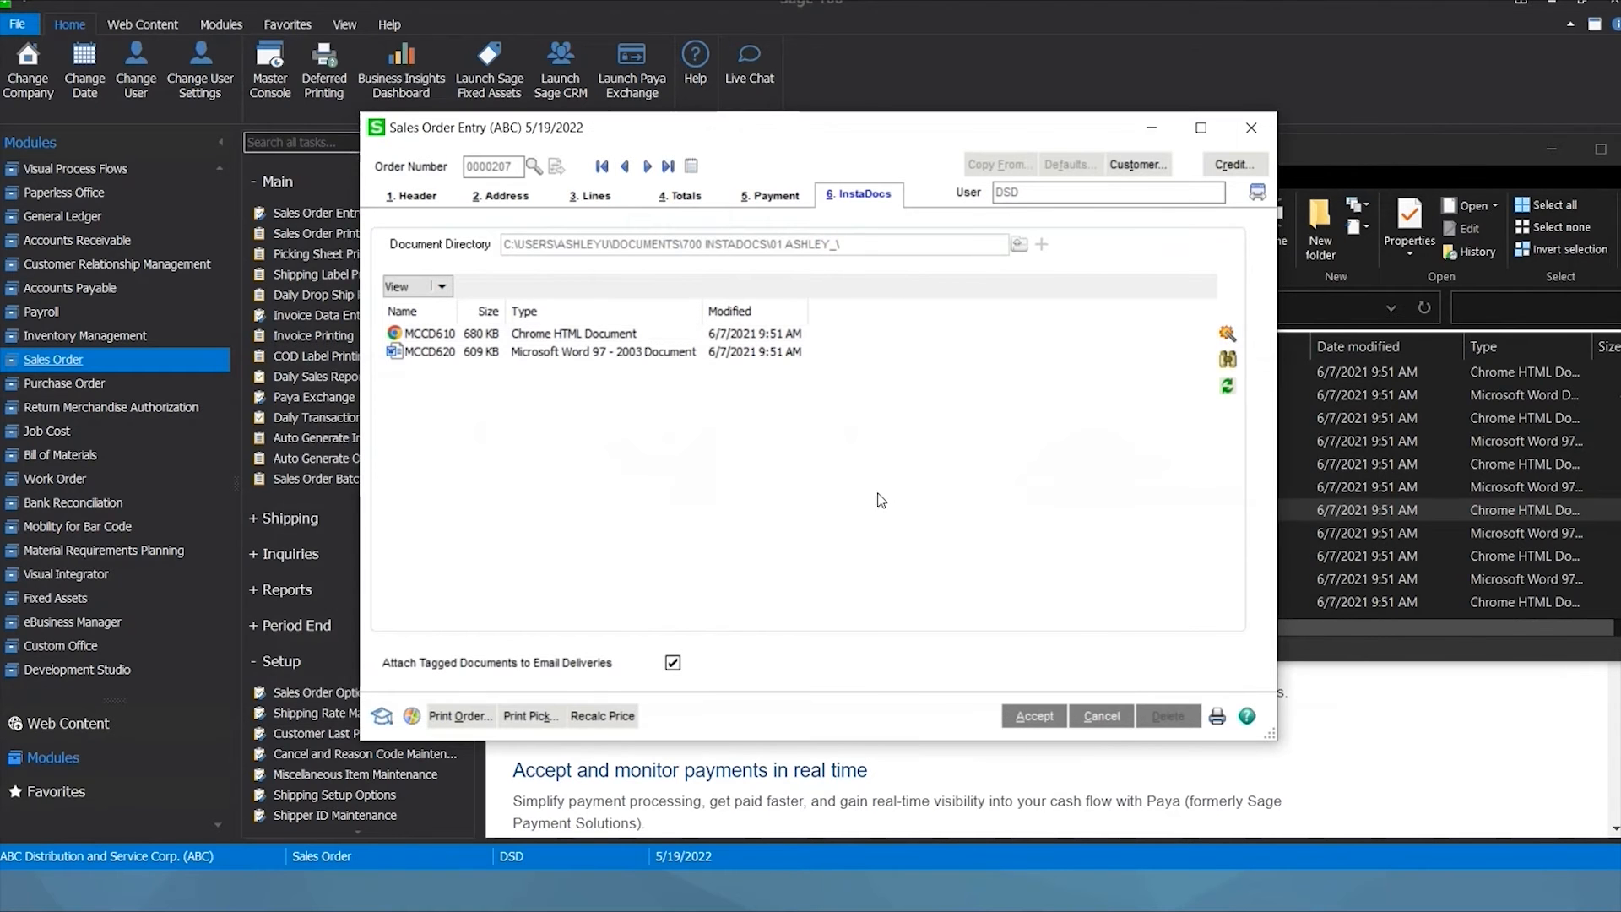
# Save the order with the CA California tax schedule.
pyautogui.click(461, 716)
pyautogui.click(764, 330)
pyautogui.click(801, 331)
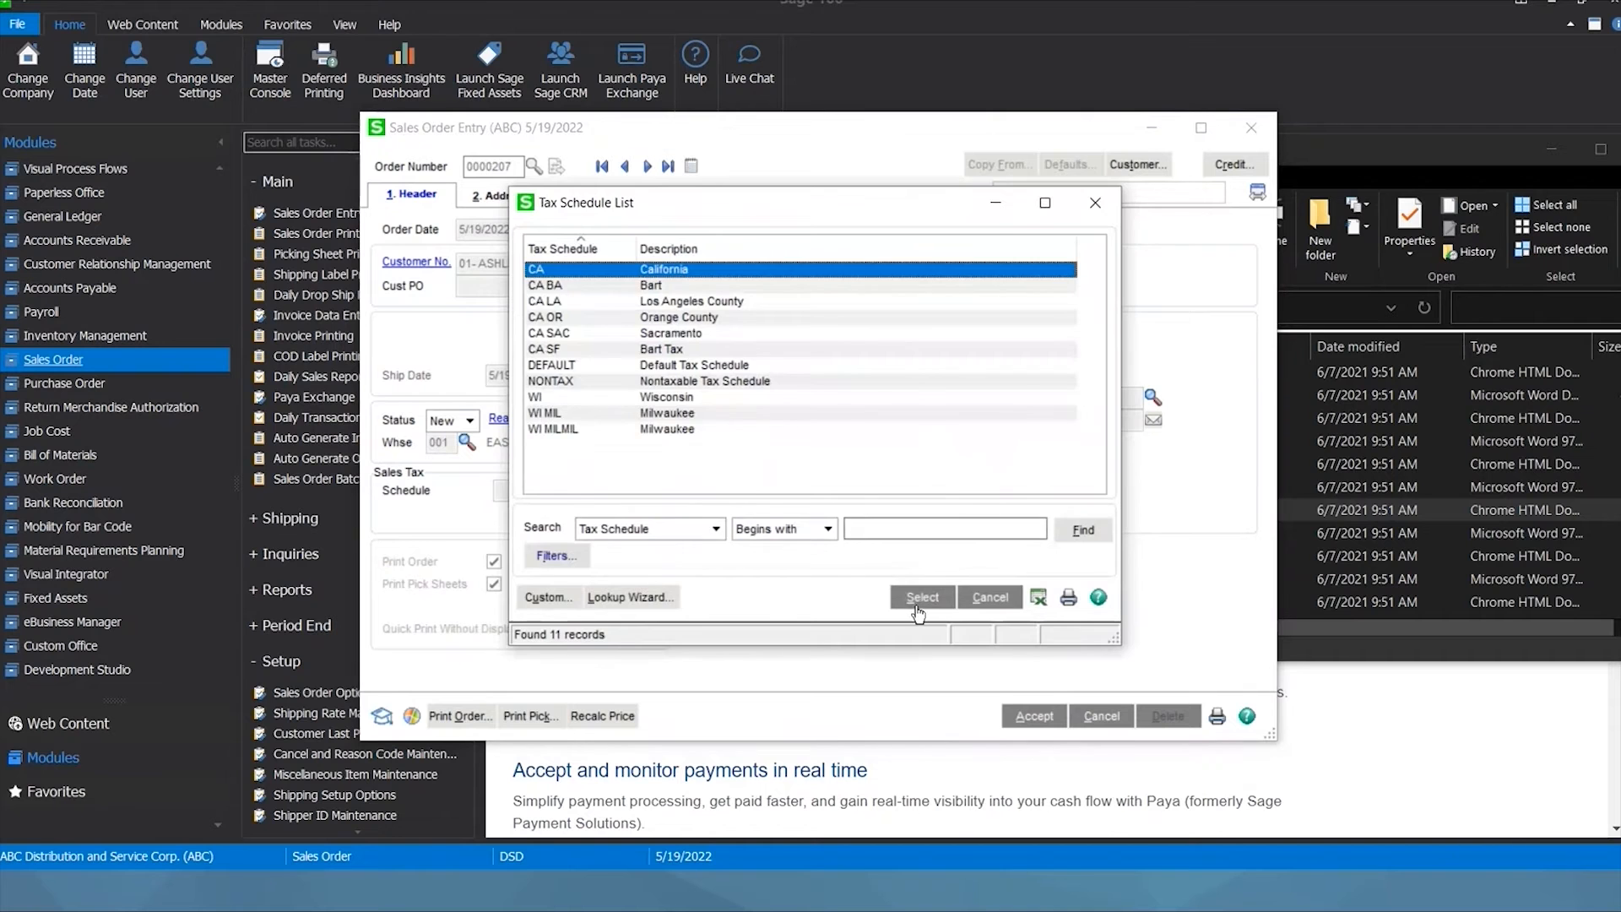
pyautogui.click(921, 597)
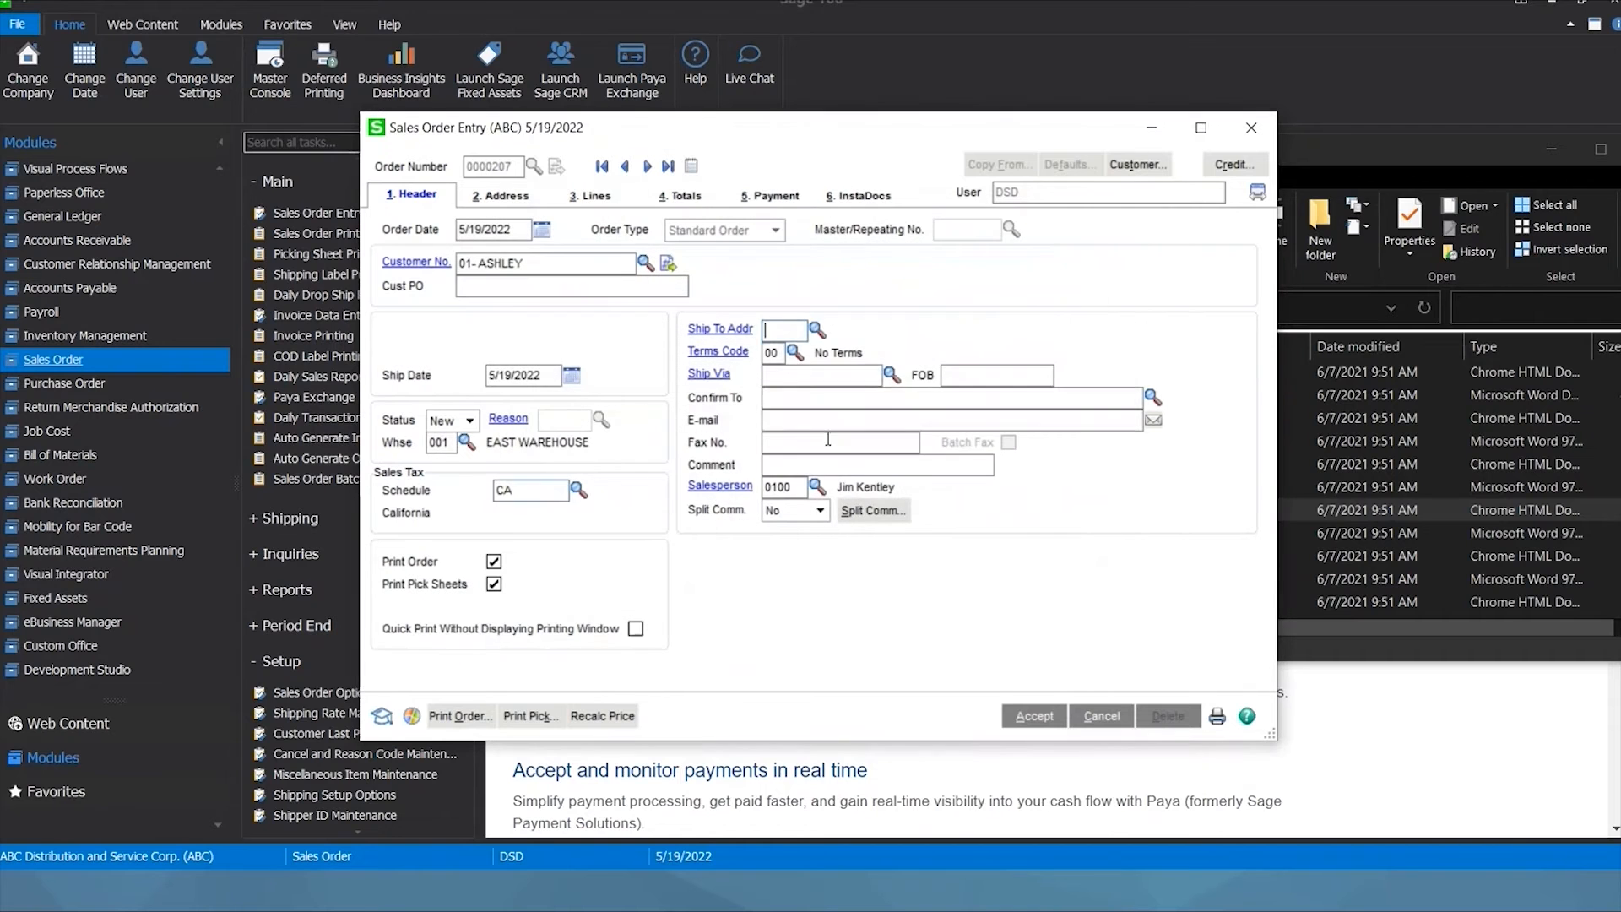
# Print order 0000207 as Electronically Deliver Only and file its PDF copy to InstaDocs.
pyautogui.click(461, 716)
pyautogui.click(778, 329)
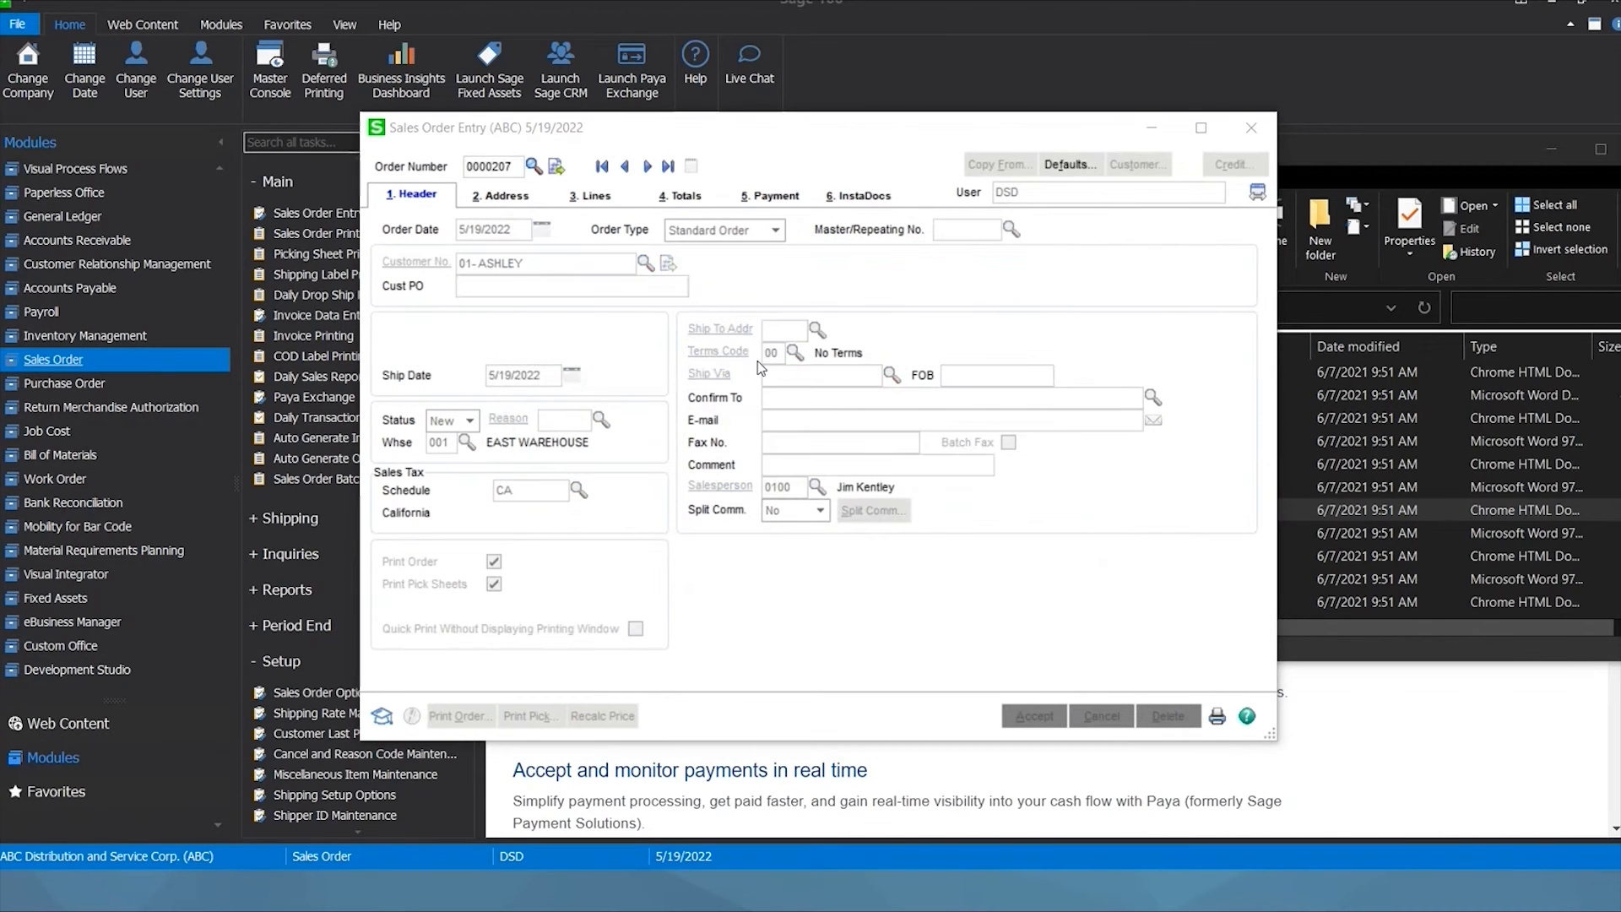
pyautogui.click(796, 419)
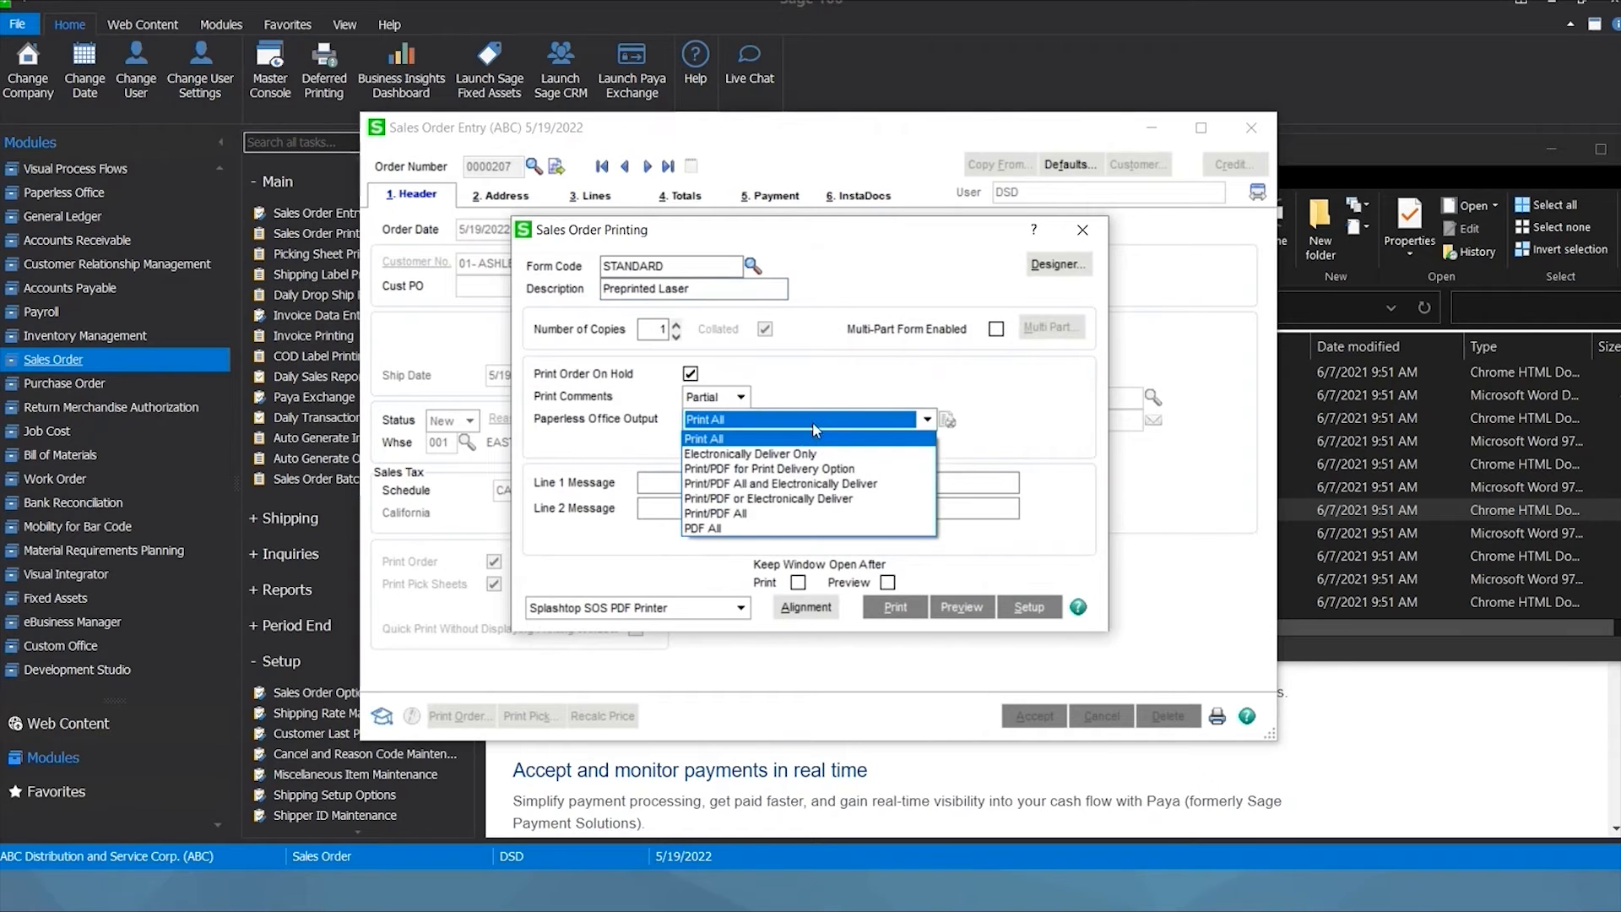
pyautogui.click(735, 451)
pyautogui.click(897, 608)
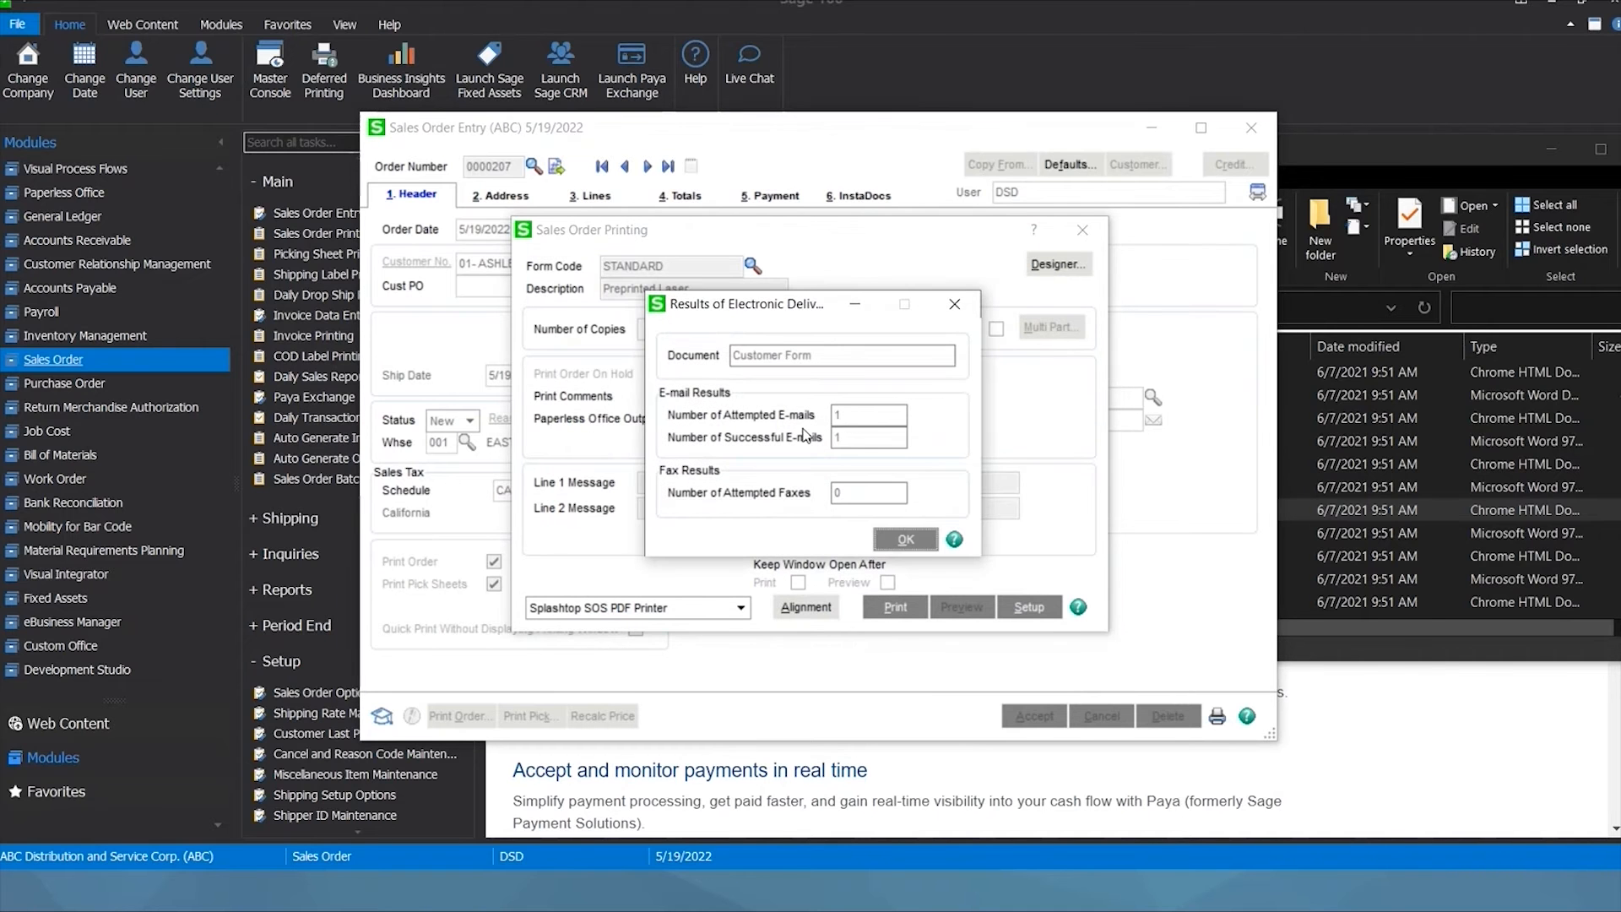
pyautogui.click(919, 540)
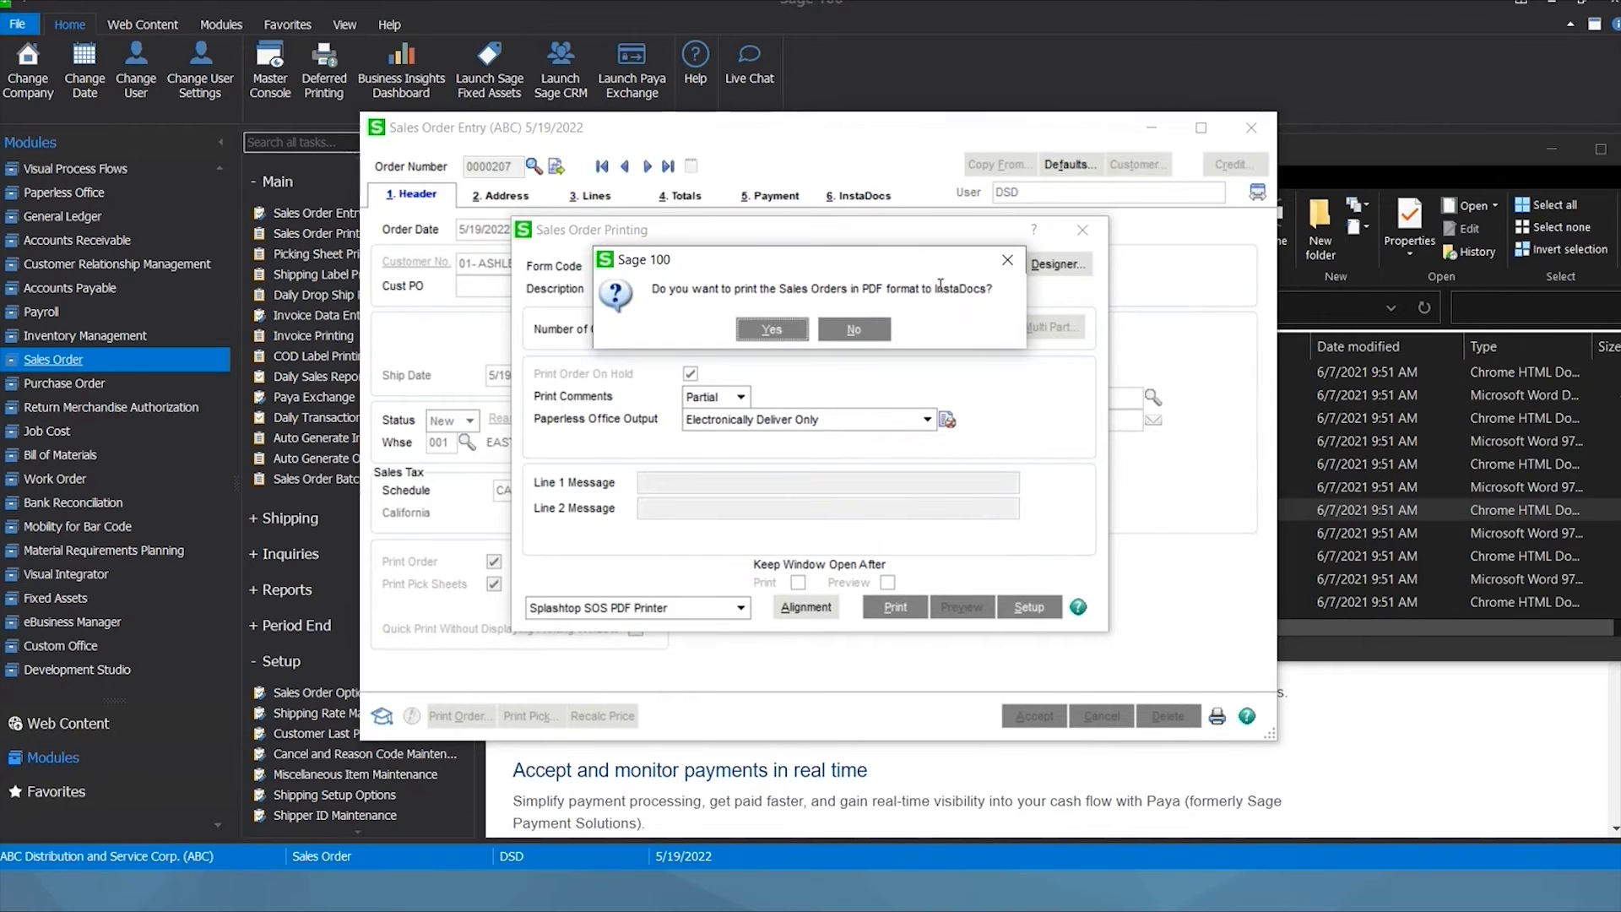
pyautogui.click(771, 328)
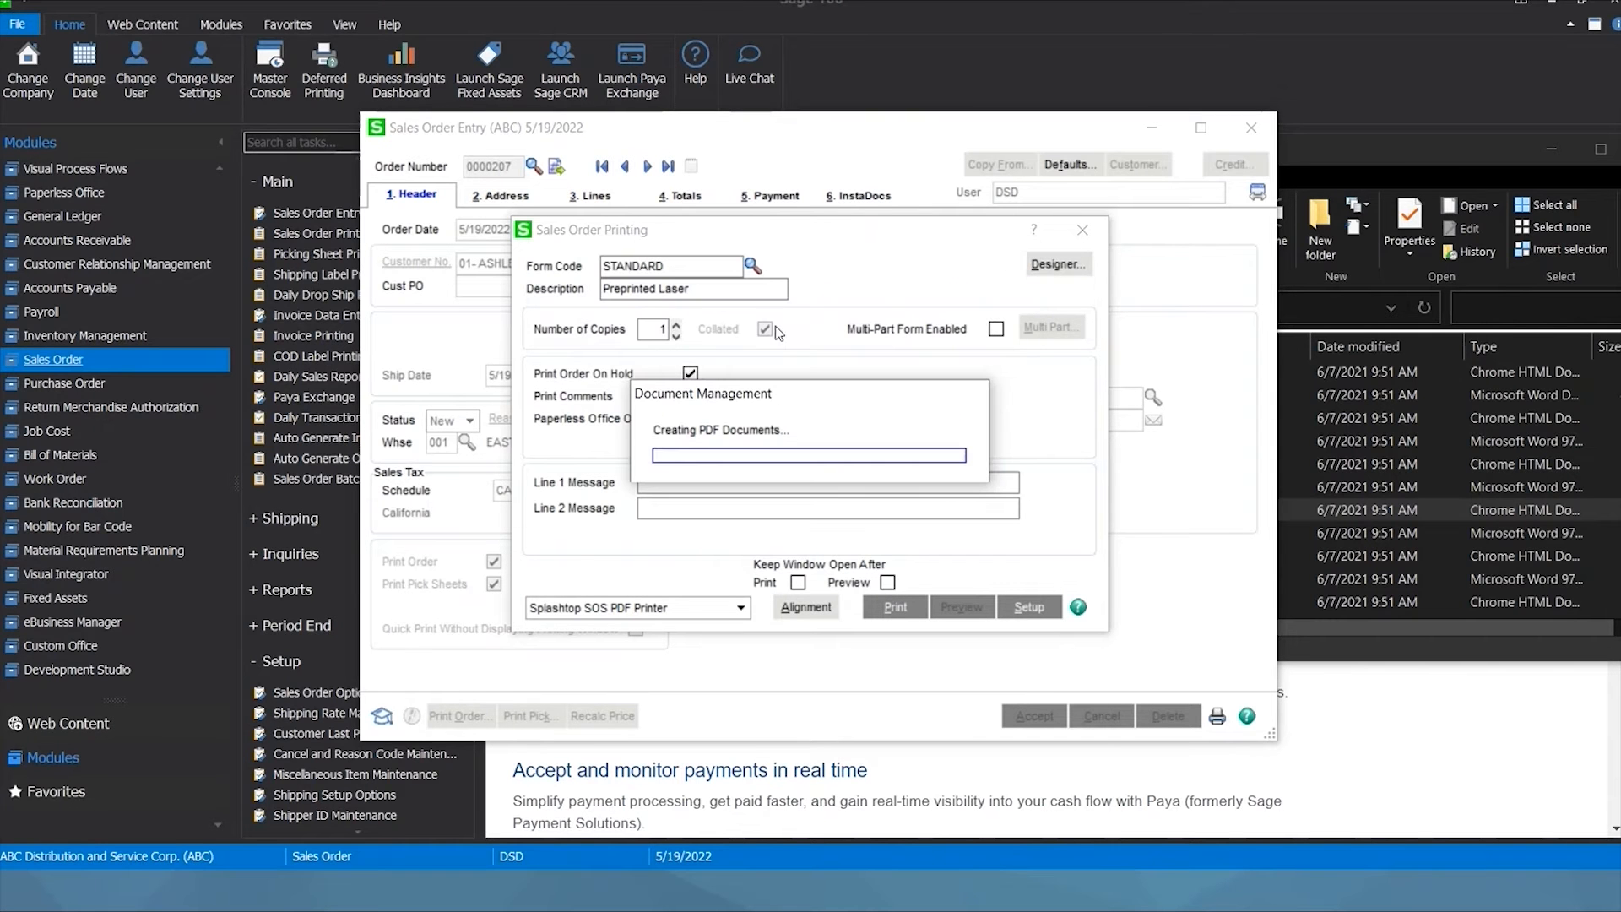
pyautogui.click(668, 168)
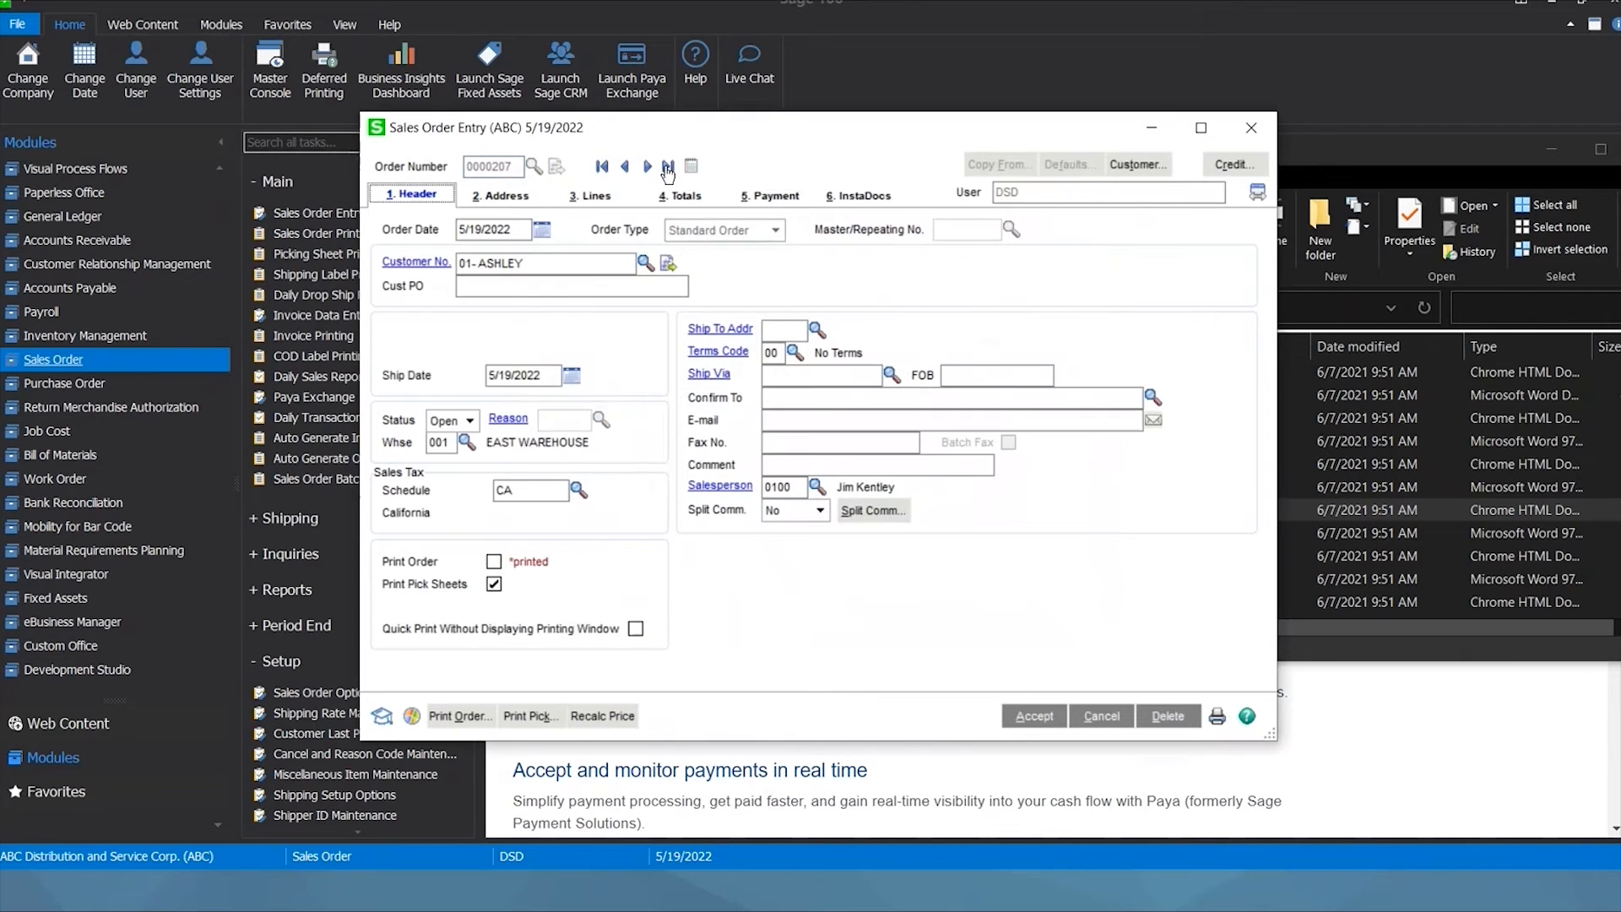
# Open the new SALESORDER PDF from the order's InstaDocs list.
pyautogui.click(837, 197)
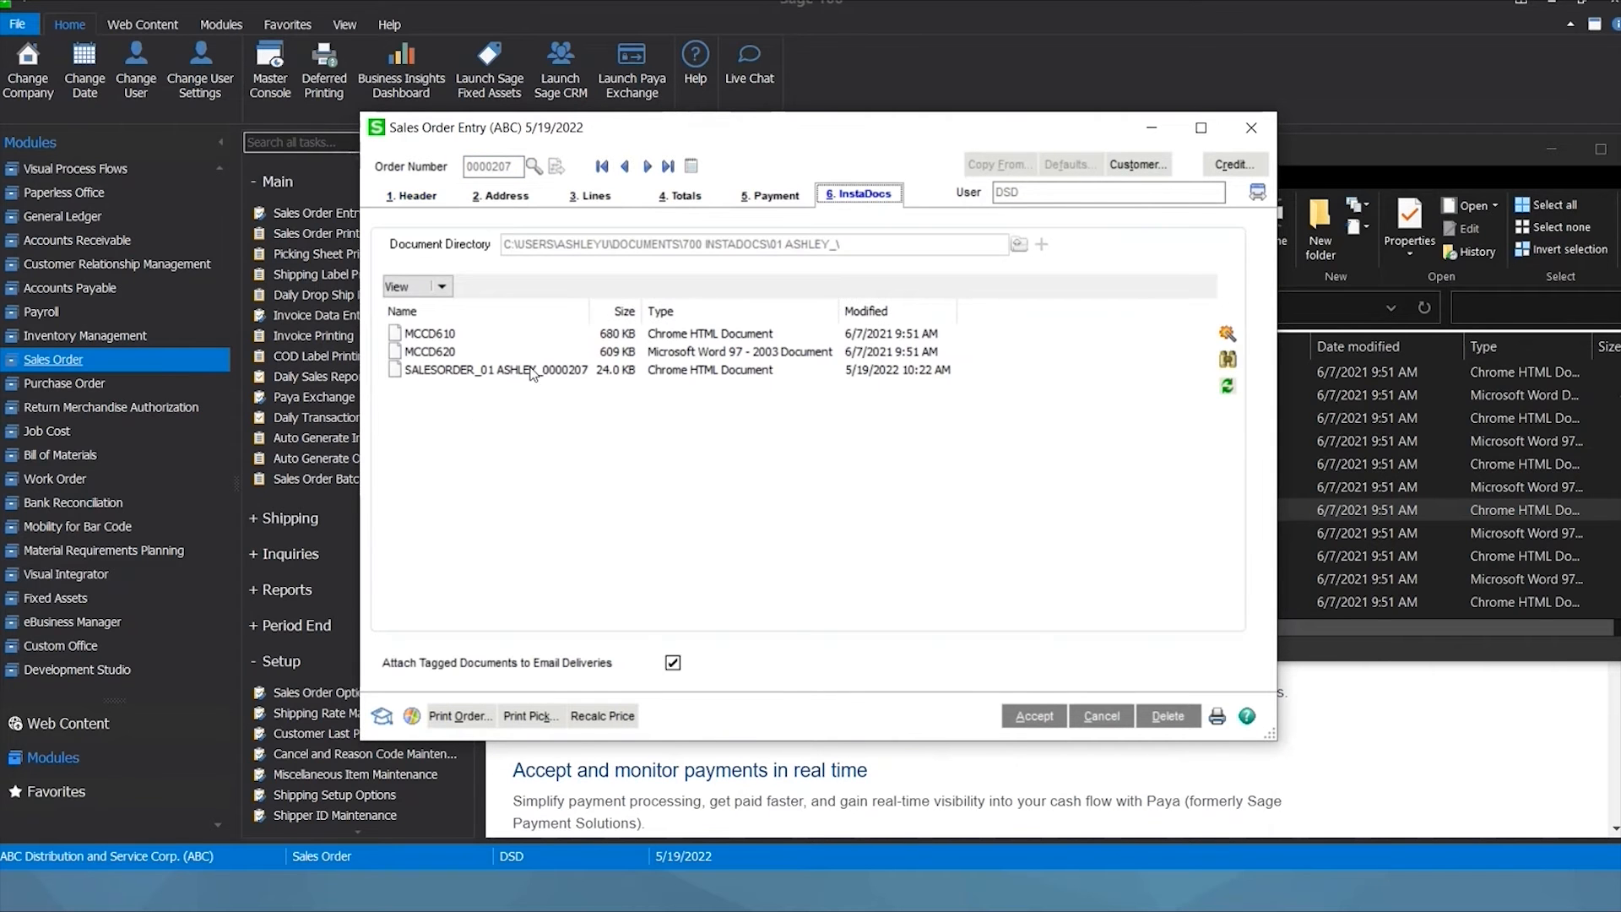
pyautogui.click(529, 376)
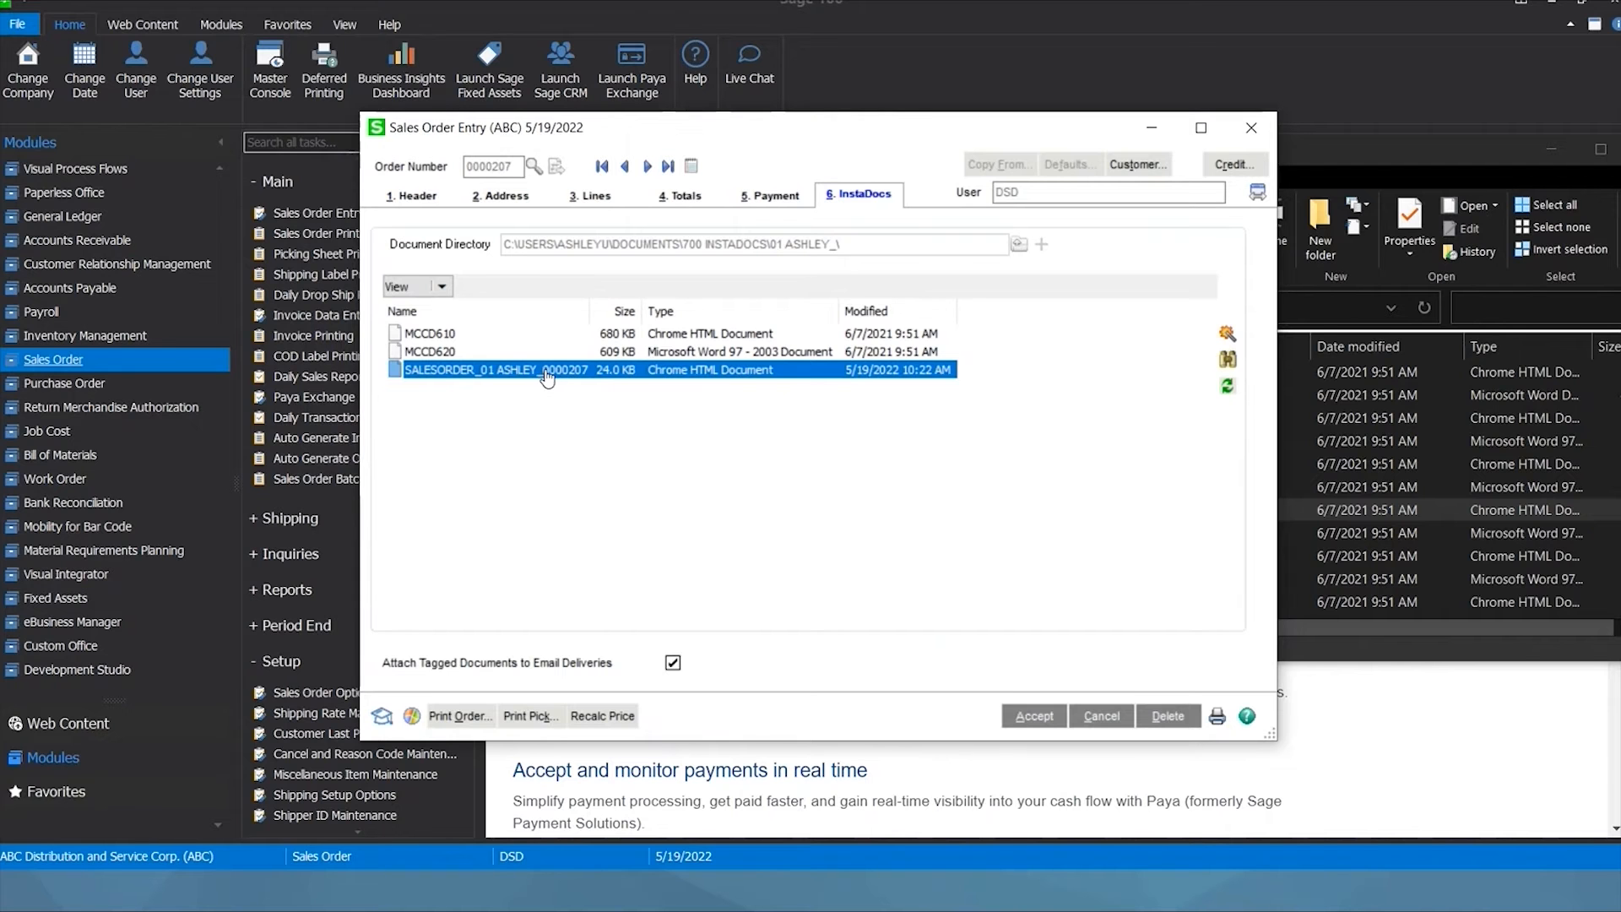
pyautogui.doubleClick(547, 371)
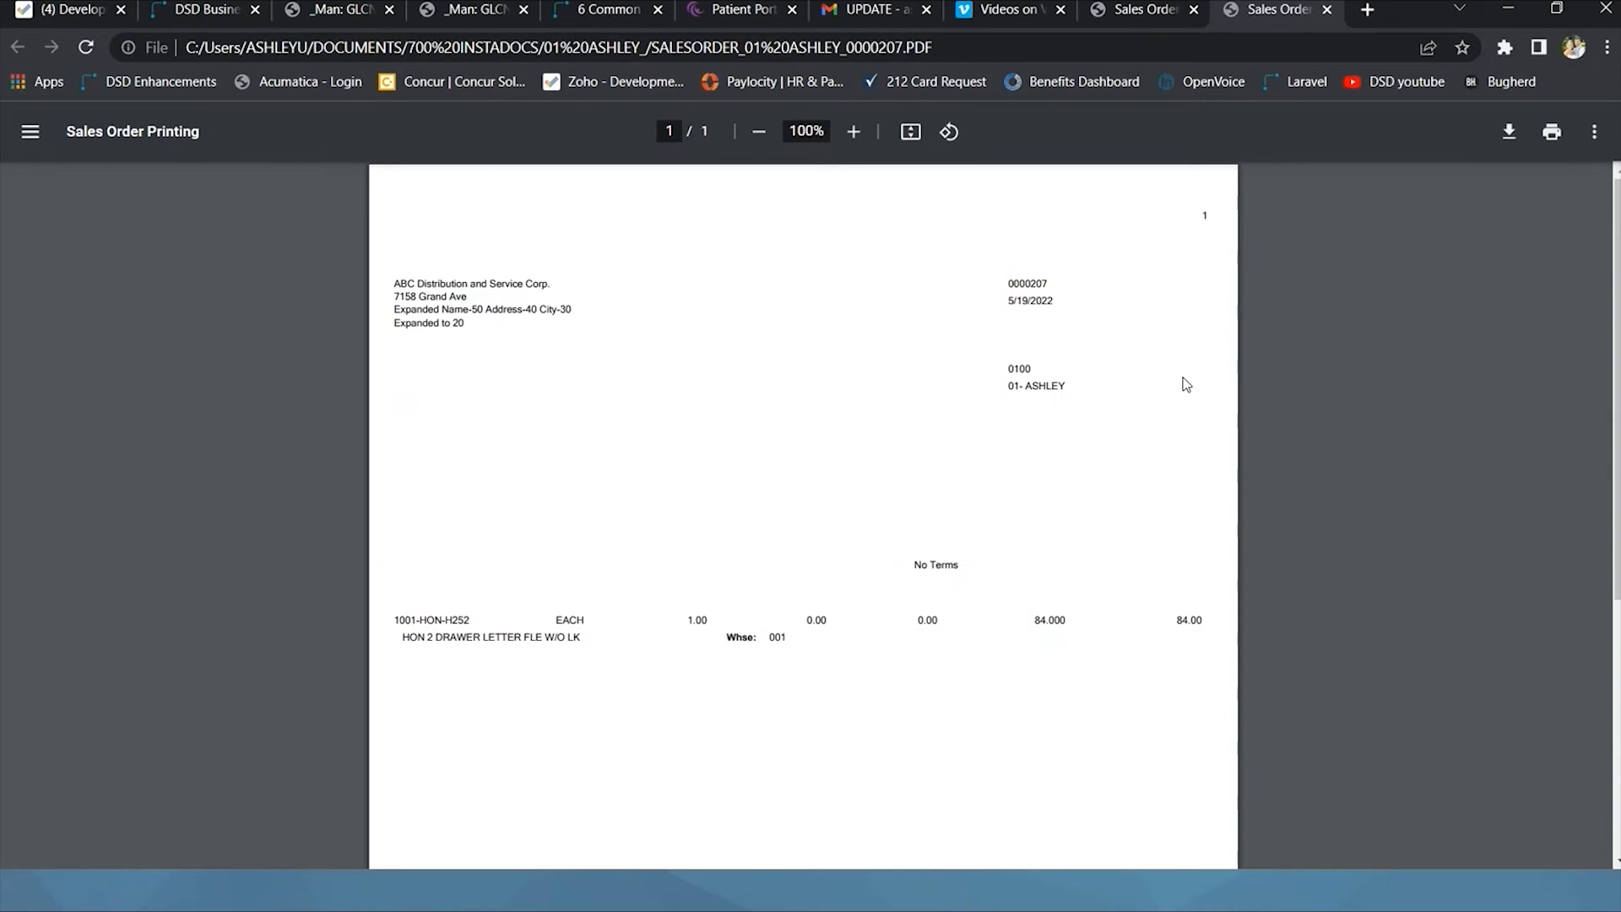
# Scroll through the sales order PDF, then minimize Chrome.
pyautogui.scroll(-5, 1187, 384)
pyautogui.scroll(5, 1182, 382)
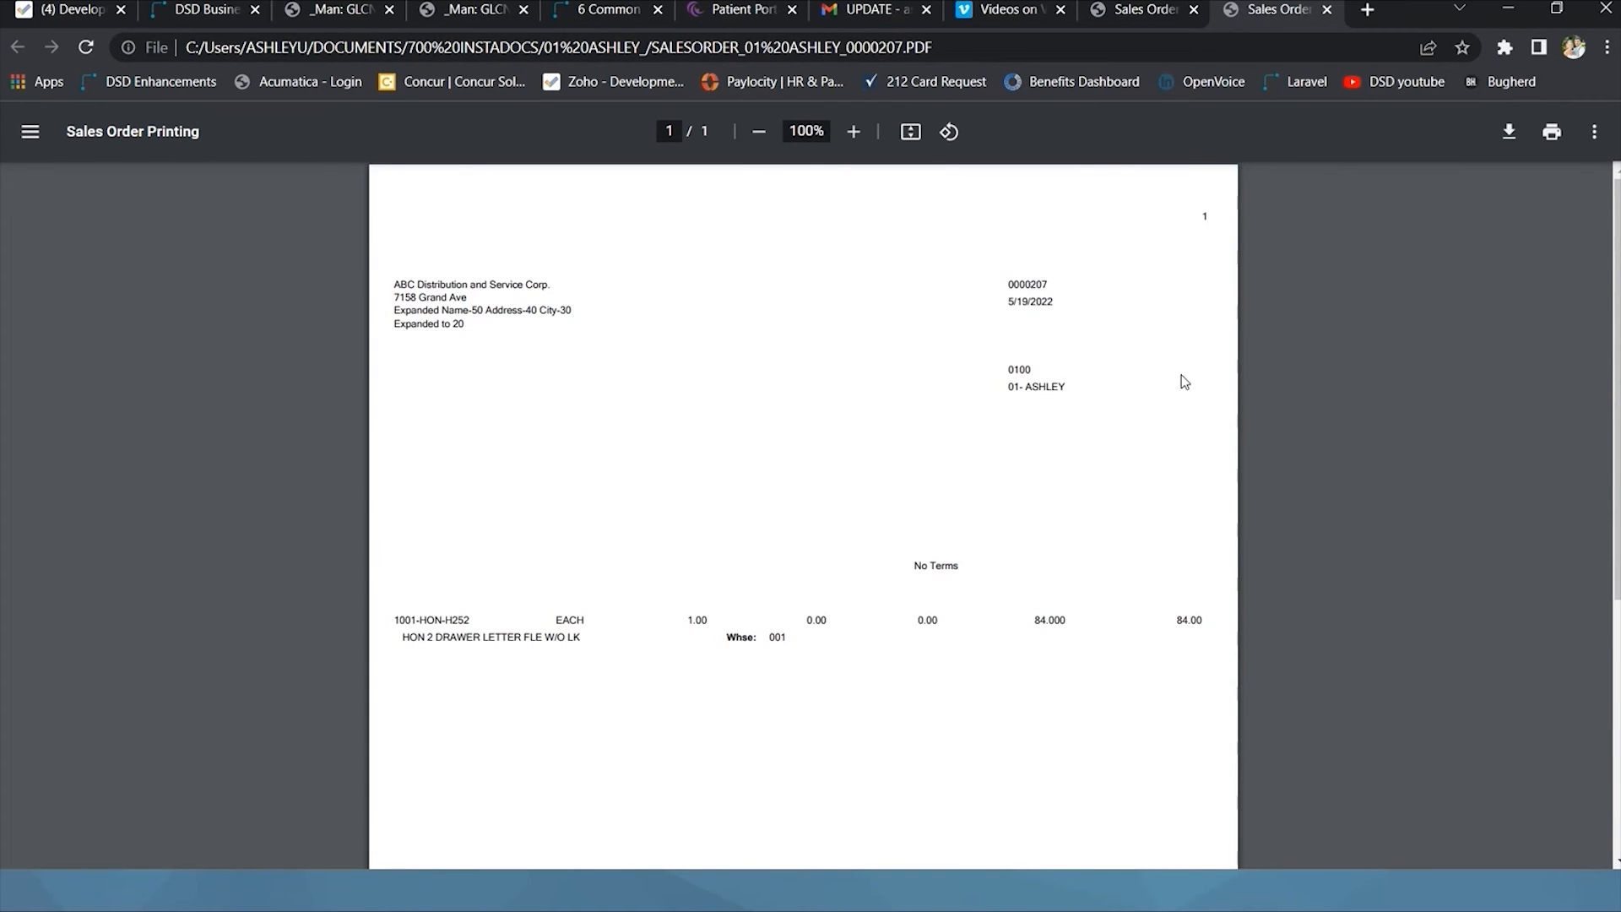
pyautogui.click(1509, 10)
# Accept sales order 0000207 and close Sales Order Entry.
pyautogui.click(997, 432)
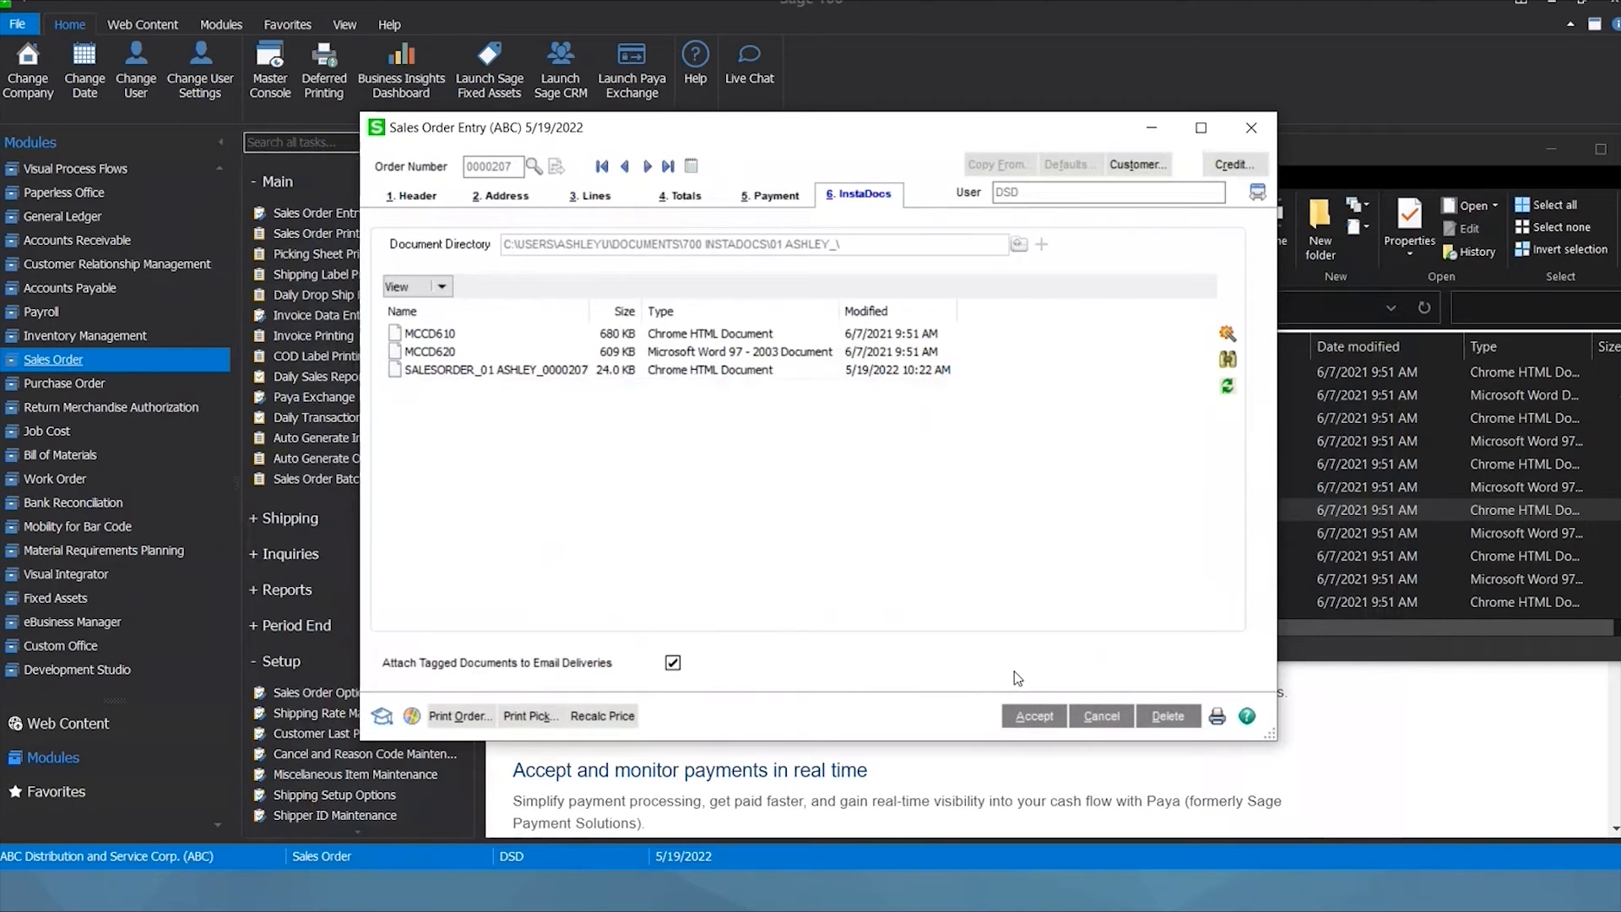
pyautogui.click(1020, 718)
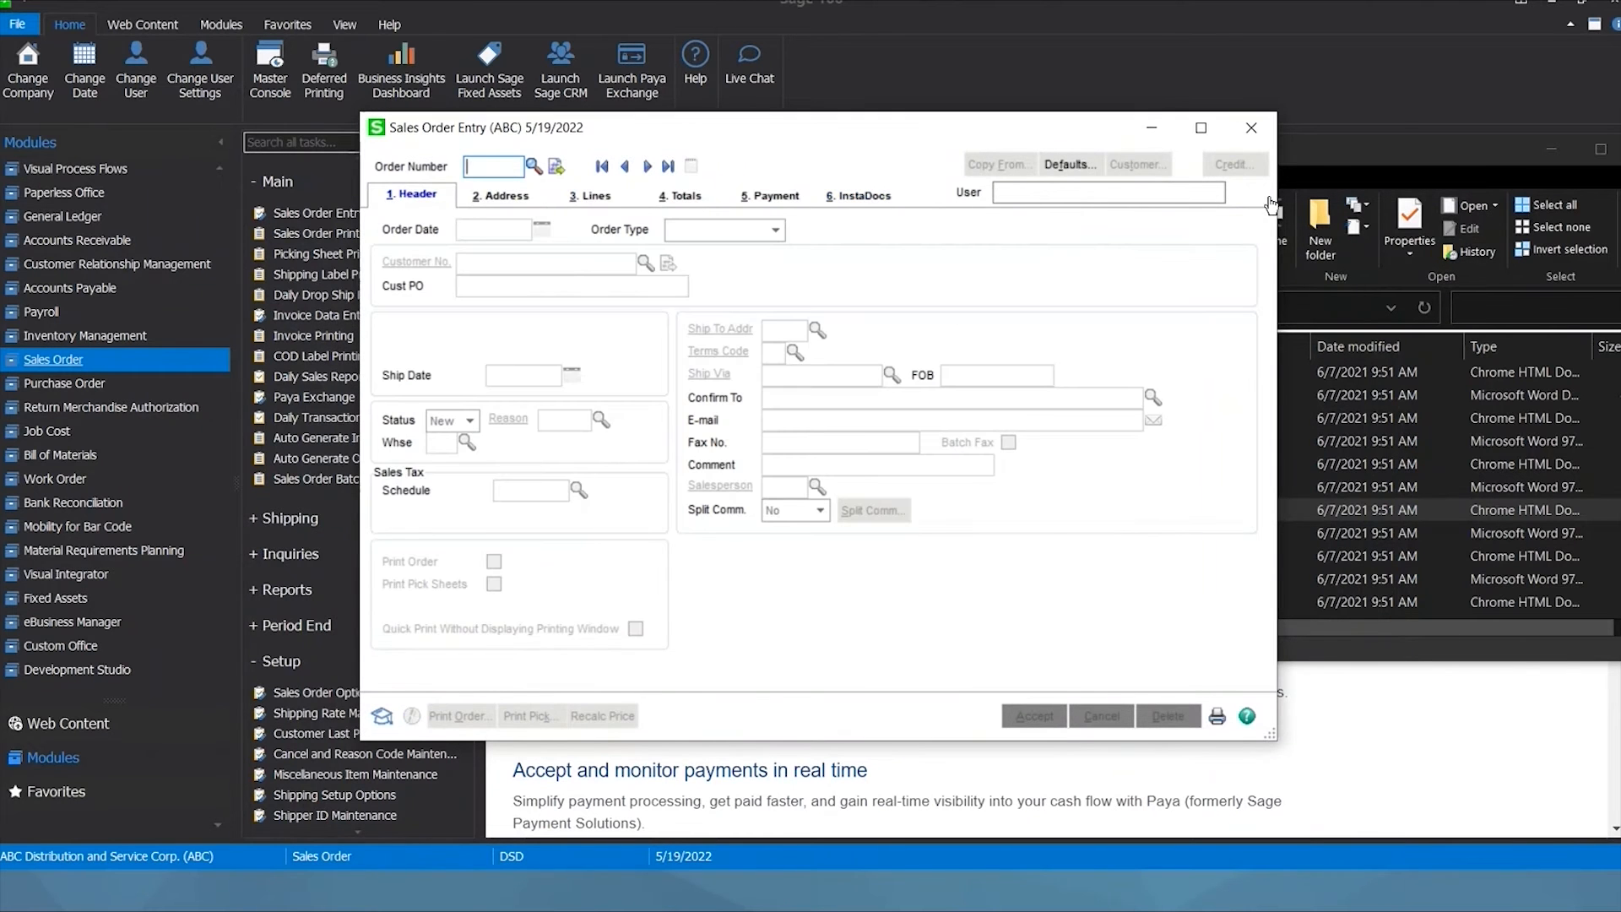
pyautogui.click(1251, 128)
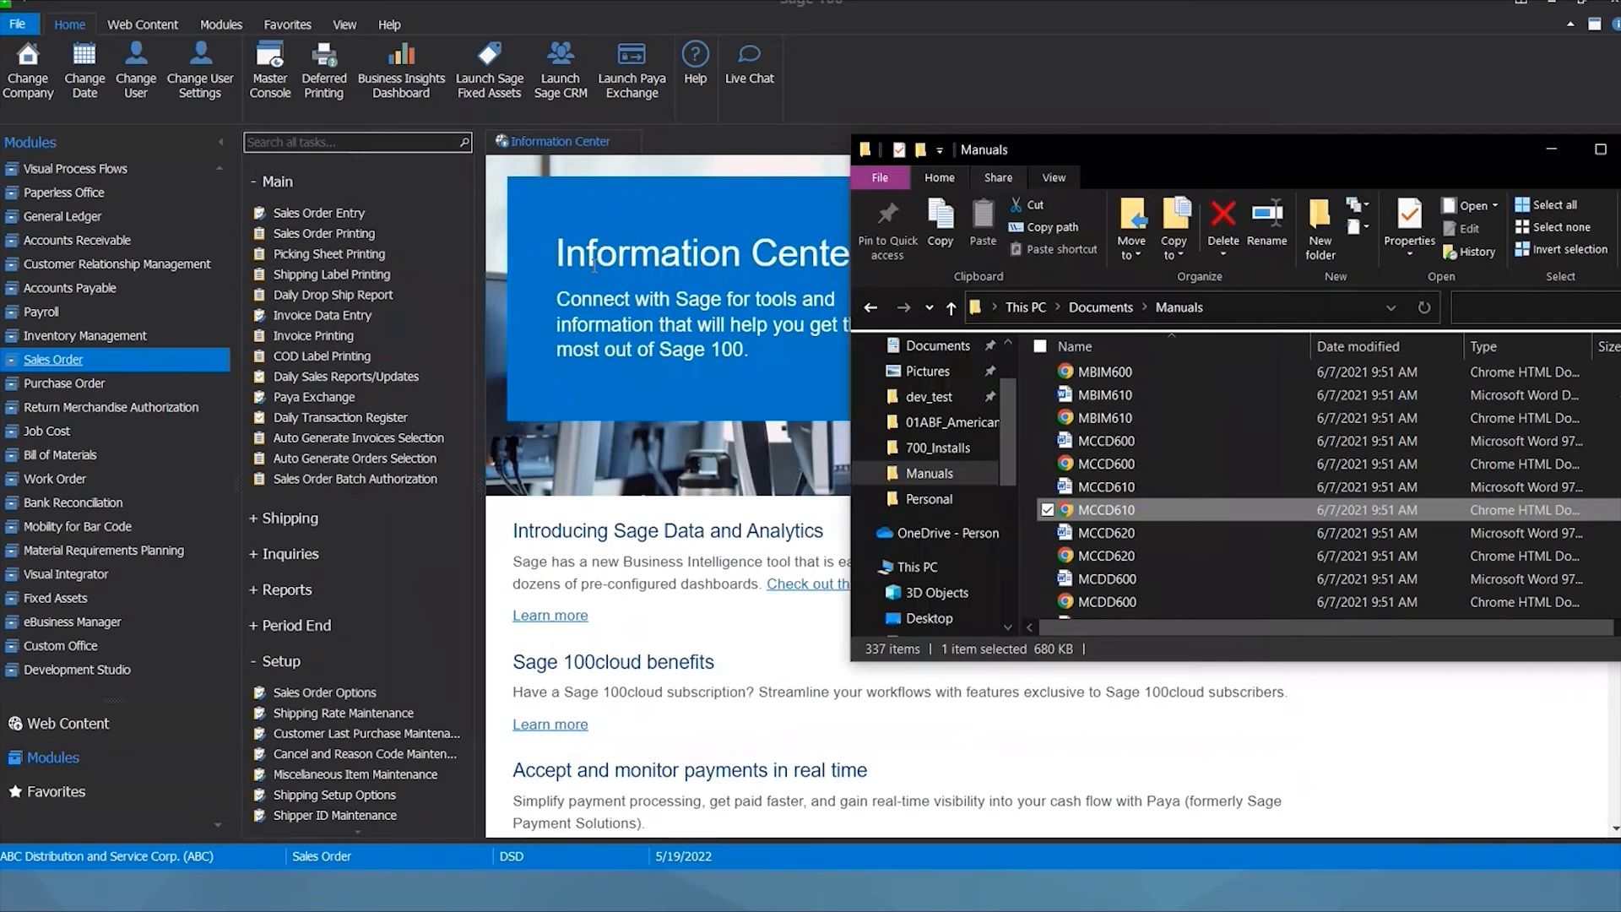
pyautogui.click(352, 319)
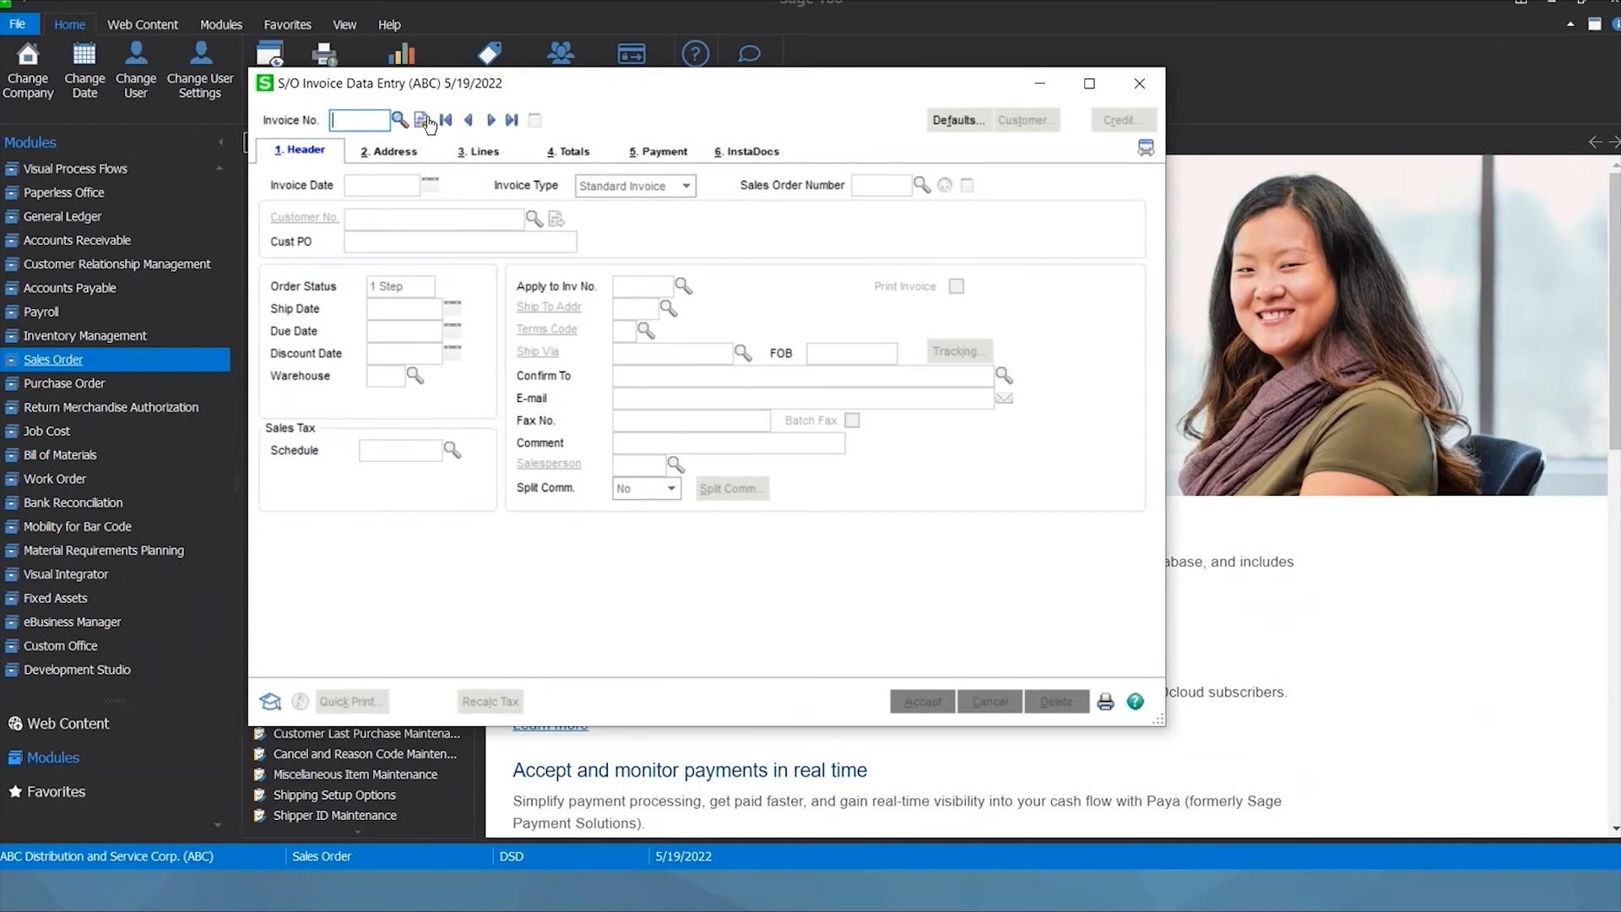
# Create invoice 0100096 from sales order 0000207, shipping the complete order, and view its InstaDocs.
pyautogui.click(423, 121)
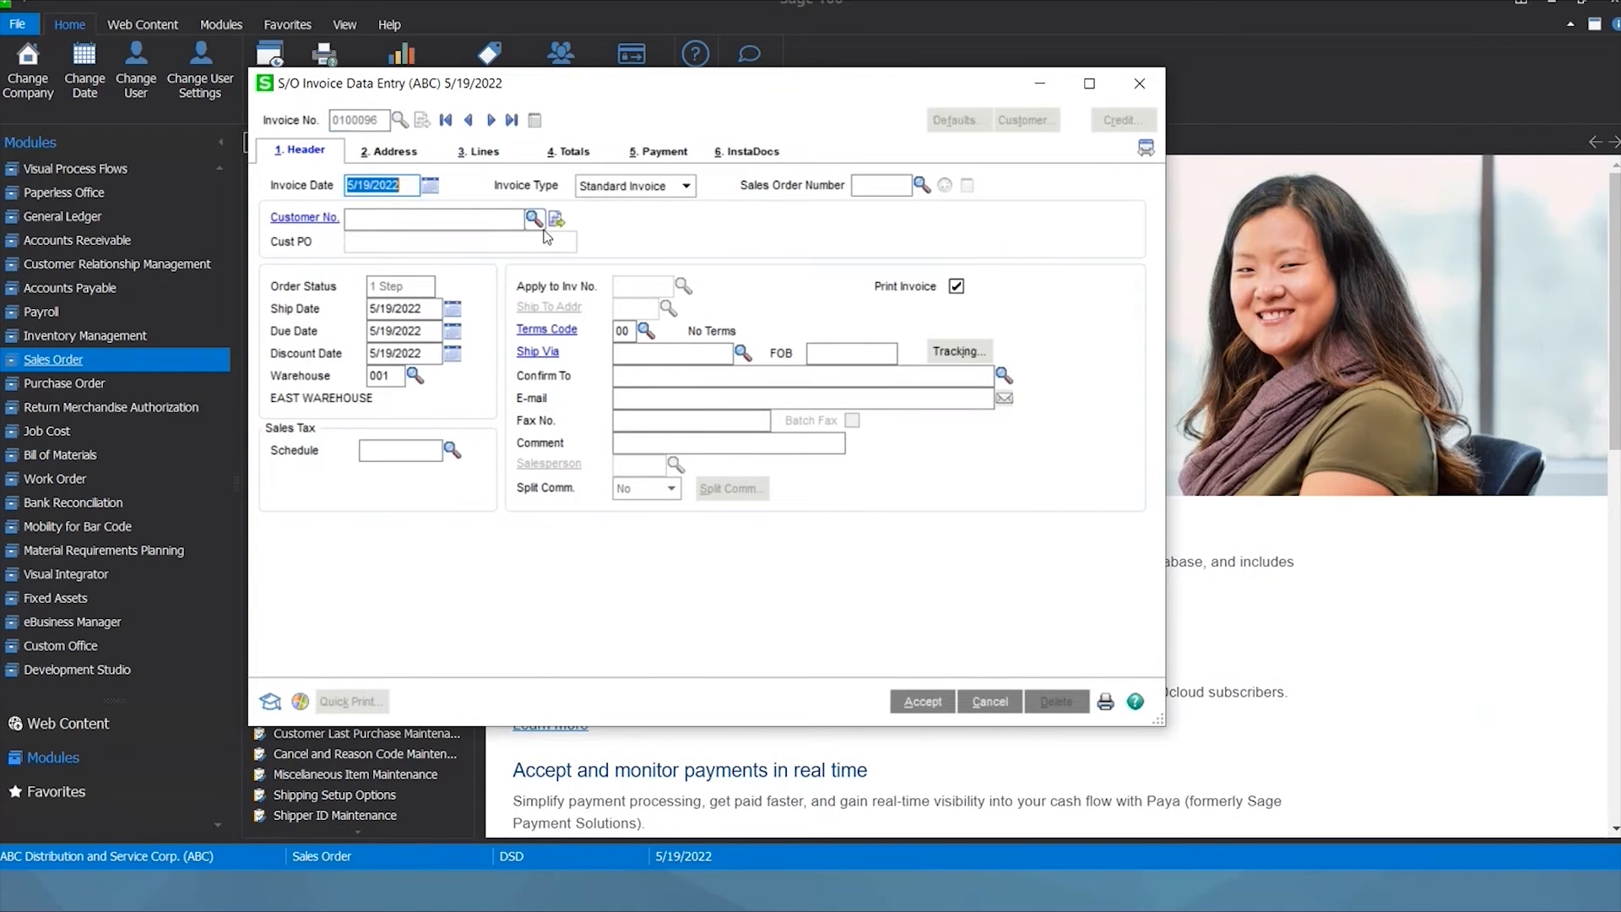
pyautogui.click(879, 185)
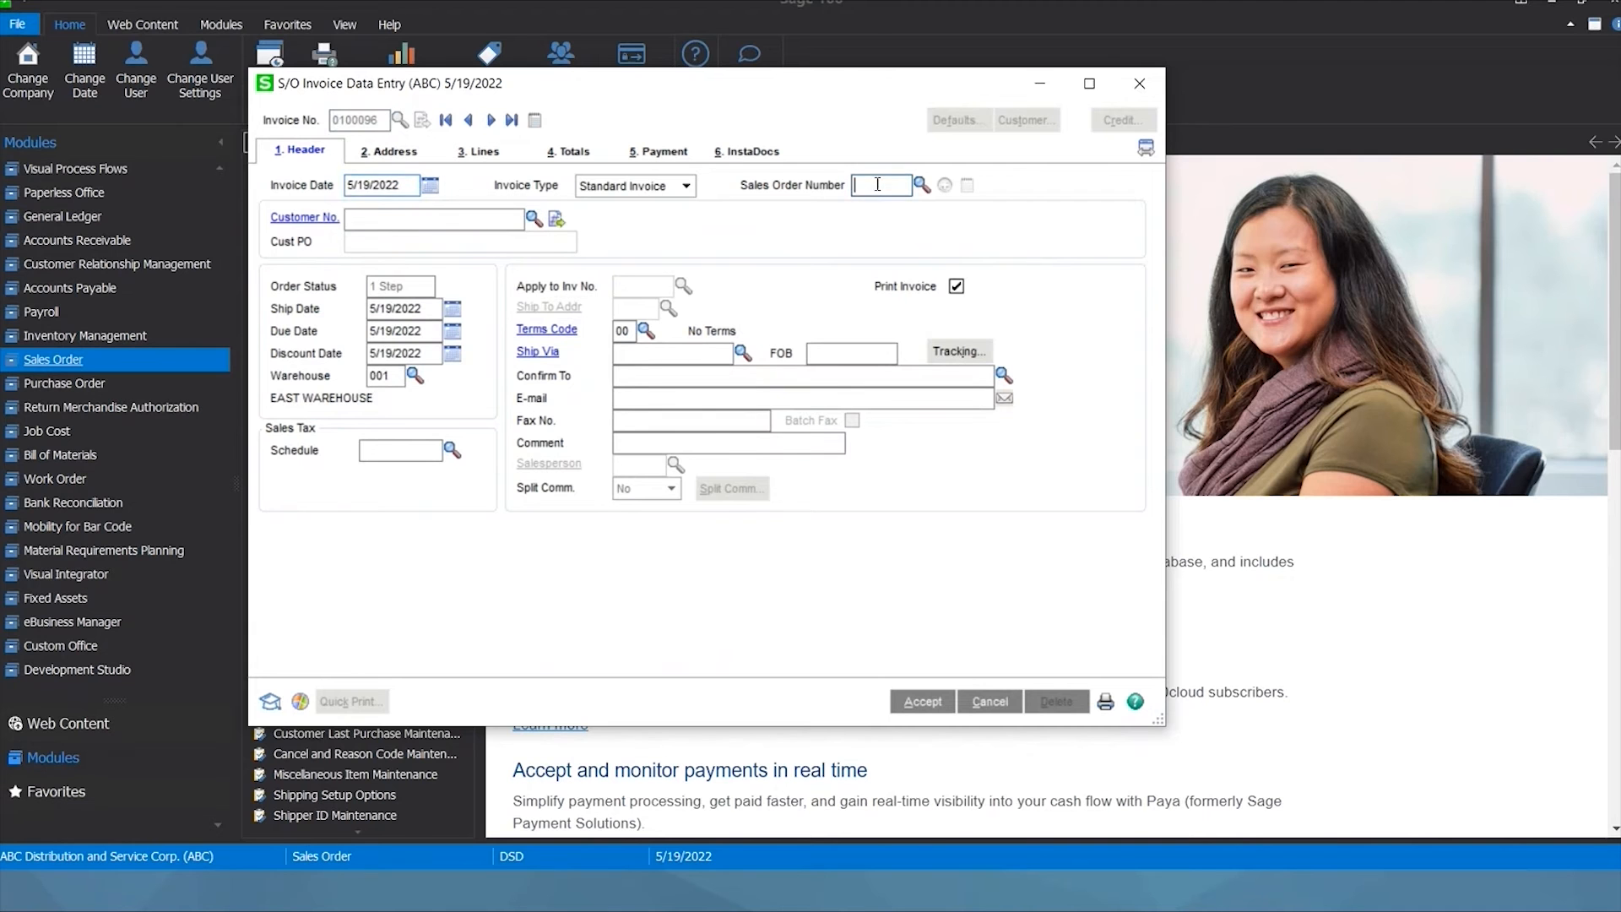
pyautogui.write('207')
pyautogui.press('Tab')
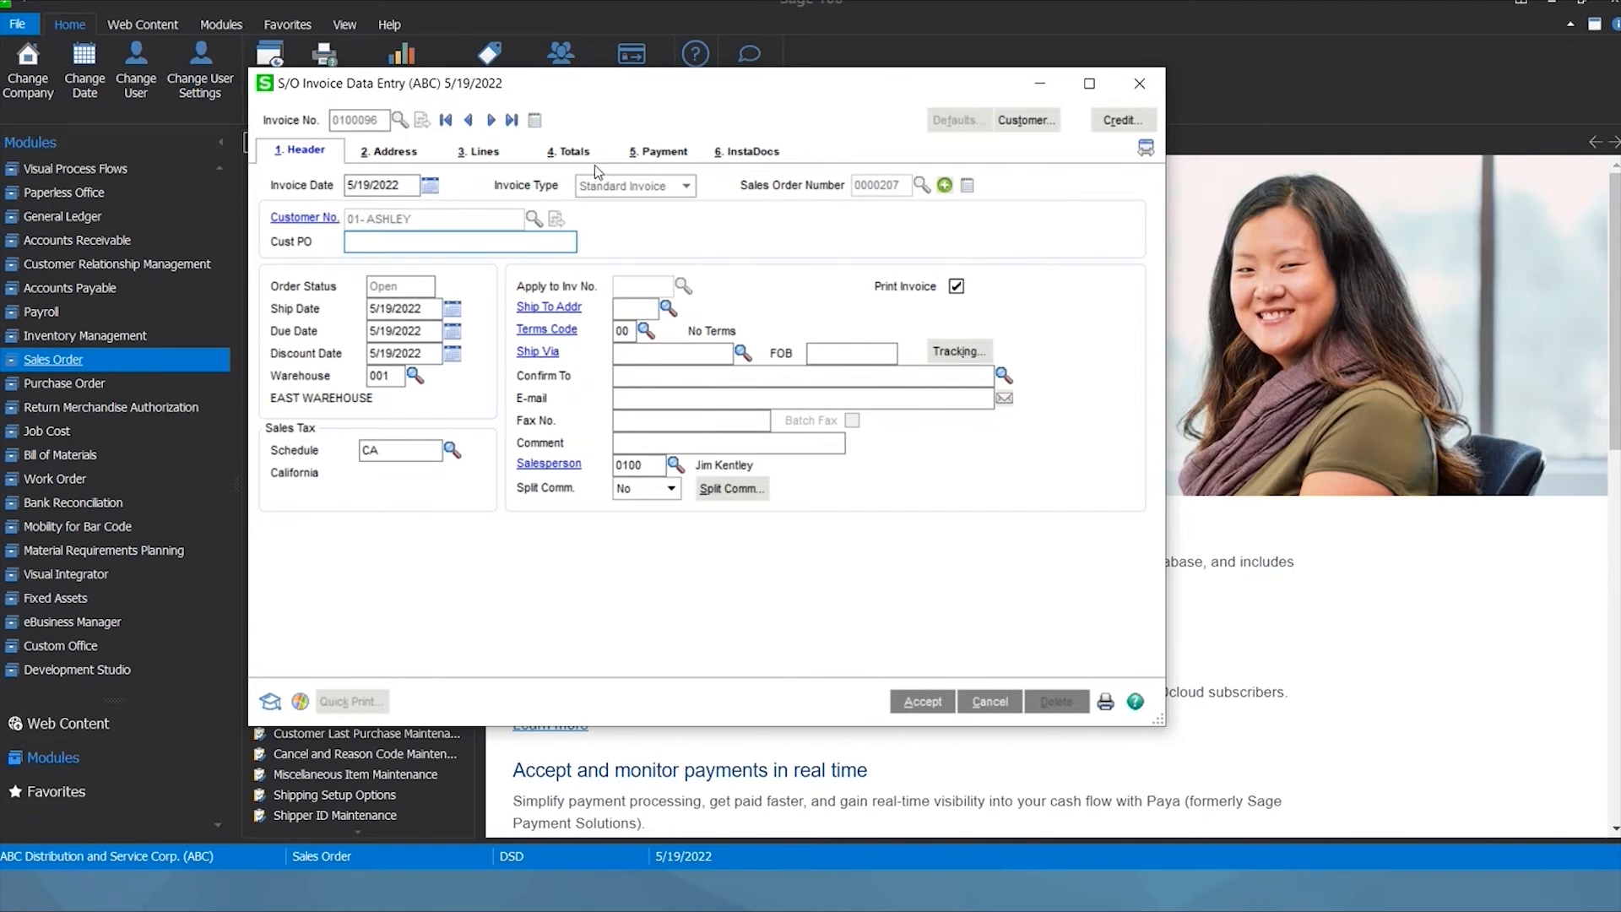
pyautogui.click(479, 152)
pyautogui.click(768, 329)
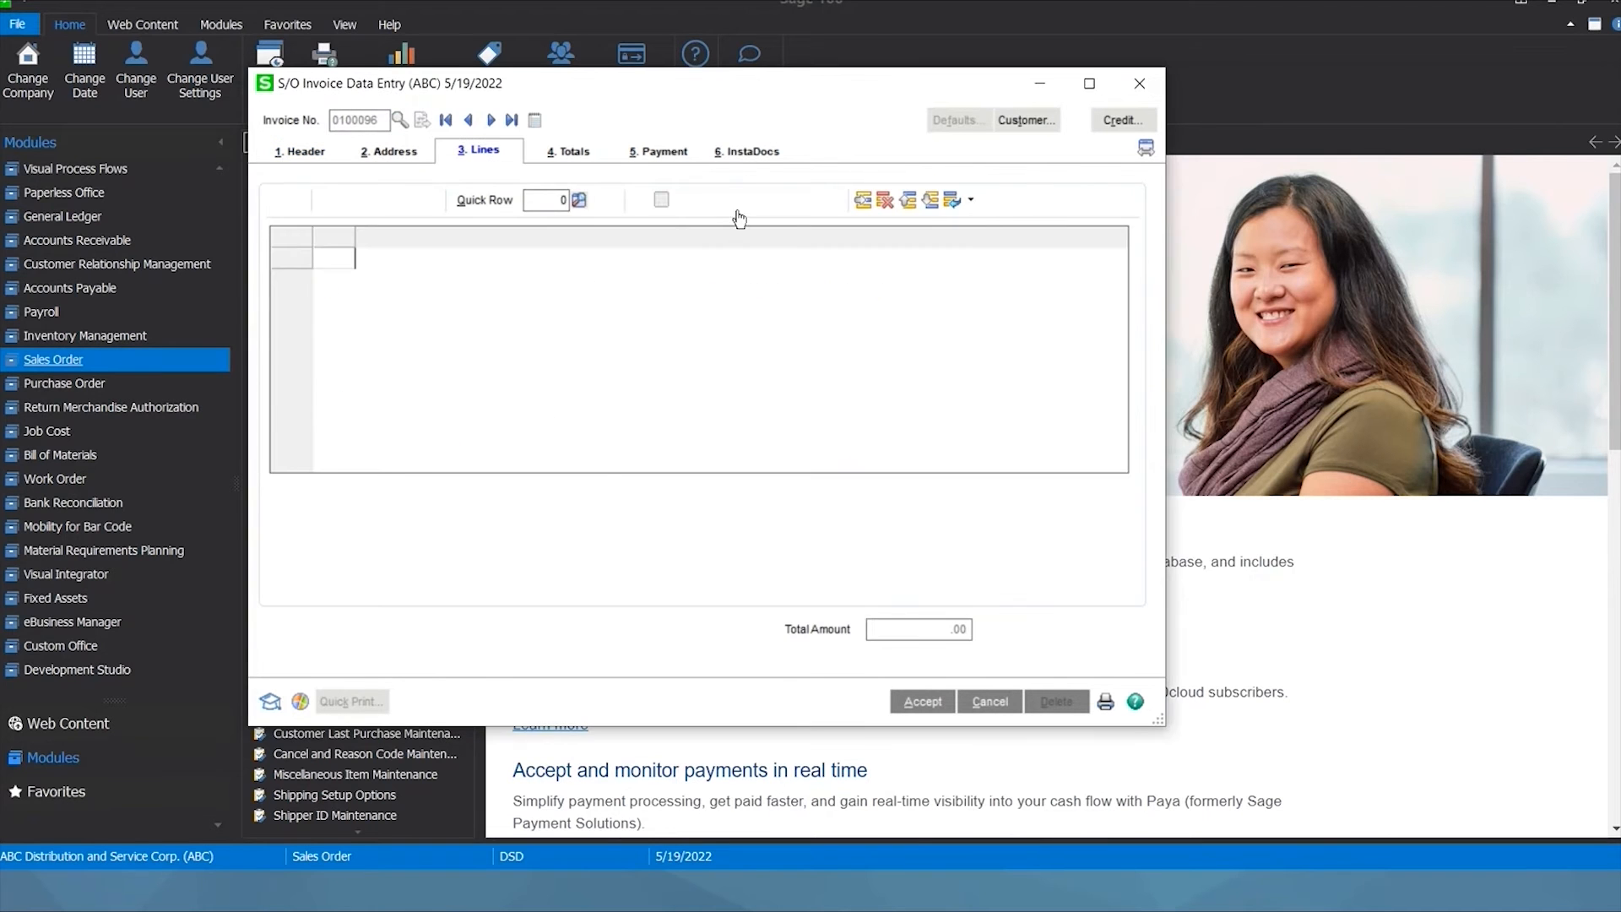
pyautogui.hotkey('alt', '6')
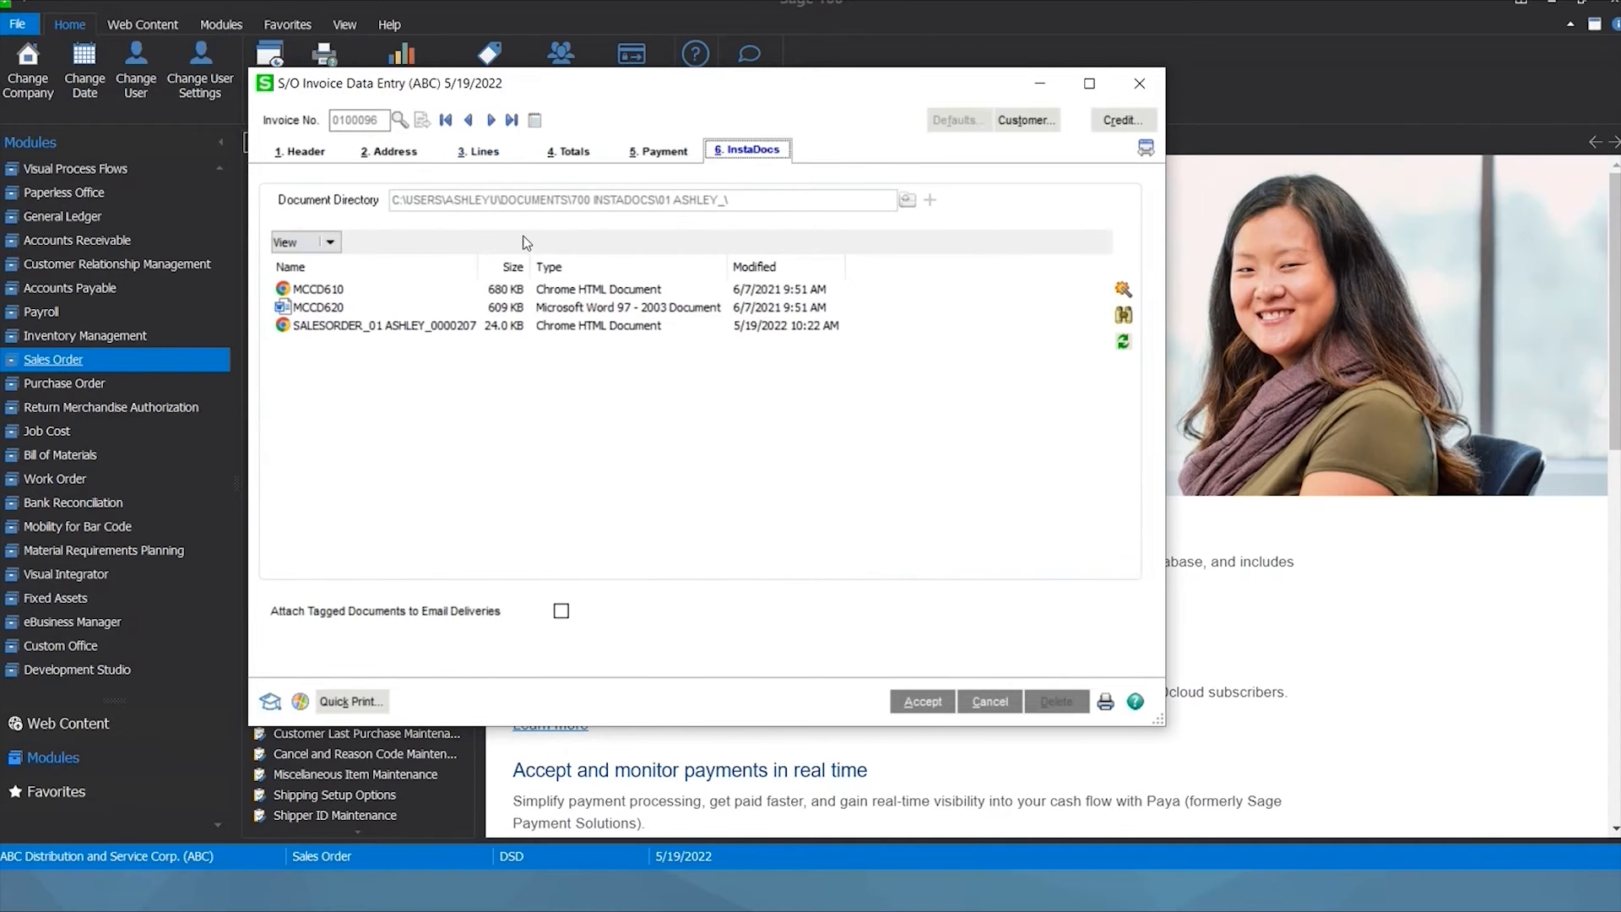
# Review MCCD610, MCCD620 and the order PDF, then enable Attach Tagged Documents to Email Deliveries.
pyautogui.click(319, 294)
pyautogui.click(320, 307)
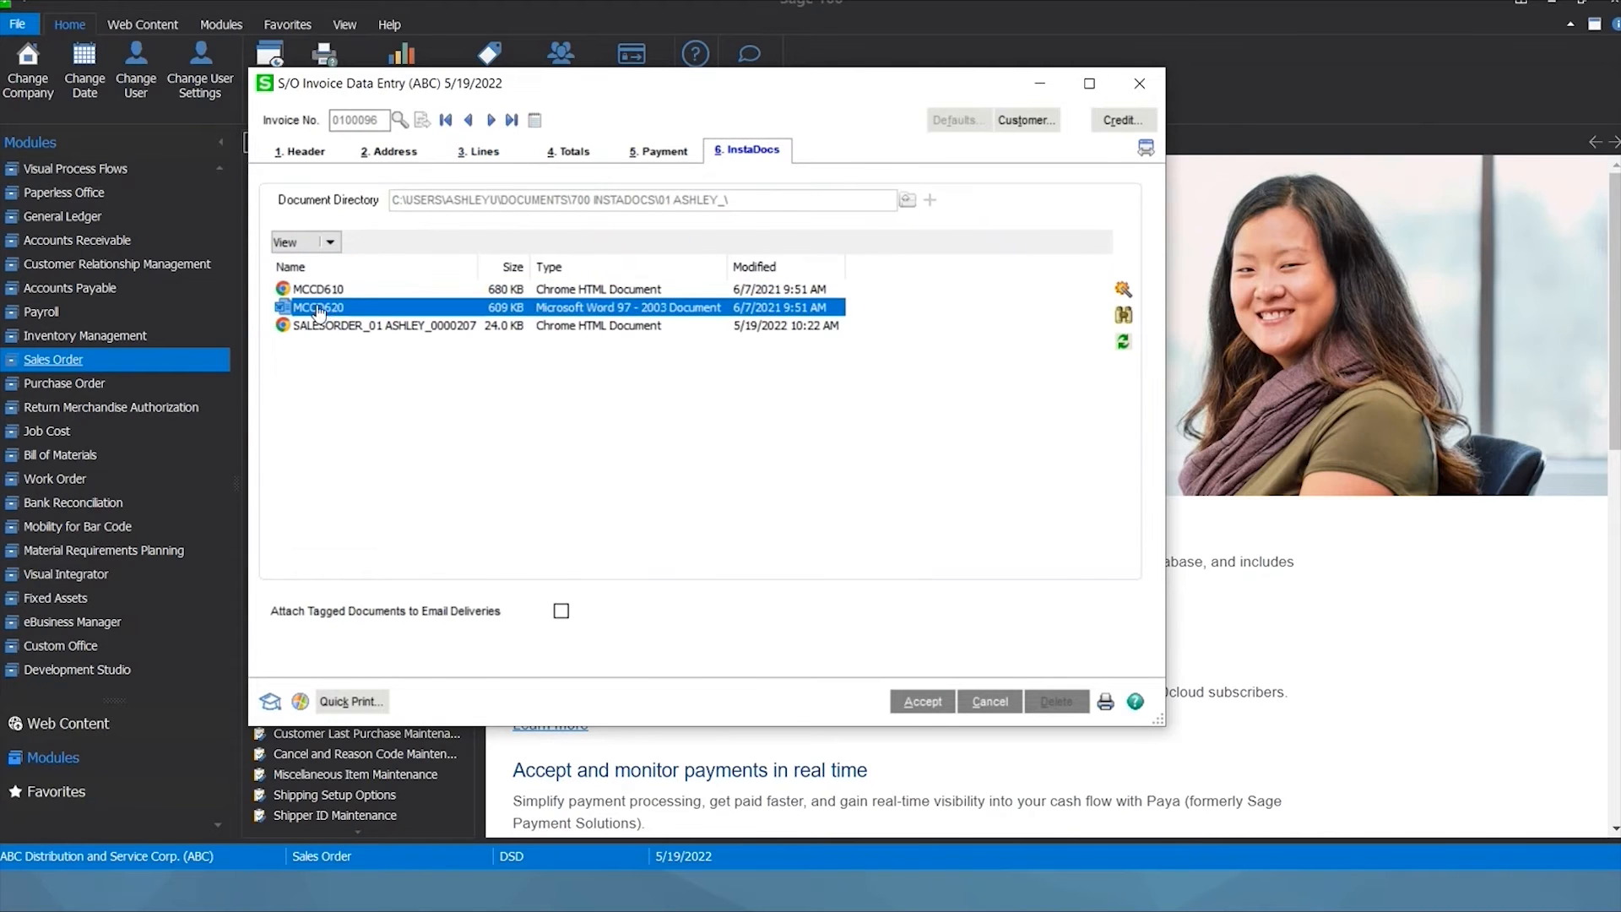
pyautogui.click(322, 326)
pyautogui.click(377, 388)
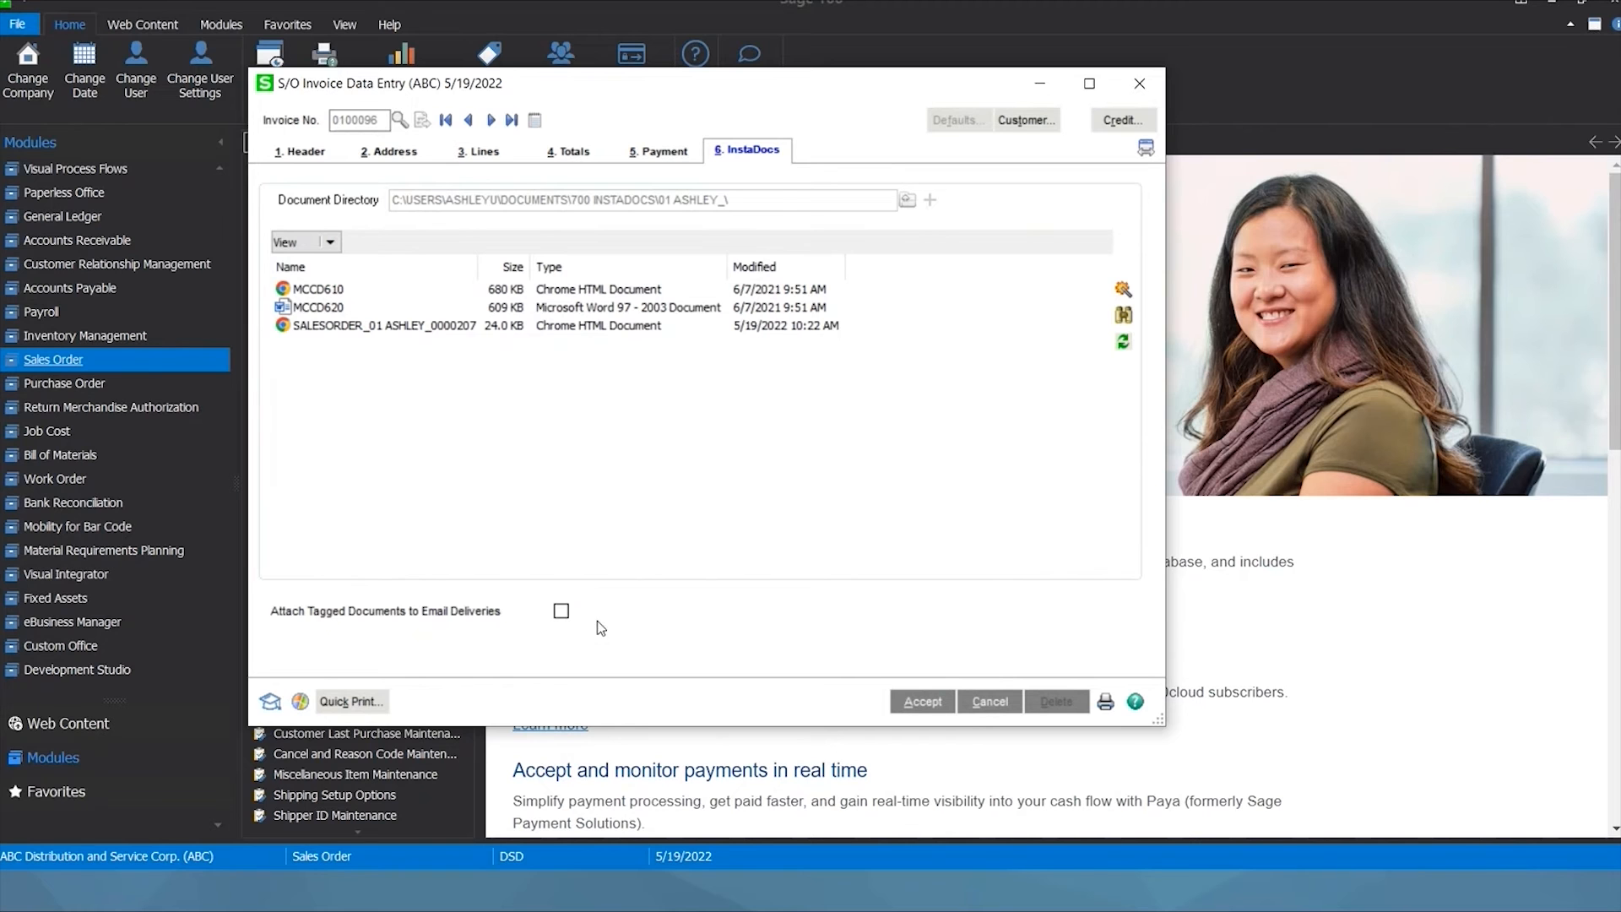
pyautogui.click(562, 612)
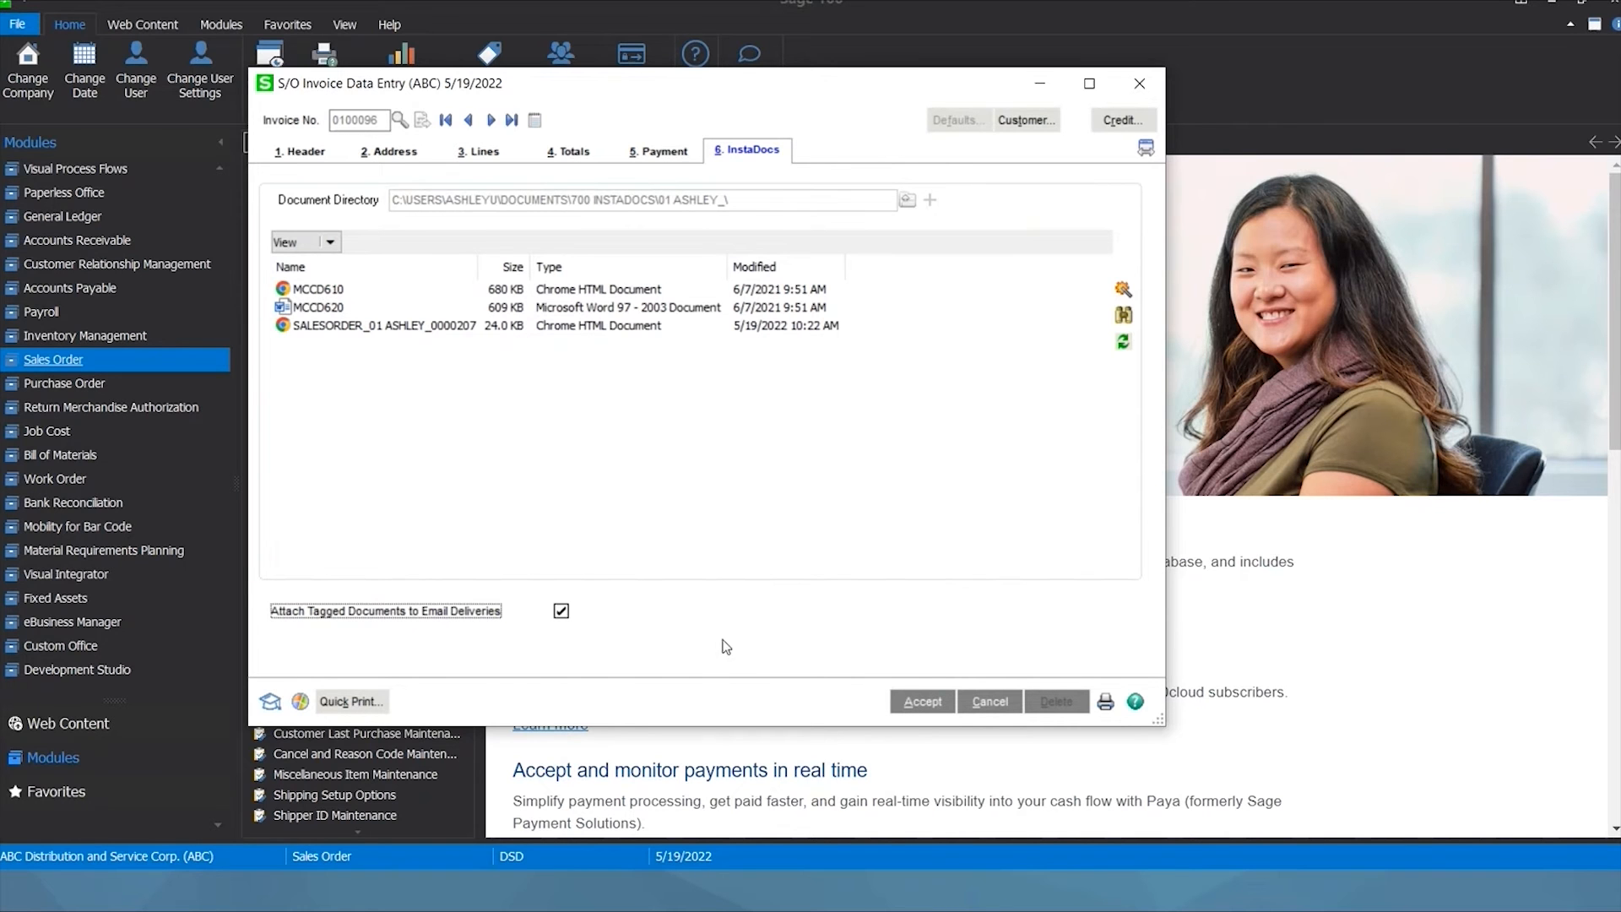
pyautogui.click(368, 330)
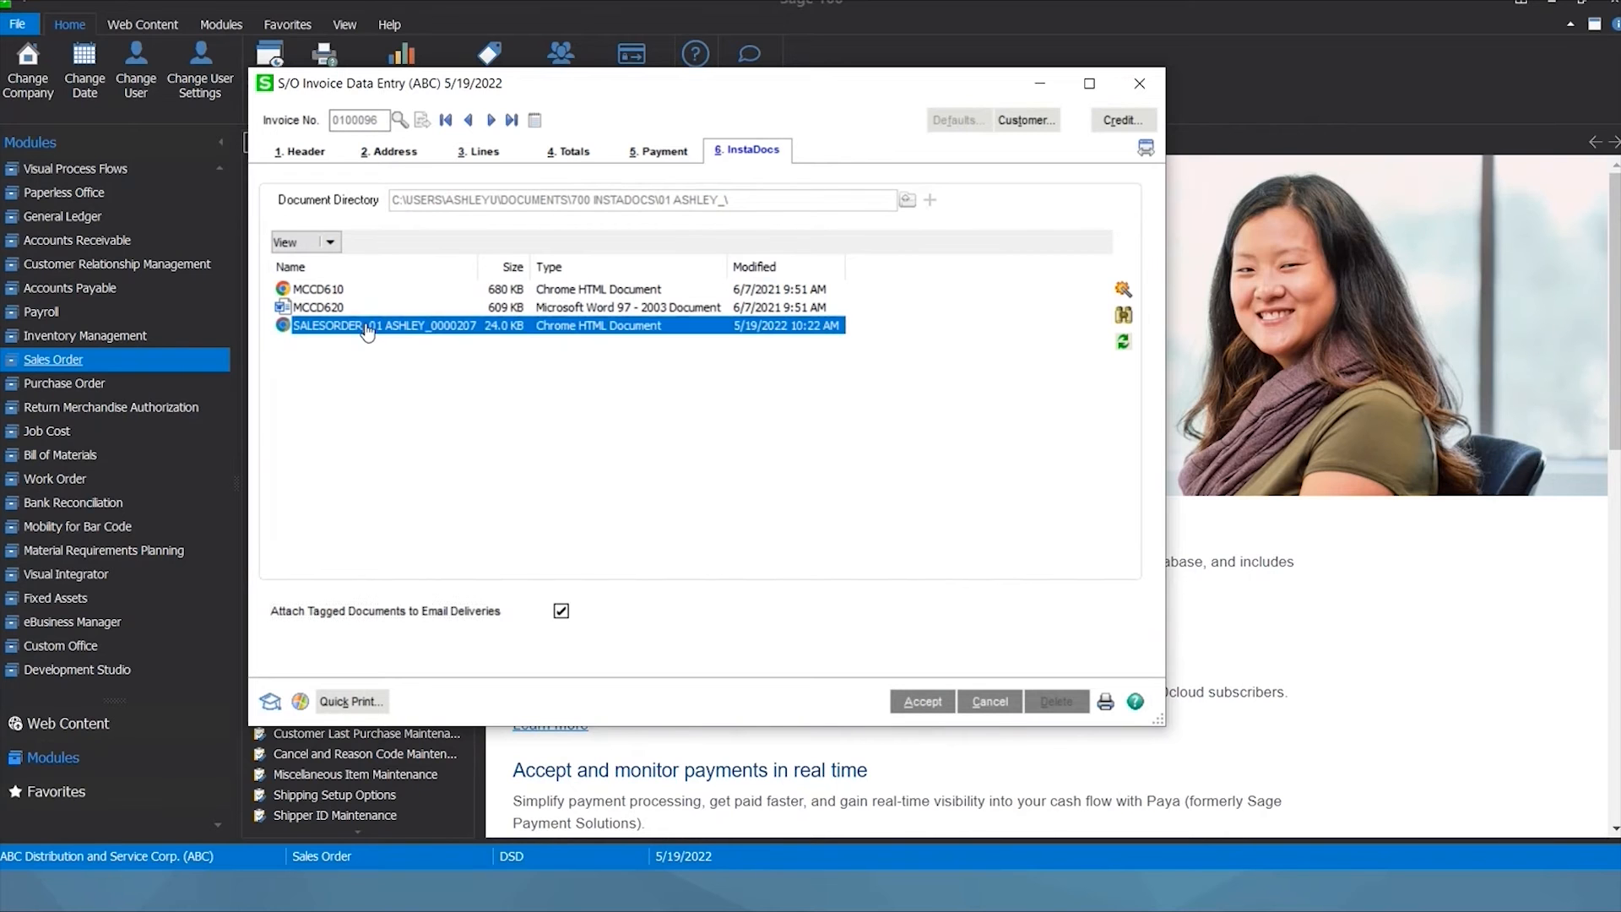
# Tag the sales order PDF with EMAIL alongside 0000207 and 0100096, and accept.
pyautogui.click(1123, 290)
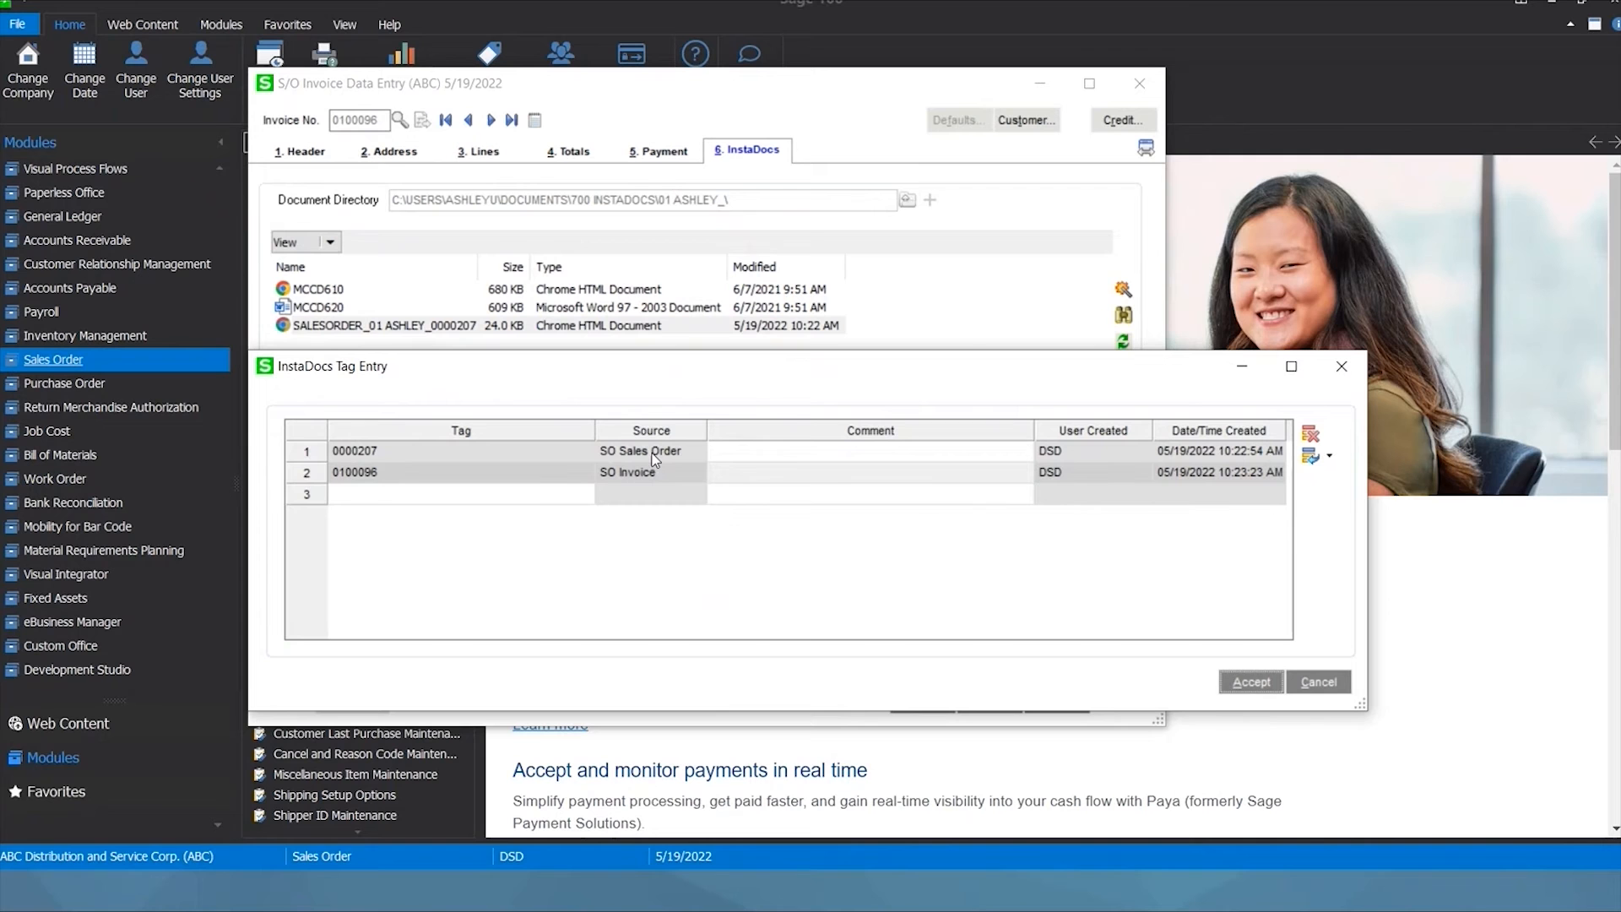
pyautogui.click(533, 496)
pyautogui.write('EMAIL')
pyautogui.press('Tab')
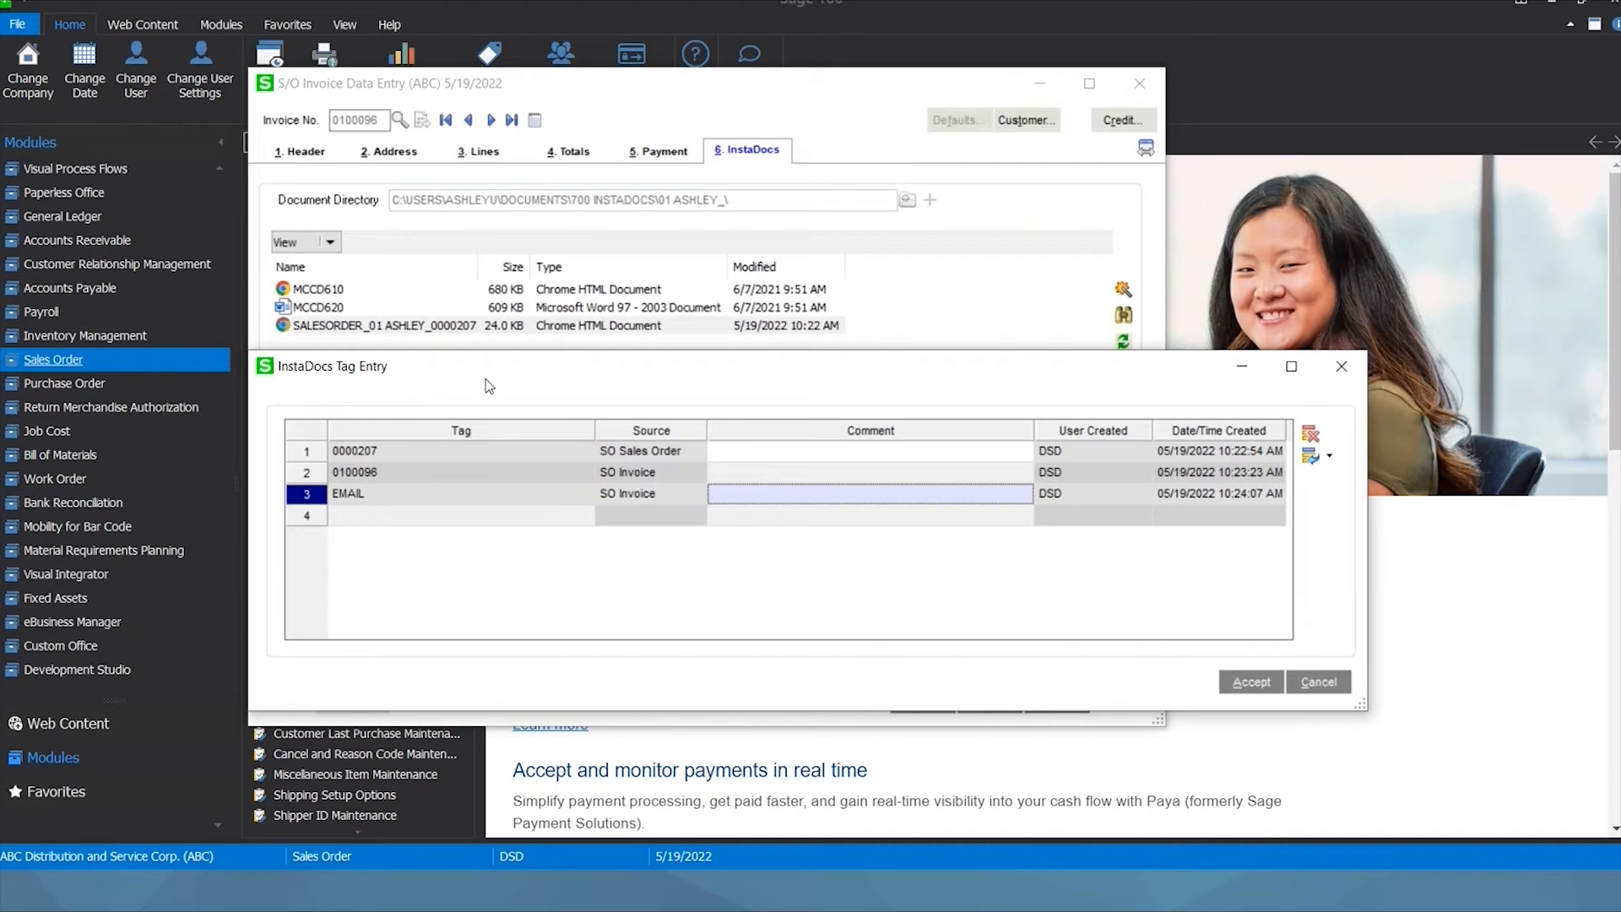
pyautogui.click(1253, 683)
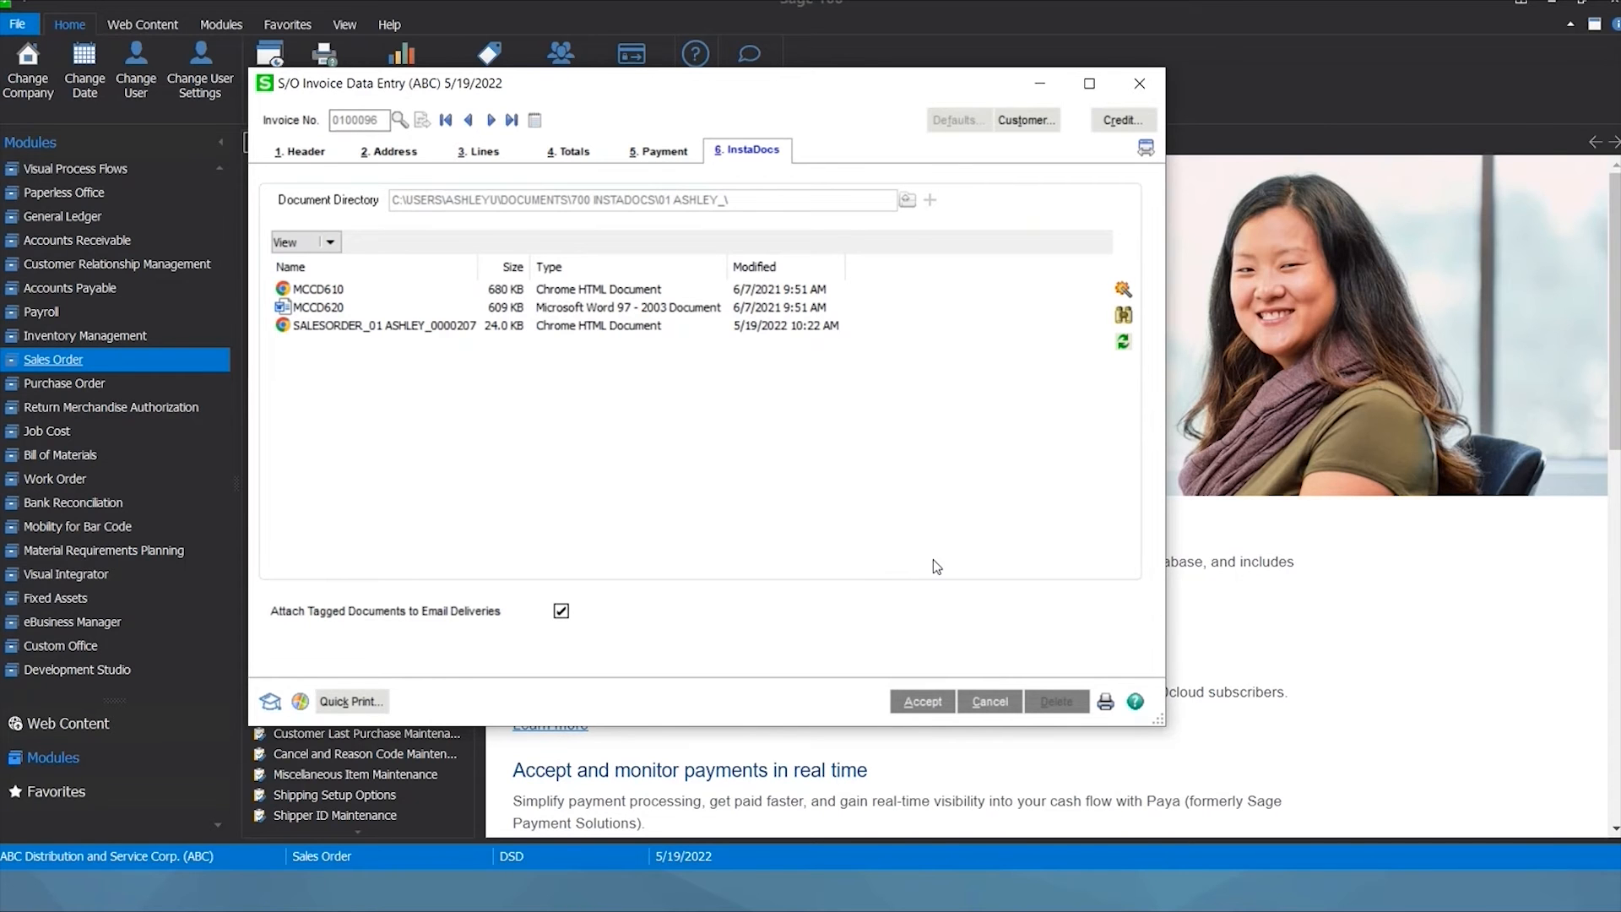
# Save invoice 0100096 and print it with Paperless Office Output set to Electronically Deliver Only.
pyautogui.click(363, 703)
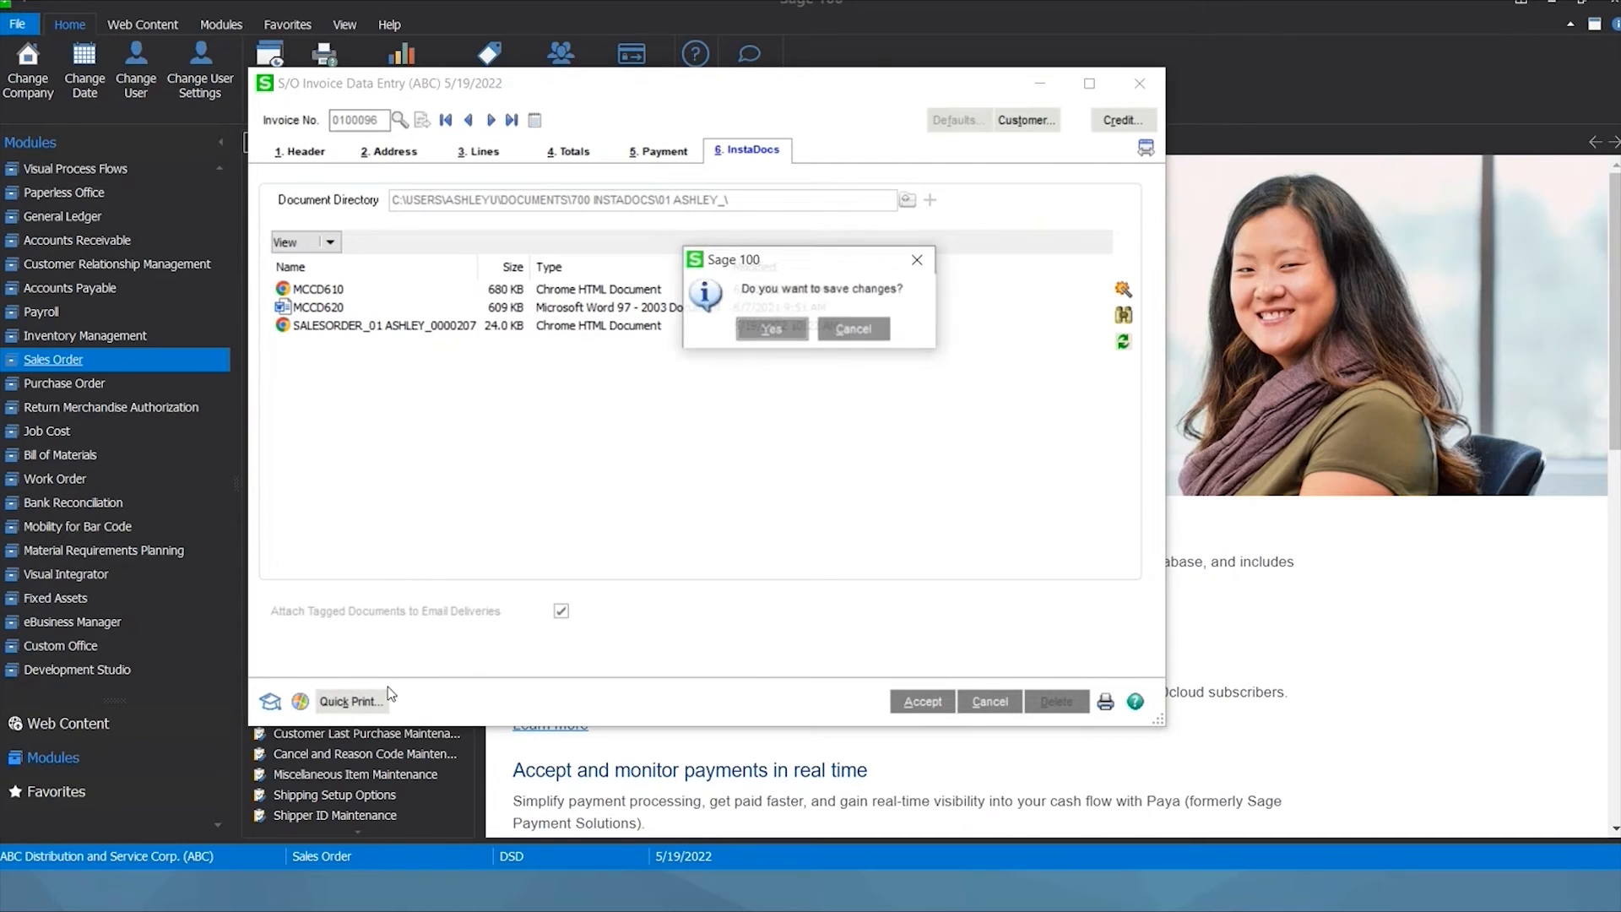
pyautogui.click(772, 330)
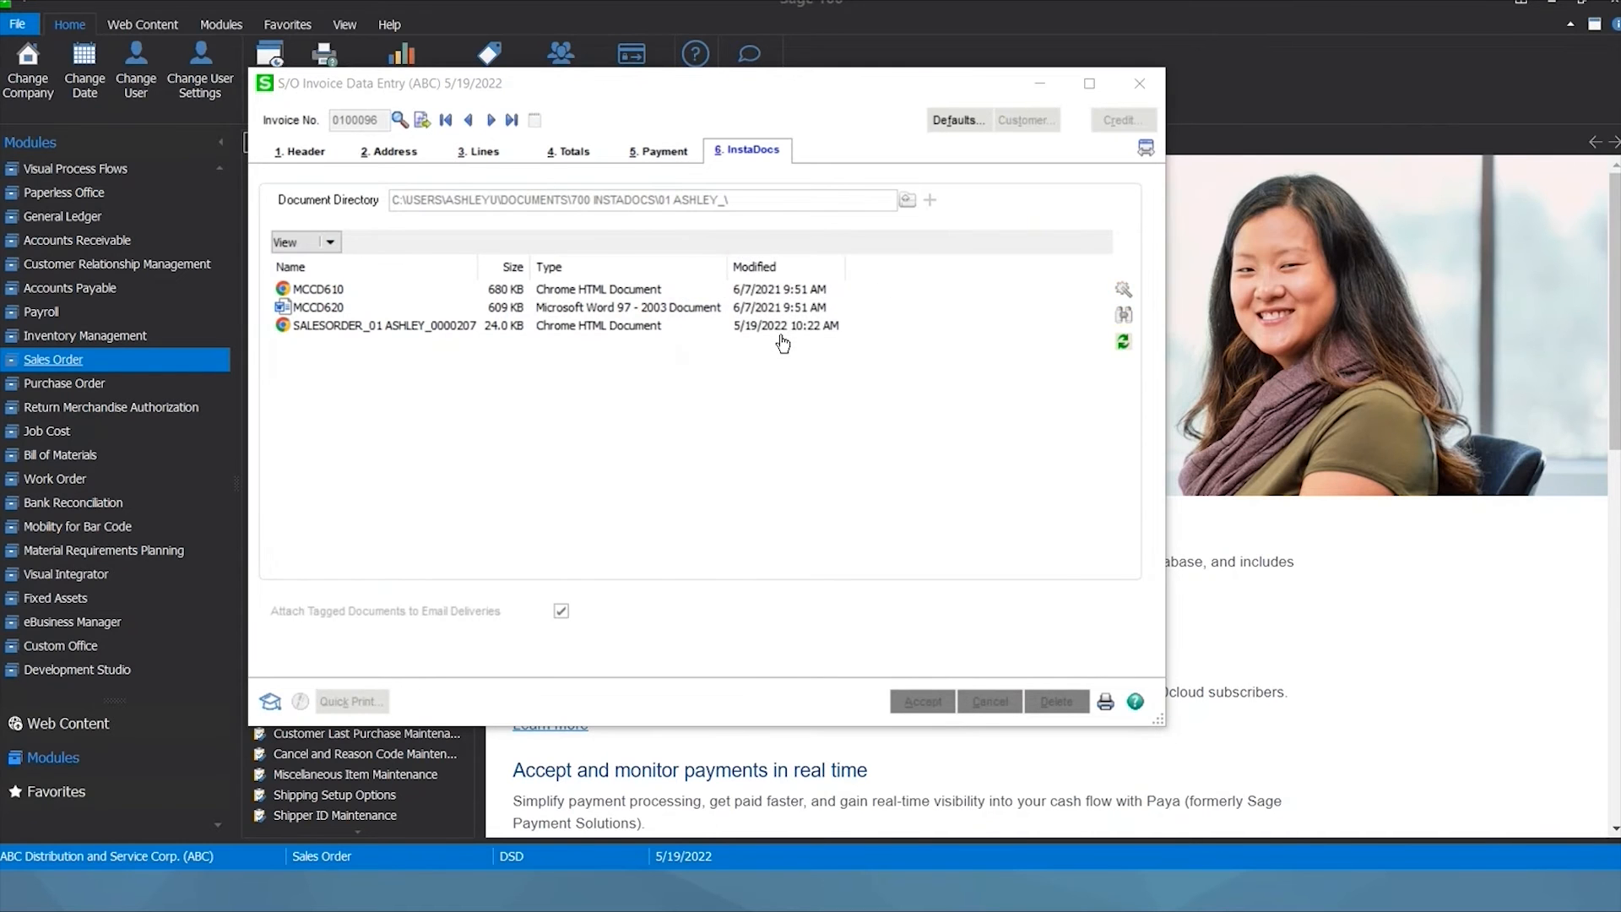
pyautogui.click(796, 431)
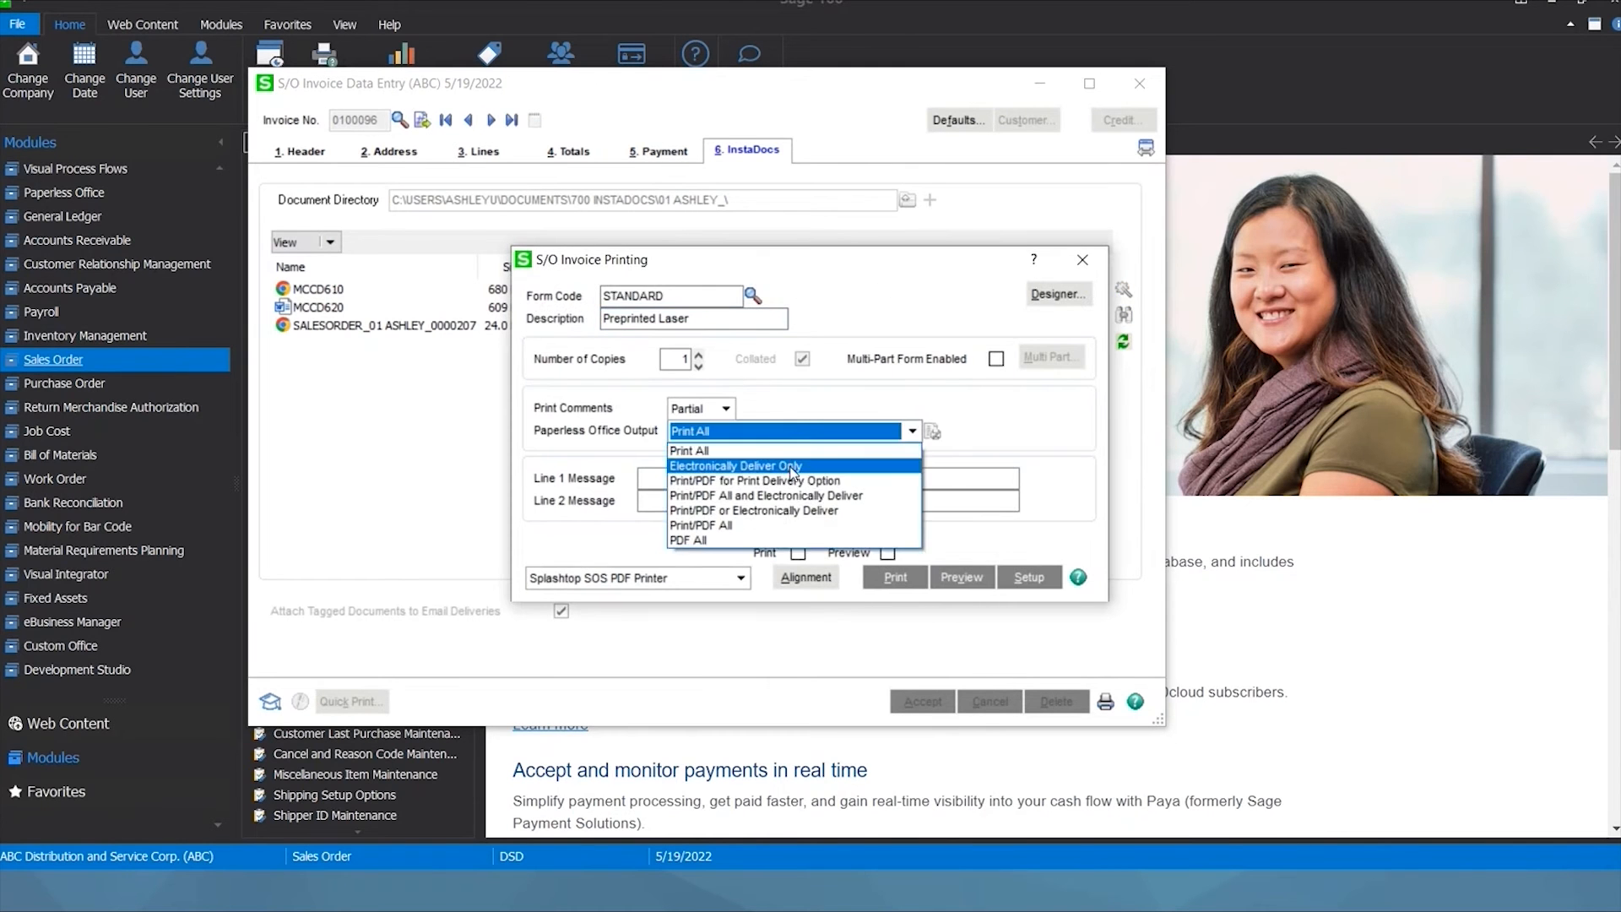
pyautogui.click(795, 464)
pyautogui.click(895, 579)
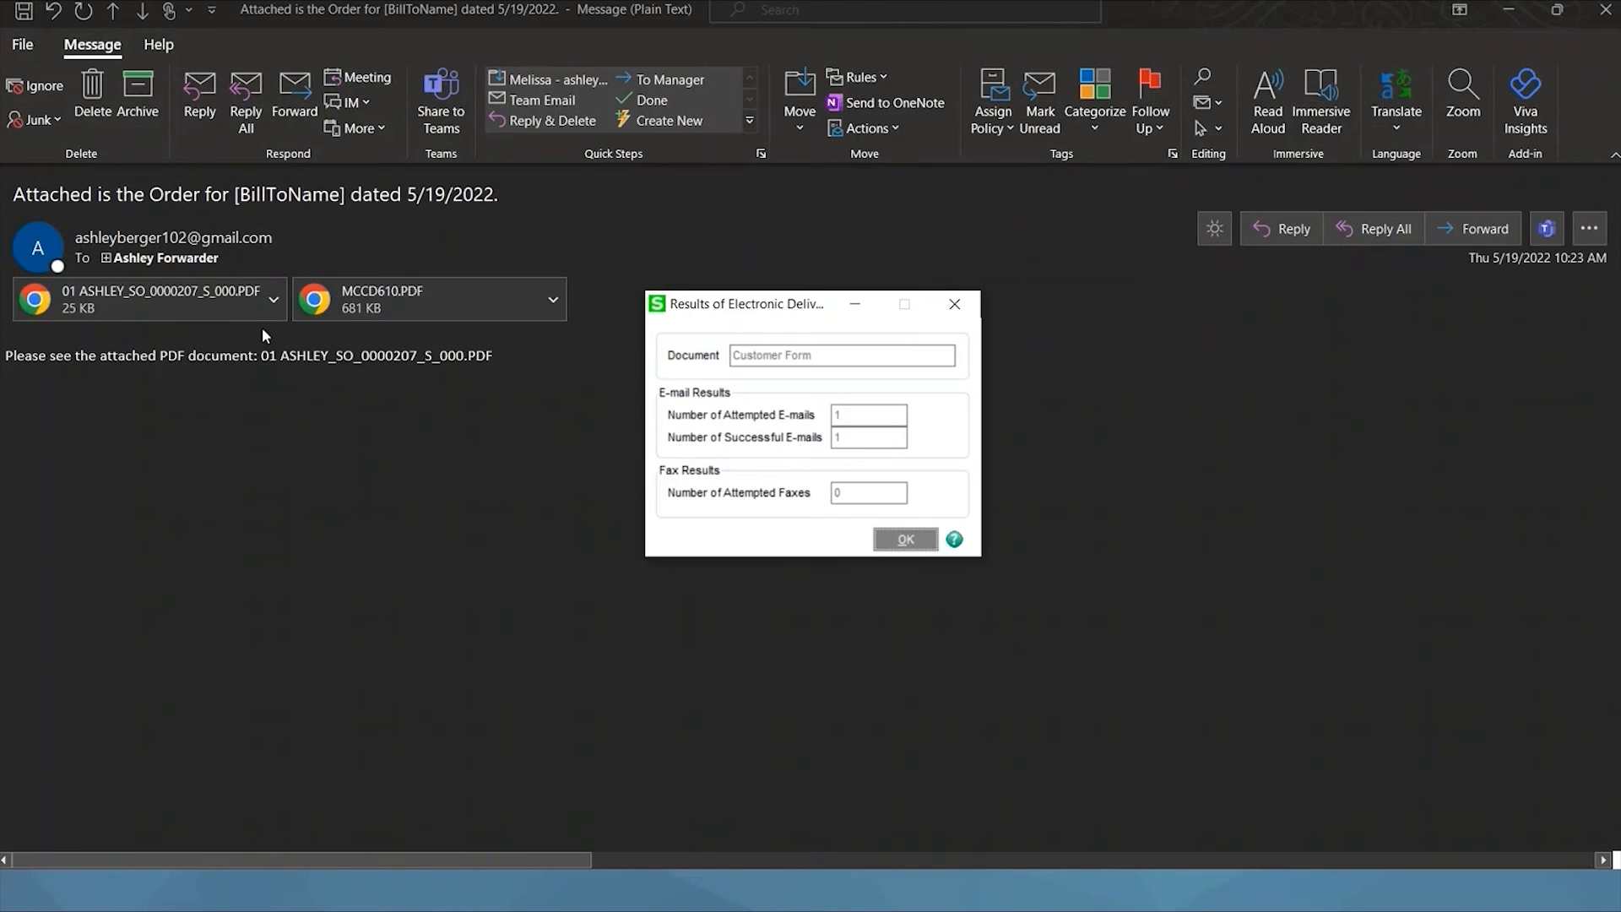
# Dismiss the delivery results, store the invoice PDF in InstaDocs, and minimize the invoice window.
pyautogui.click(905, 538)
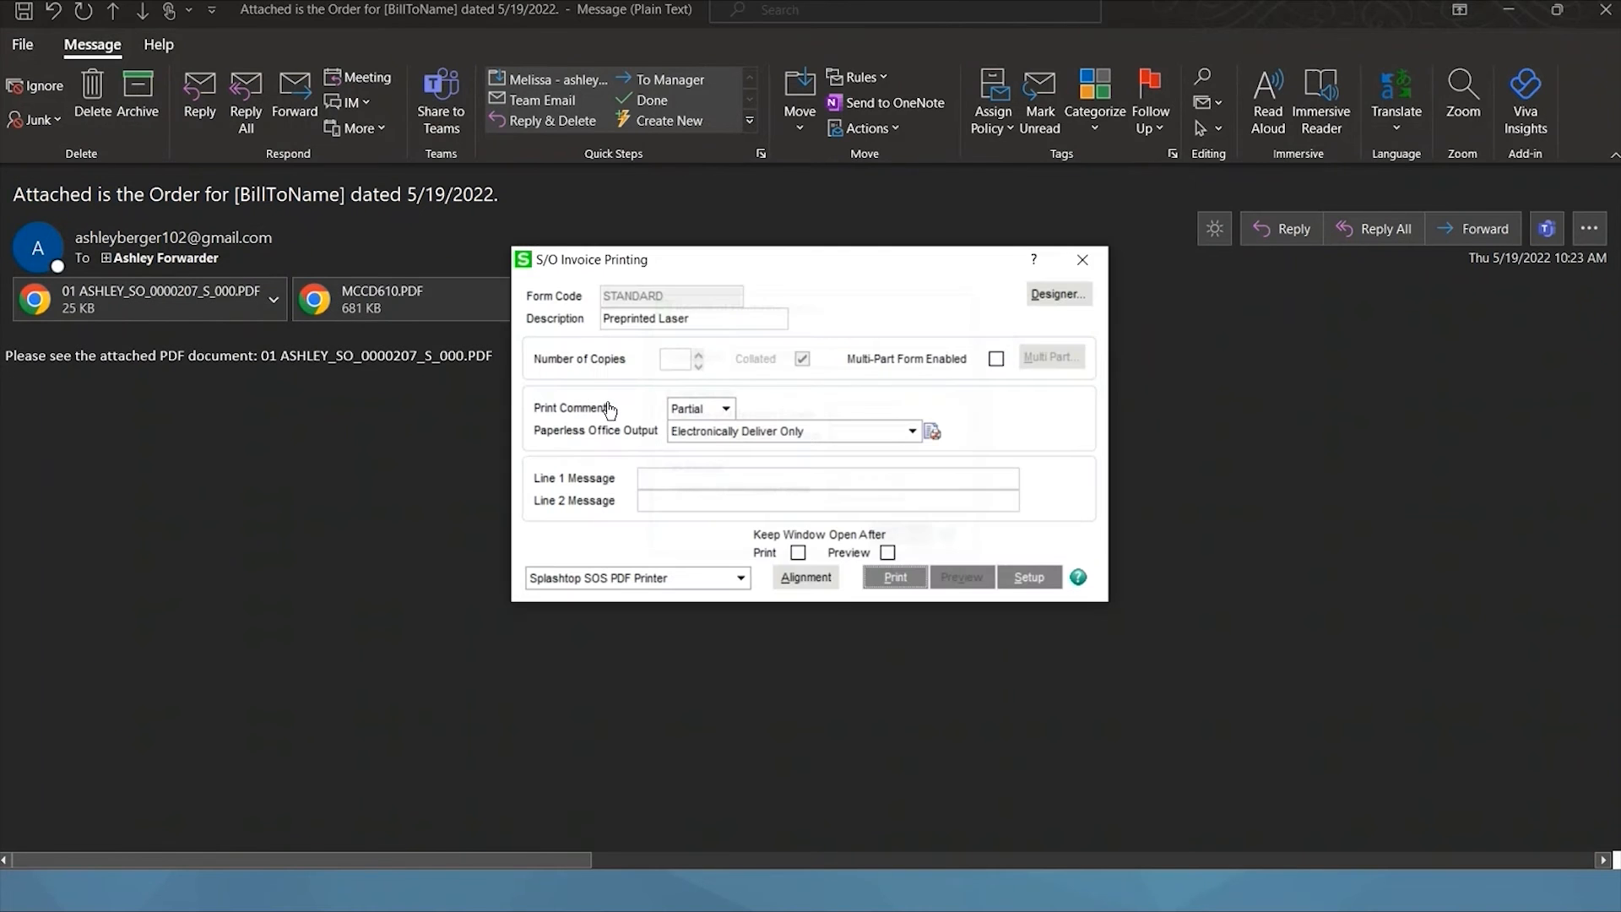
pyautogui.click(771, 329)
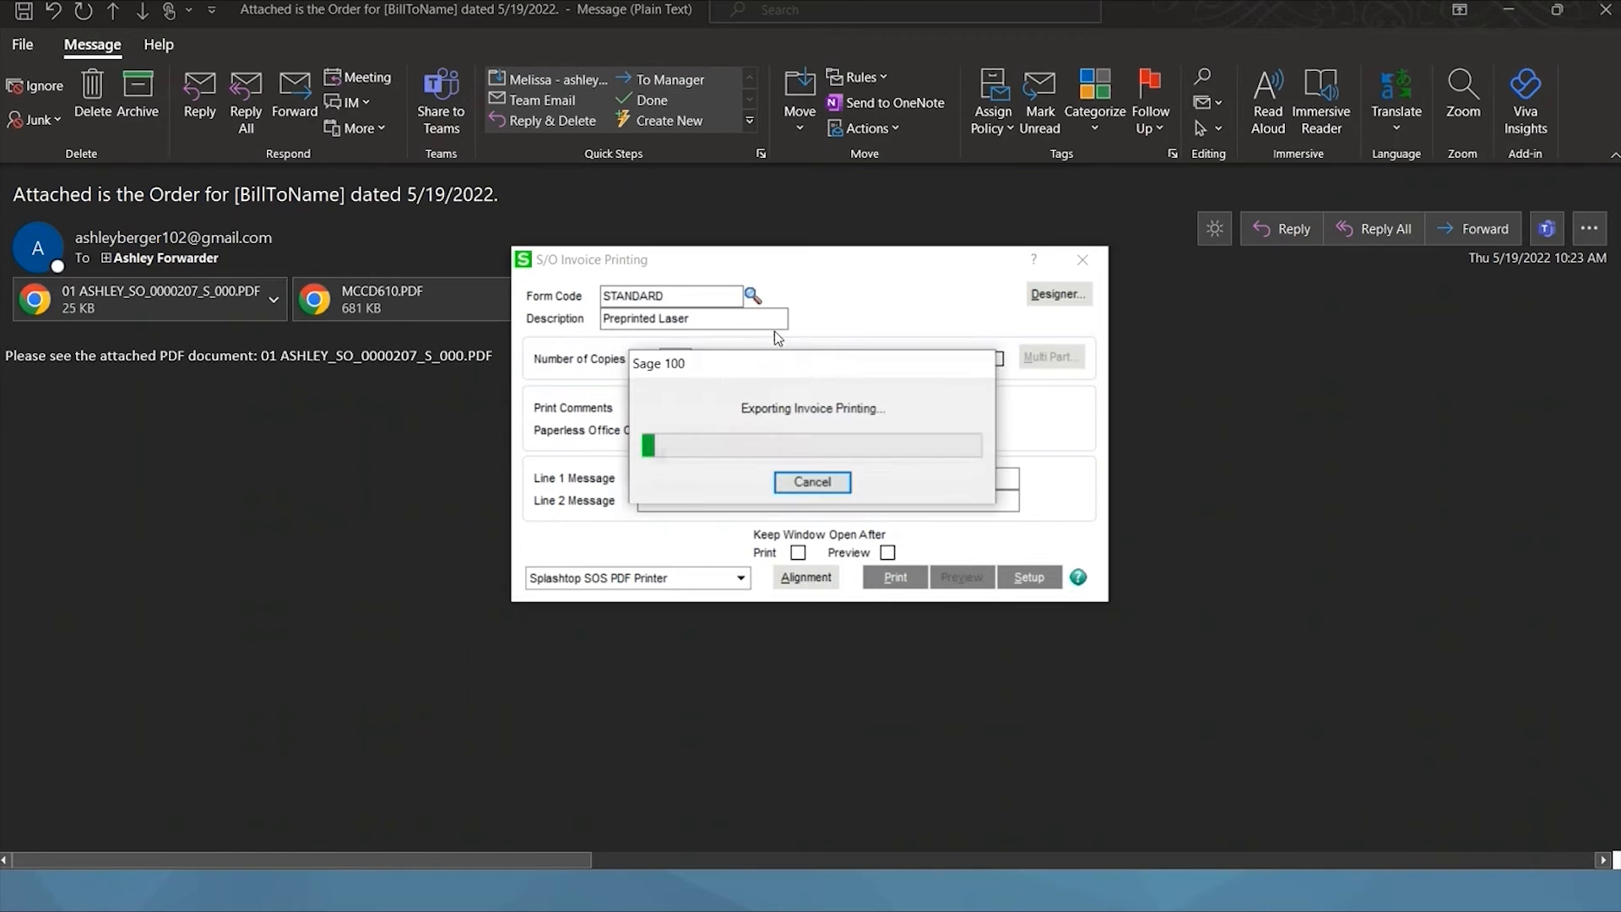
pyautogui.click(818, 378)
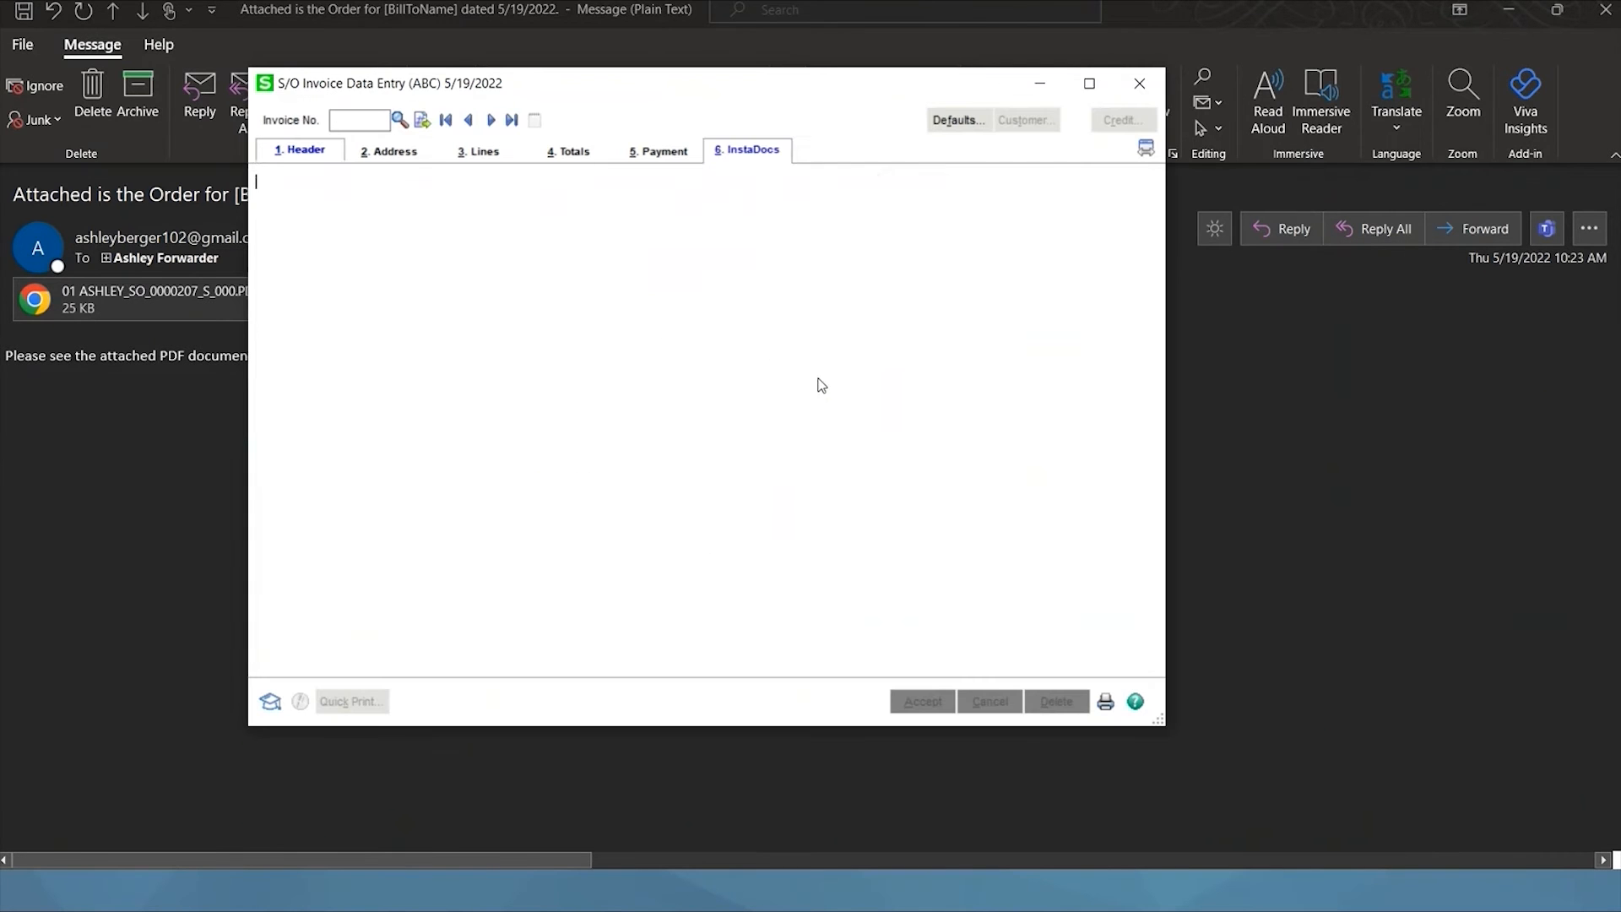
pyautogui.click(1046, 84)
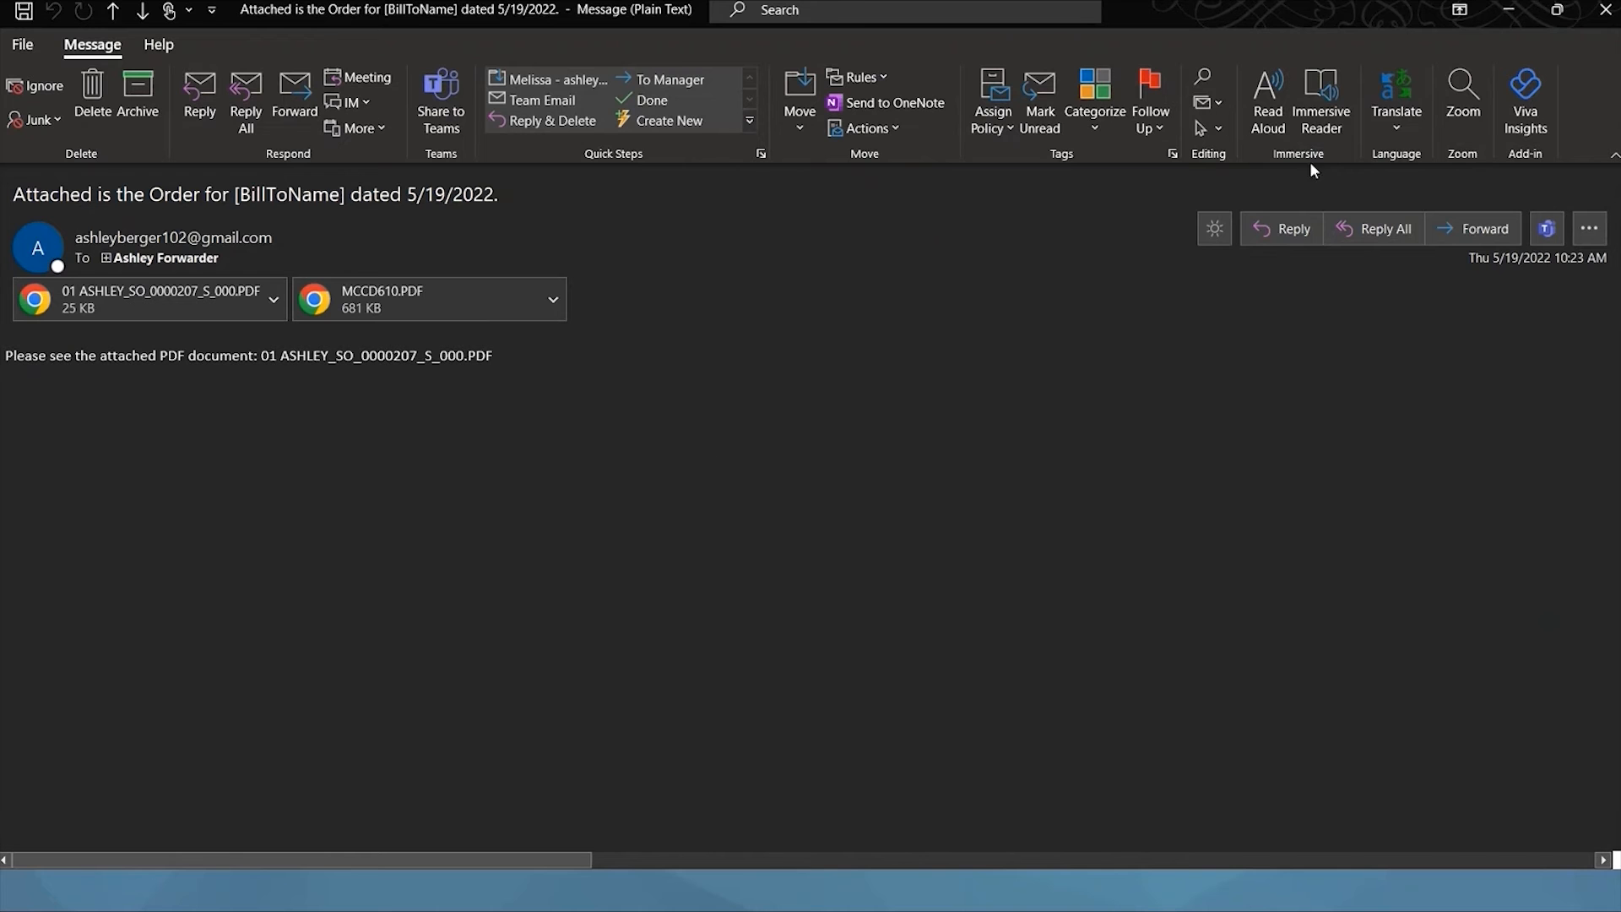
# Close Outlook and reload invoice 0100096 in Invoice Data Entry.
pyautogui.click(1605, 10)
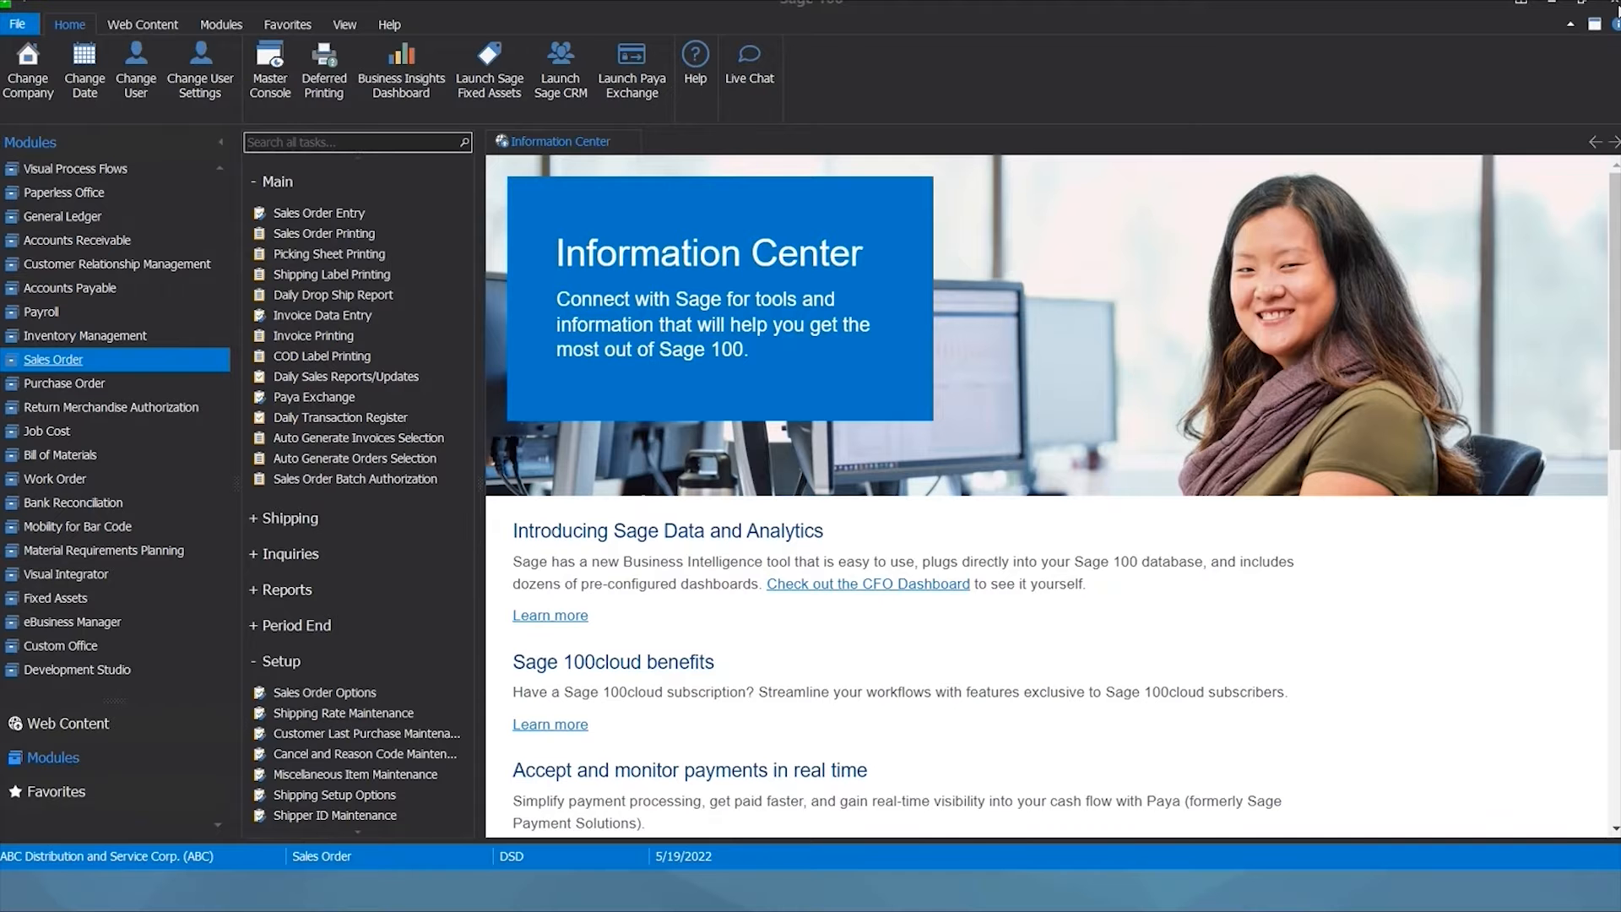
pyautogui.click(325, 315)
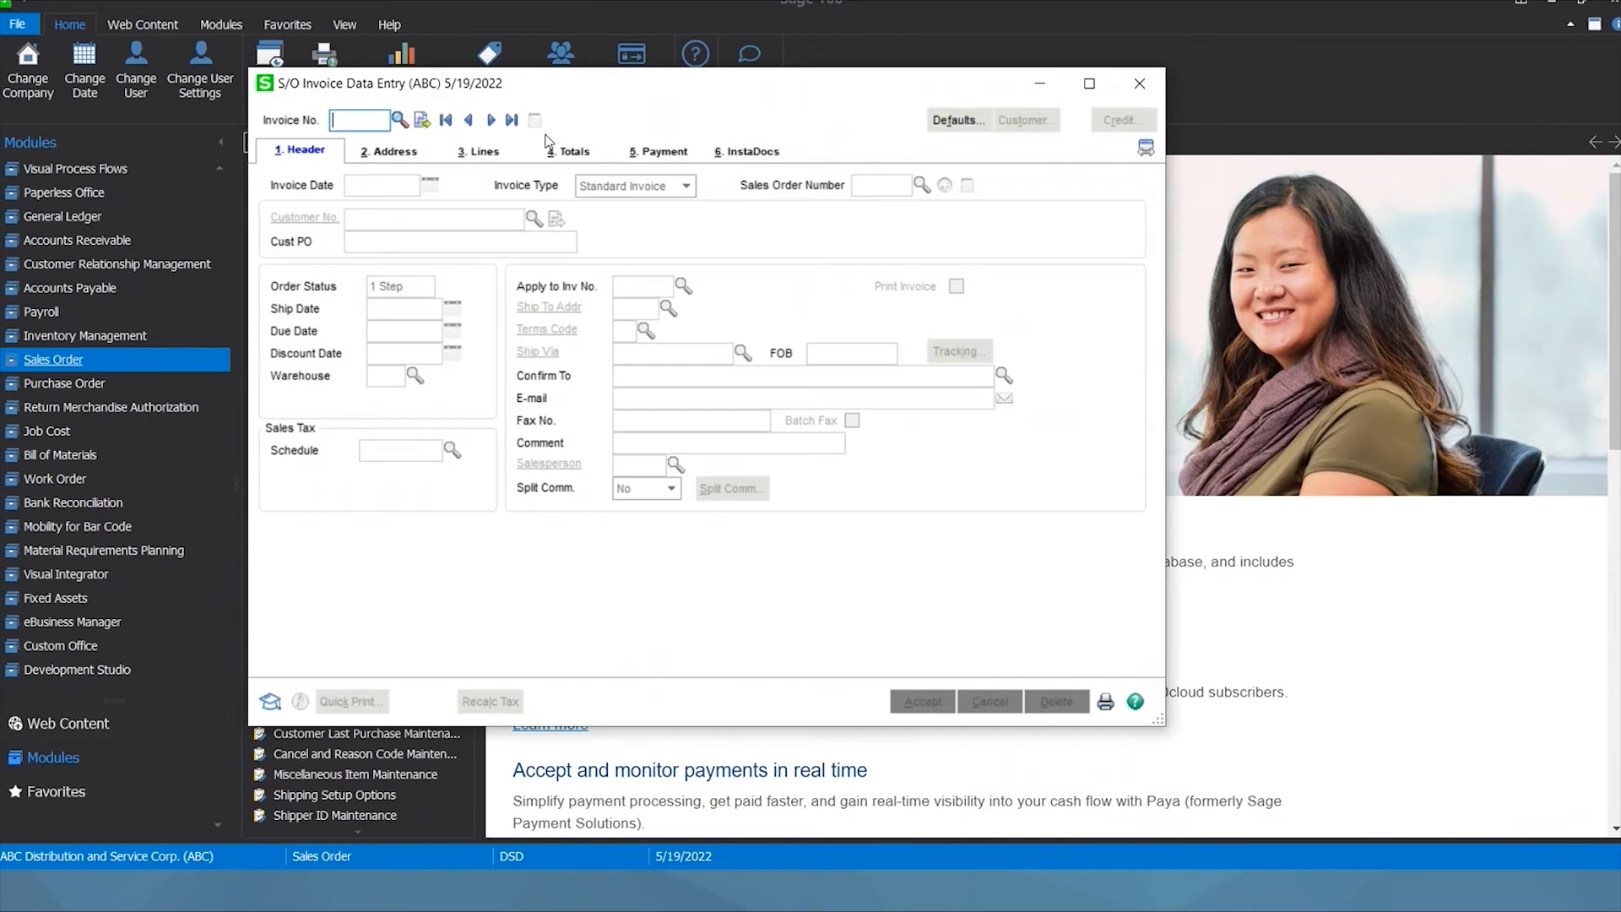
pyautogui.click(512, 120)
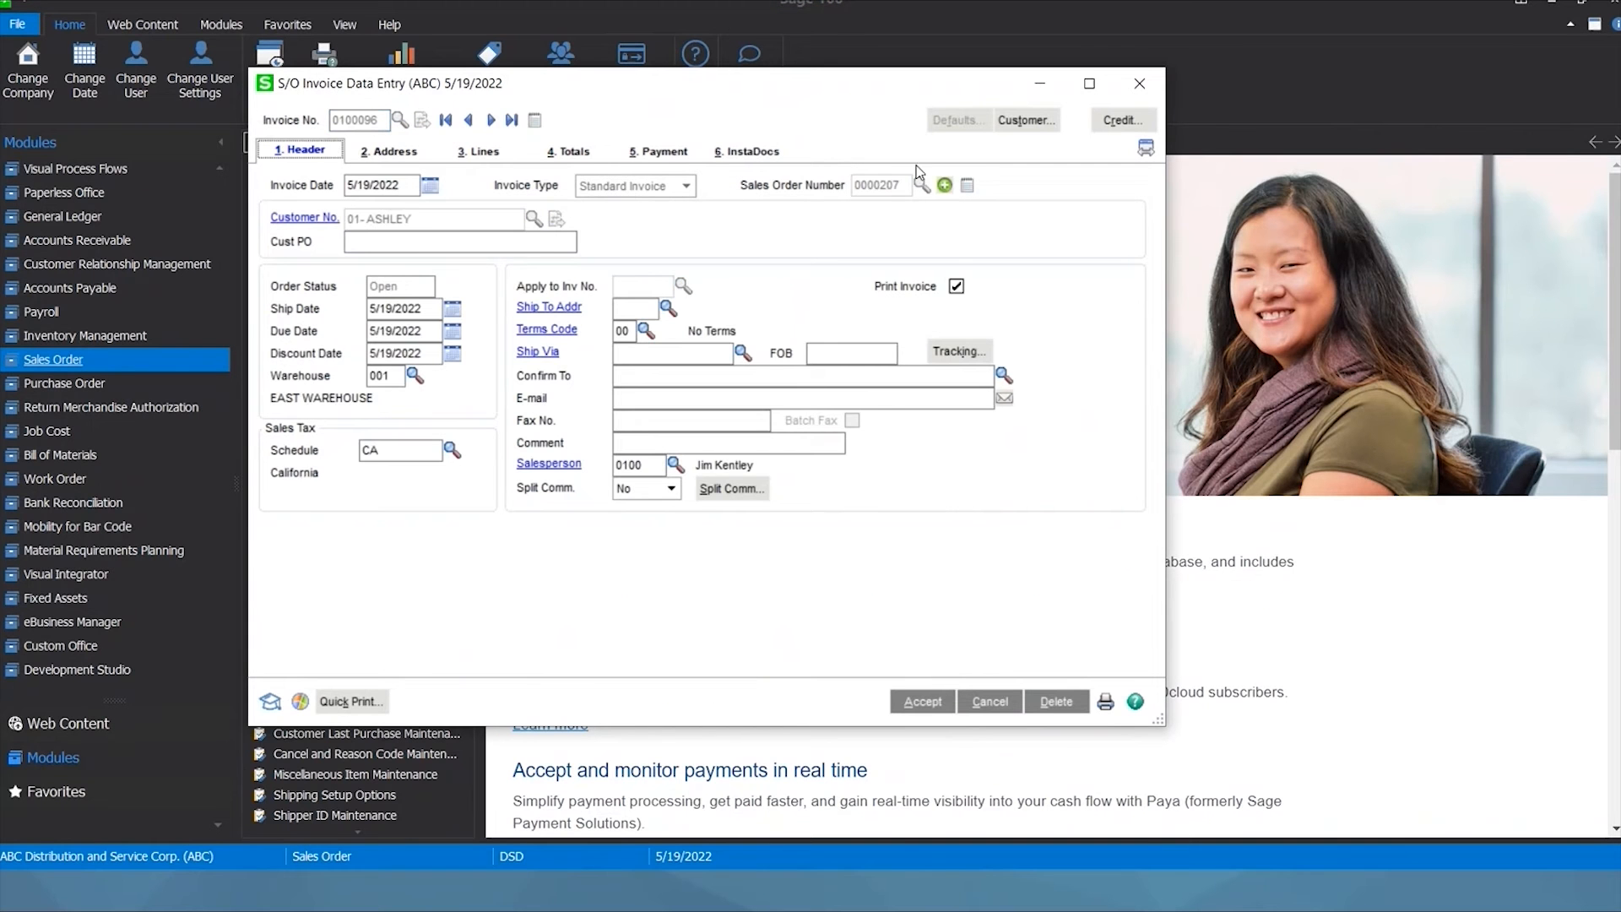
# Check InstaDocs lists the invoice PDF, sales order, MCCD610 and MCCD620, then accept and close.
pyautogui.click(781, 154)
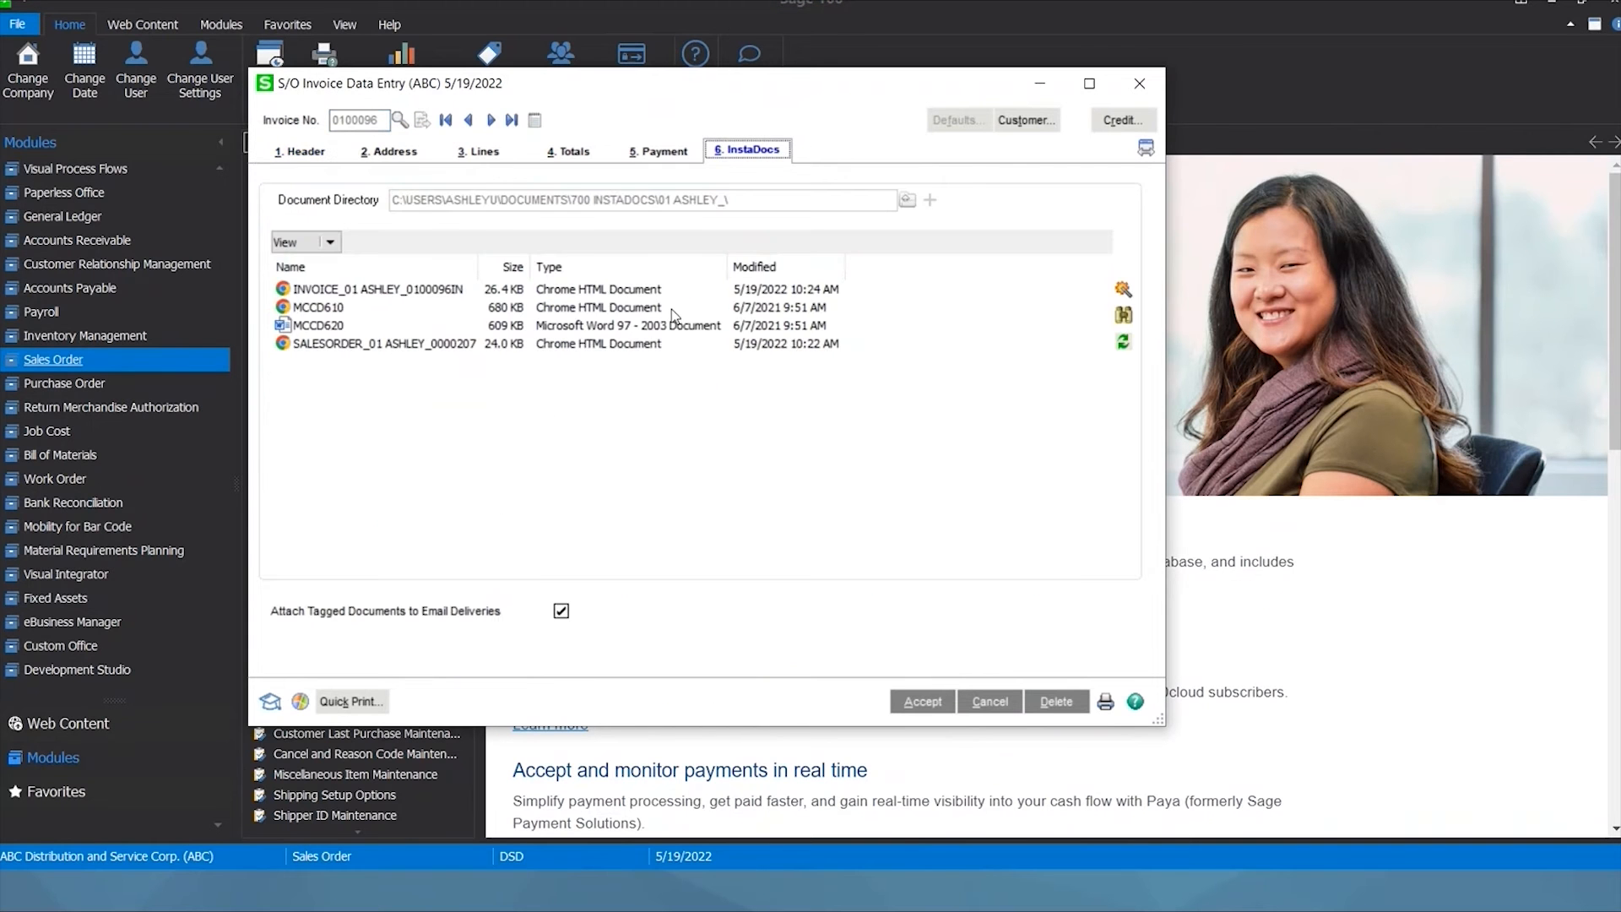
pyautogui.click(403, 346)
pyautogui.click(342, 289)
pyautogui.click(342, 308)
pyautogui.click(342, 328)
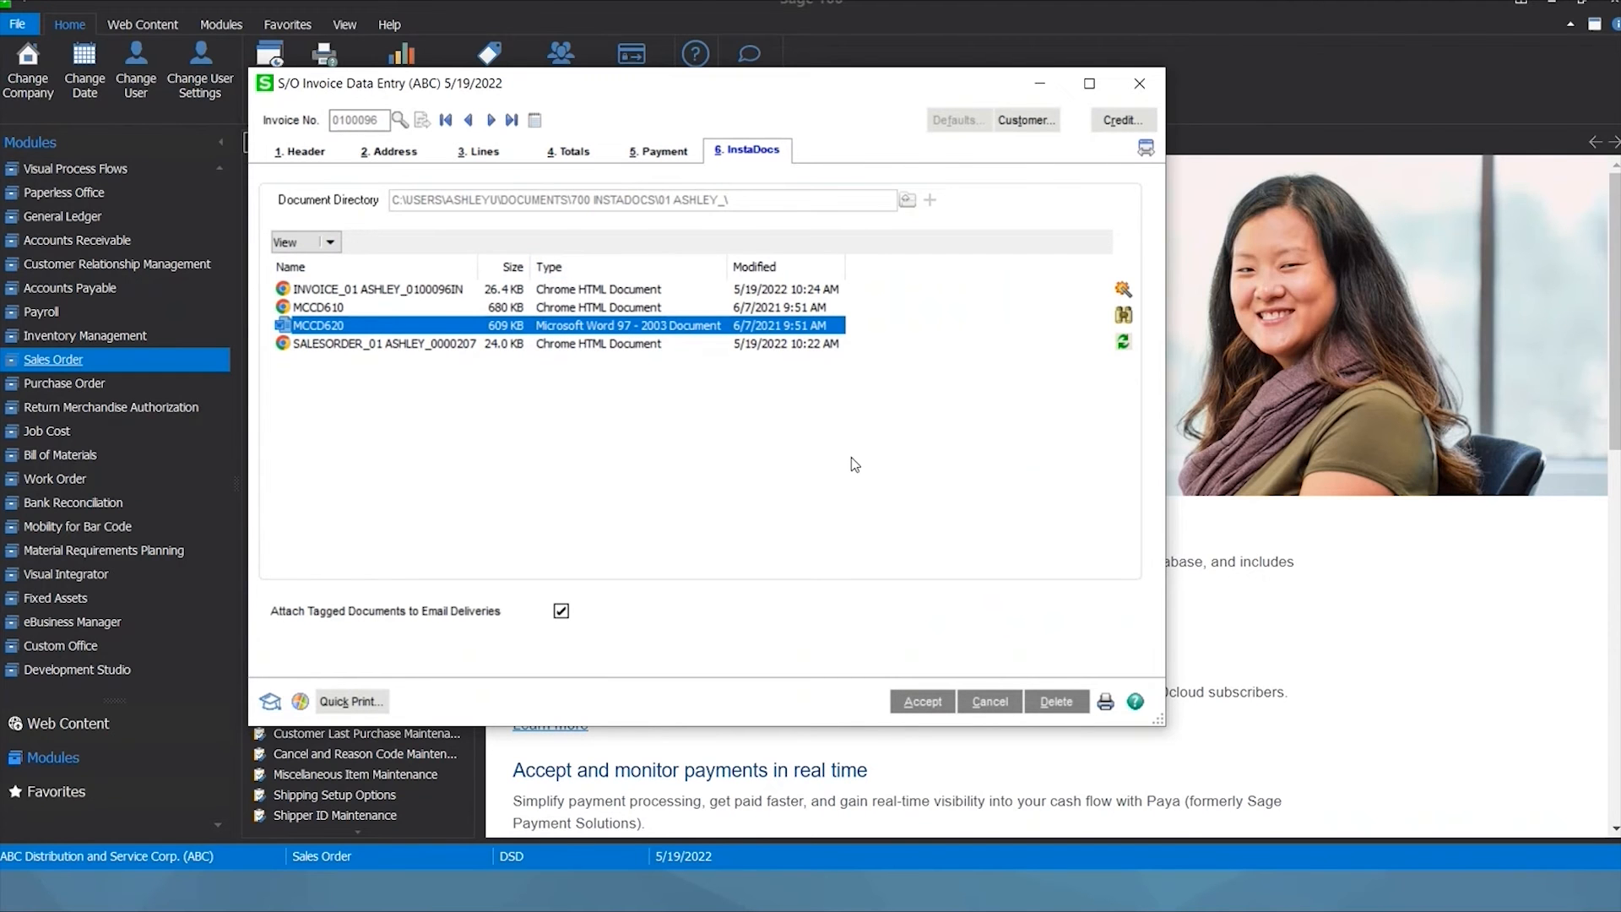
pyautogui.click(932, 708)
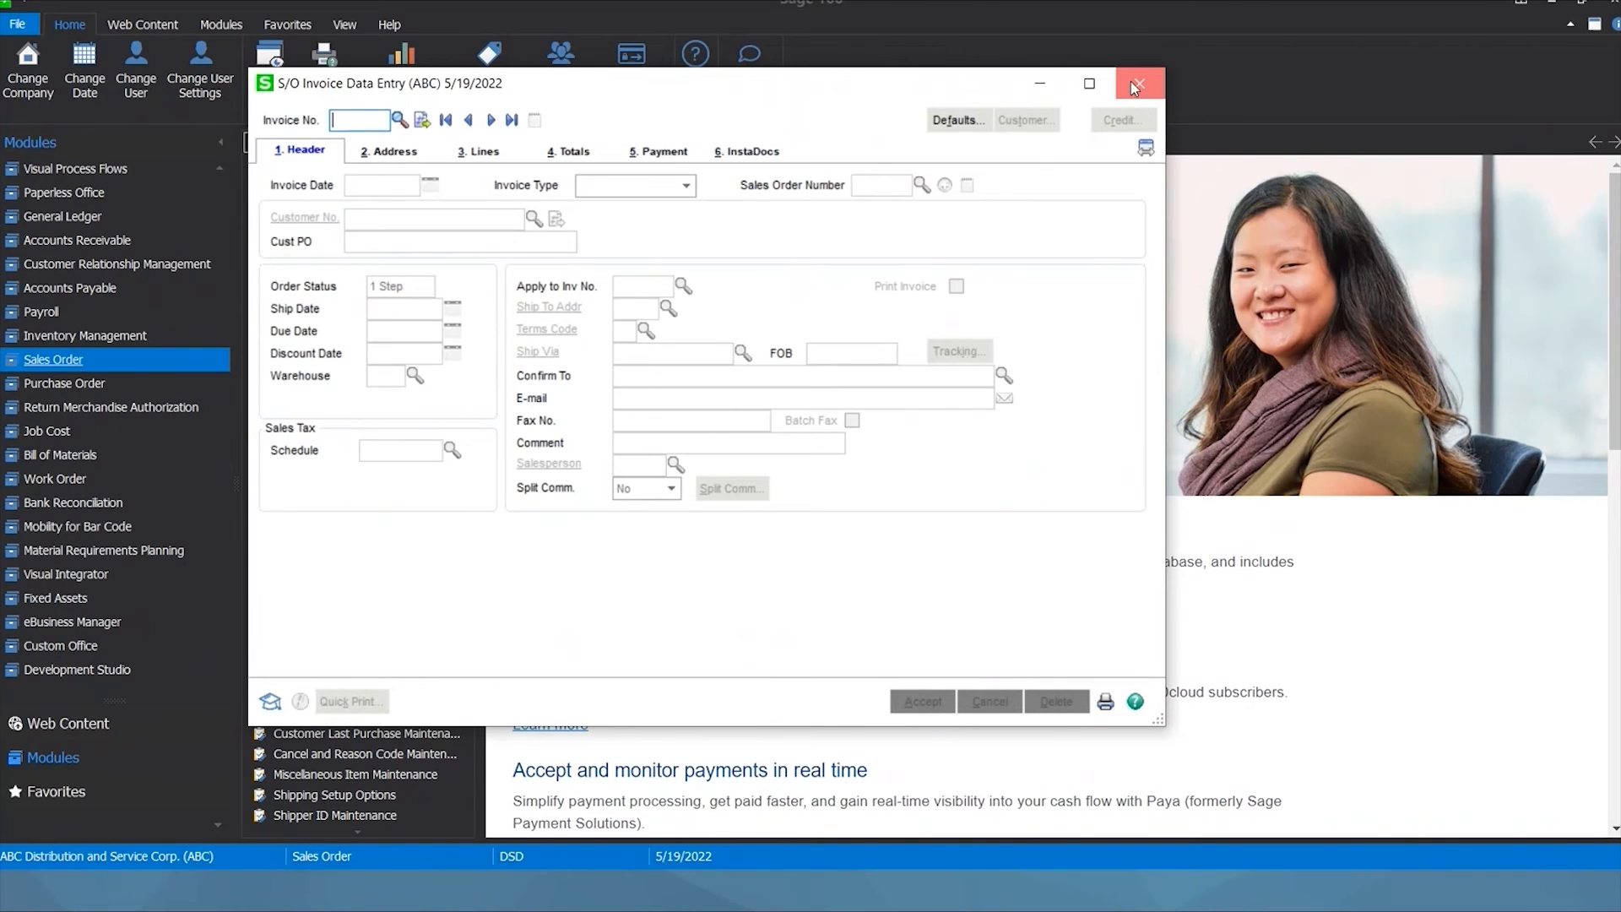
pyautogui.click(1137, 83)
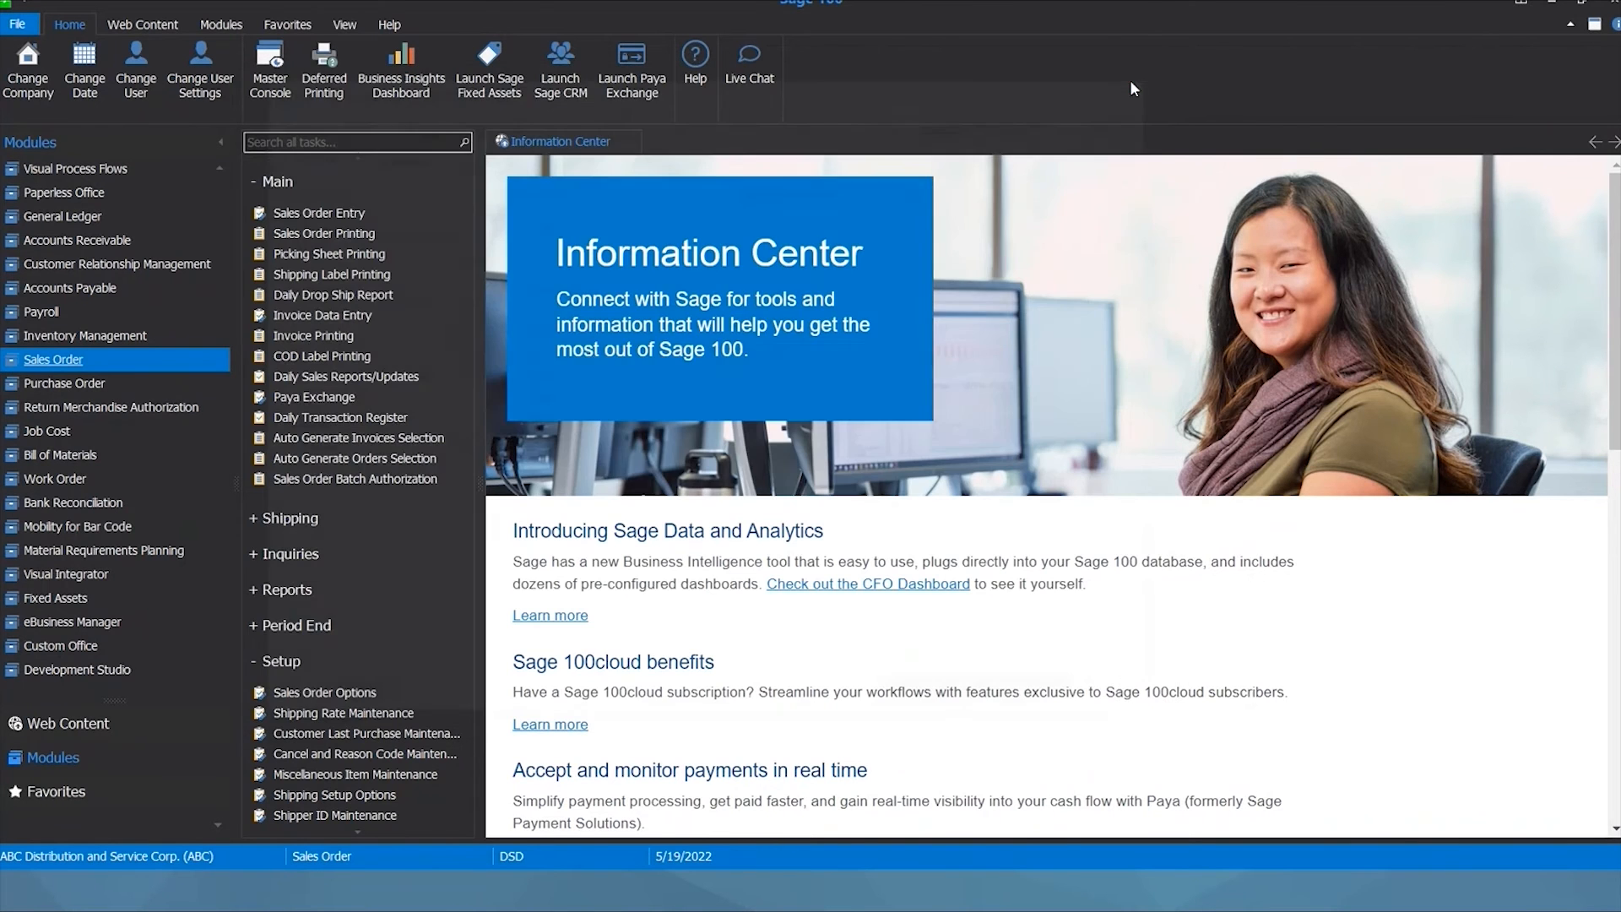
pyautogui.click(314, 561)
pyautogui.click(384, 668)
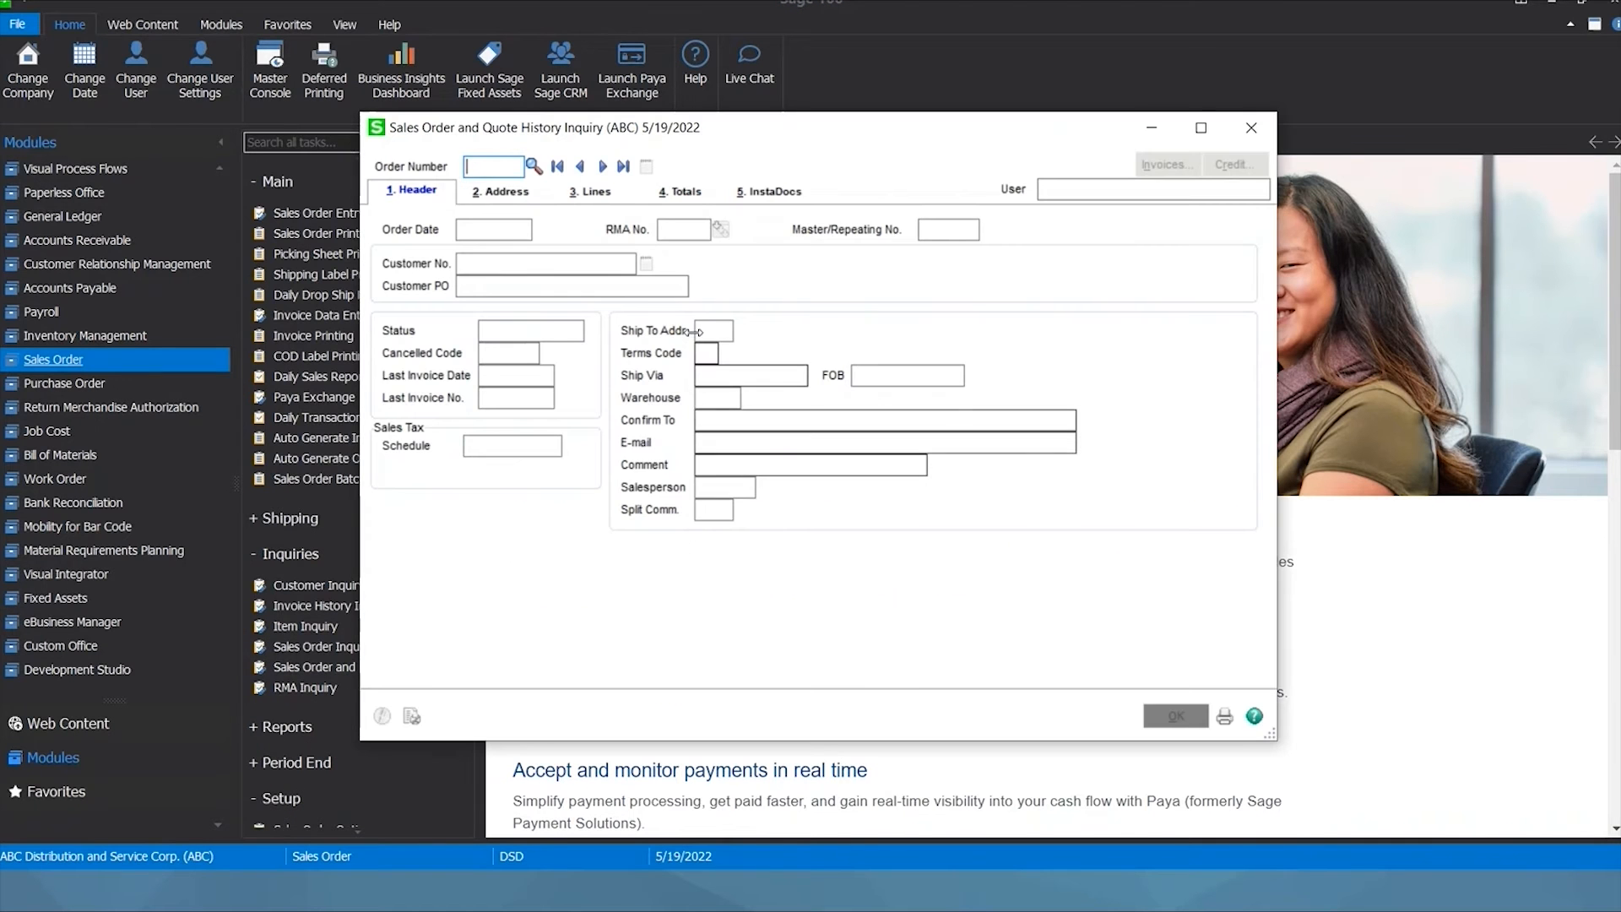
pyautogui.click(623, 166)
pyautogui.click(776, 196)
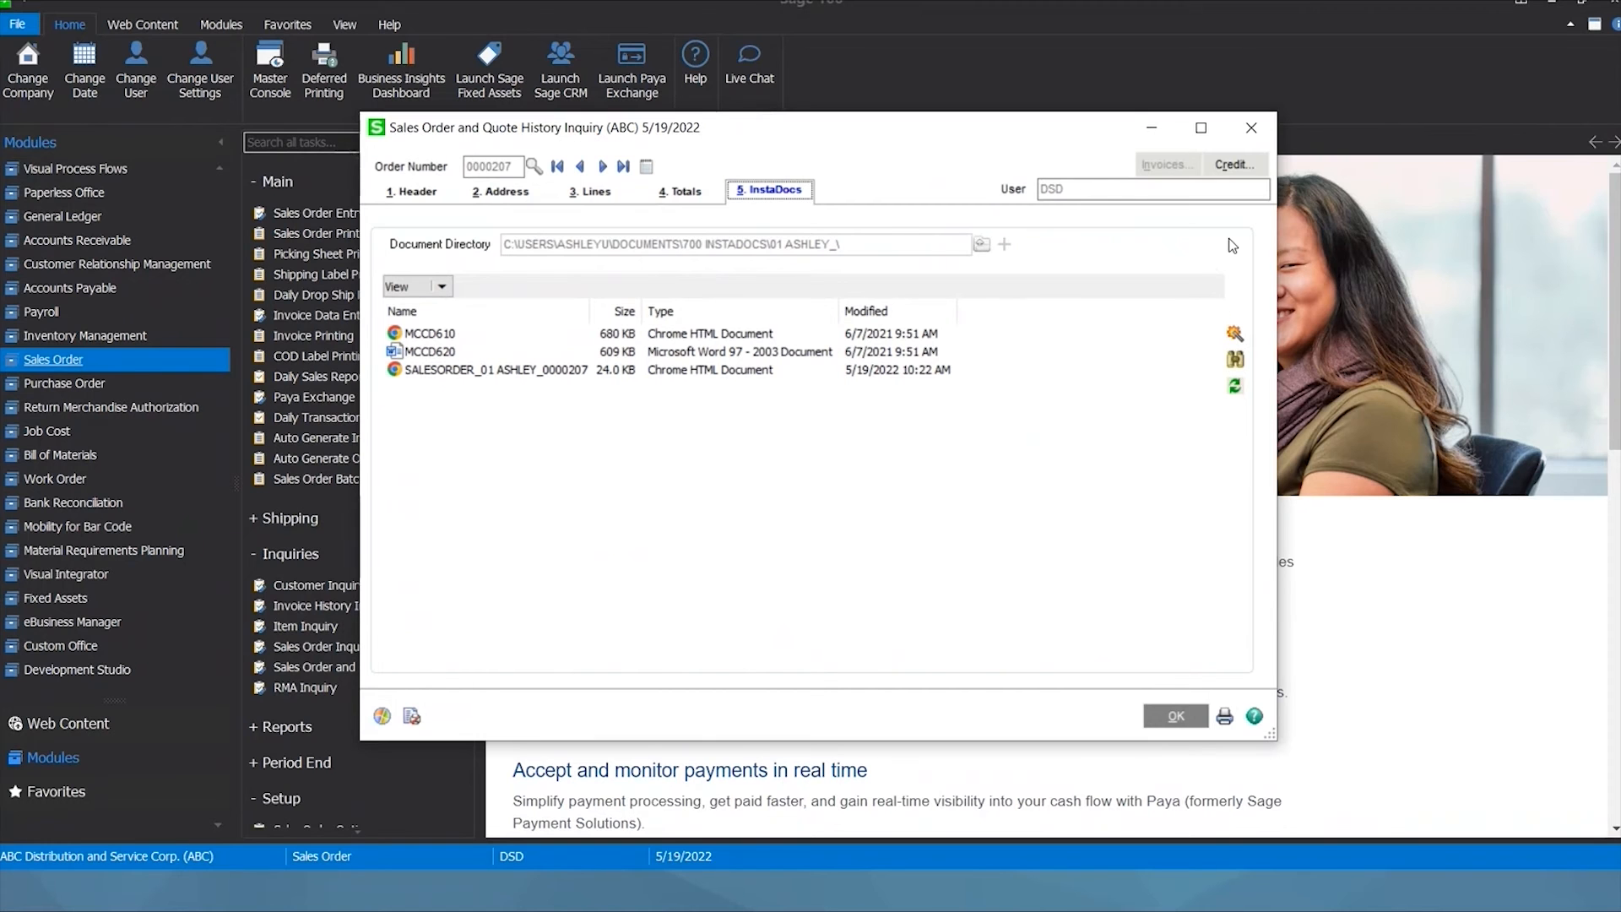
pyautogui.click(1253, 130)
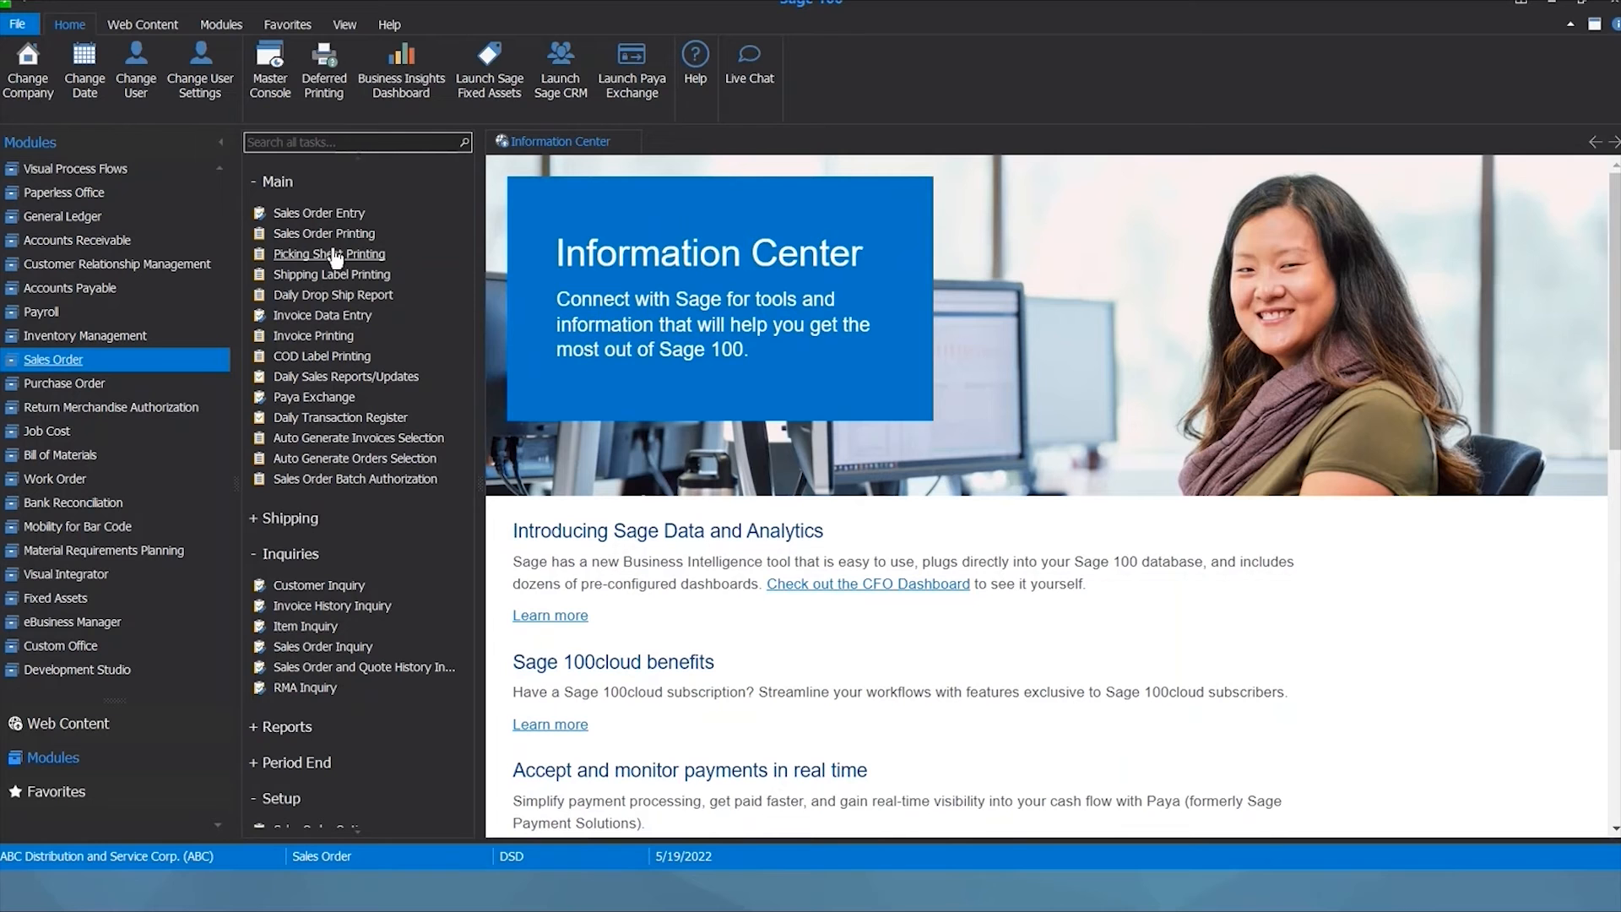
# Move to sales order 0000207, acknowledge the invoicing notice, and show its InstaDocs list.
pyautogui.click(320, 213)
pyautogui.click(690, 173)
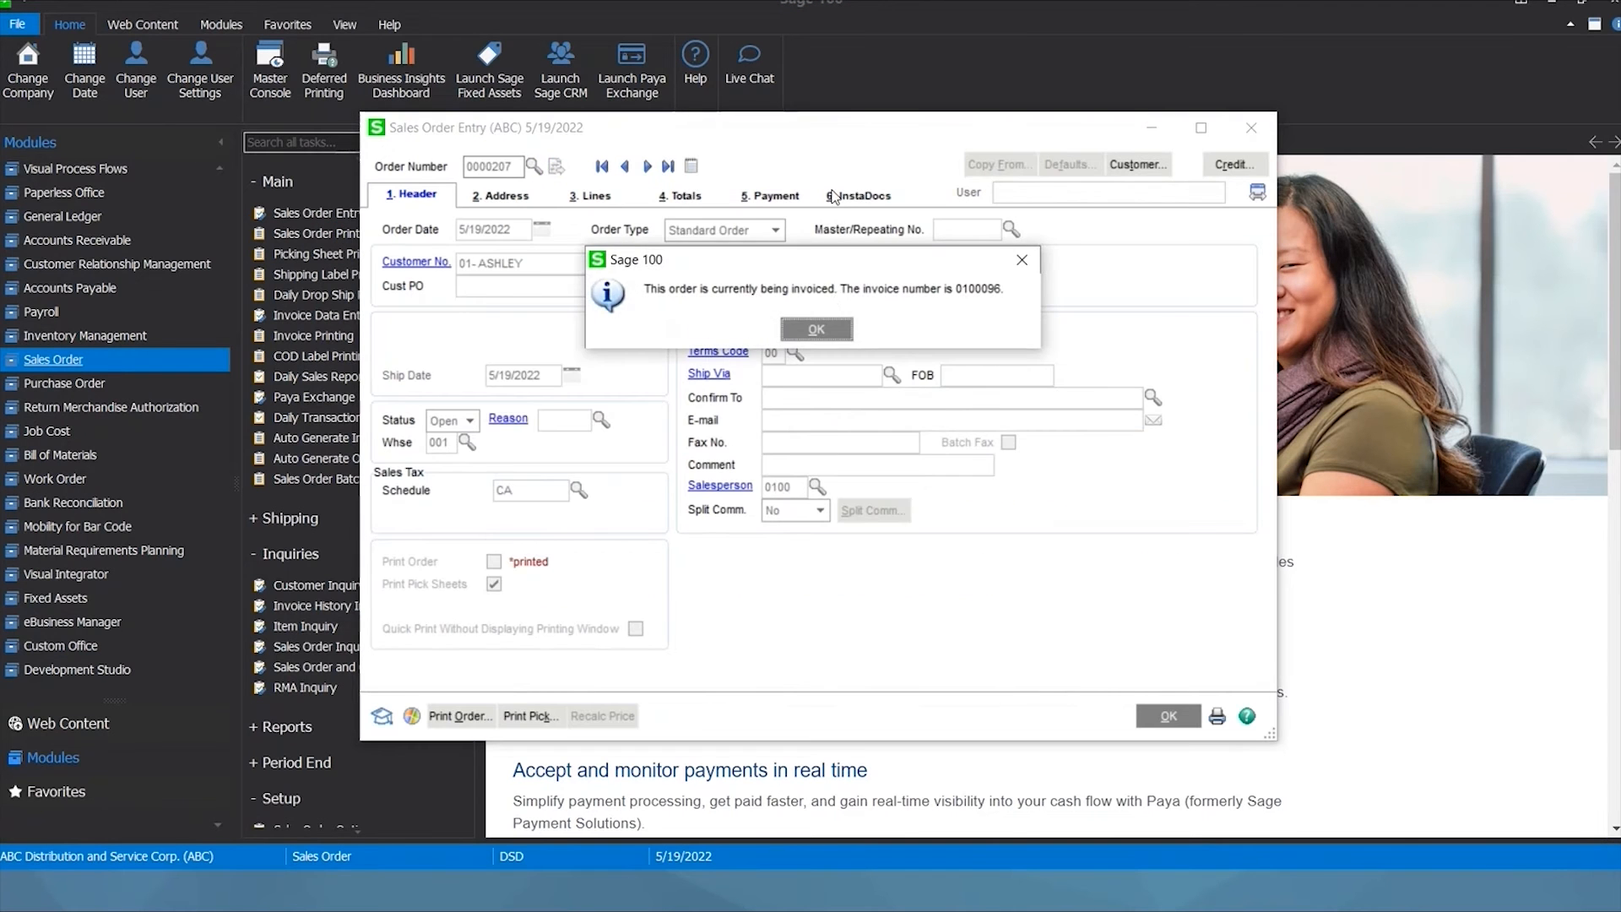
pyautogui.click(825, 326)
pyautogui.click(852, 198)
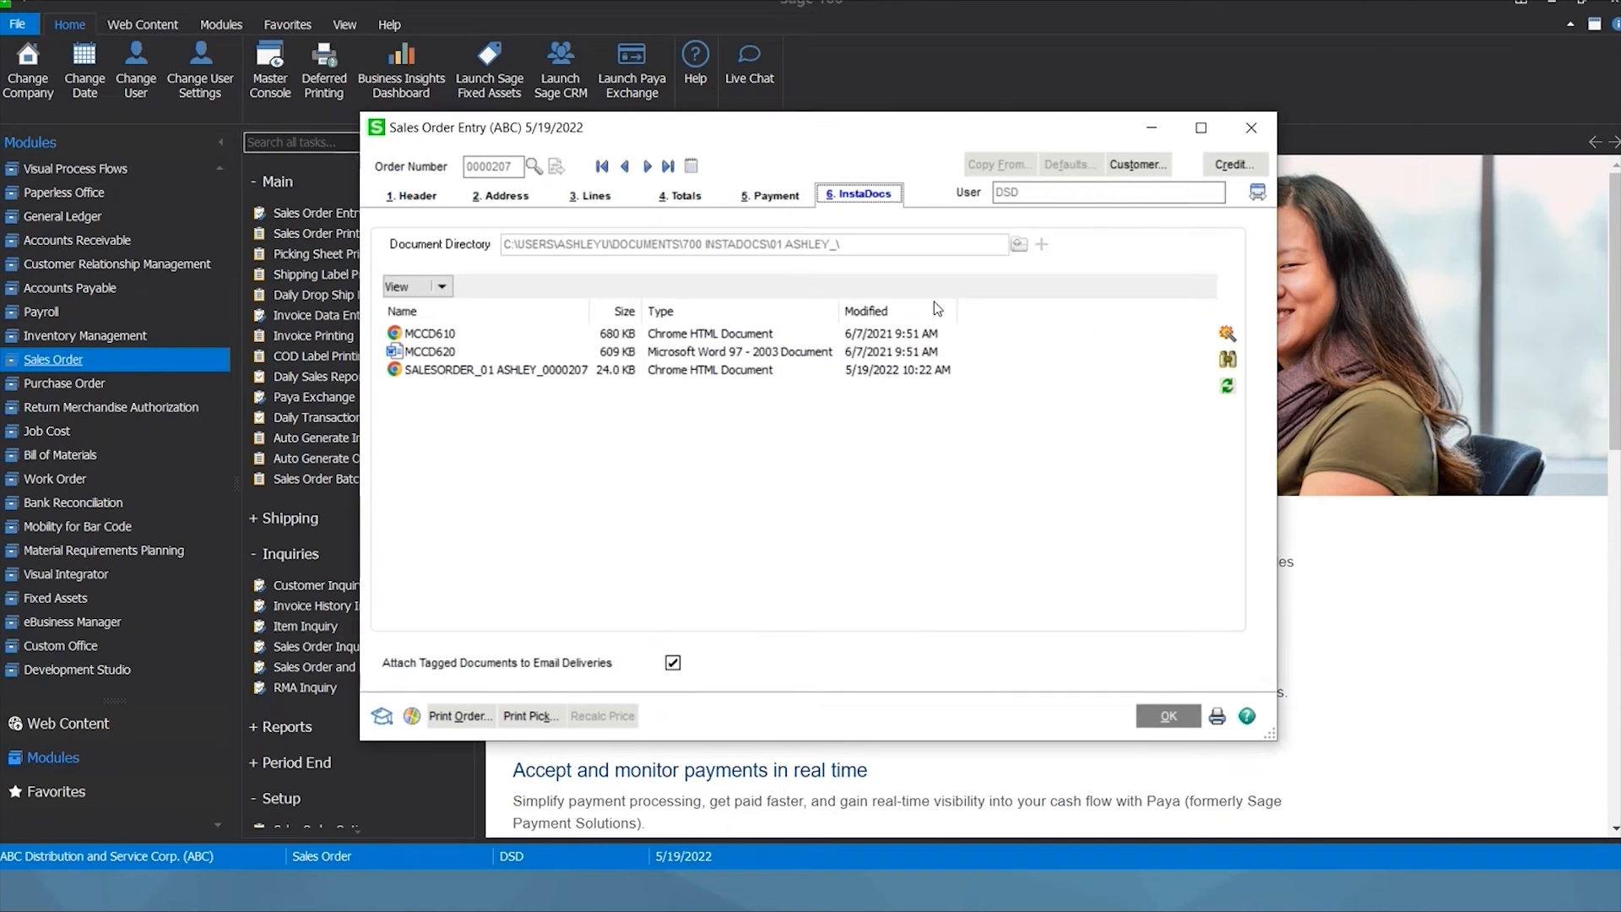
# Switch to File Explorer and browse to the Documents folder.
pyautogui.hotkey('alt', 'Tab')
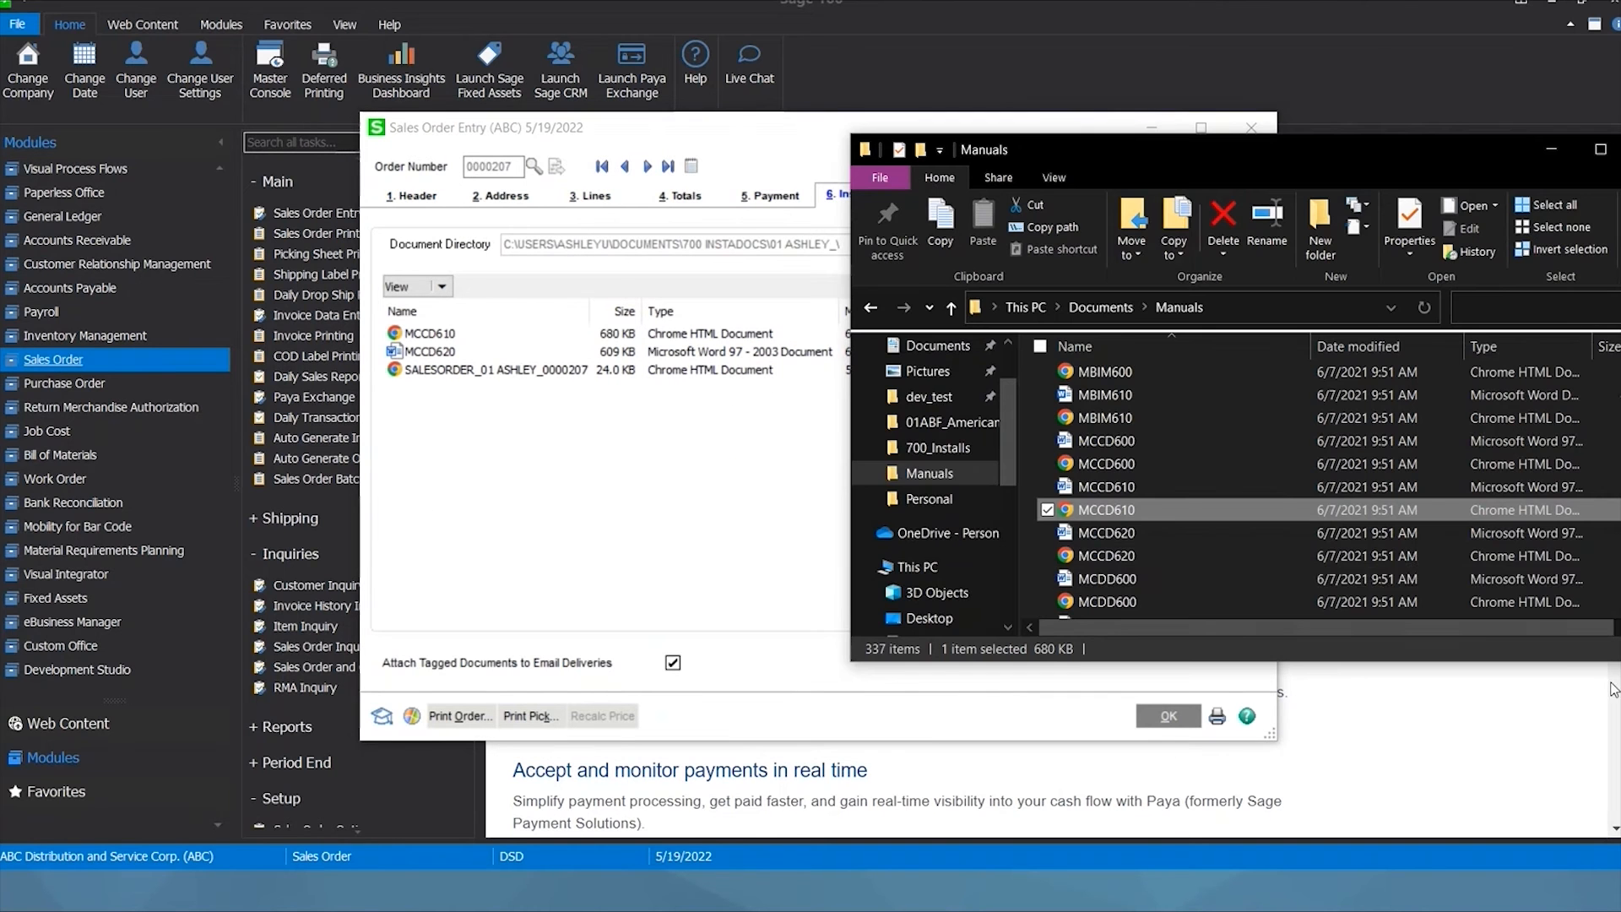
pyautogui.scroll(2, 968, 460)
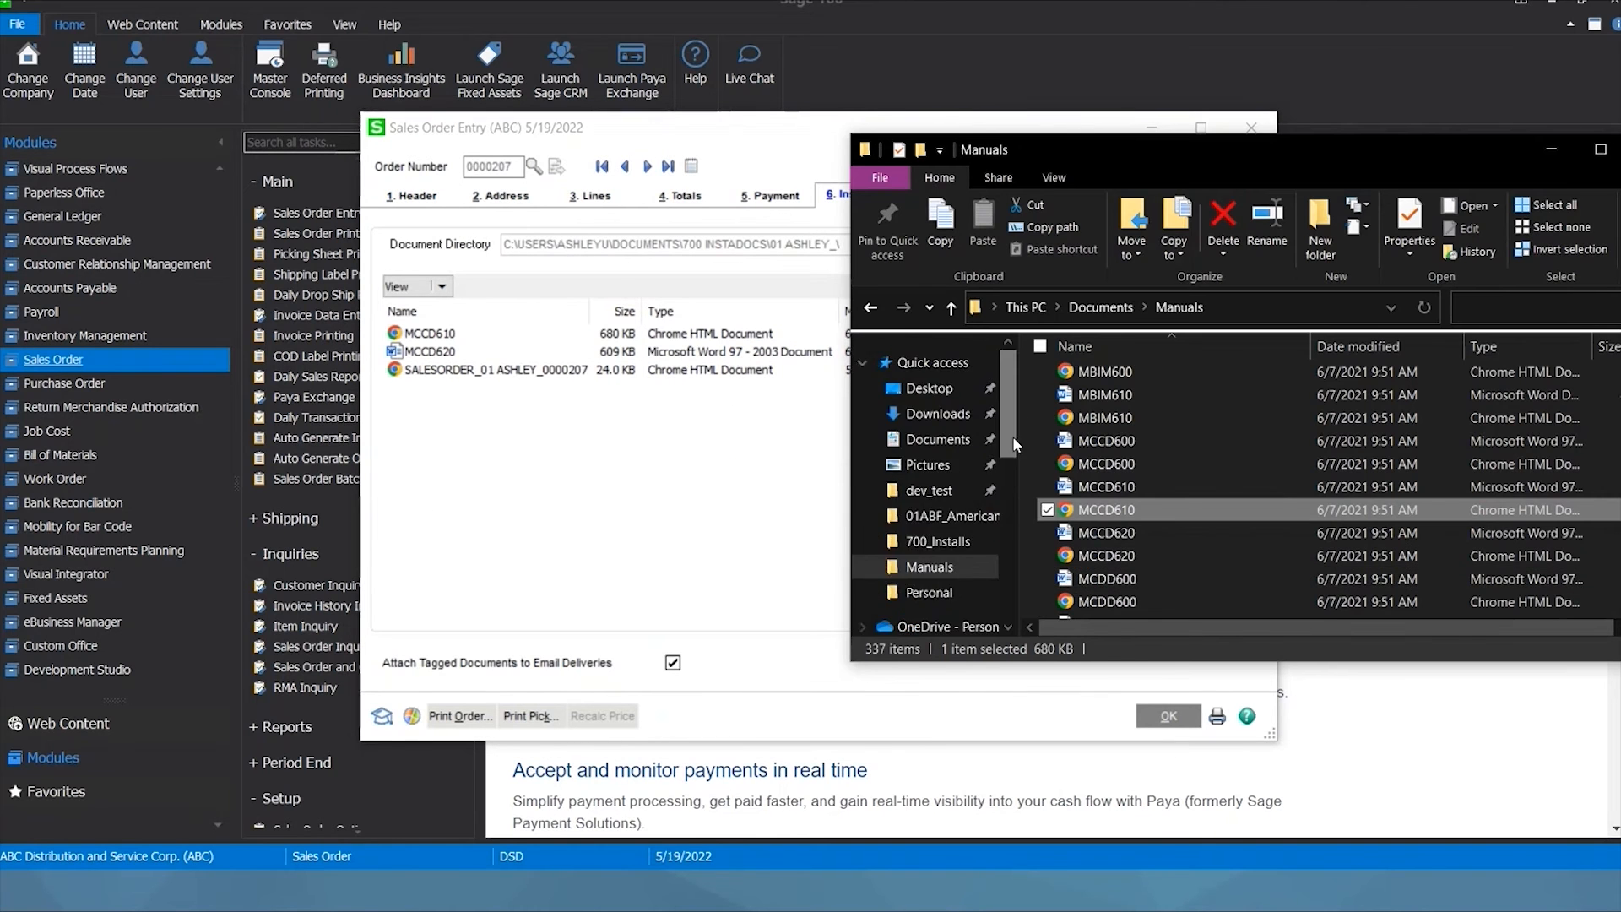
pyautogui.click(937, 439)
pyautogui.scroll(-5, 1221, 474)
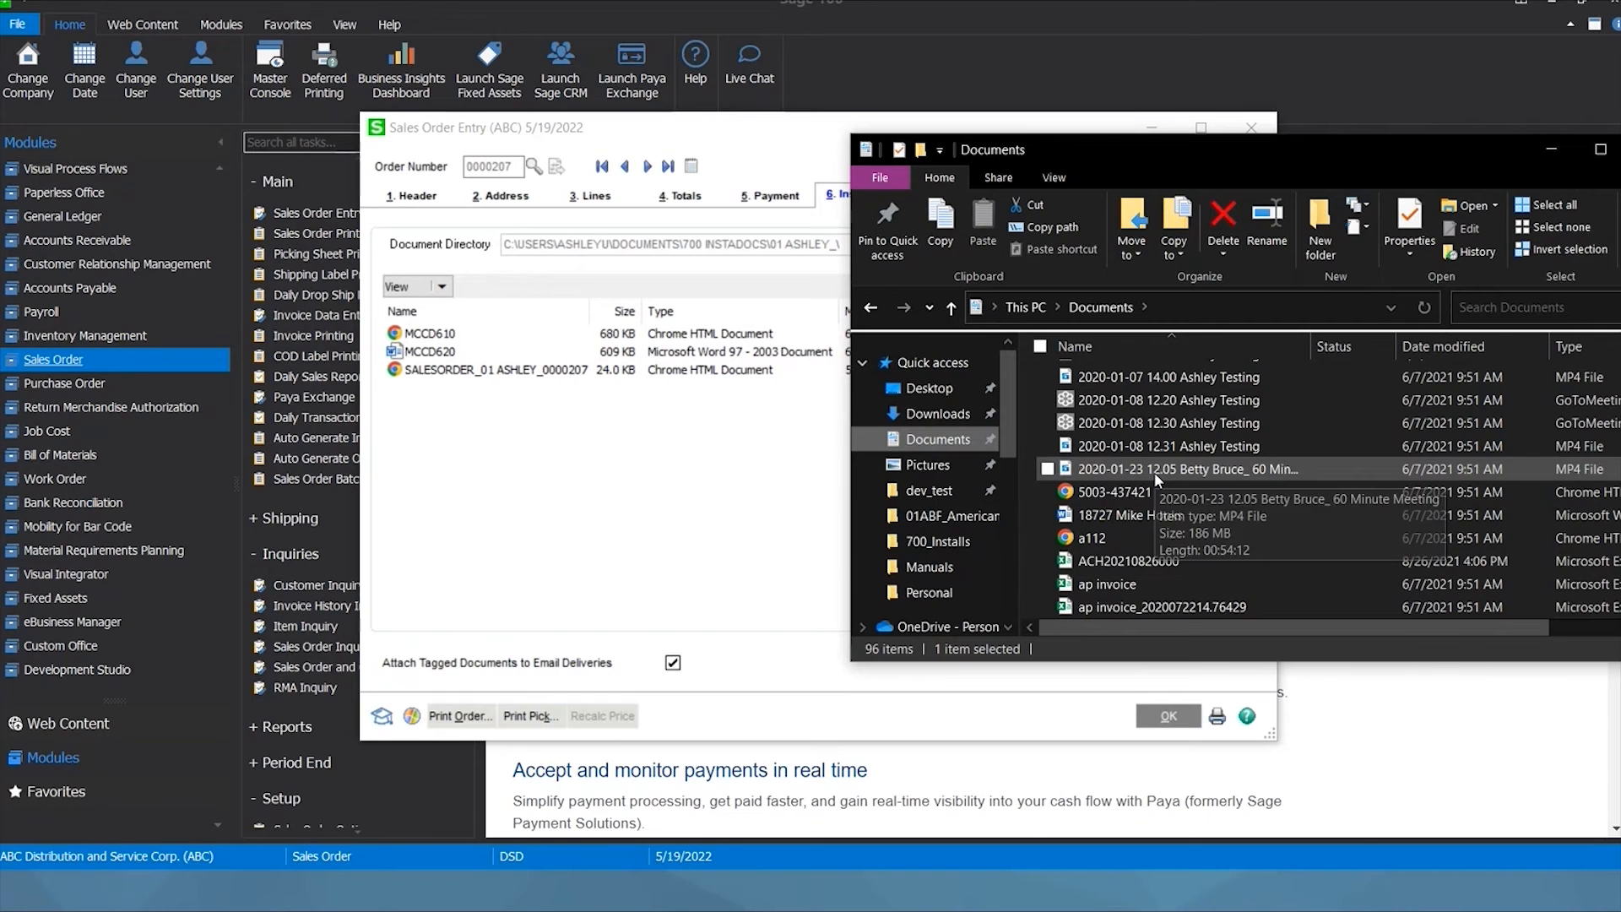
pyautogui.scroll(-10, 1163, 478)
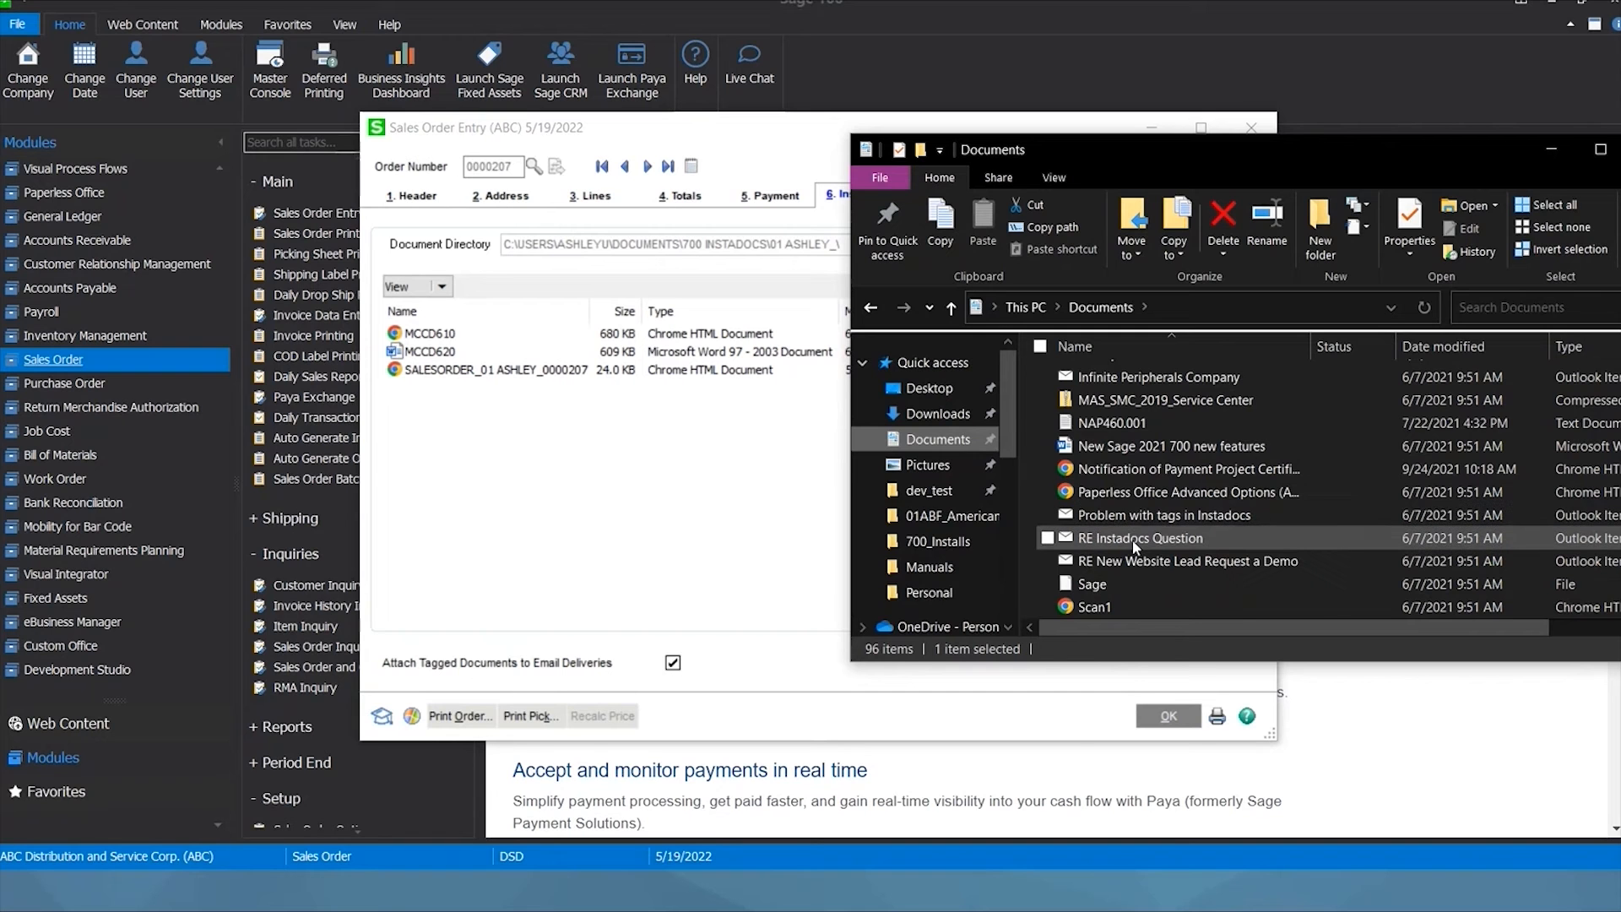
# Drag the RE Instadocs Question email from Documents into sales order 0000207's InstaDocs list.
pyautogui.moveTo(1106, 541); pyautogui.dragTo(587, 498)
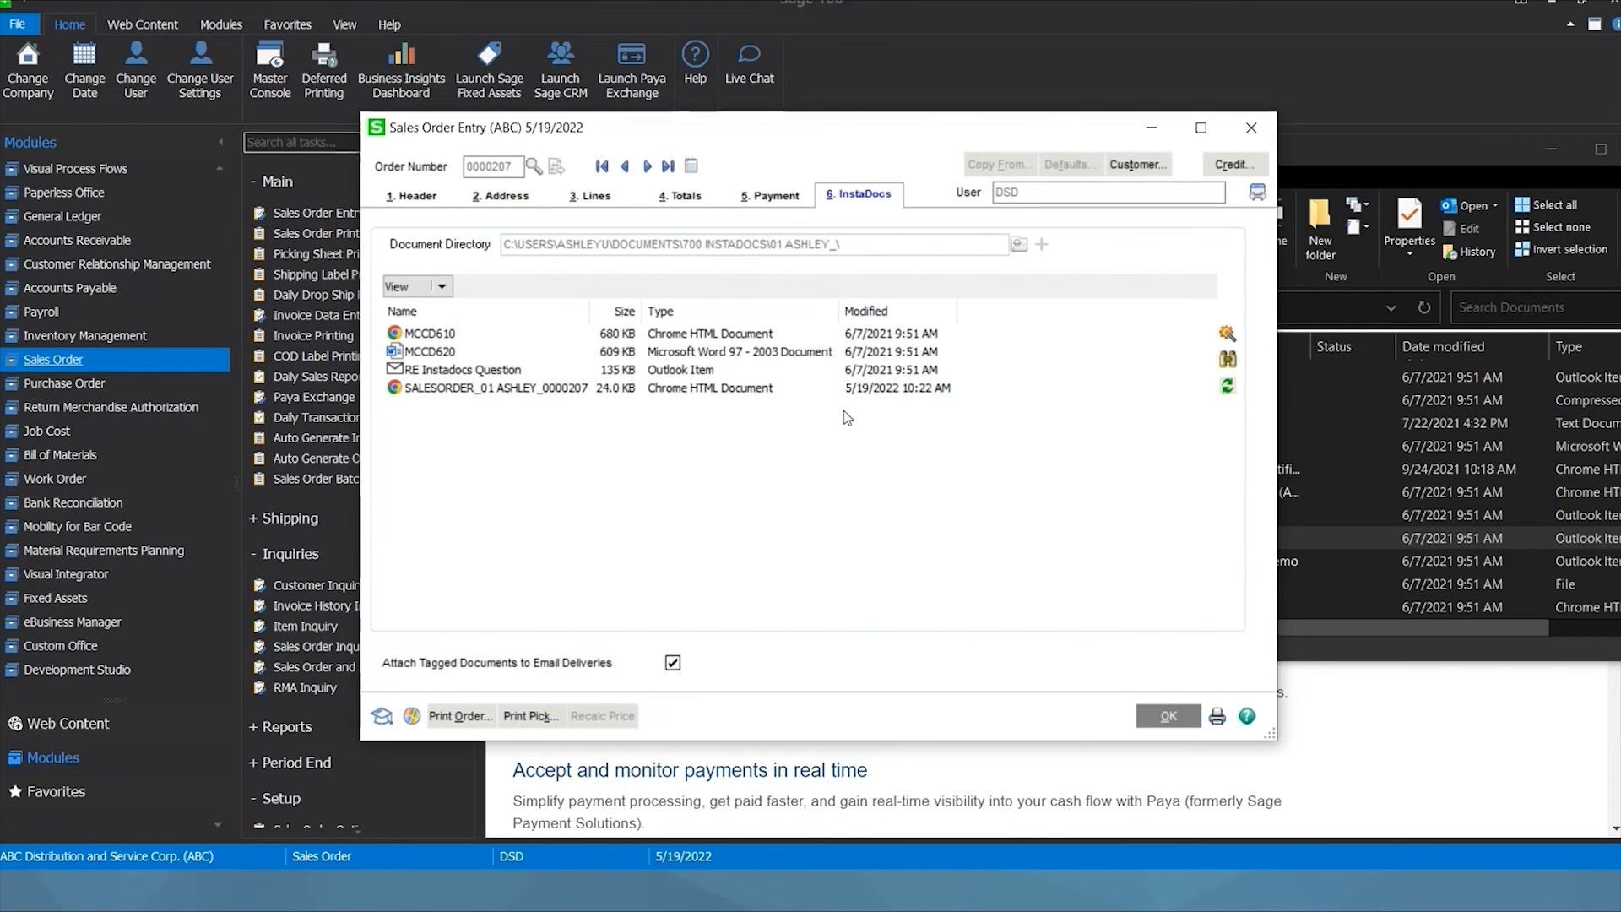
# Save and close sales order 0000207, close the invoice email and Explorer, then go to Accounts Receivable.
pyautogui.click(1168, 717)
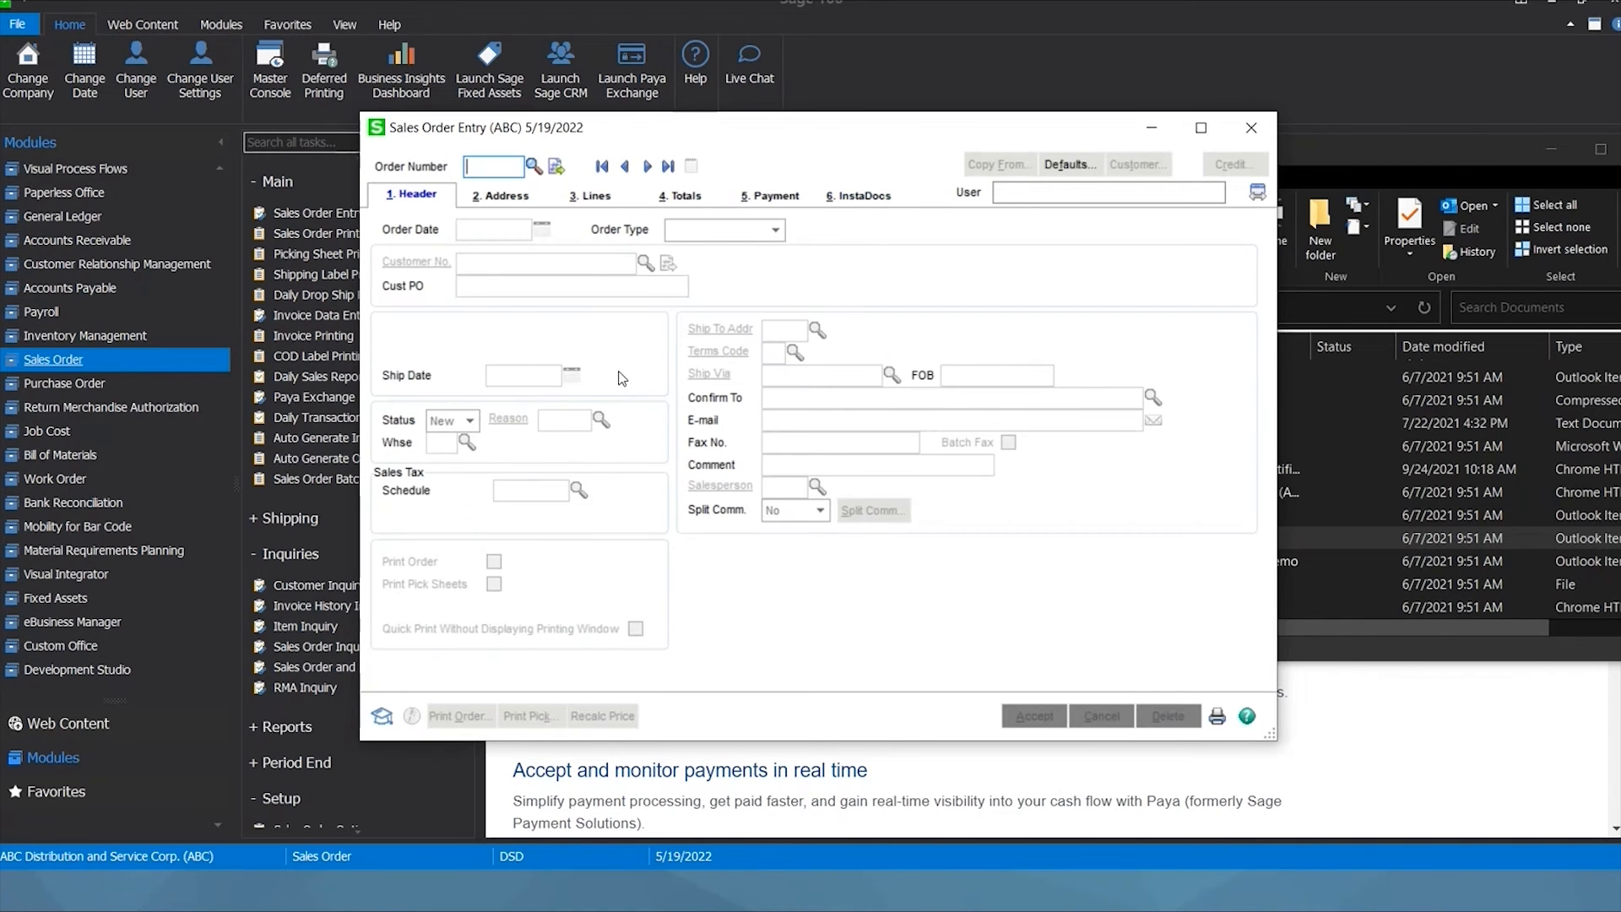
pyautogui.click(1251, 127)
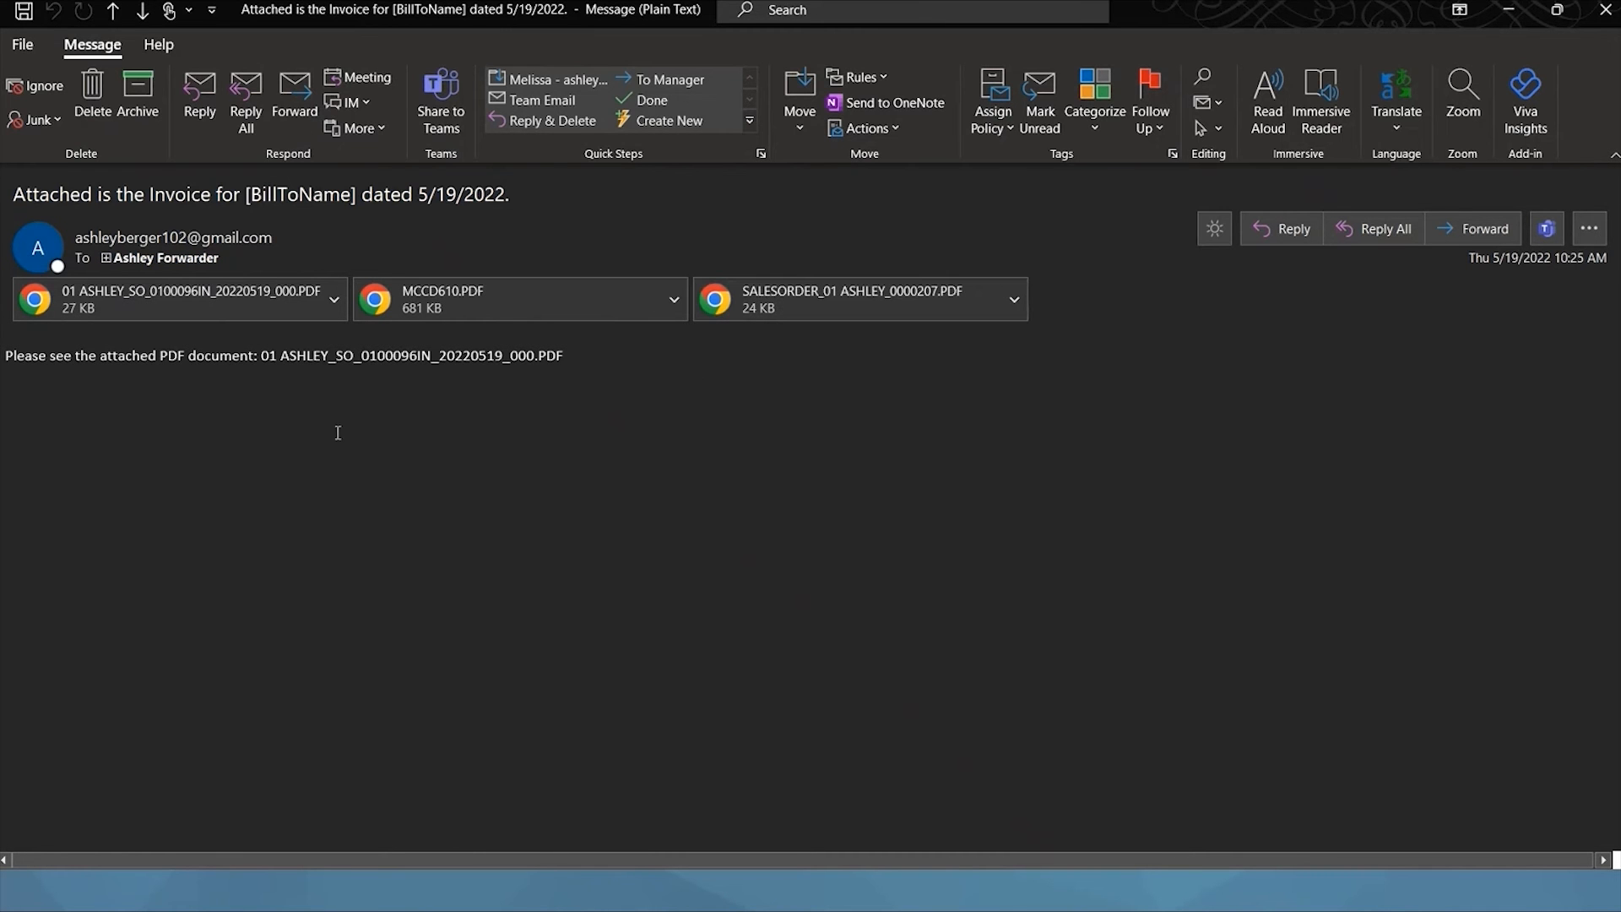
pyautogui.click(1604, 18)
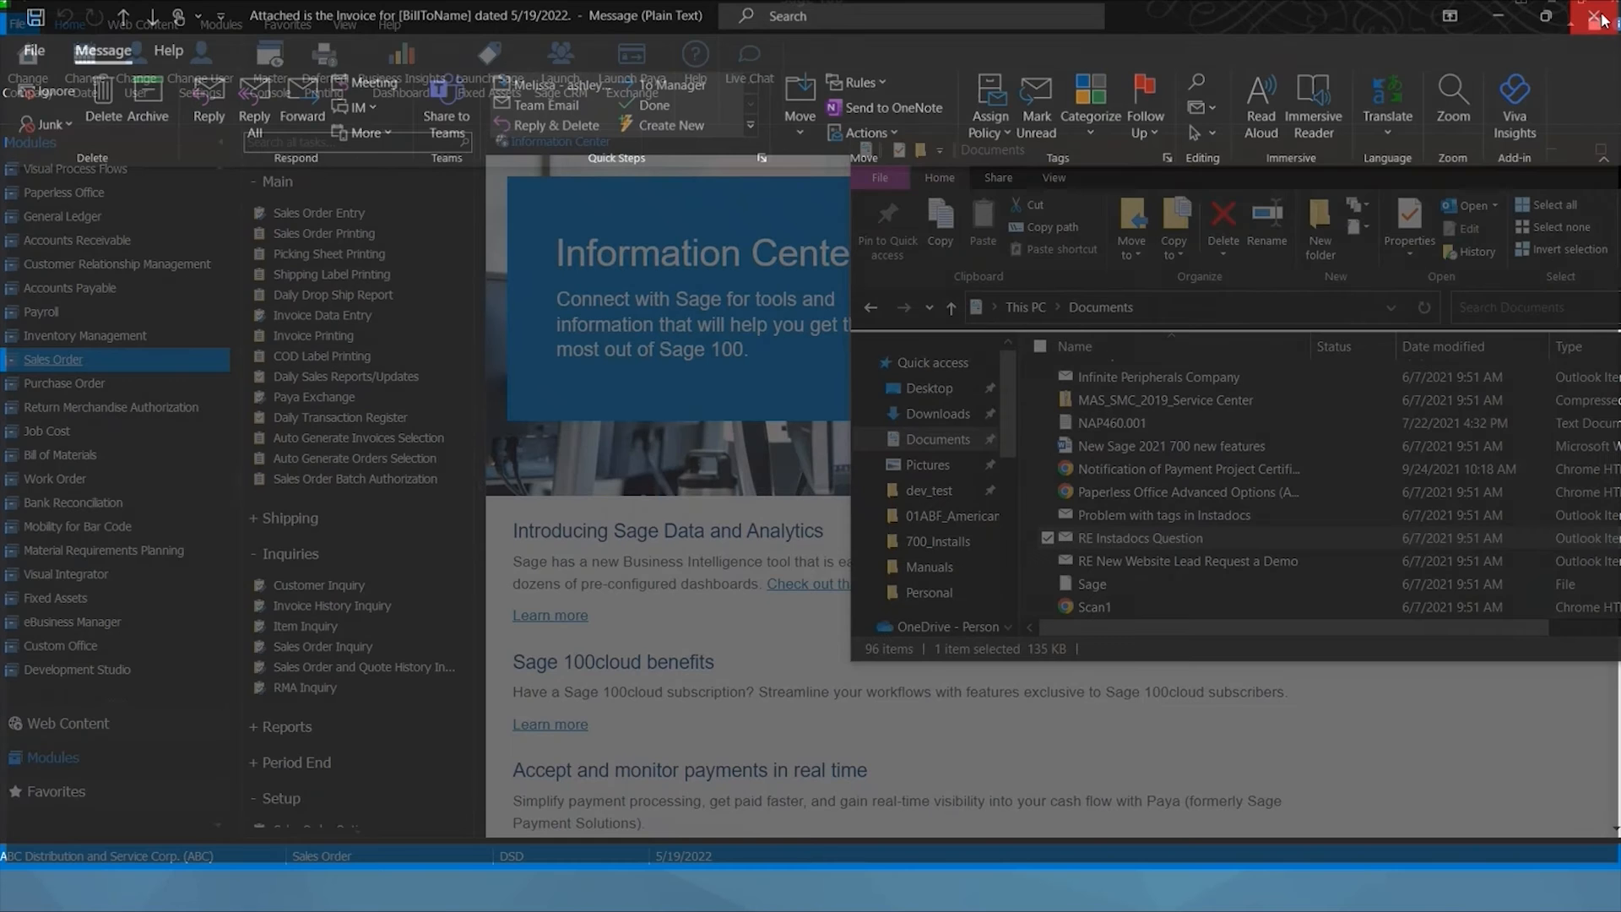
pyautogui.click(1552, 150)
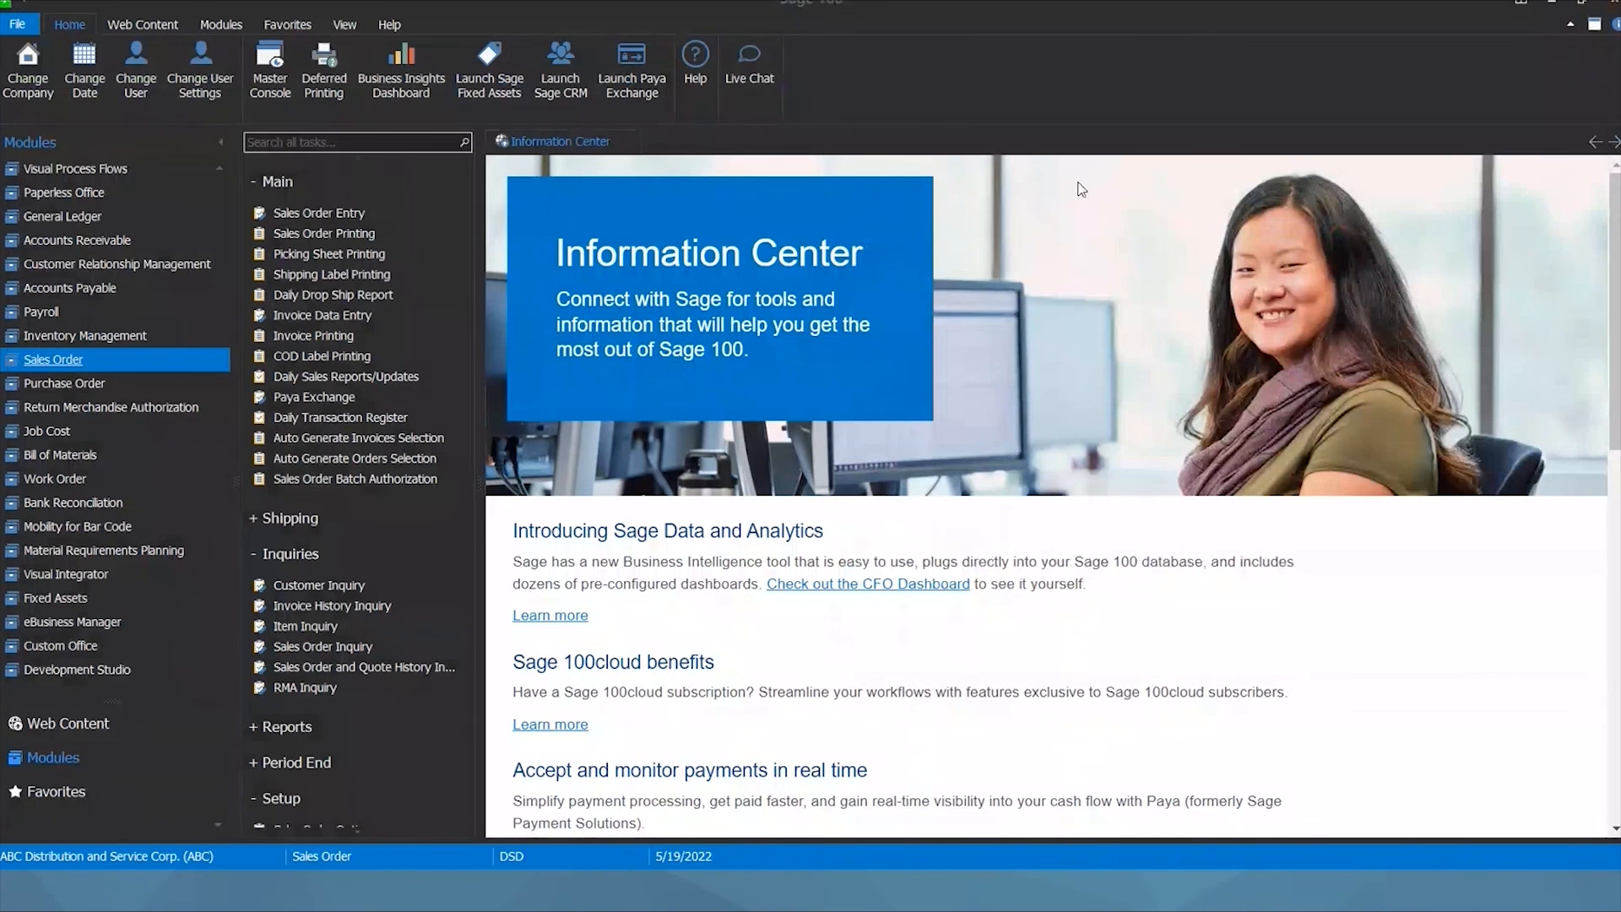
pyautogui.click(107, 244)
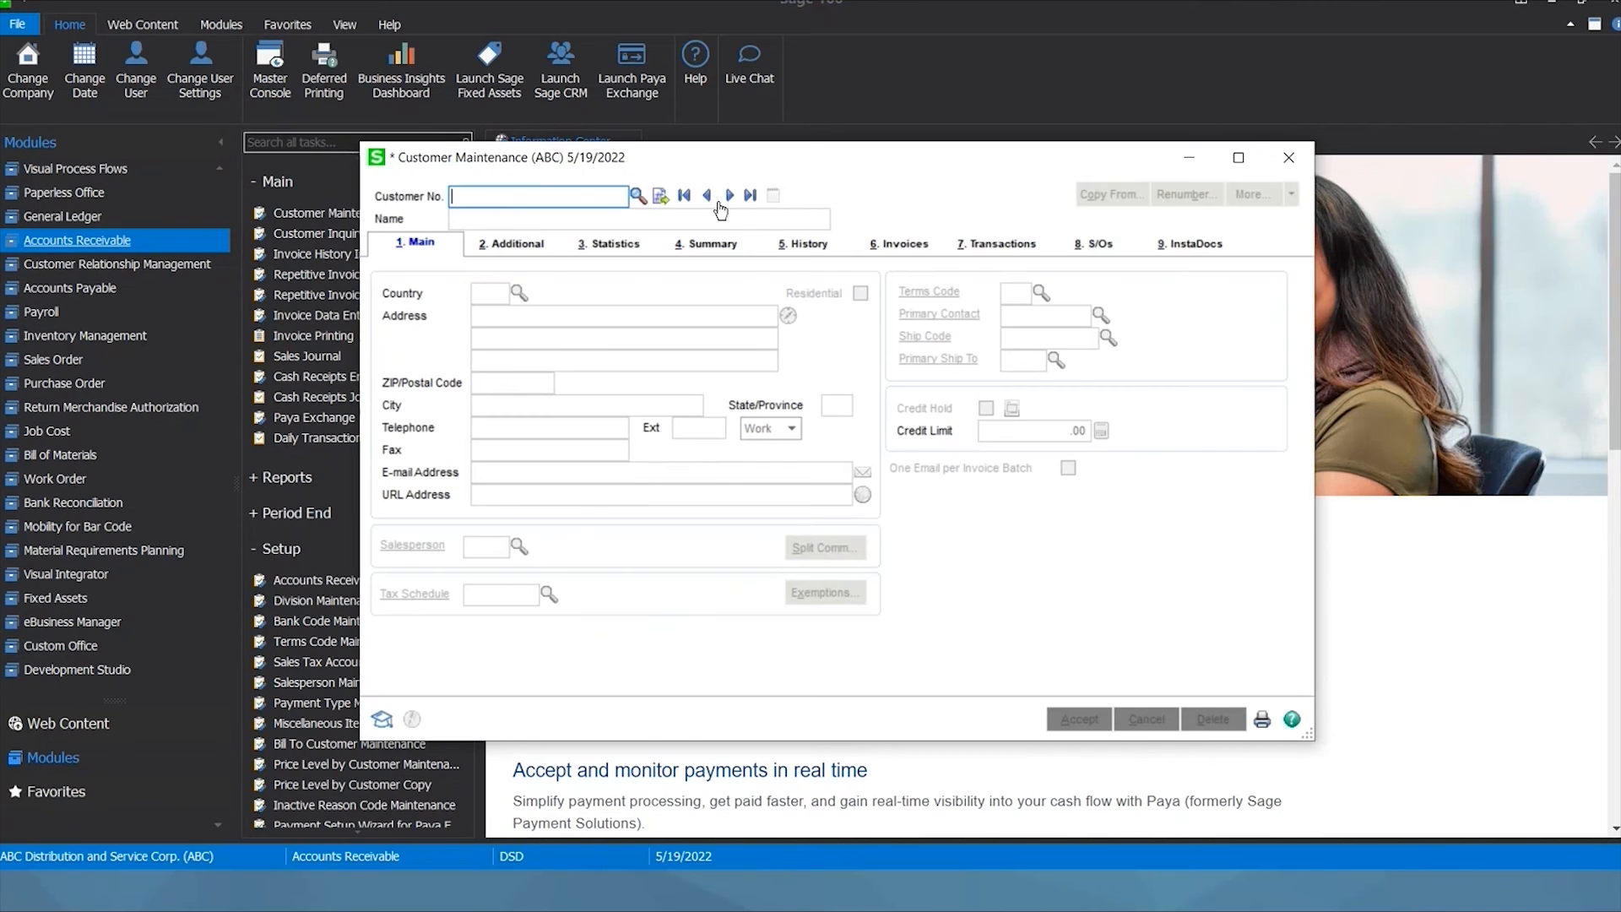
pyautogui.click(728, 198)
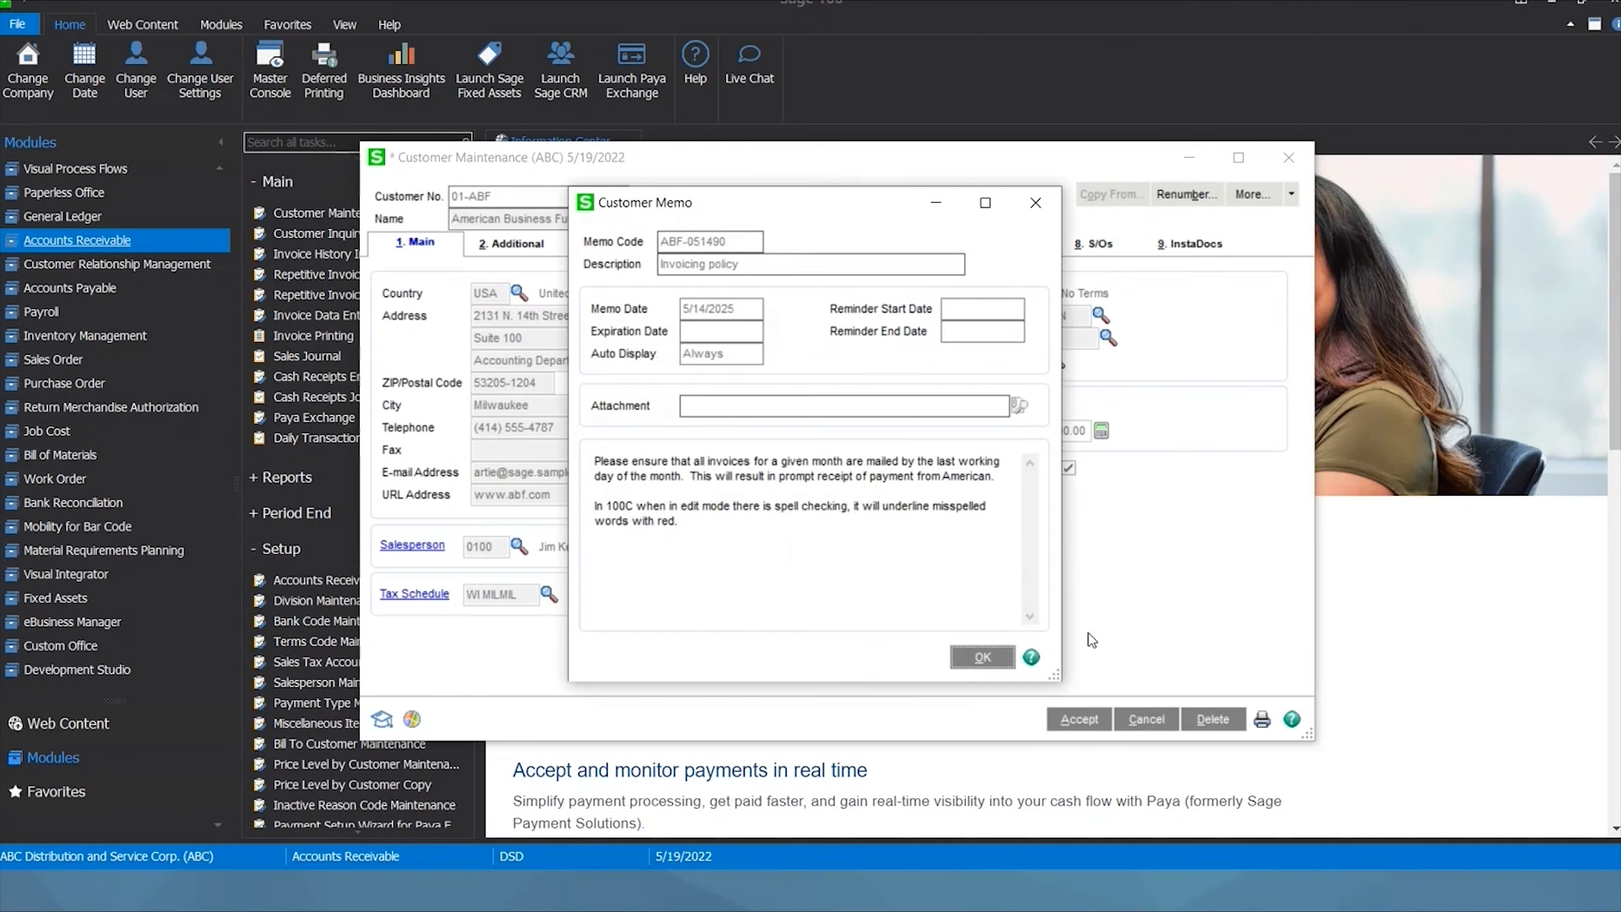
pyautogui.click(984, 657)
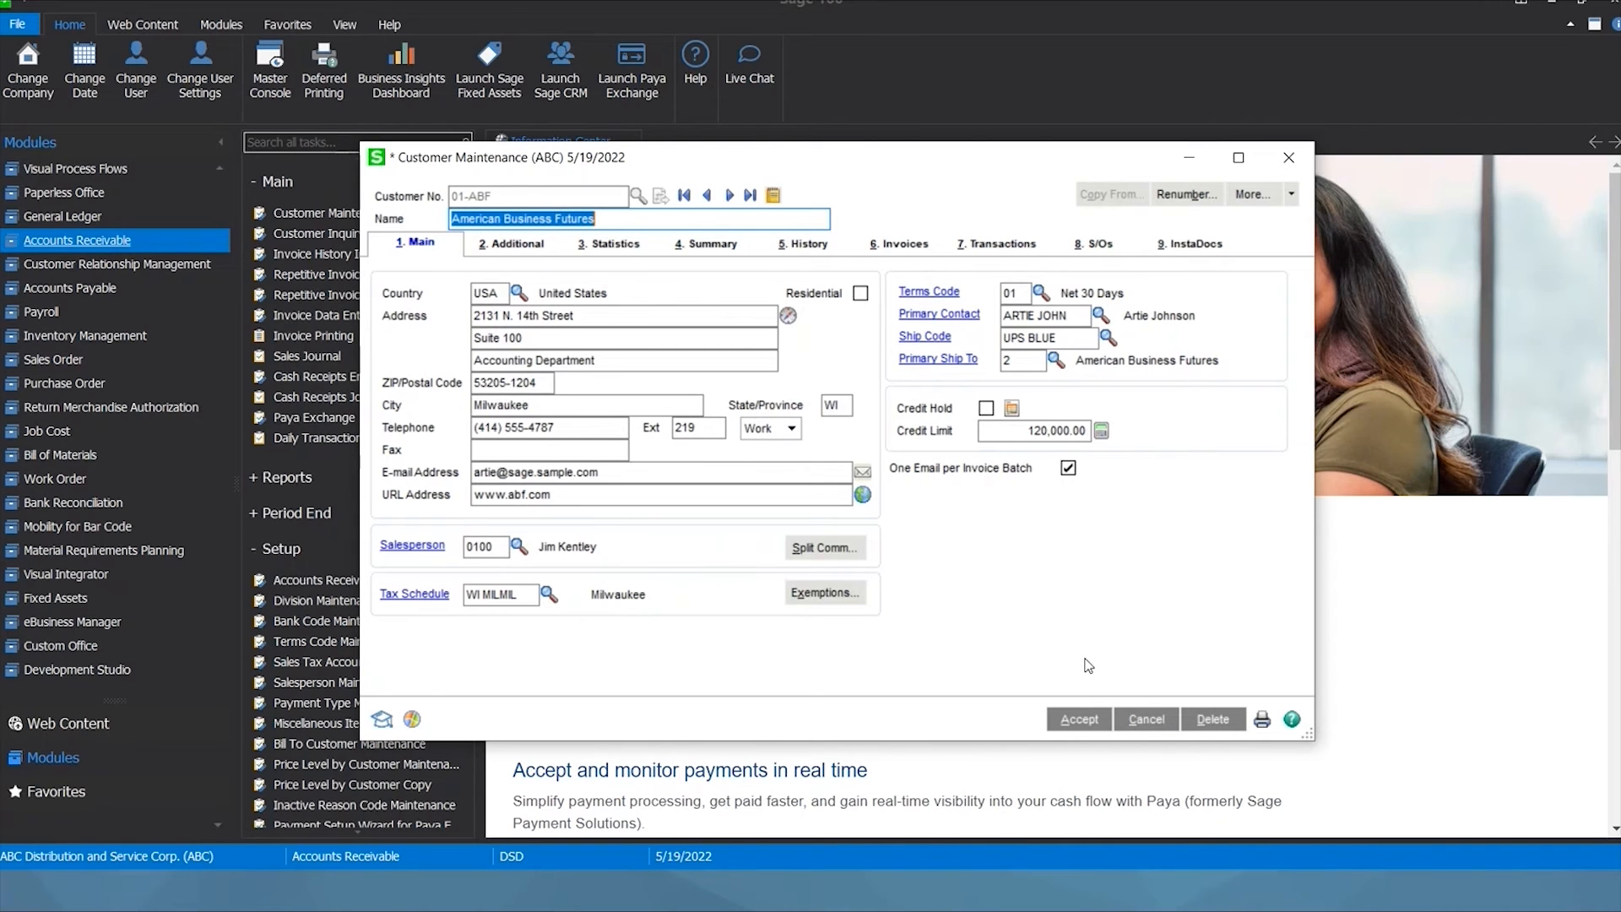
pyautogui.click(1294, 162)
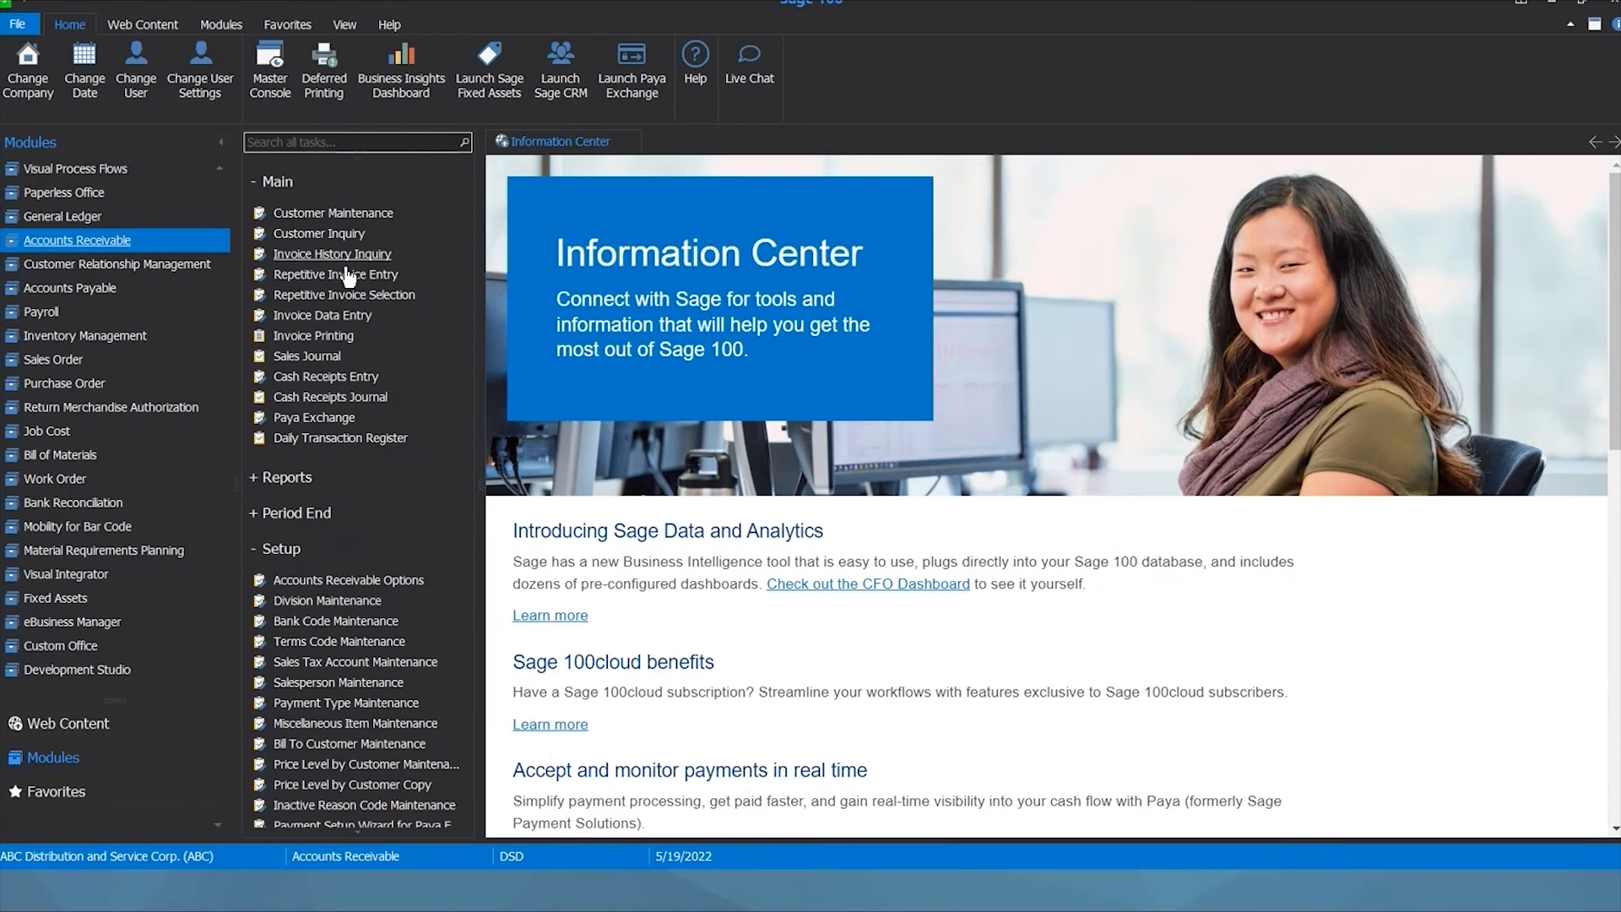
# Start a new purchase order with the next number for vendor Airway Property.
pyautogui.click(66, 384)
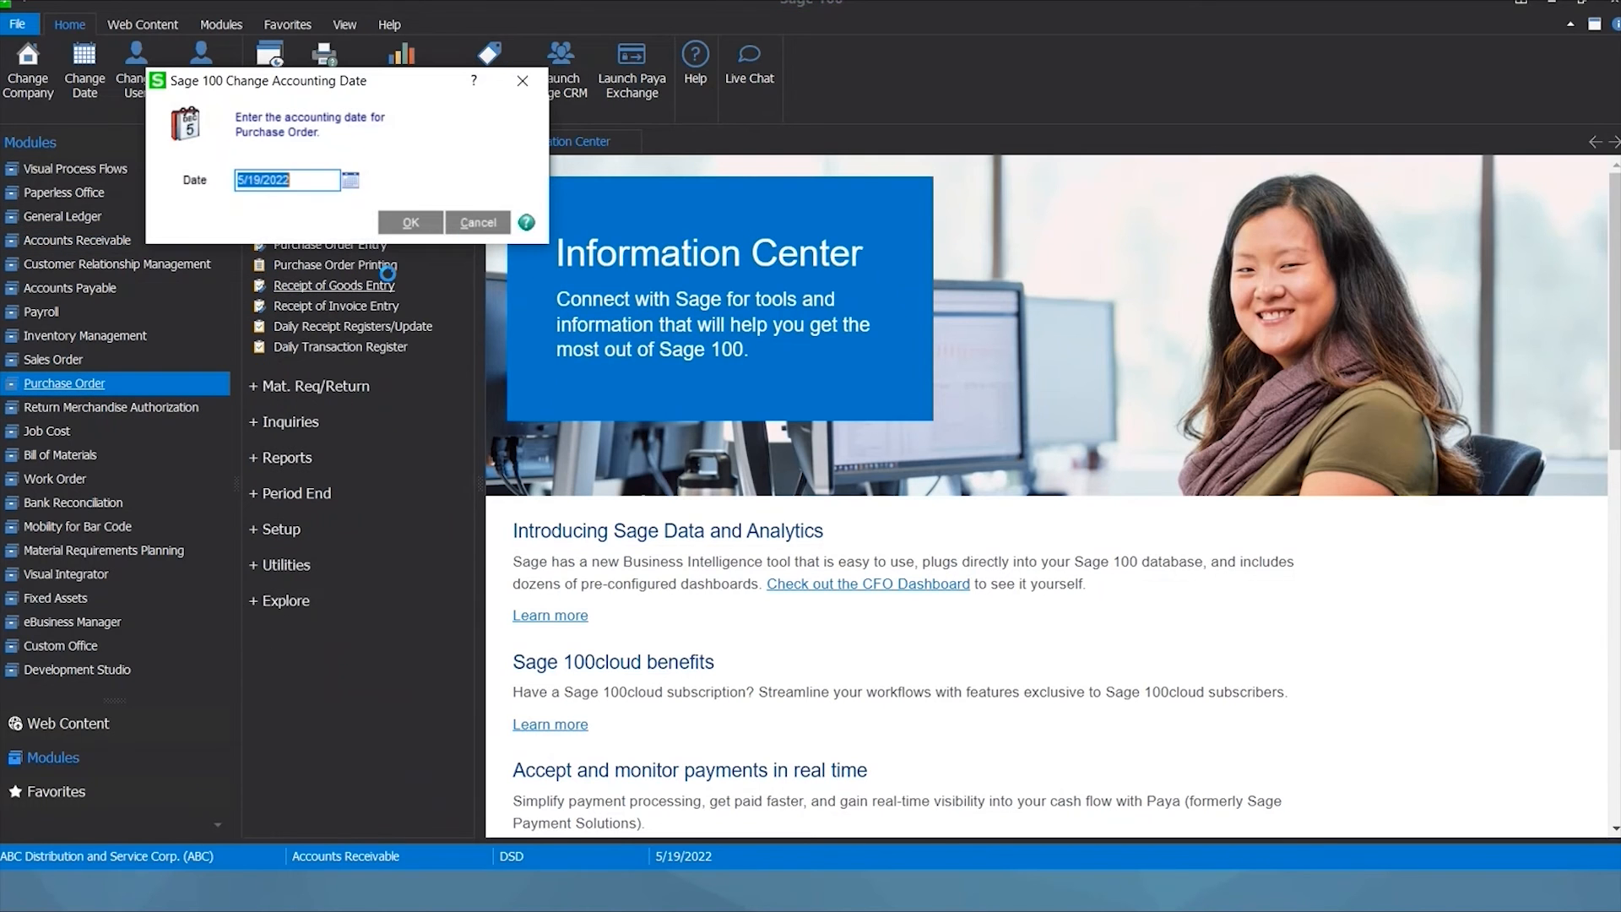
pyautogui.click(411, 223)
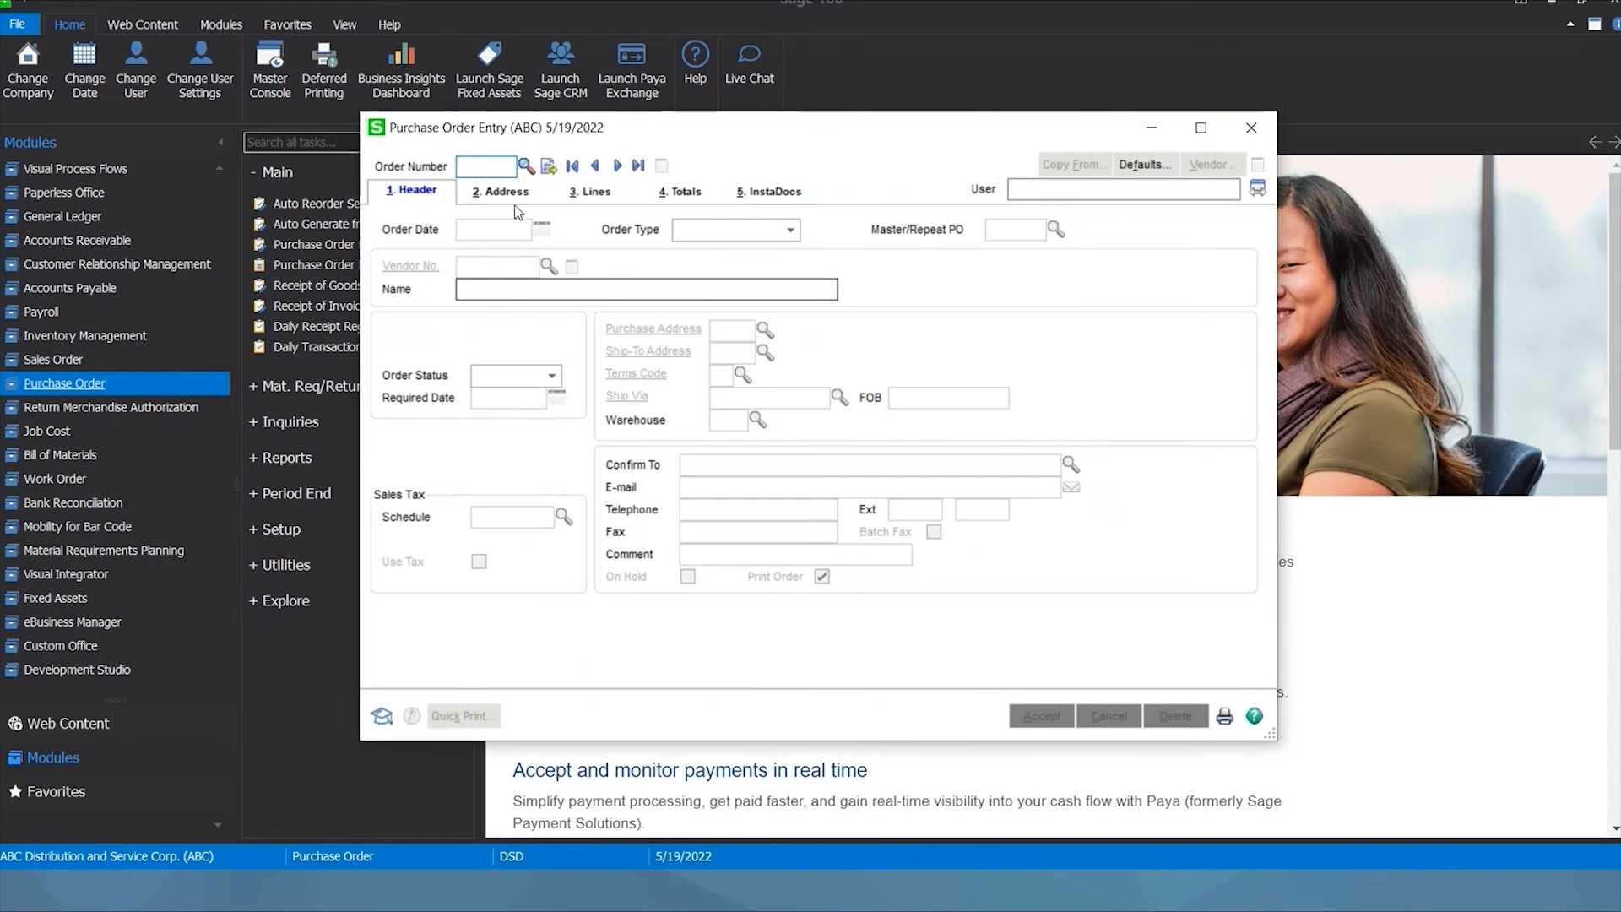
pyautogui.click(549, 168)
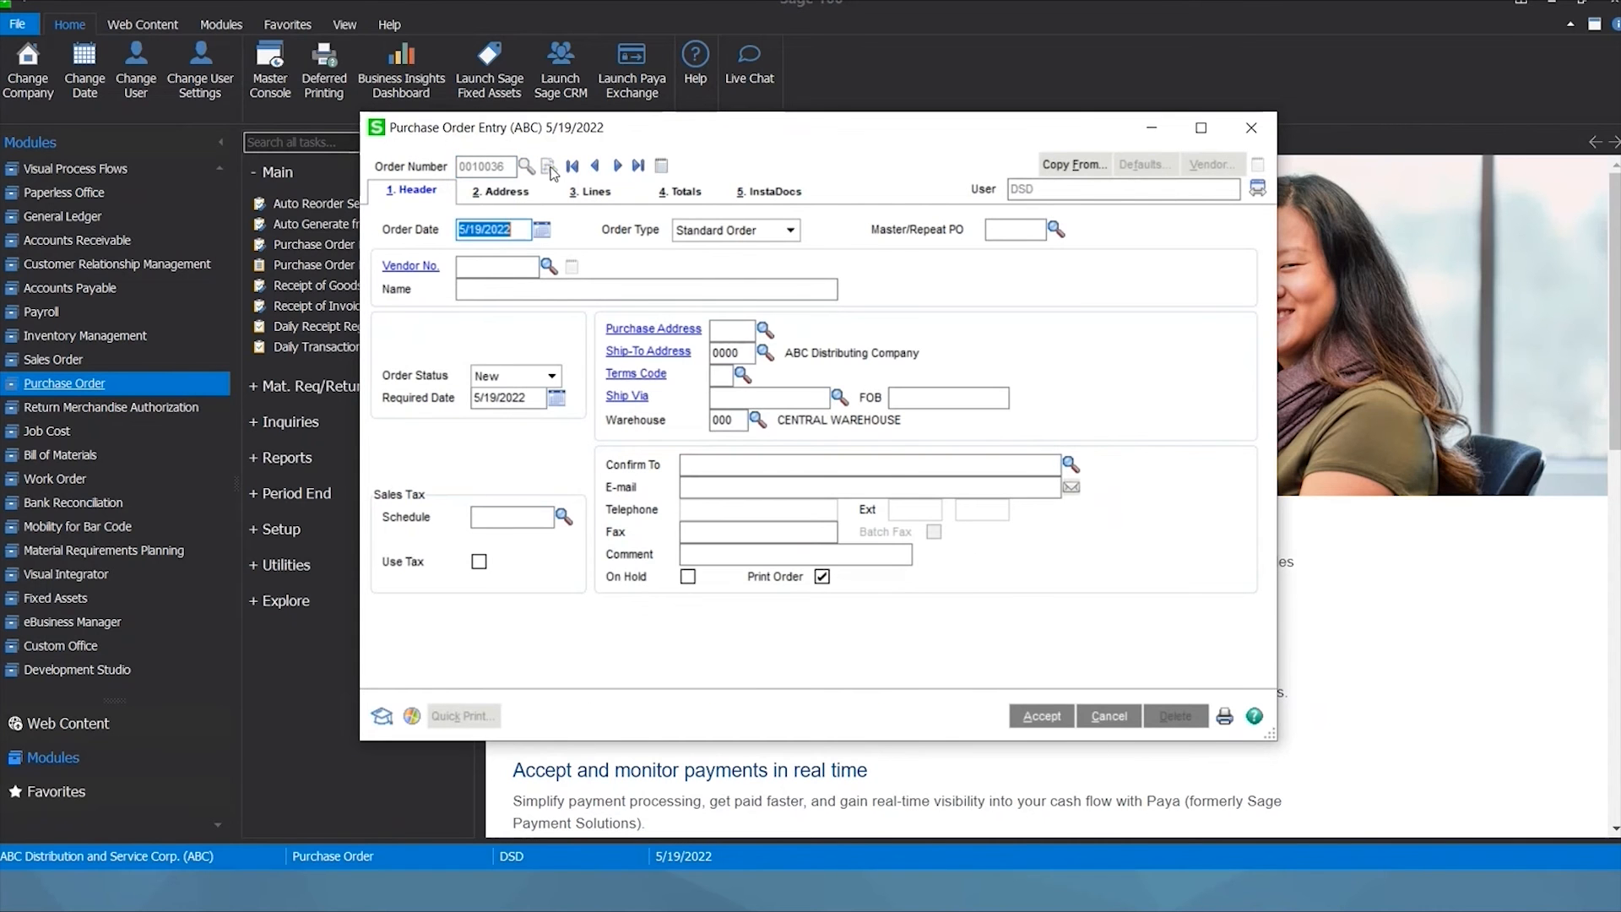
pyautogui.click(548, 266)
pyautogui.click(601, 318)
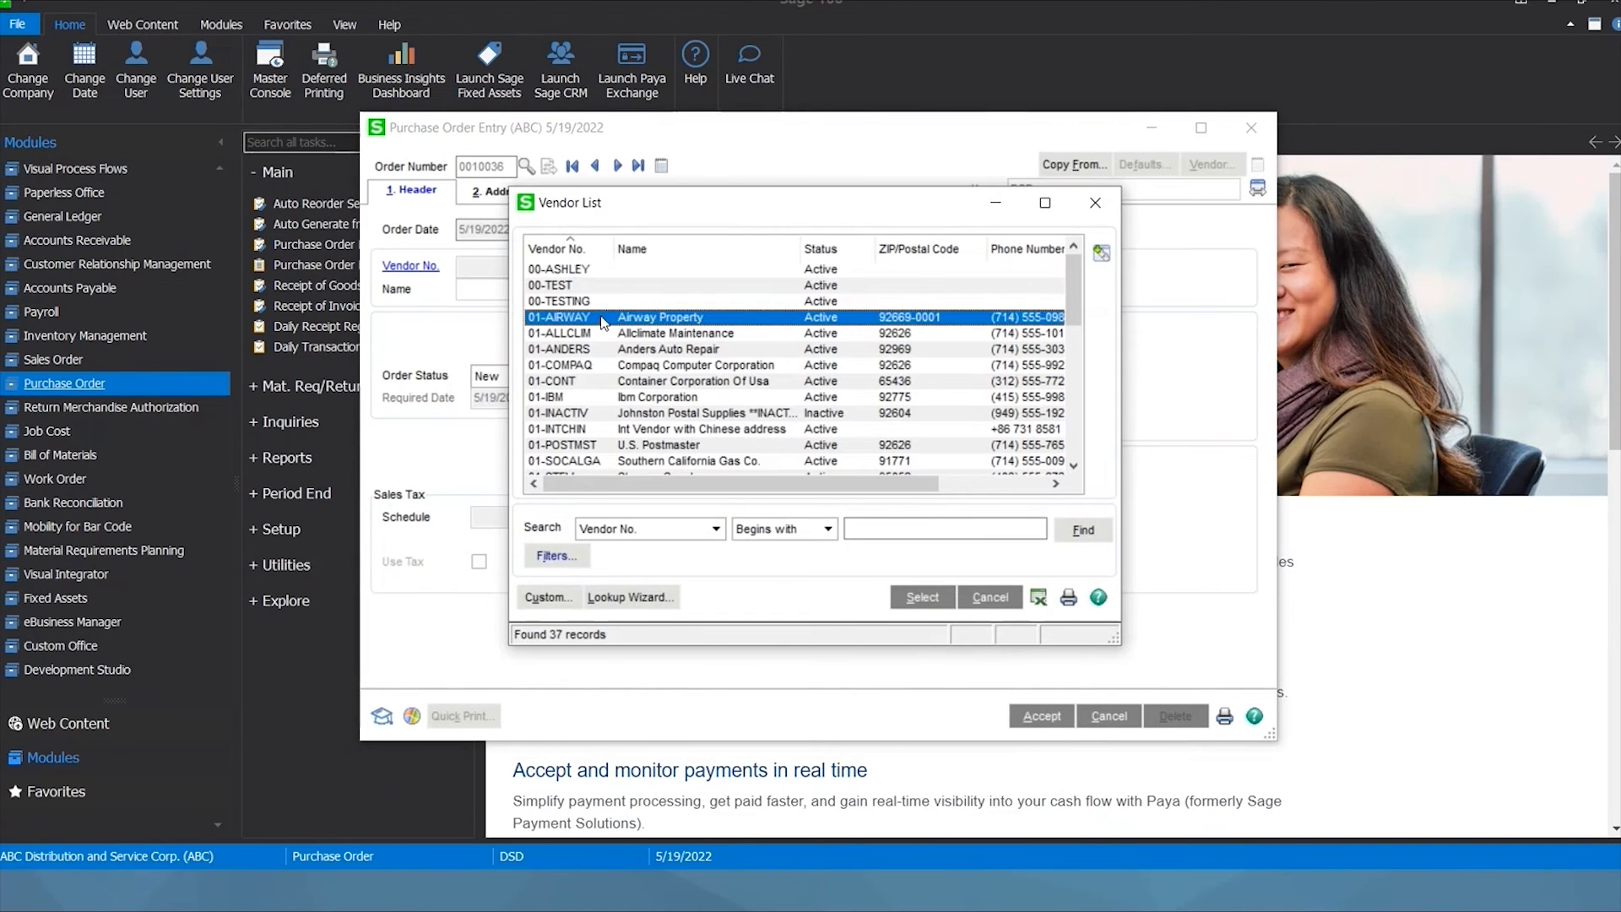
pyautogui.doubleClick(601, 318)
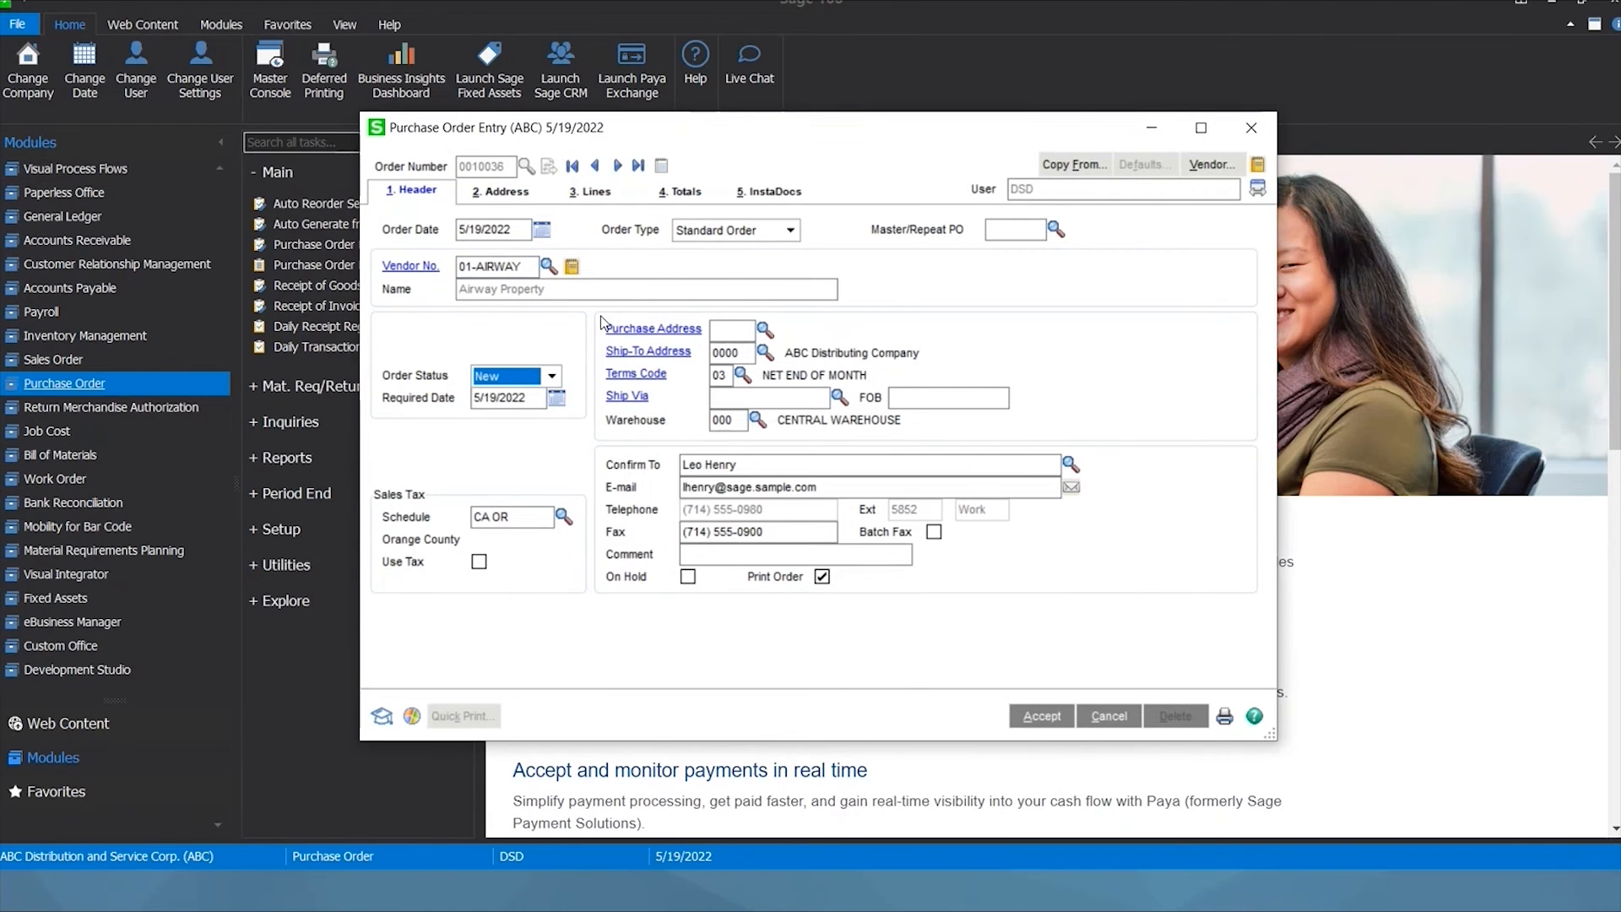
# Add one 1001-HON-H252 drawer file at 34.25, then accept and close the purchase order.
pyautogui.click(589, 194)
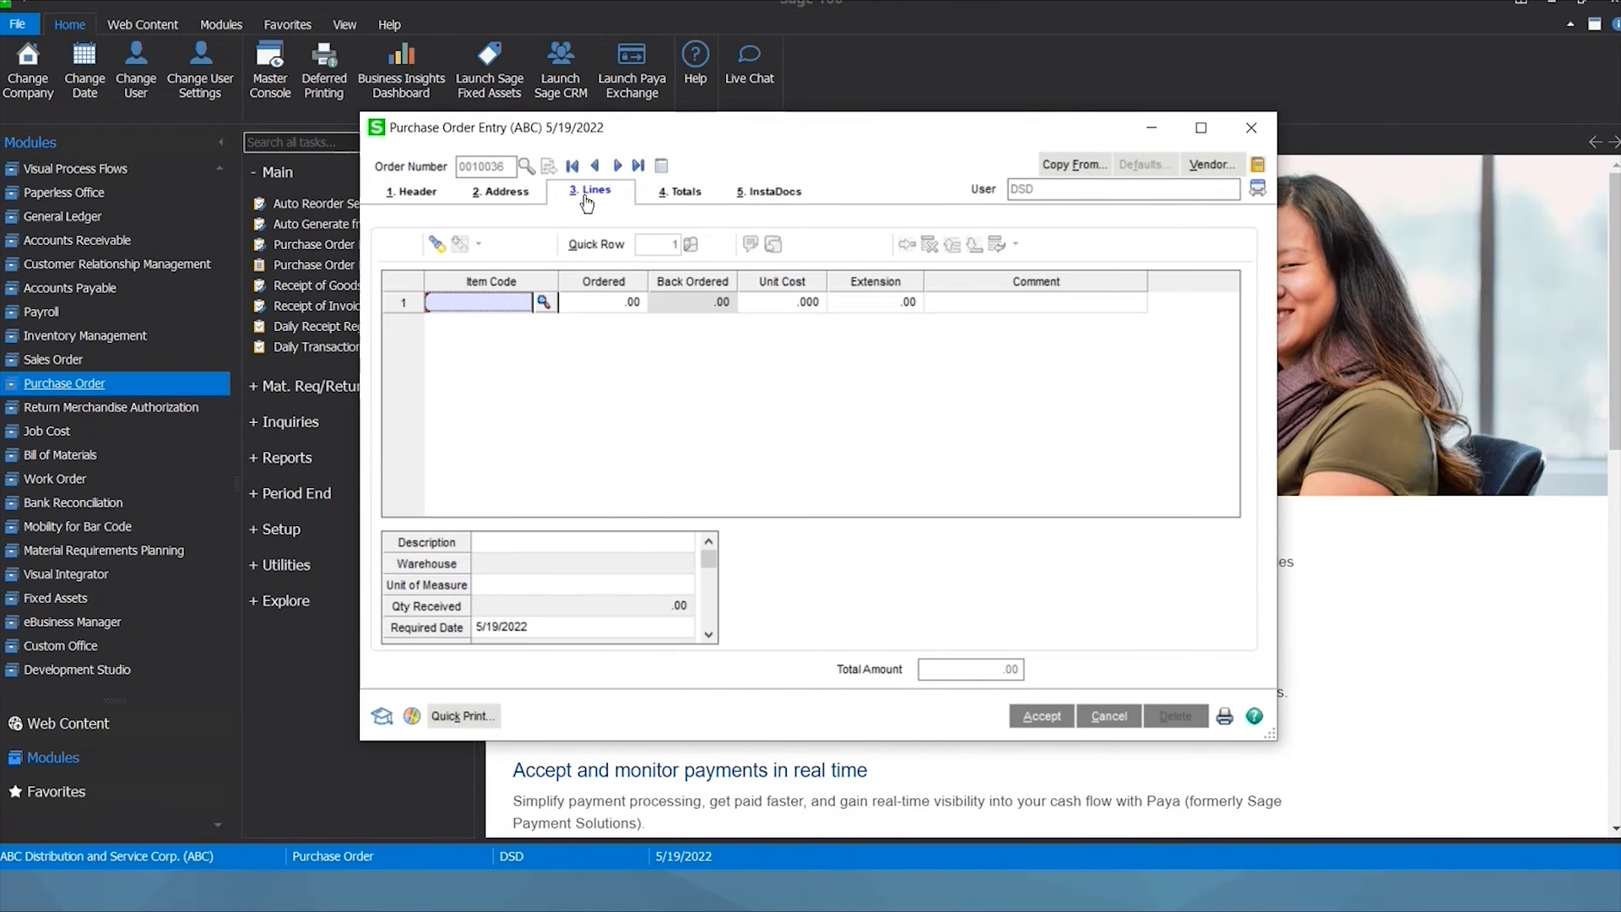
pyautogui.click(543, 302)
pyautogui.doubleClick(594, 279)
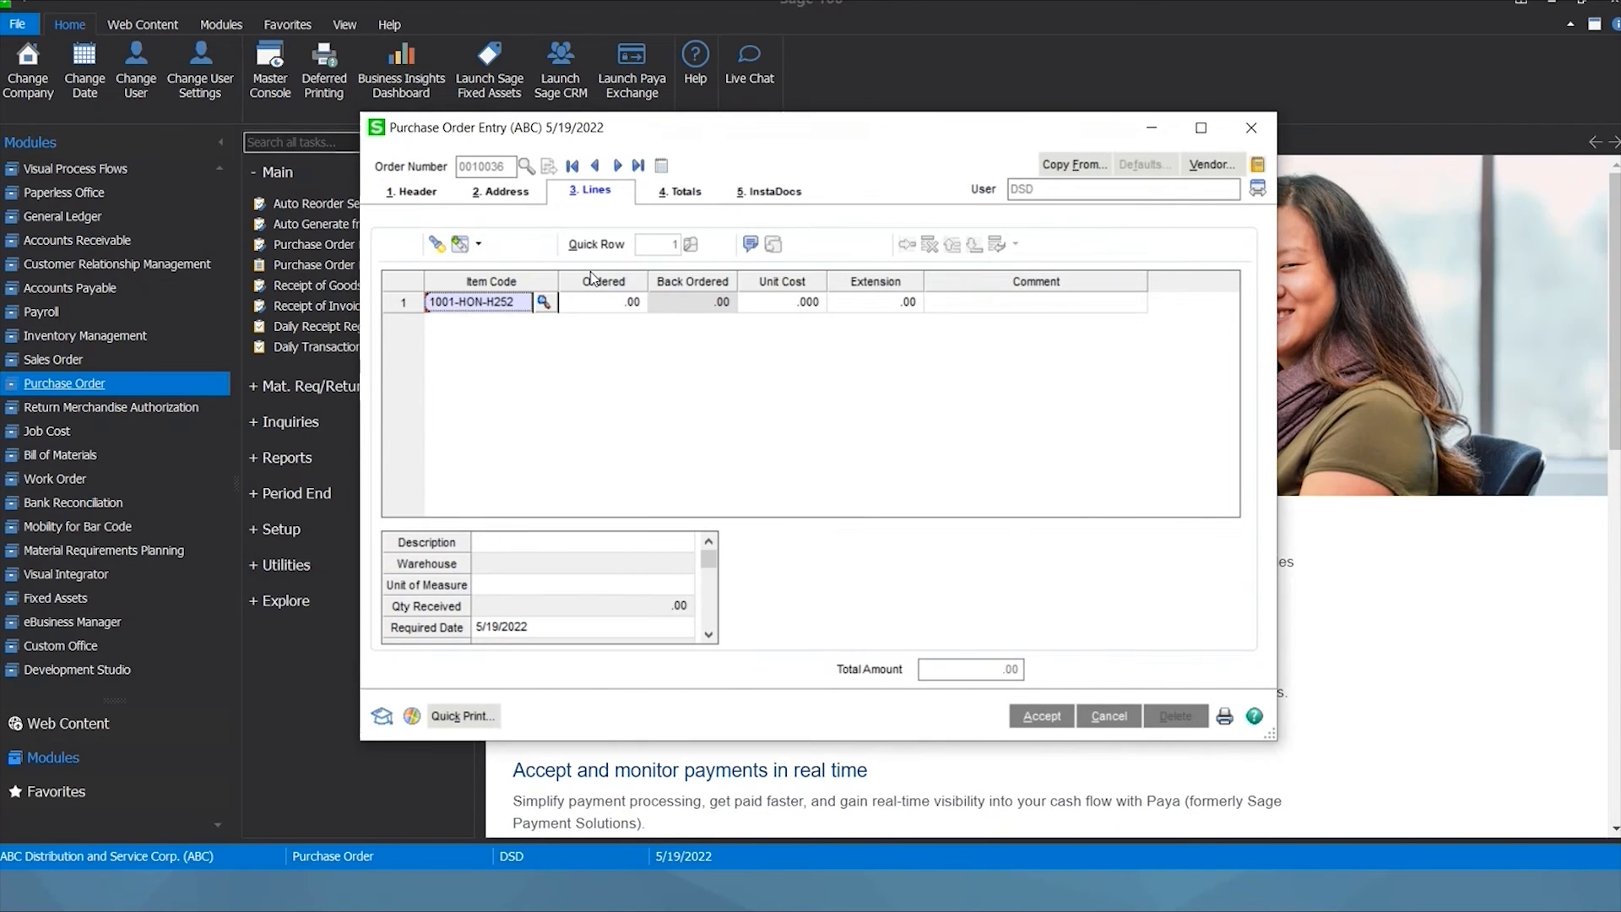
pyautogui.press('Tab')
pyautogui.write('1')
pyautogui.press('Tab')
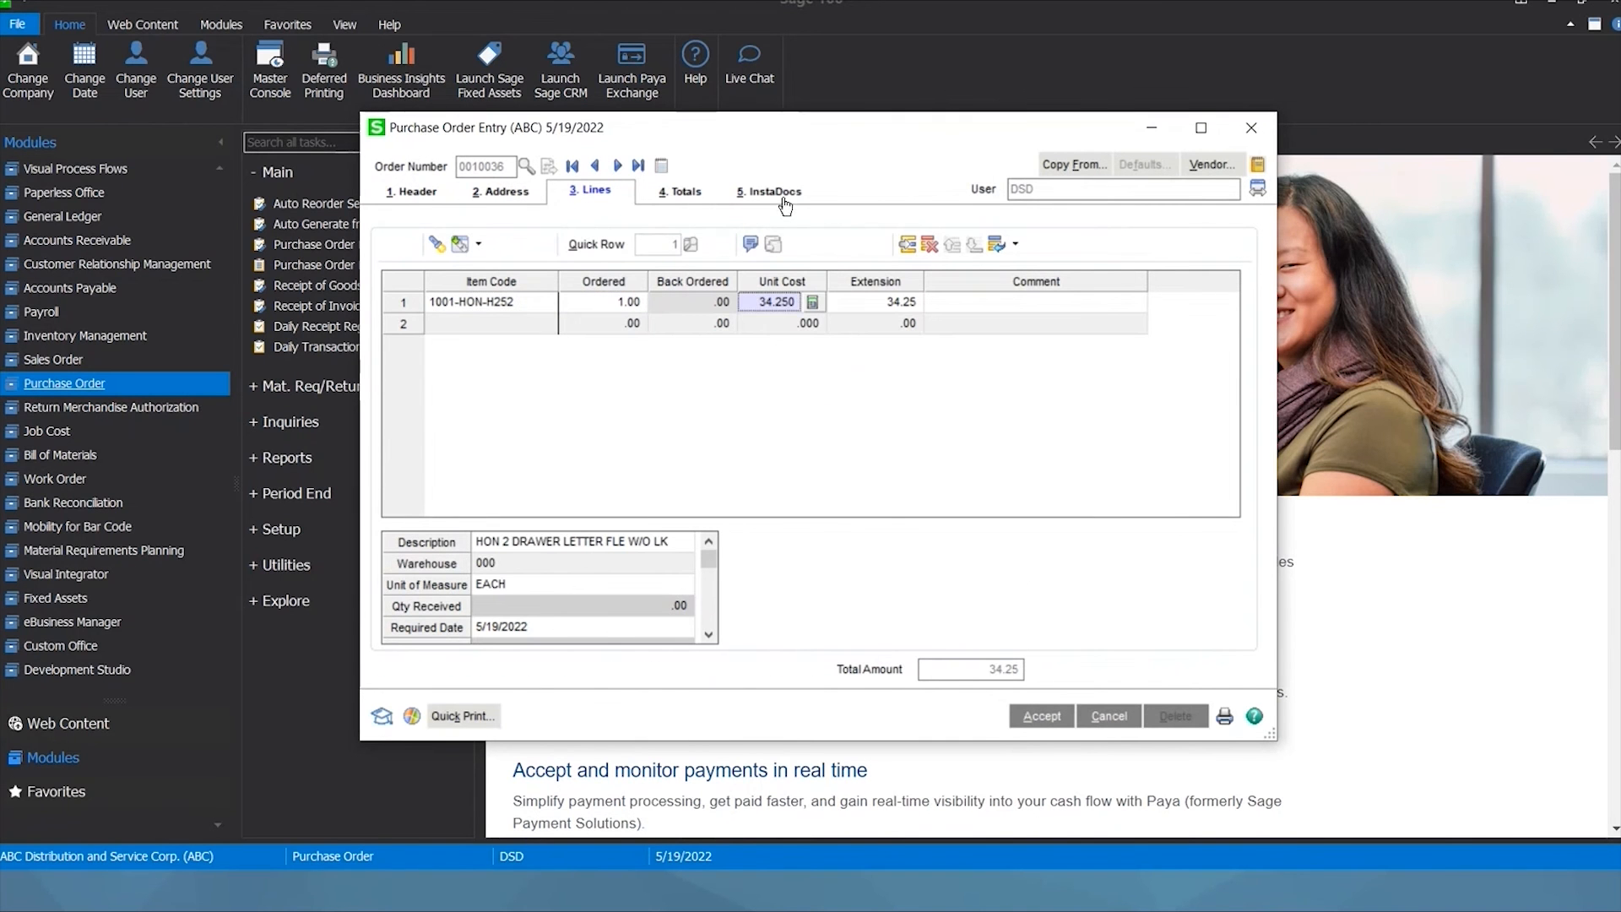
pyautogui.click(774, 191)
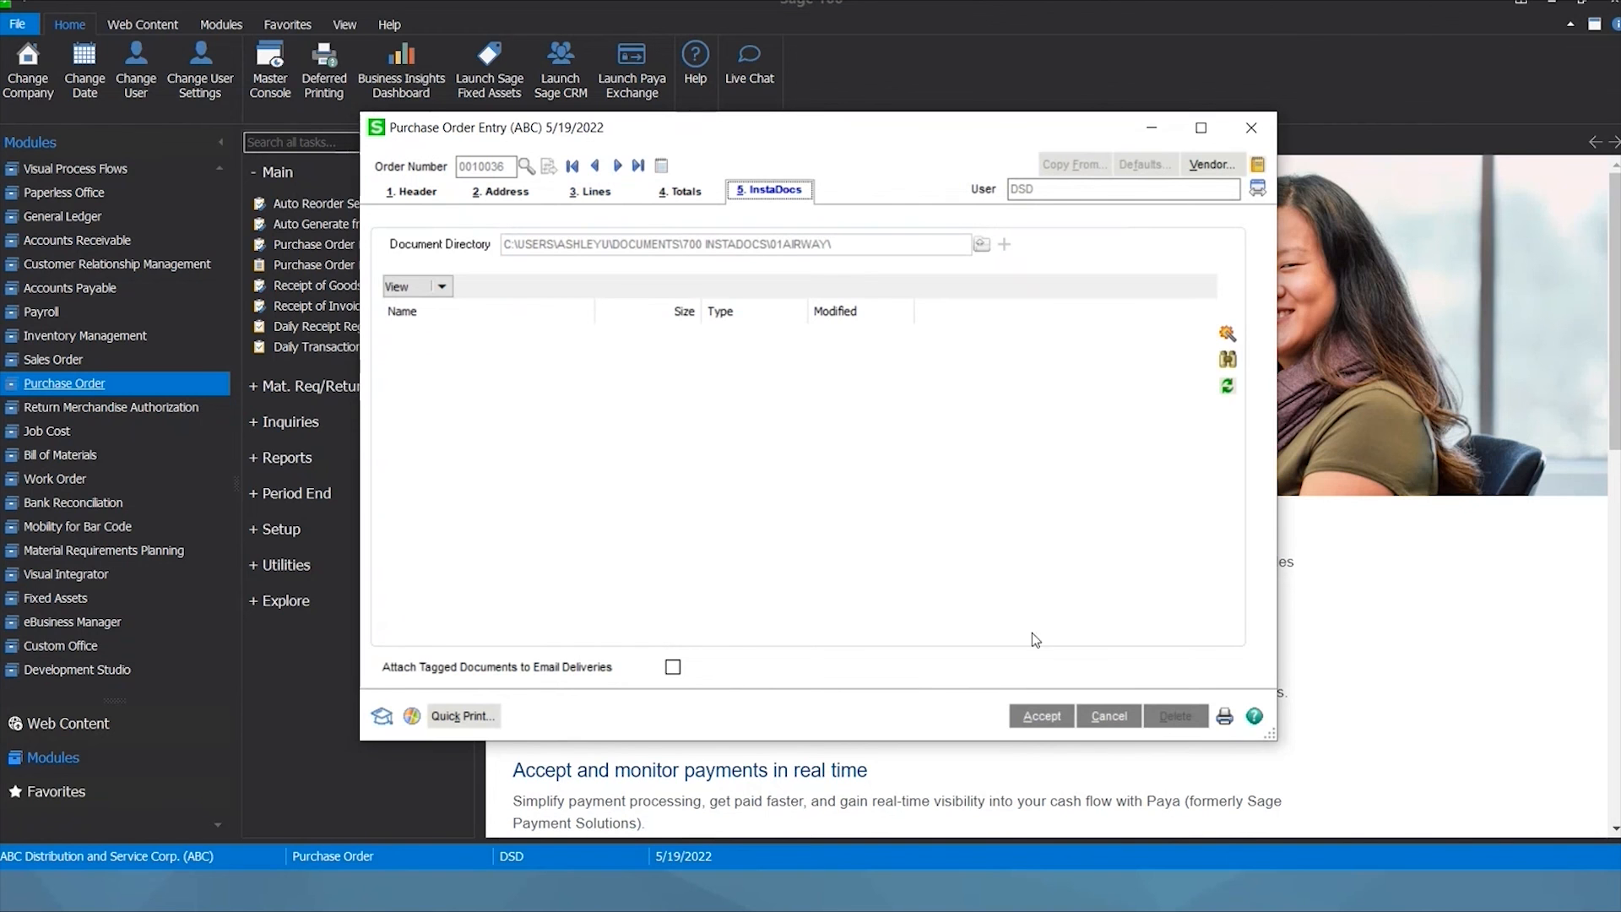
pyautogui.click(1042, 715)
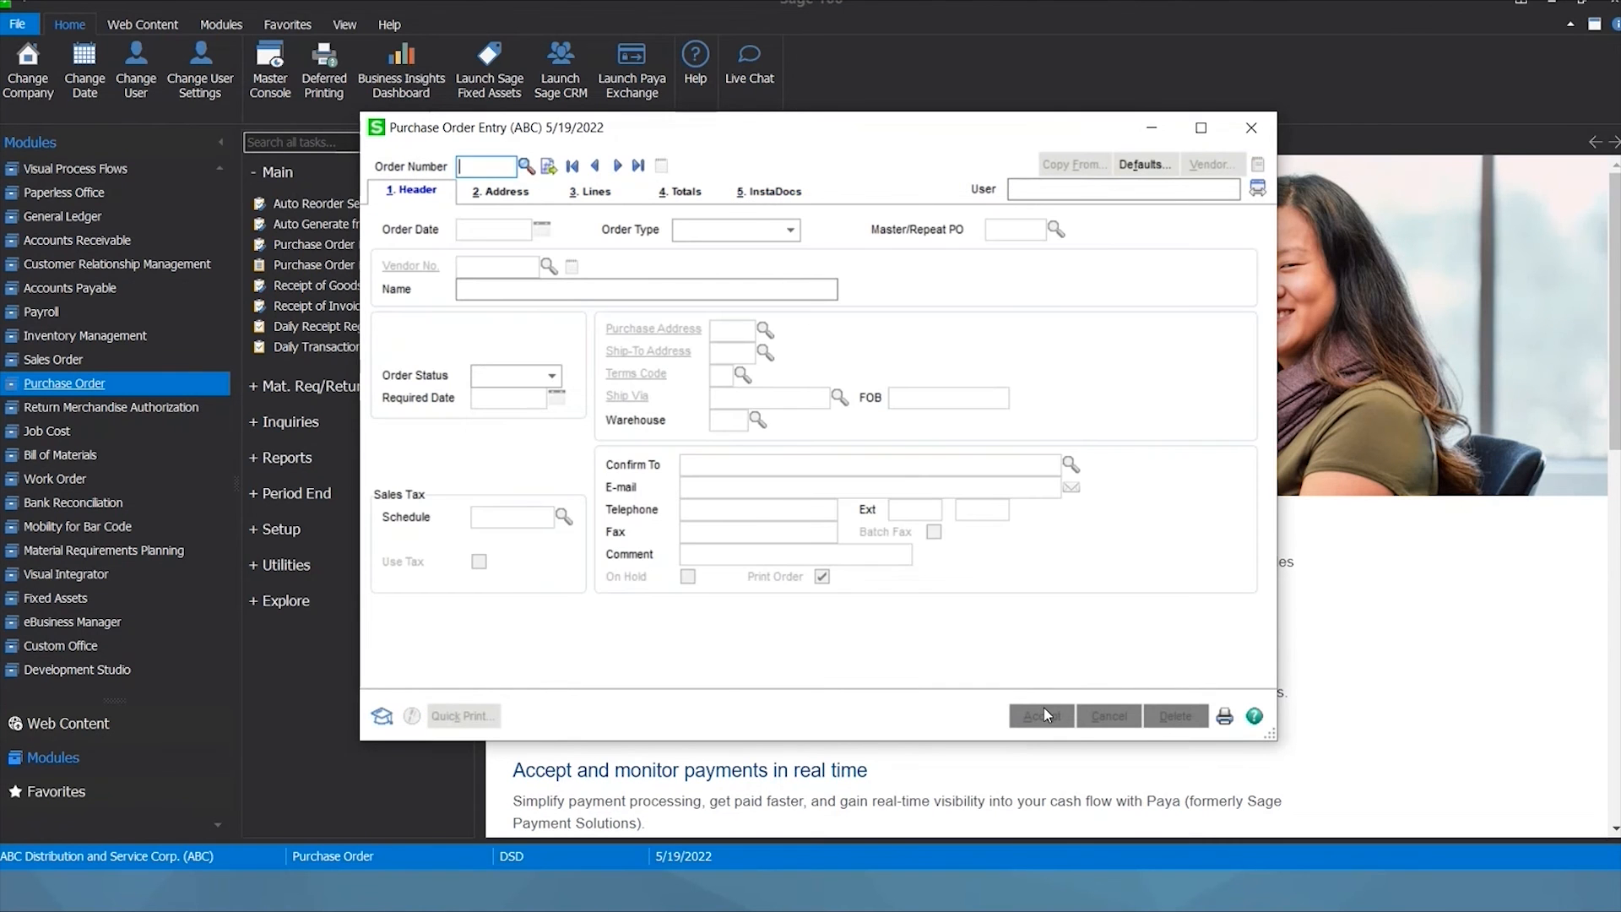
pyautogui.click(1252, 129)
# Start receipt 001022 for the new Airway Property purchase order with invoice number 152.
pyautogui.click(323, 289)
pyautogui.click(556, 165)
pyautogui.click(585, 269)
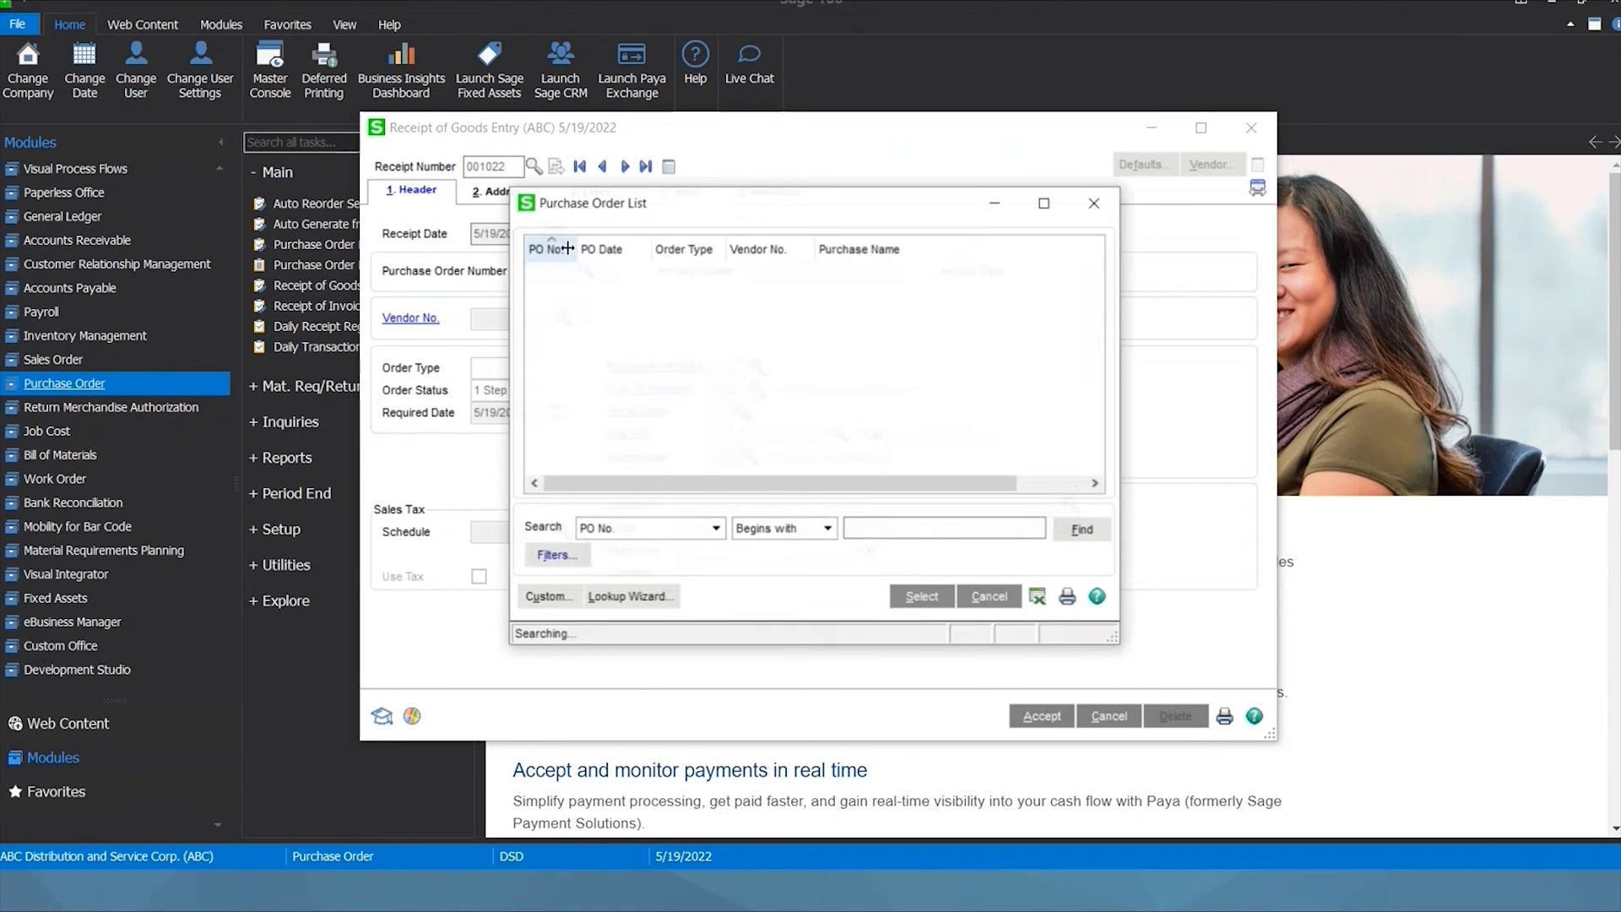
pyautogui.doubleClick(783, 271)
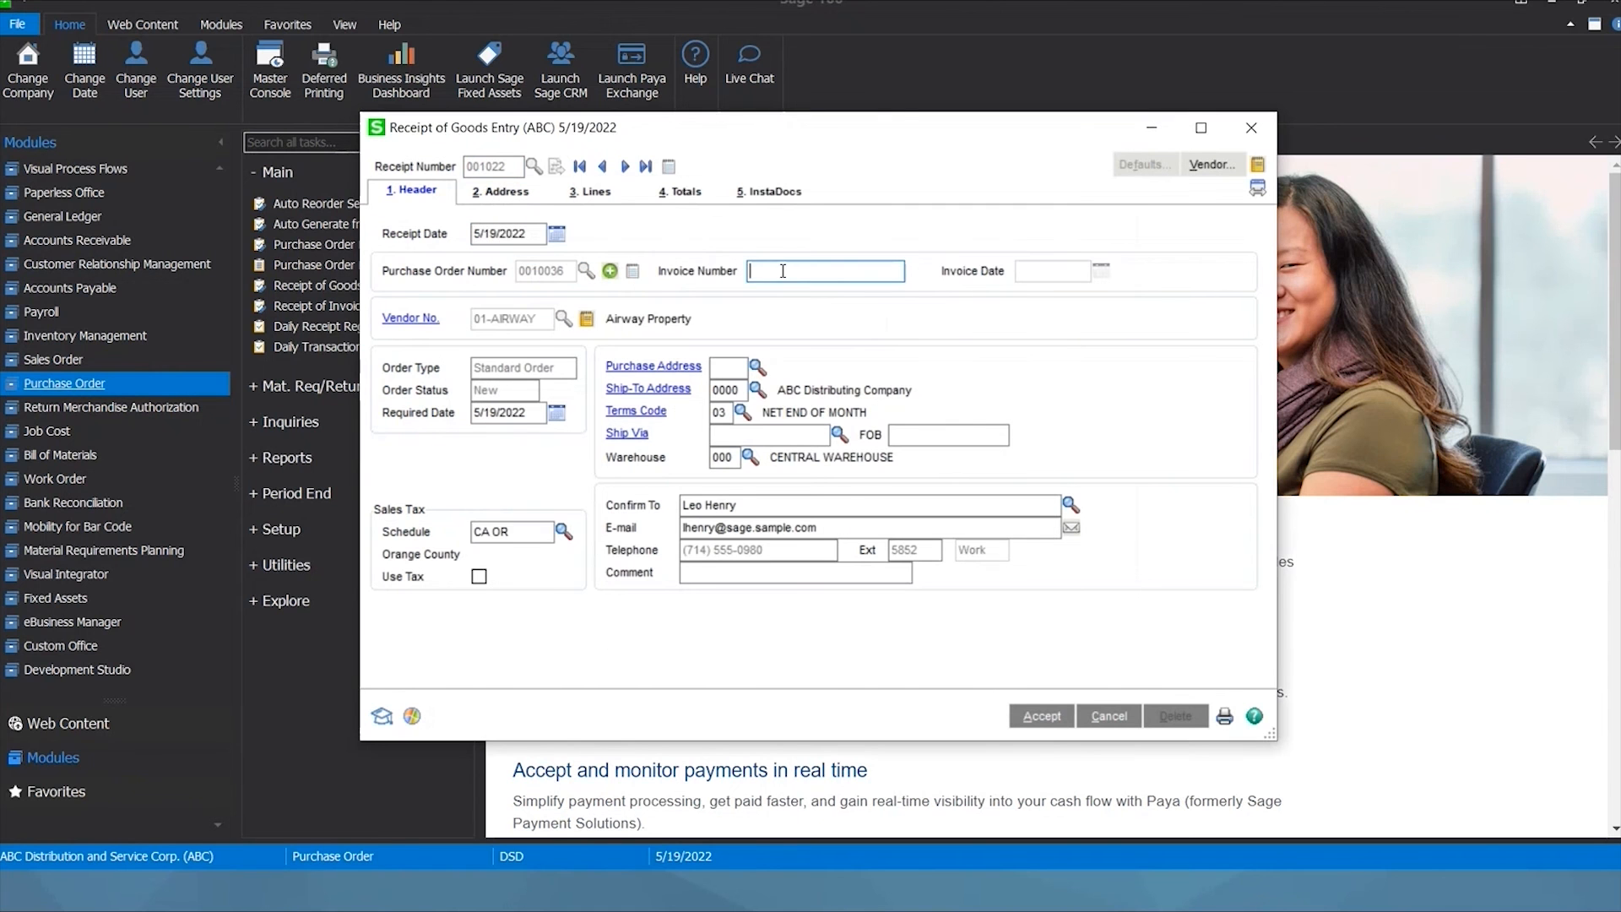
pyautogui.write('152')
# Receive the complete purchase order, view the empty InstaDocs list, and switch to File Explorer.
pyautogui.click(591, 190)
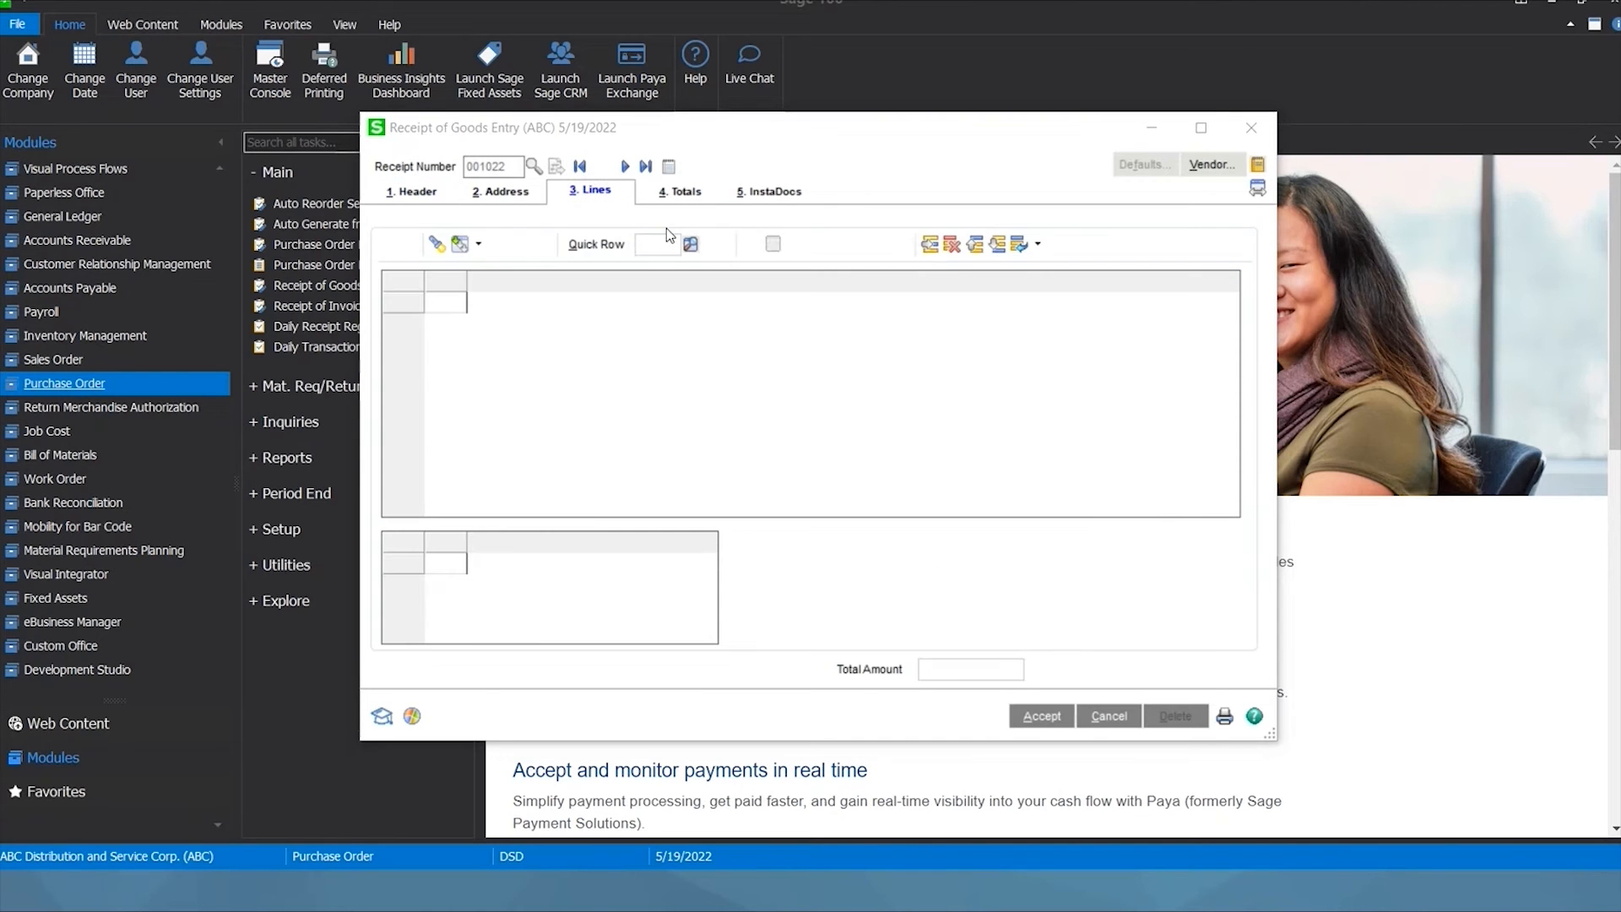
pyautogui.click(792, 332)
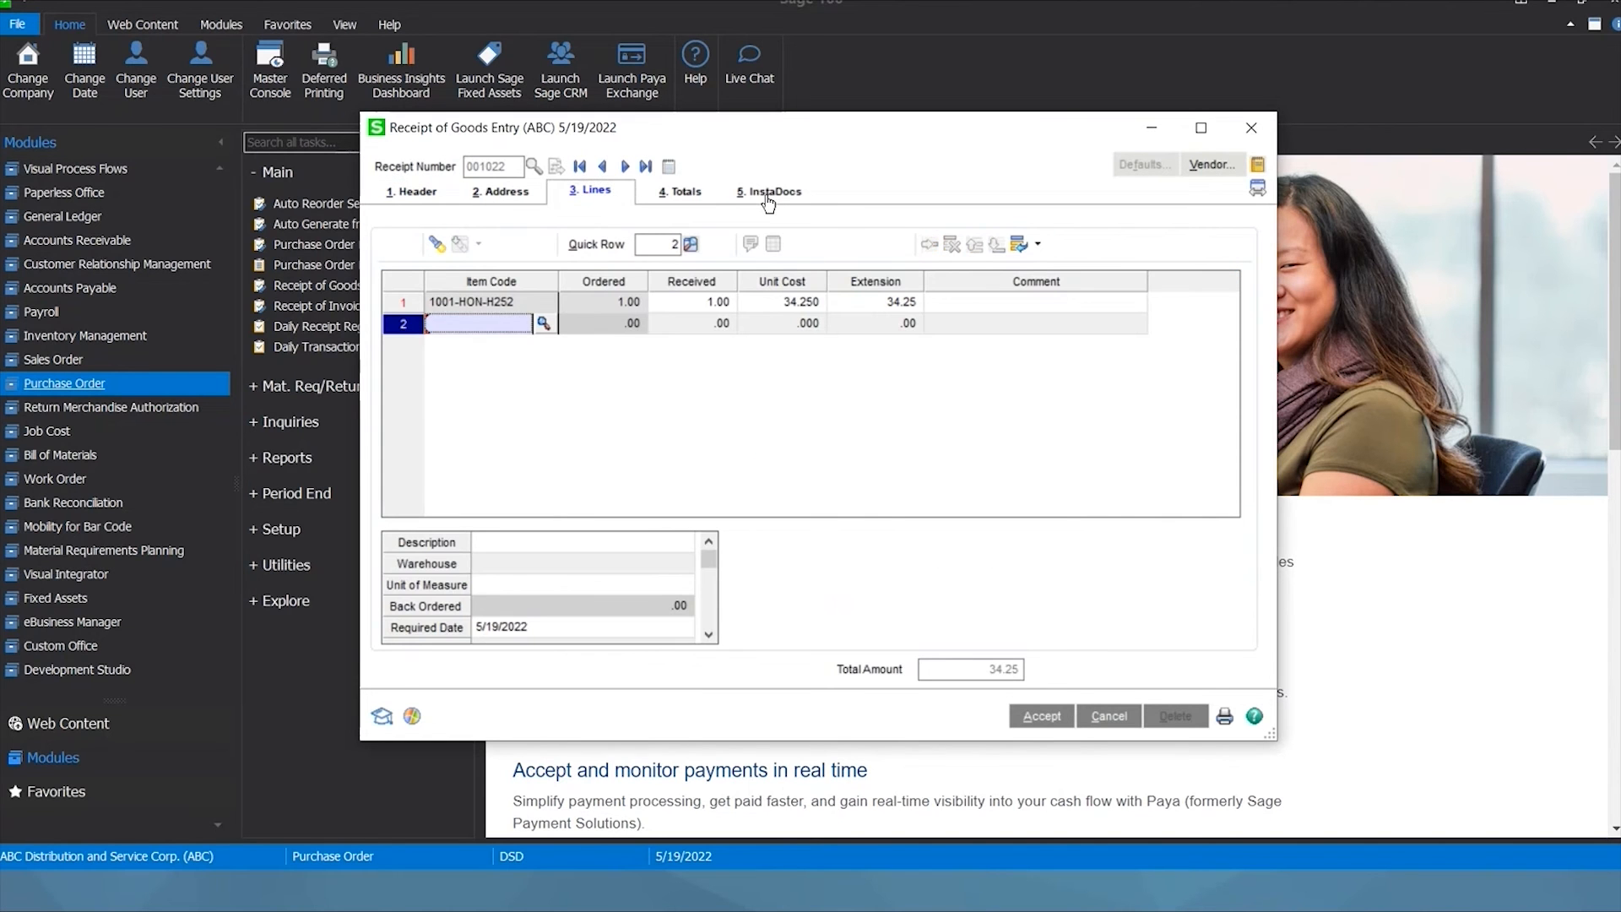
pyautogui.click(769, 195)
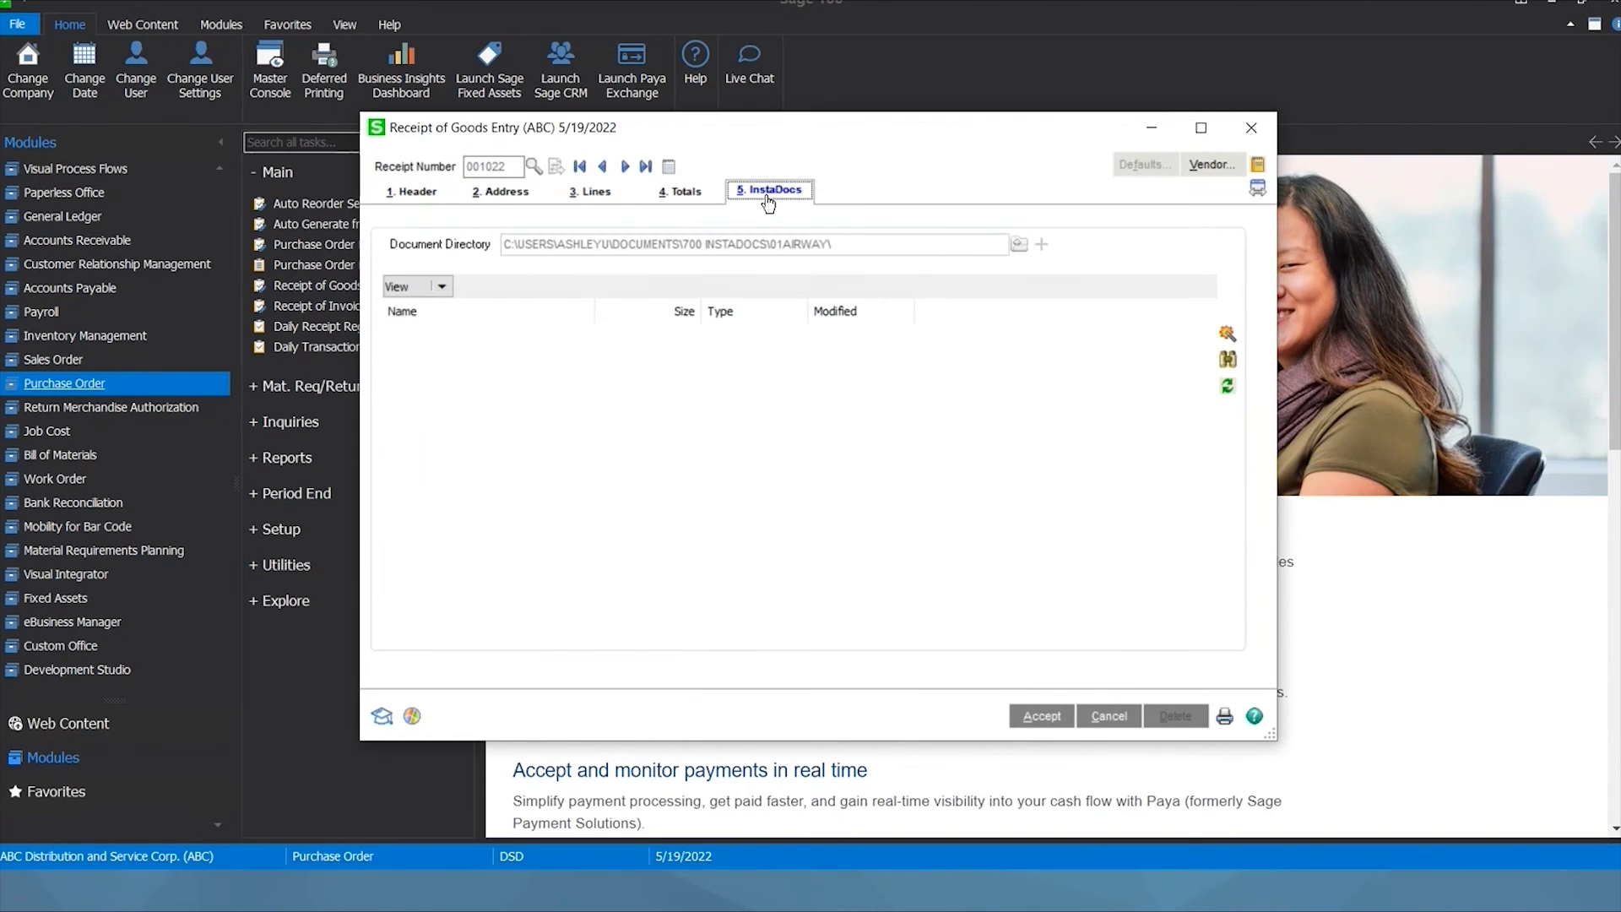
pyautogui.hotkey('alt', 'Tab')
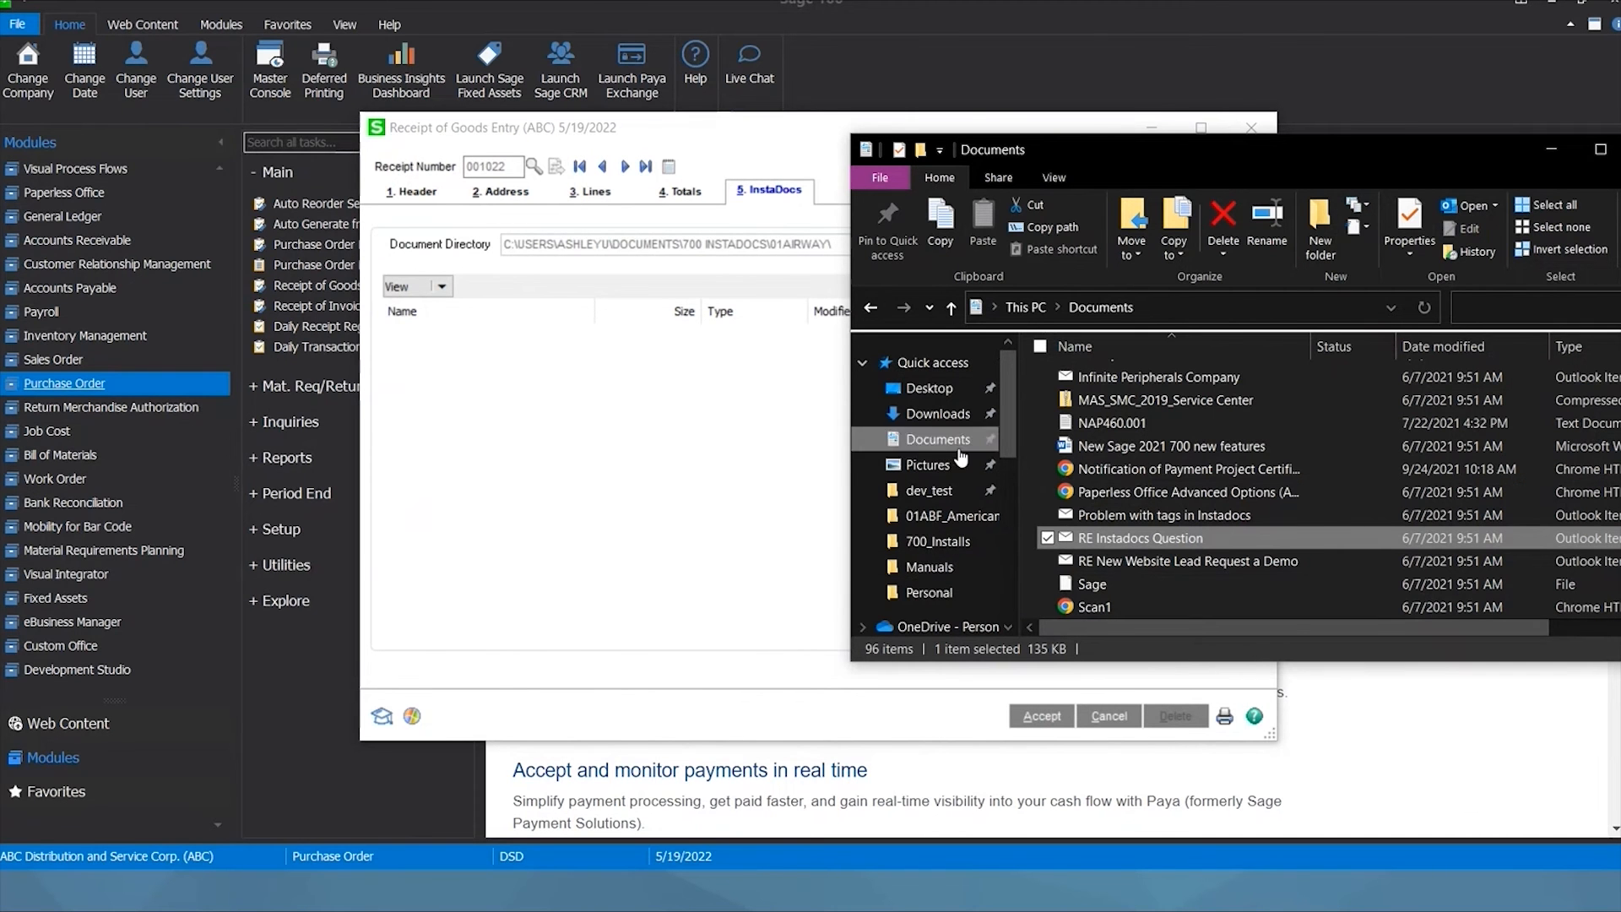
# Browse from Documents into Scans and PO Scans, then back up to Scans.
pyautogui.scroll(-3, 952, 468)
pyautogui.scroll(3, 952, 473)
pyautogui.click(939, 440)
pyautogui.scroll(-10, 1145, 473)
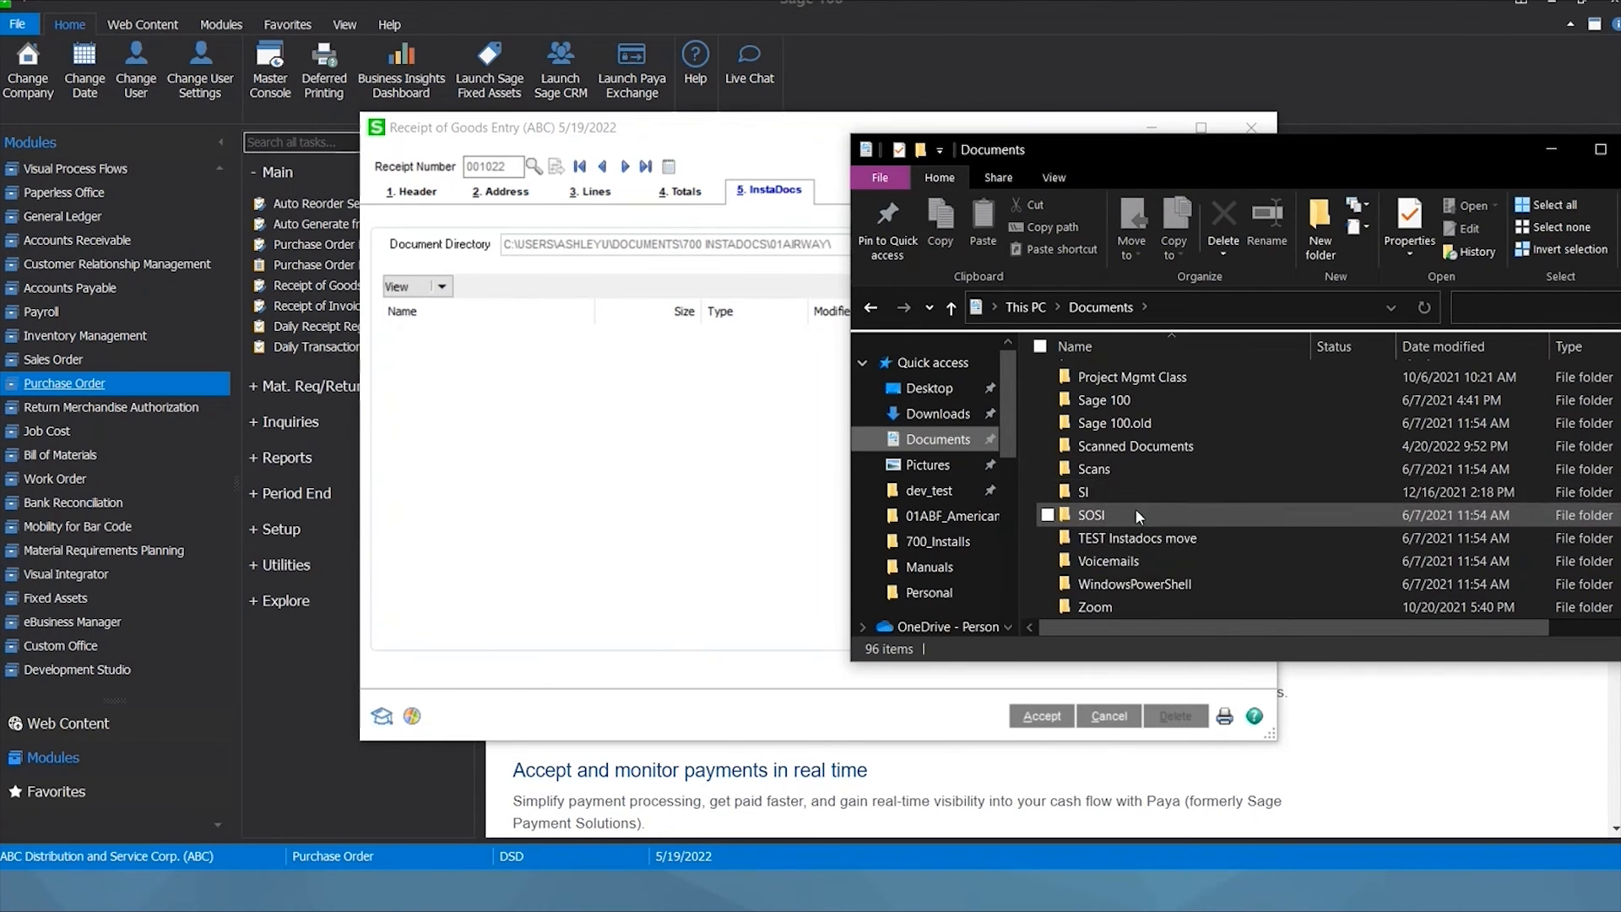
pyautogui.doubleClick(1123, 471)
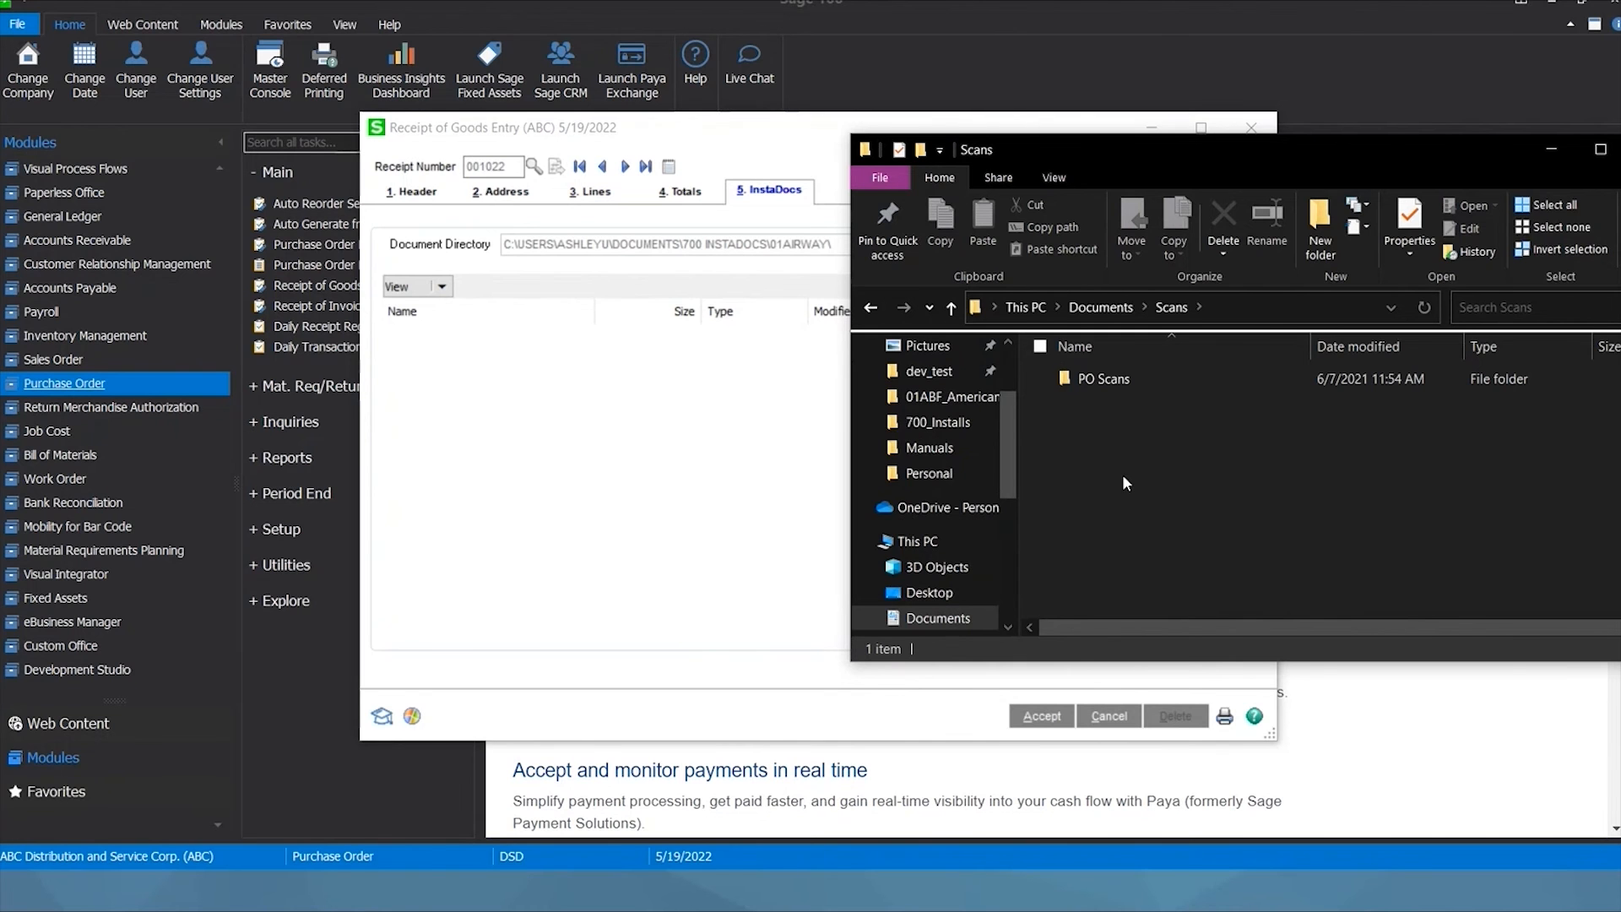
pyautogui.doubleClick(1103, 380)
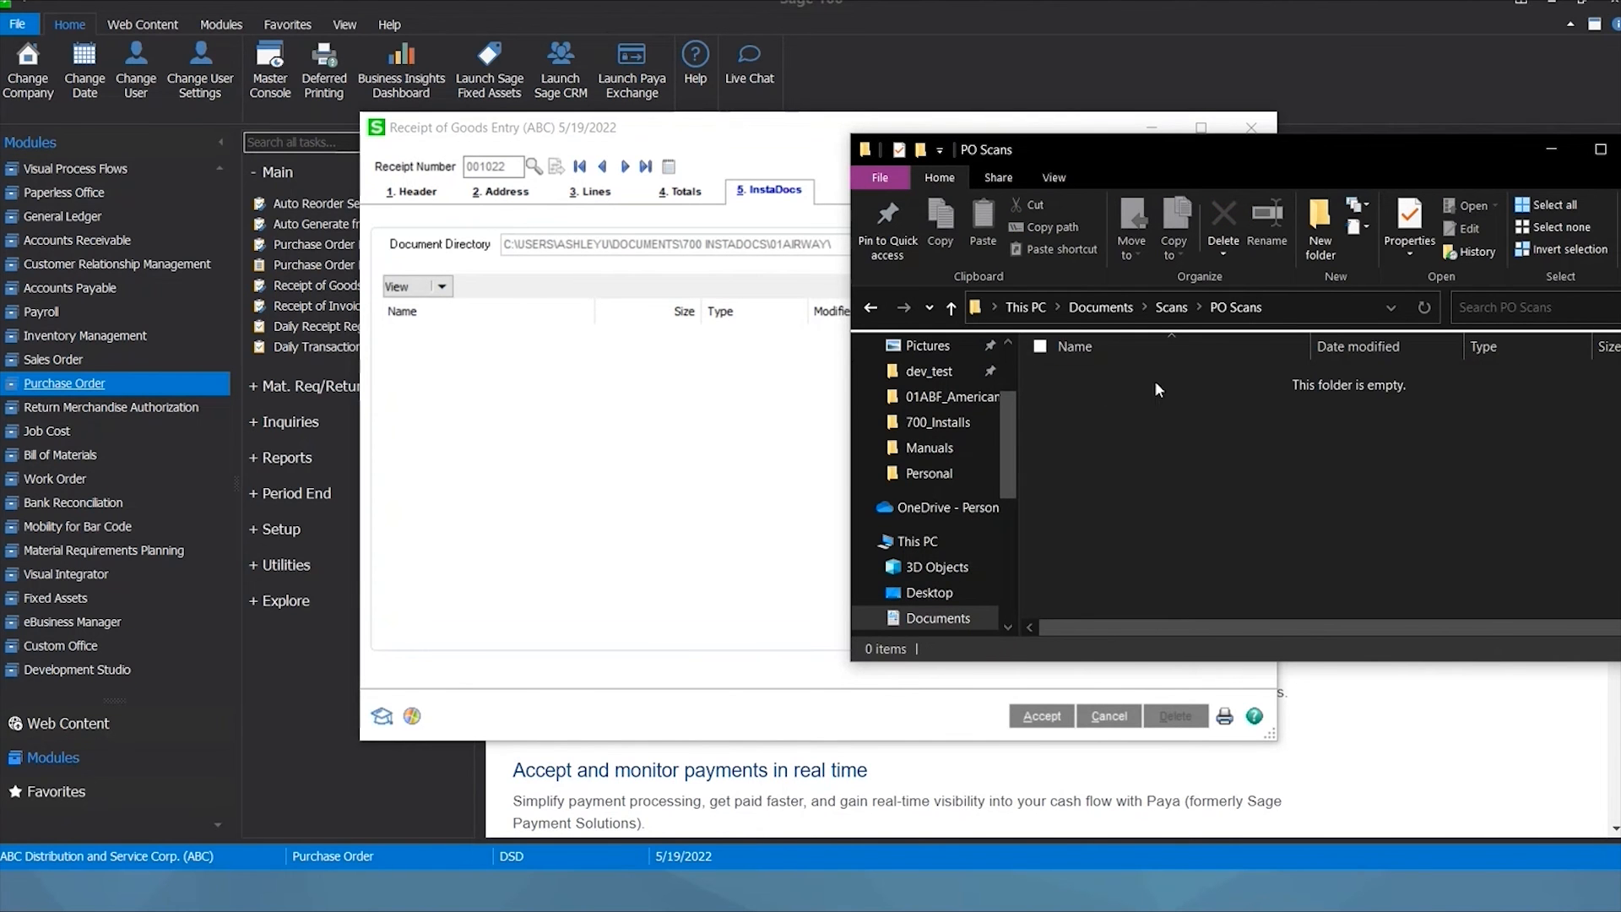
pyautogui.click(1171, 307)
pyautogui.click(1232, 456)
# Drag Word file A076610 from the Manuals folder into receipt 001022's InstaDocs list.
pyautogui.moveTo(1179, 474); pyautogui.dragTo(954, 418)
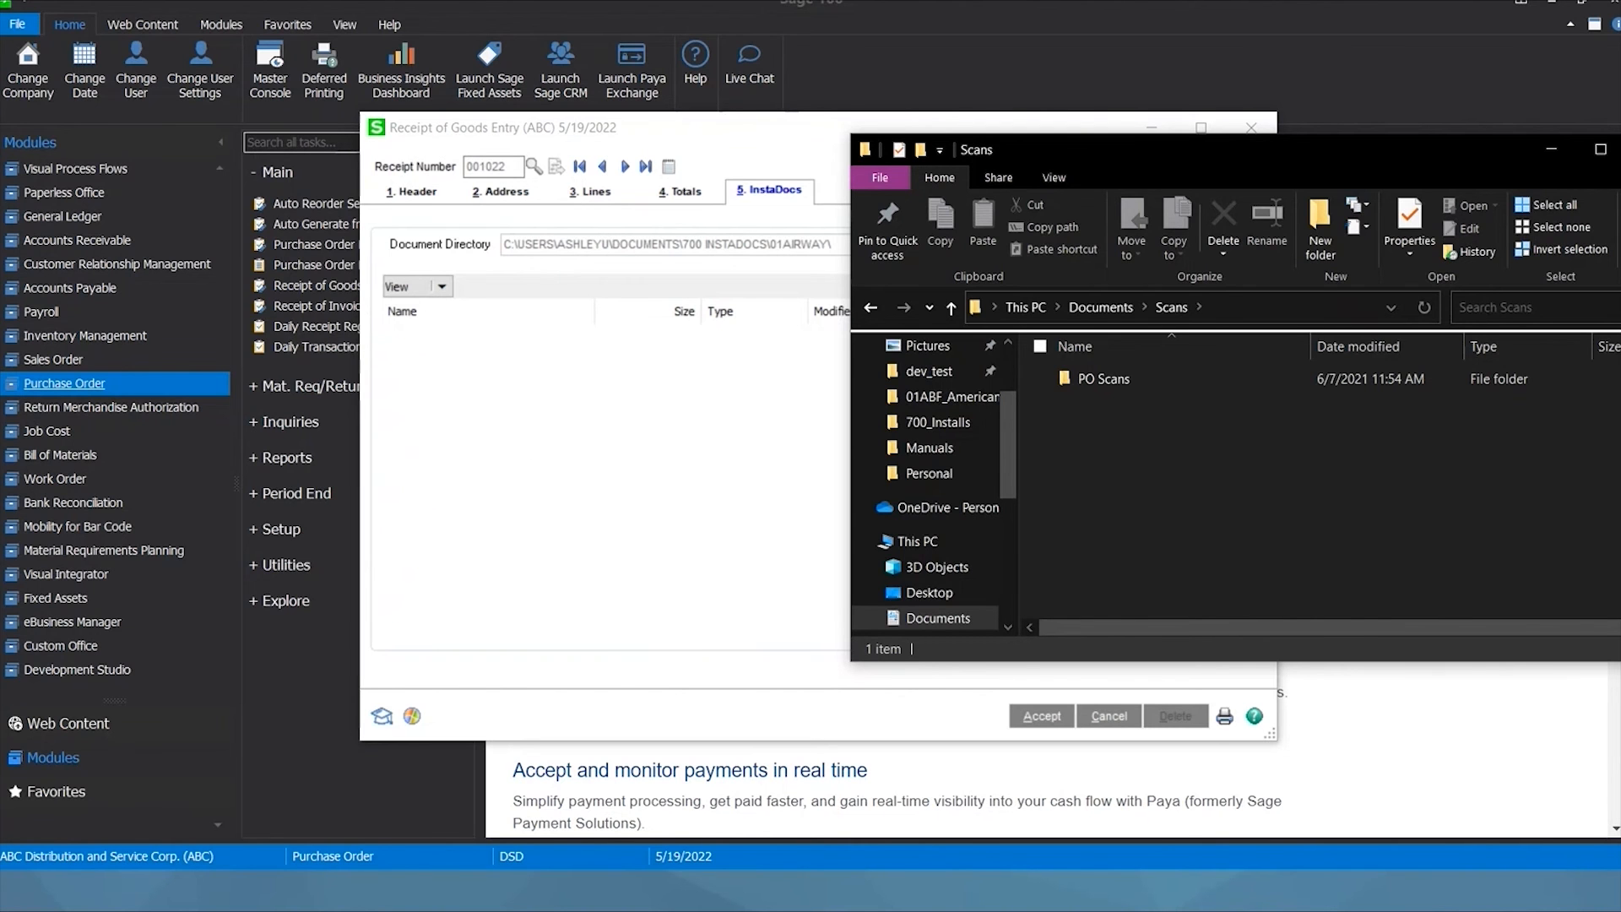
pyautogui.click(949, 449)
pyautogui.moveTo(1098, 379); pyautogui.dragTo(595, 436)
pyautogui.click(603, 445)
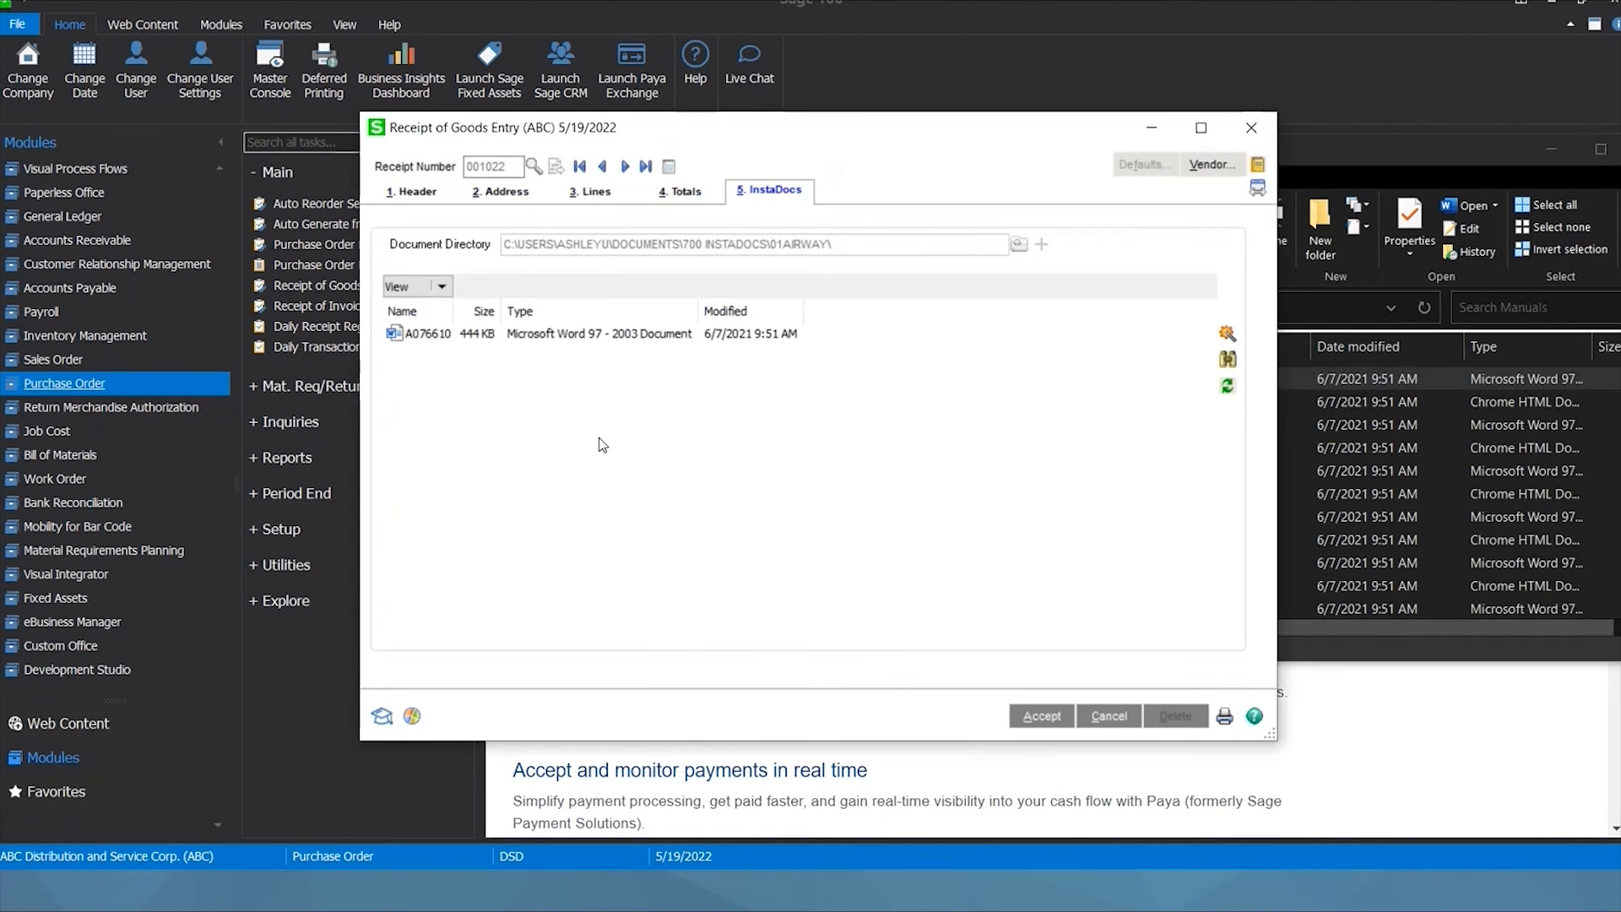
pyautogui.click(549, 342)
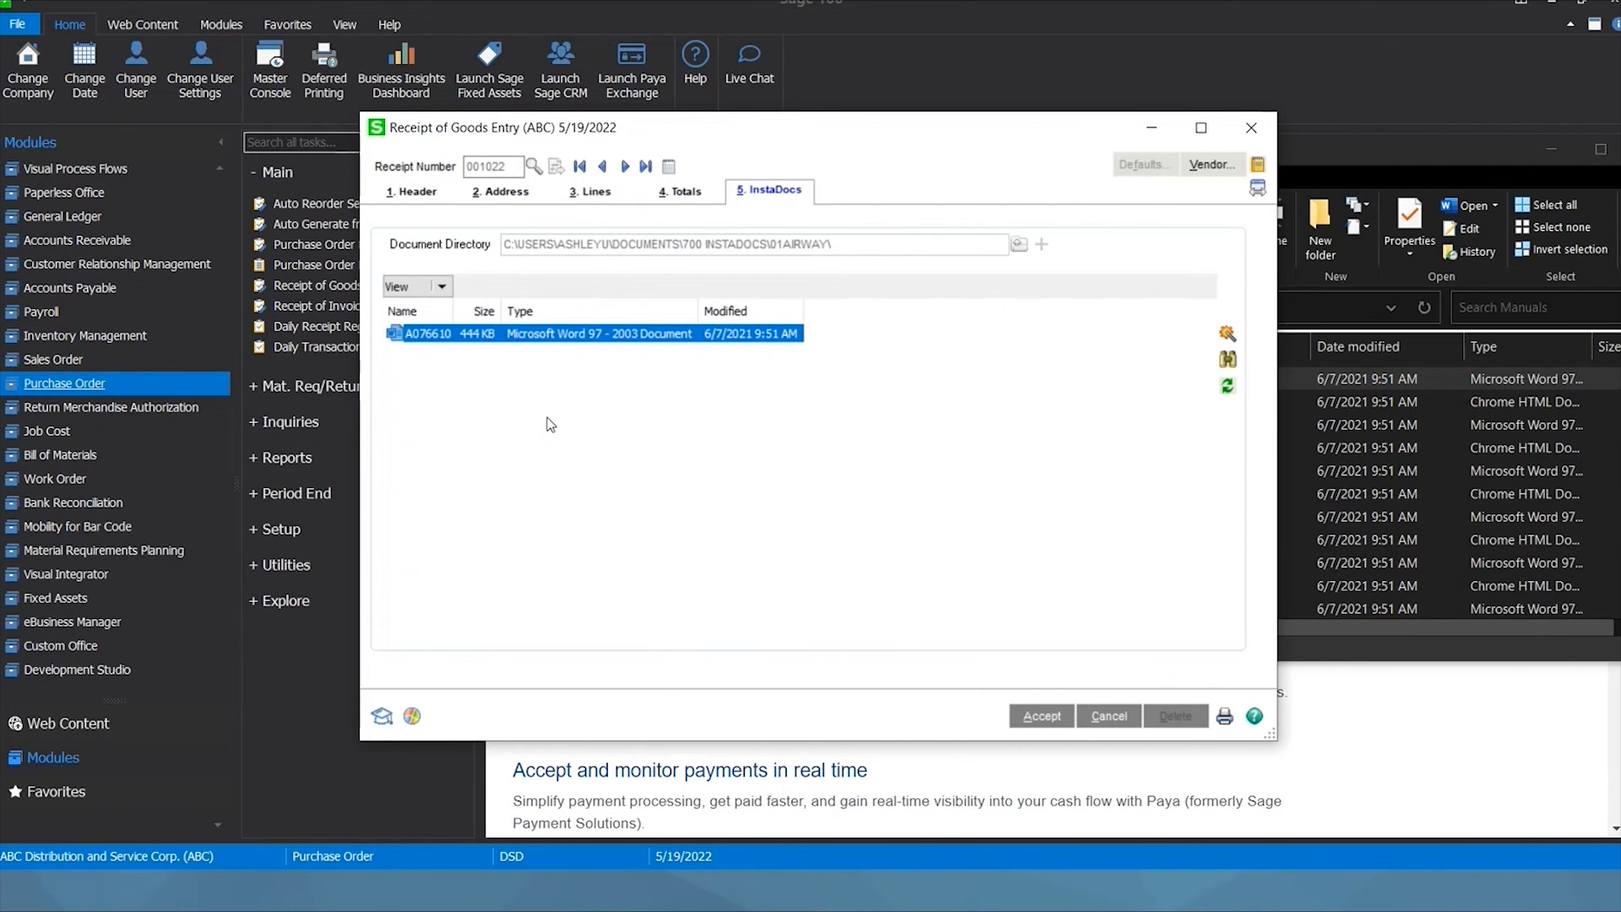
pyautogui.click(562, 338)
pyautogui.click(1227, 359)
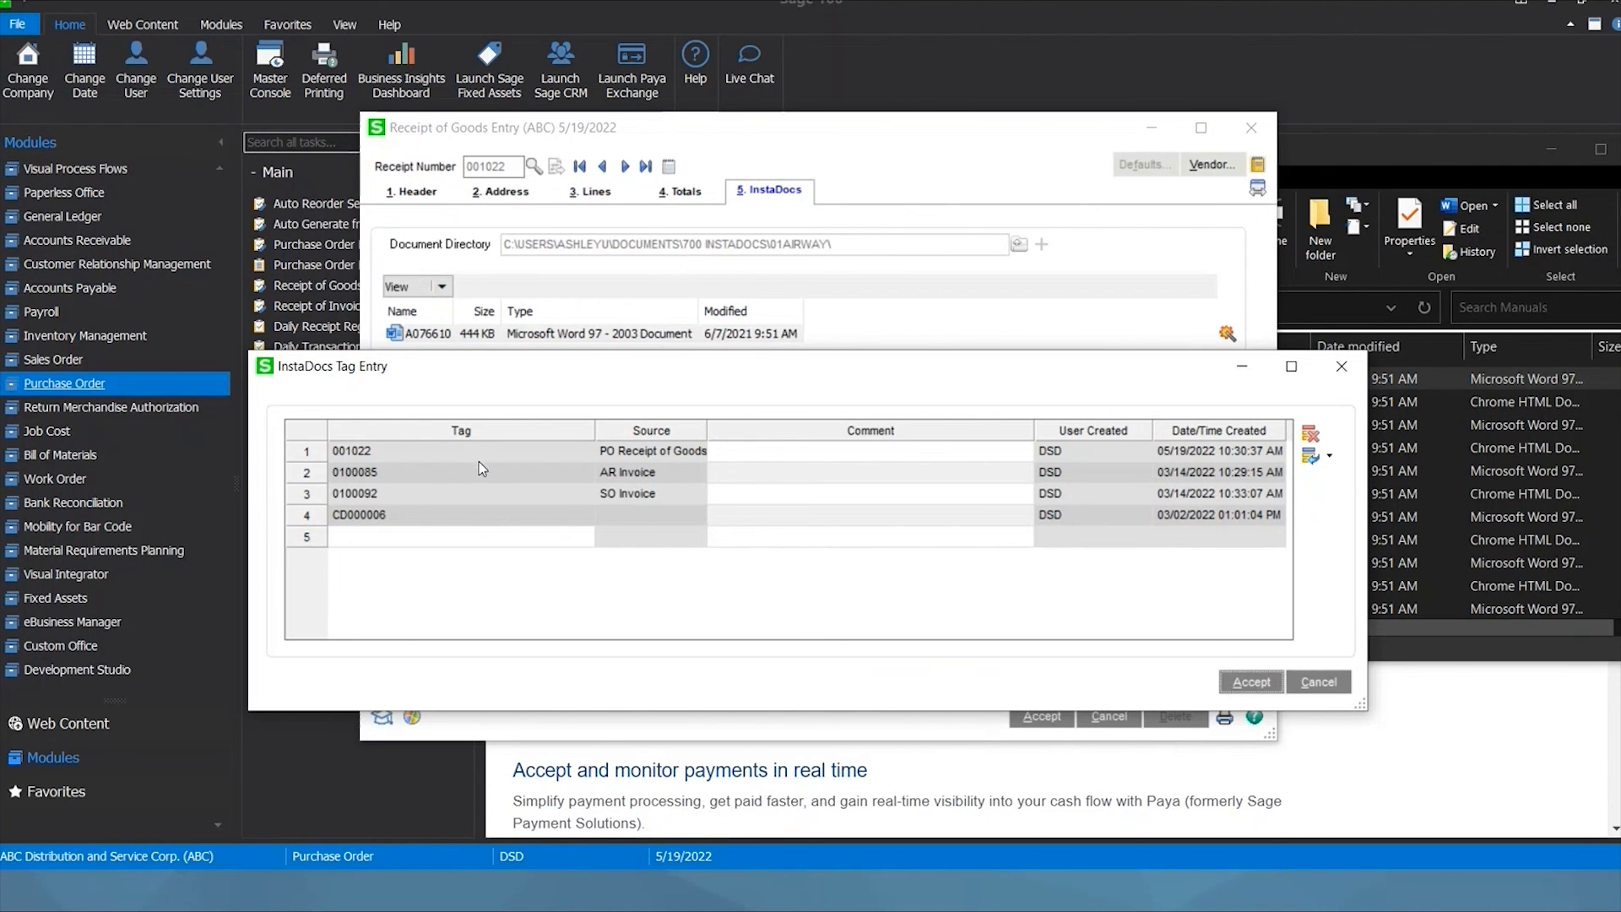
pyautogui.click(389, 450)
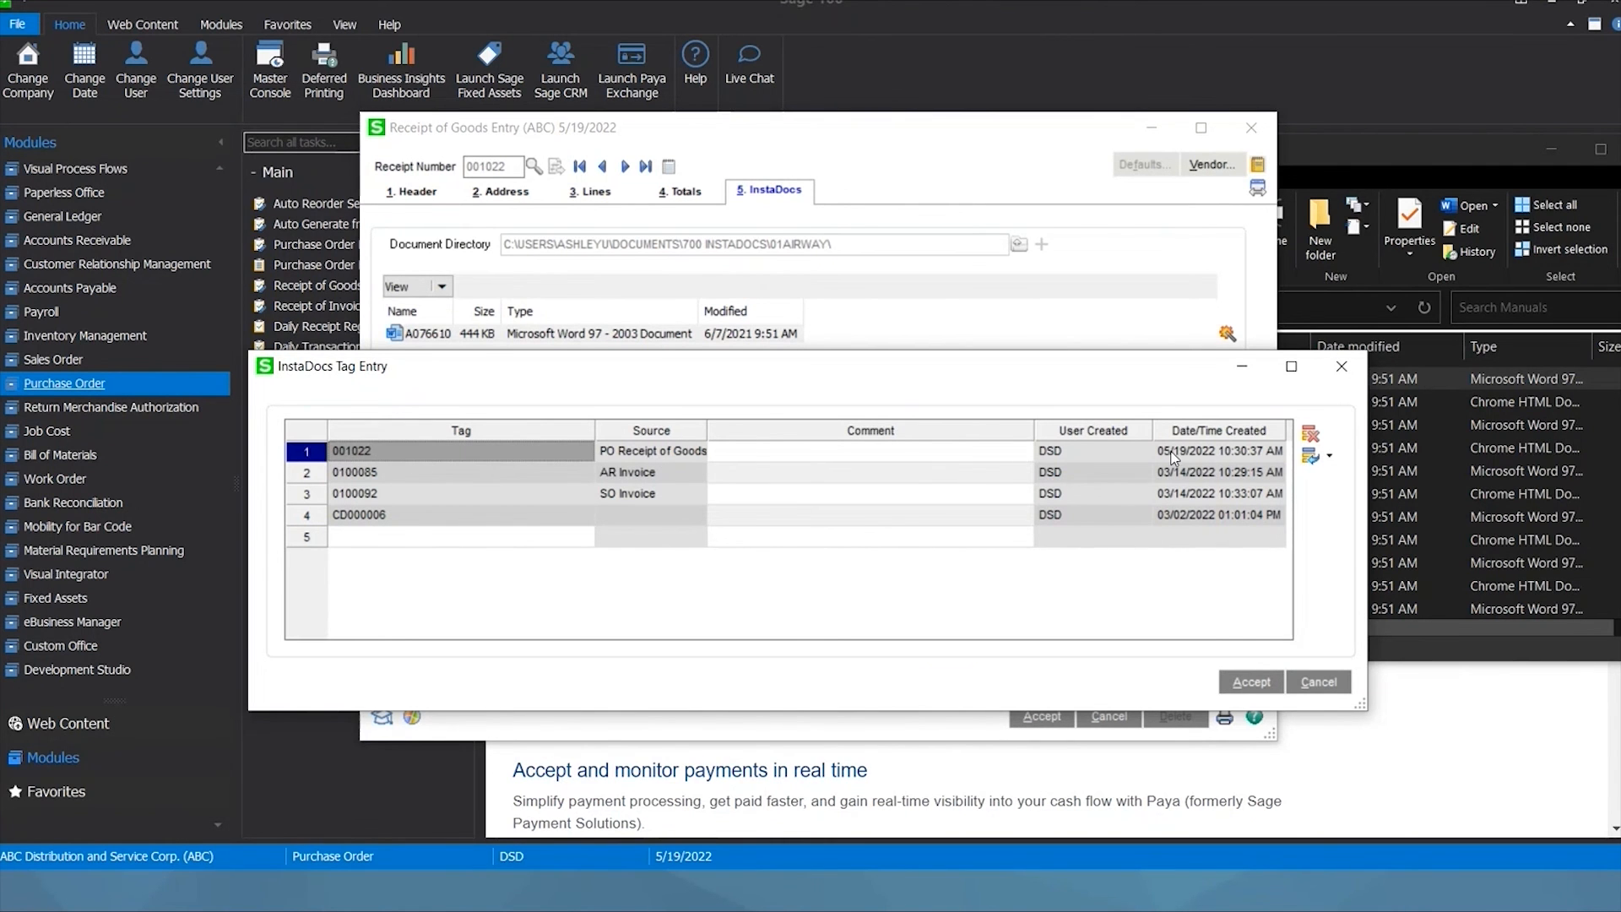
pyautogui.click(1087, 454)
pyautogui.click(1205, 460)
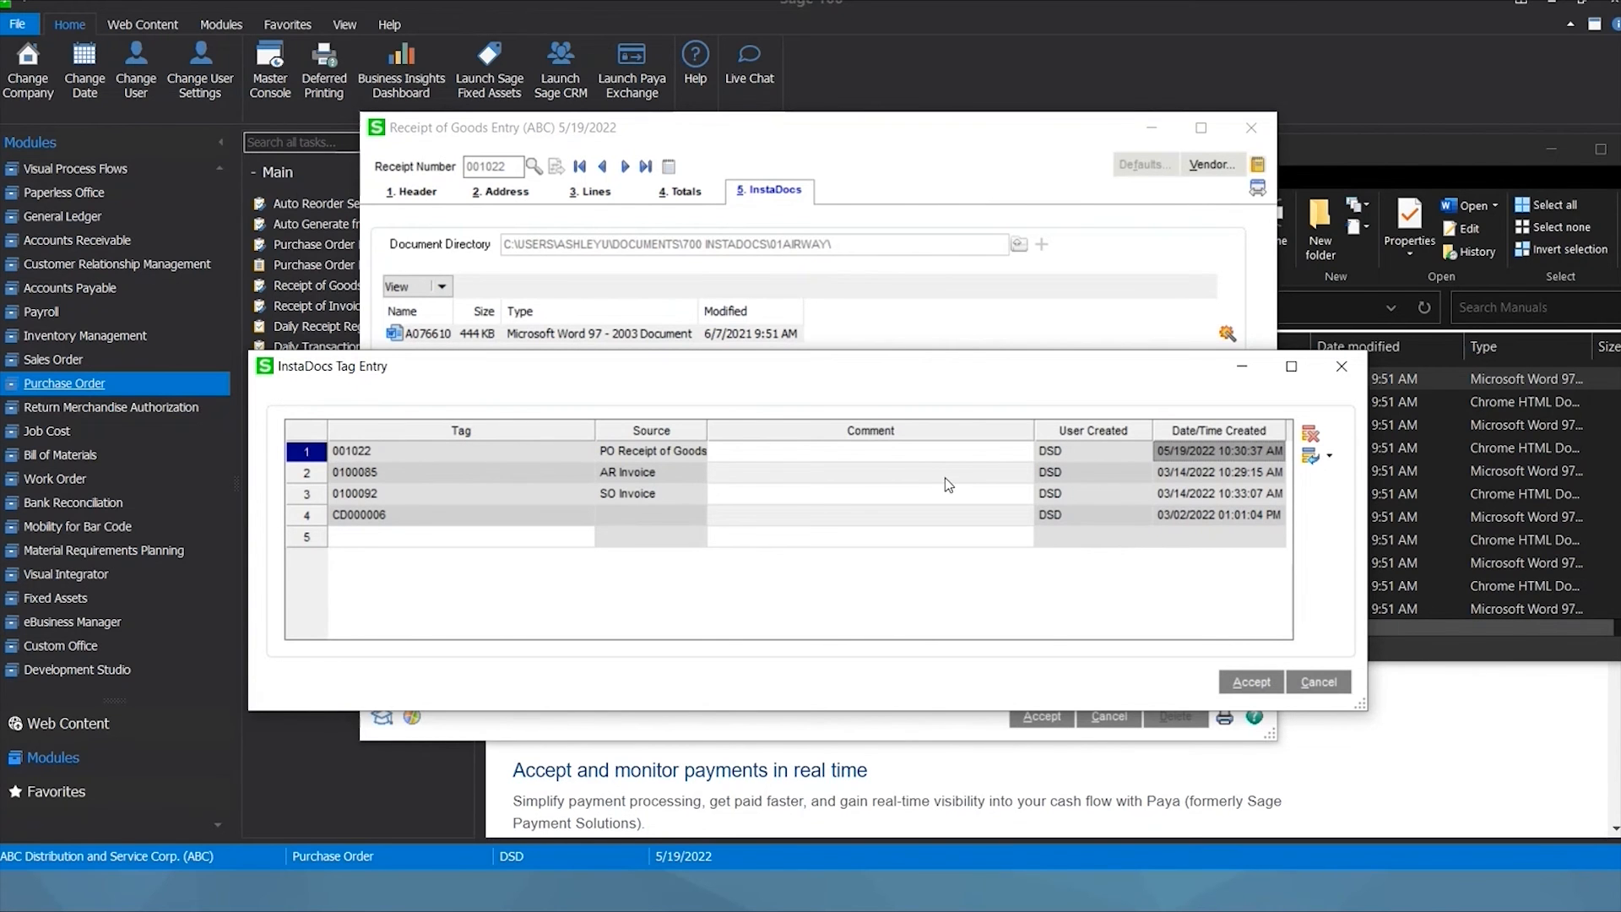
pyautogui.click(934, 456)
pyautogui.click(1252, 681)
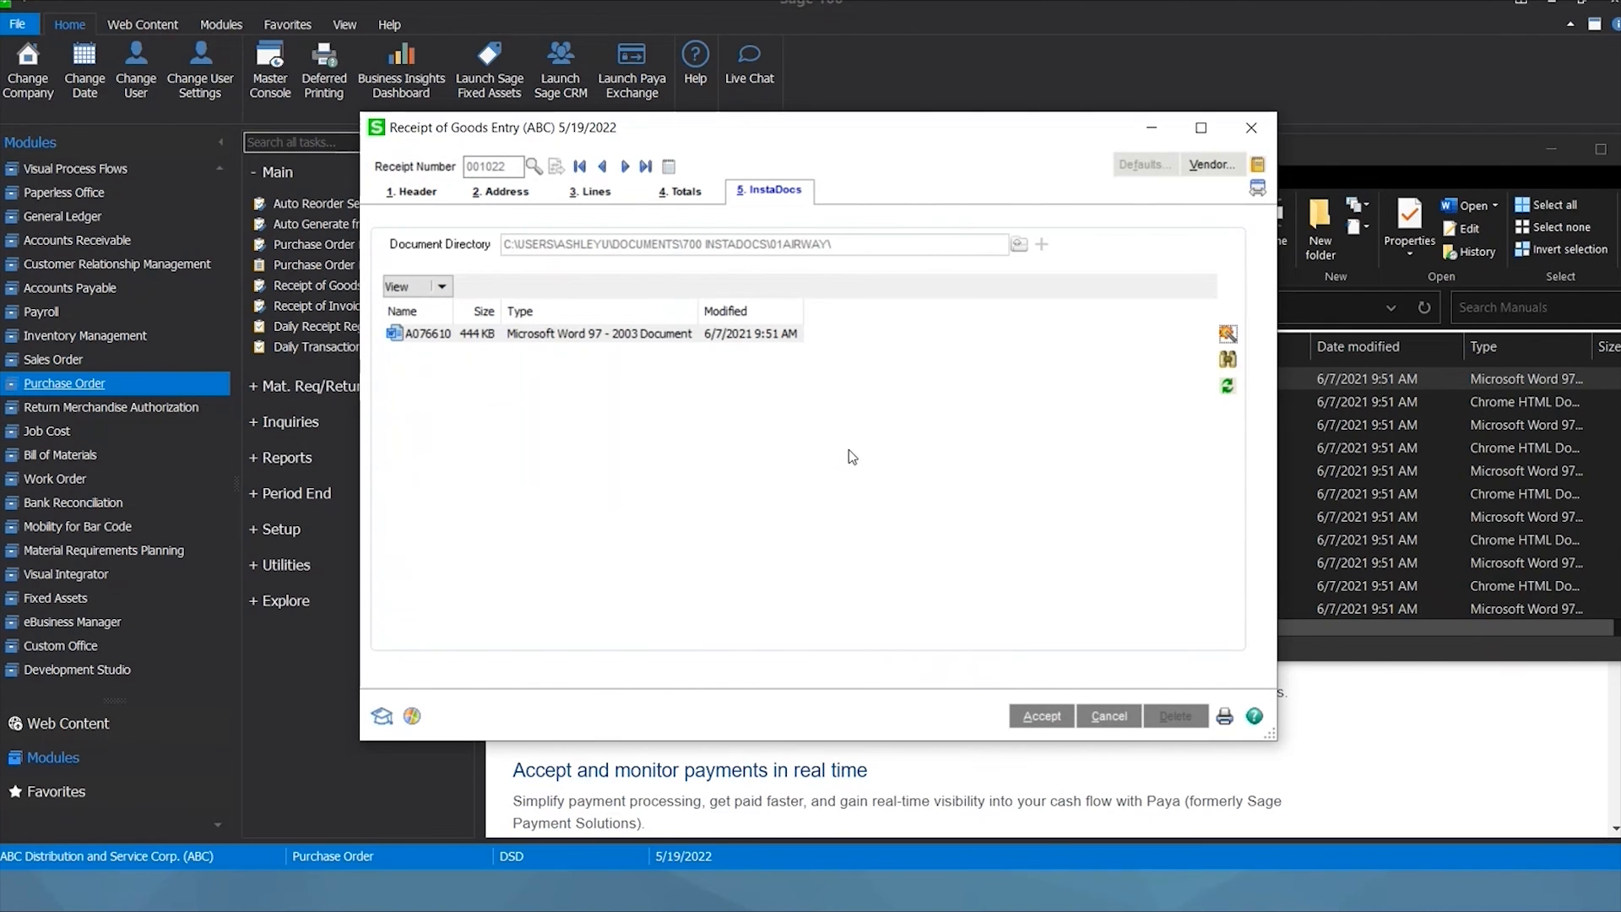
# Close receipt 001022 without saving and minimize File Explorer.
pyautogui.click(1253, 129)
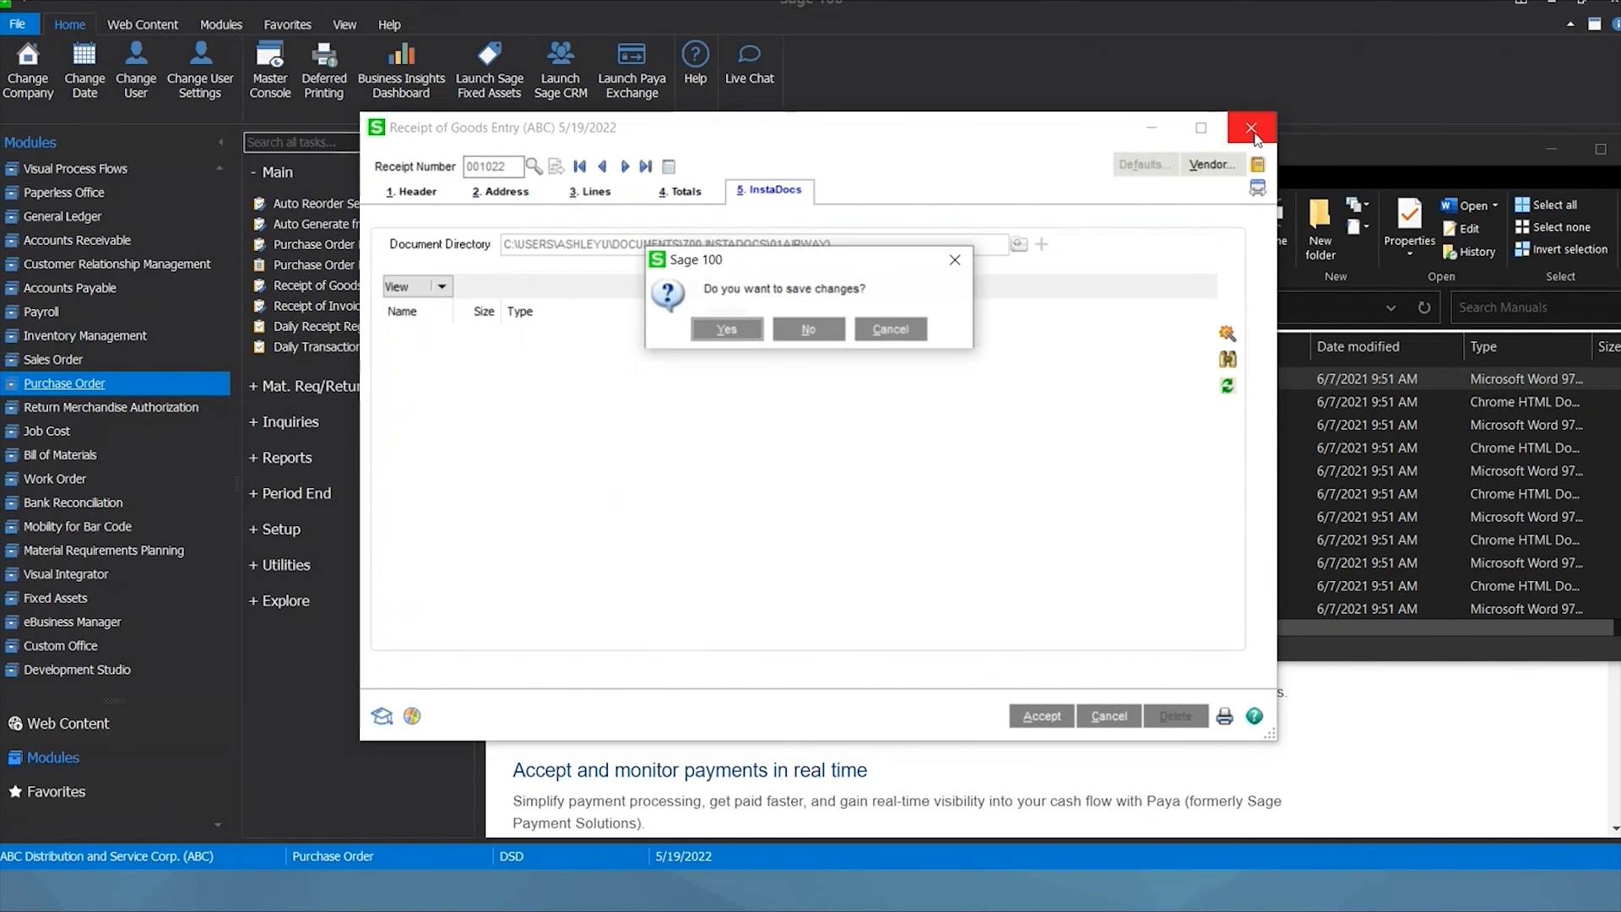
pyautogui.click(841, 338)
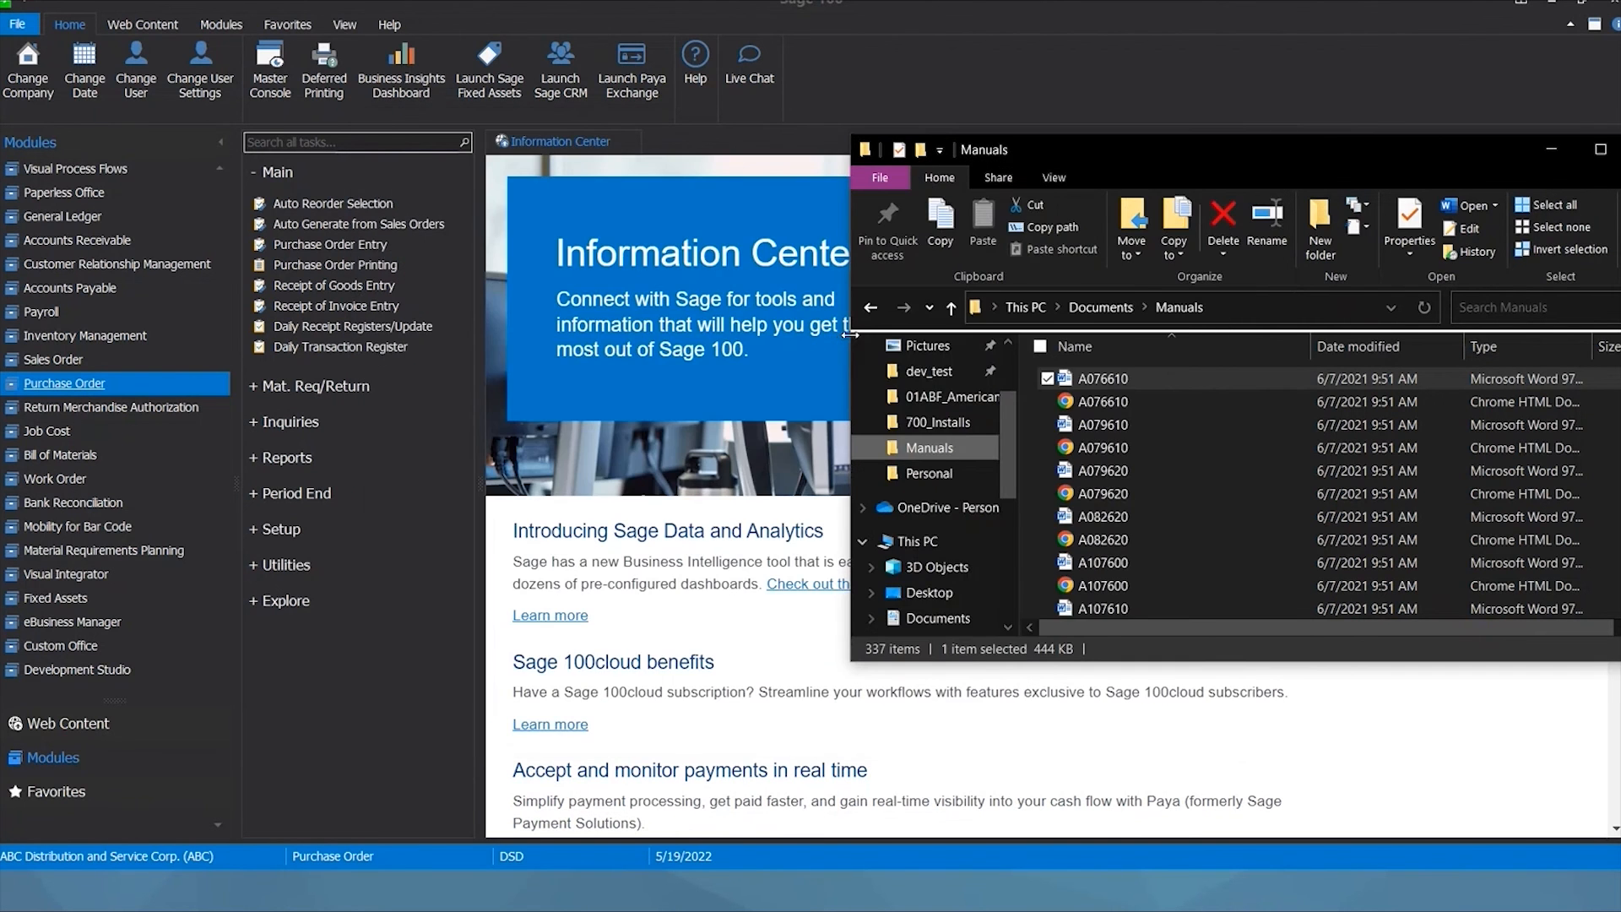
pyautogui.click(1551, 149)
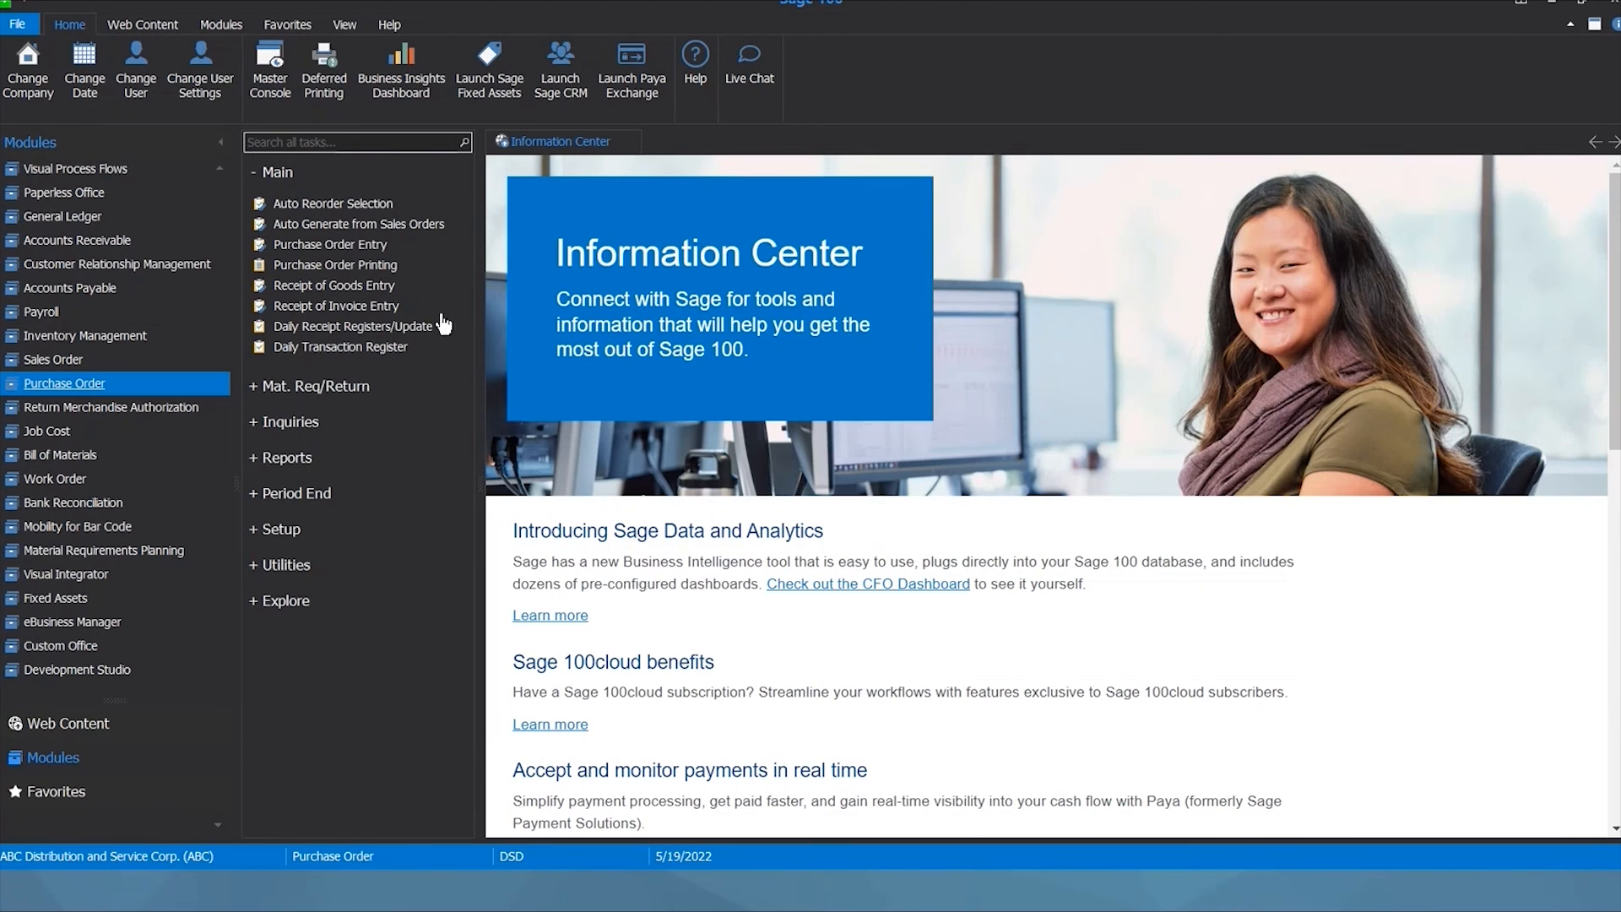
# Cycle through Accounts Receivable, Sales Order and Accounts Payable tasks, keeping date 5/19/2022, ending on Accounts Receivable.
pyautogui.click(102, 245)
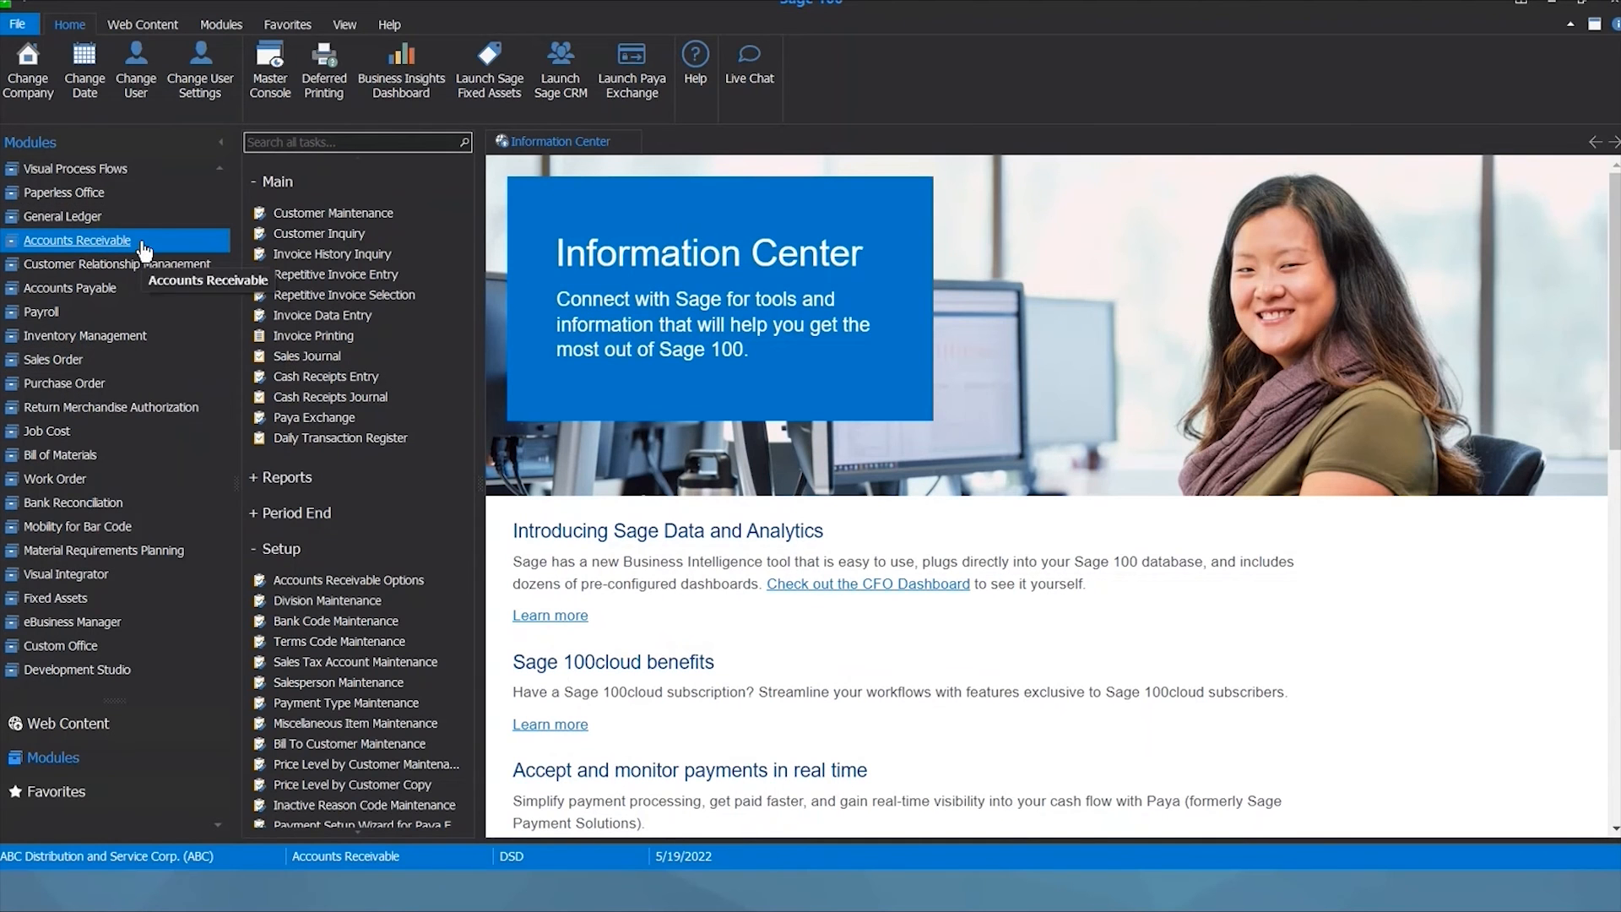
pyautogui.click(91, 365)
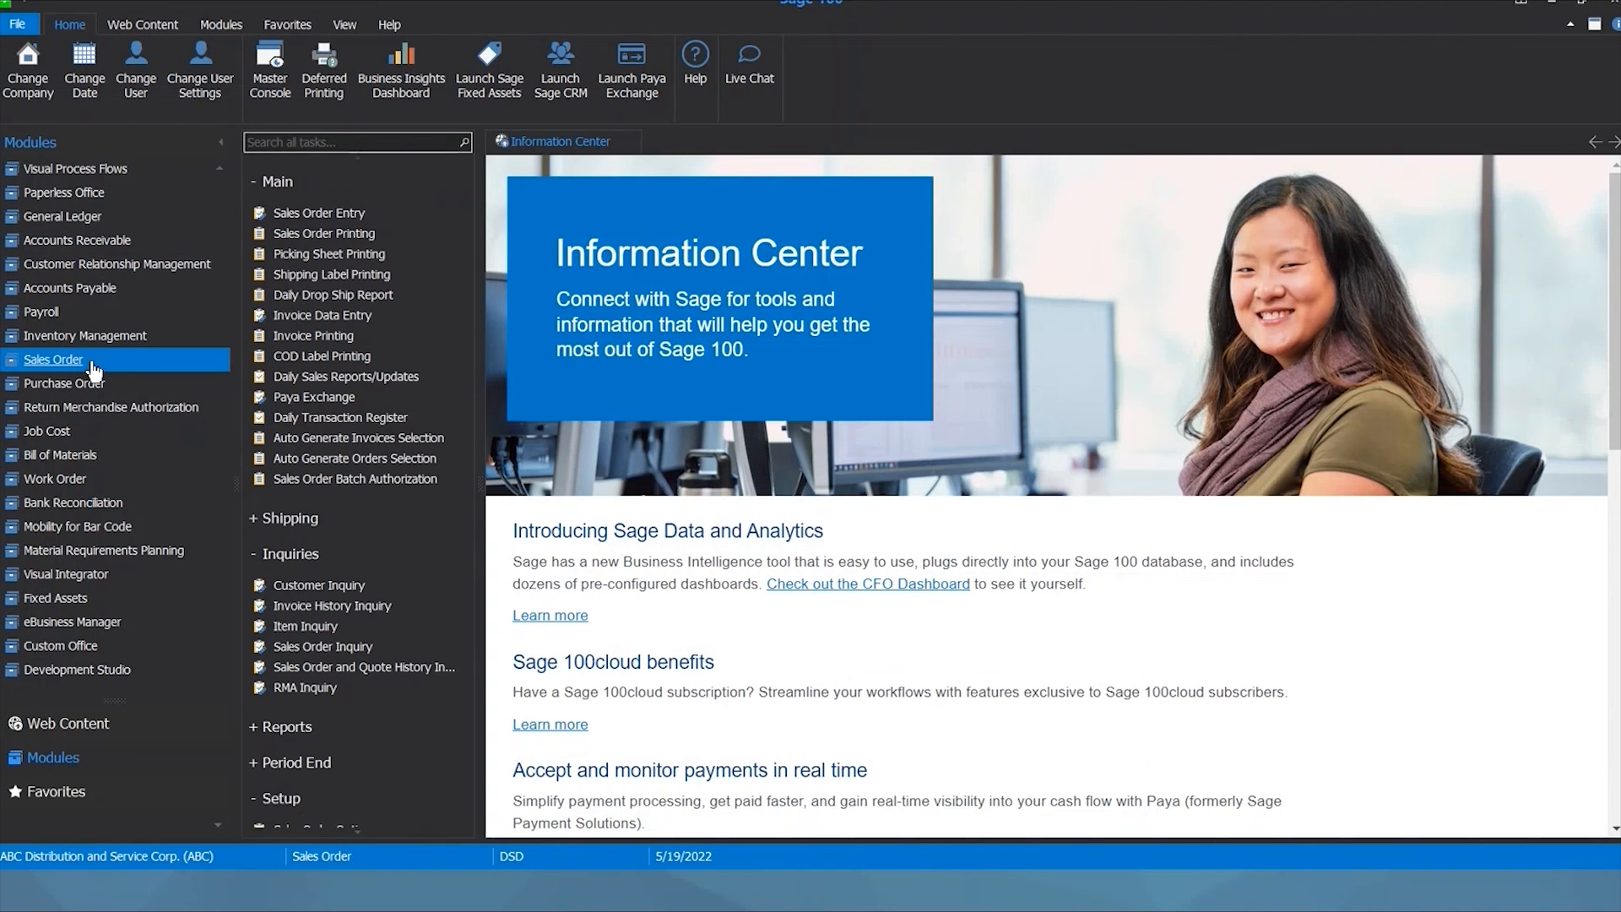
pyautogui.click(97, 244)
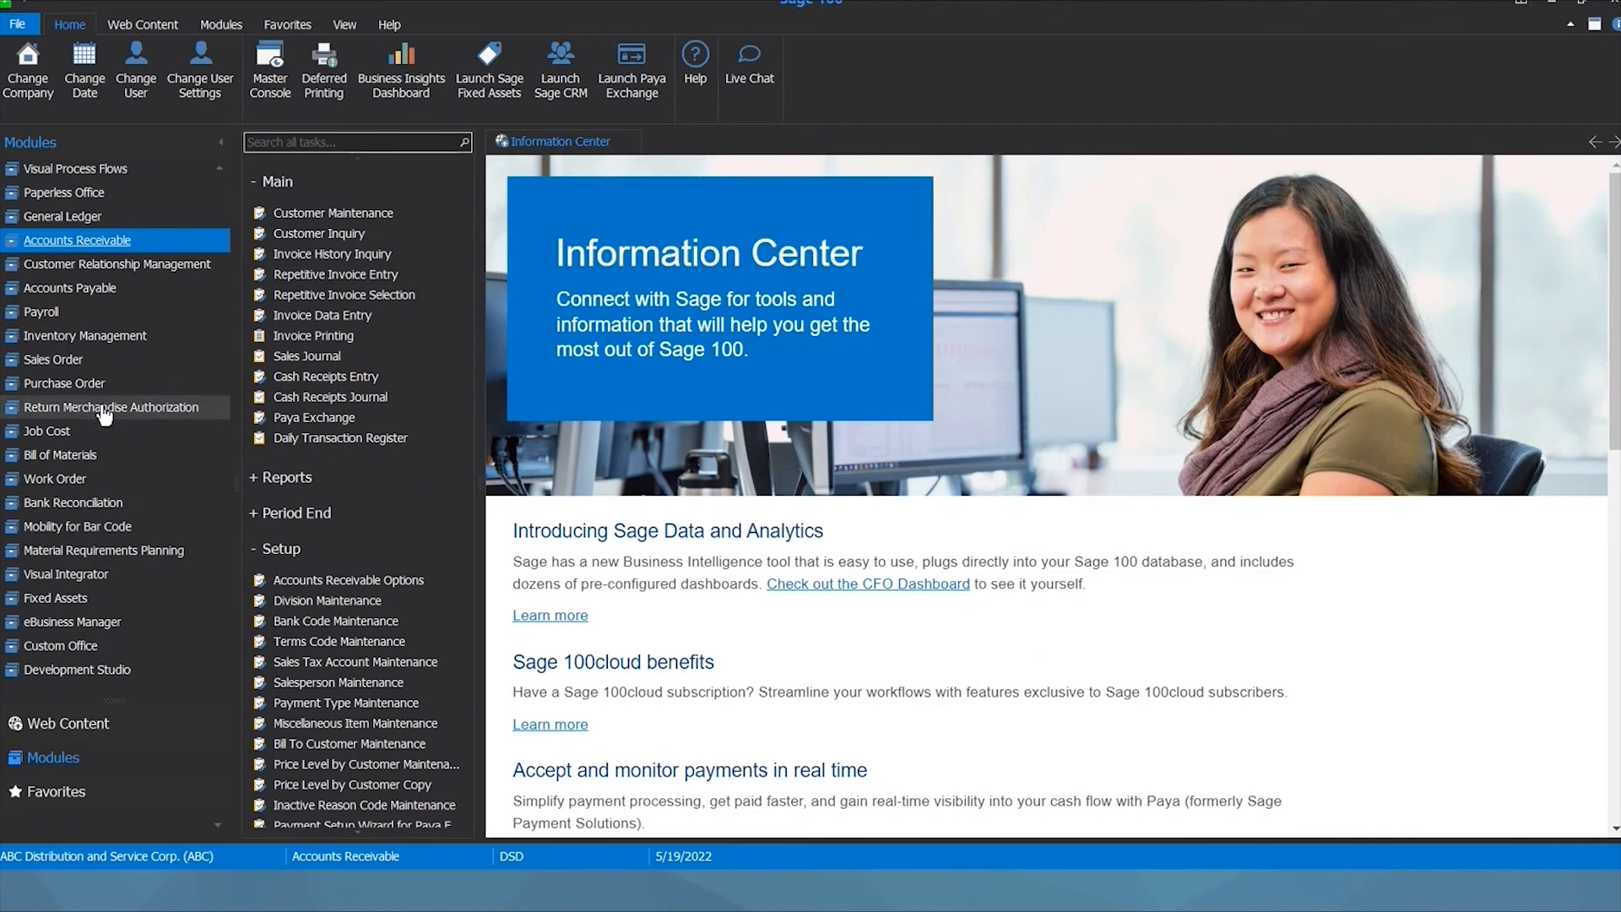
pyautogui.click(93, 369)
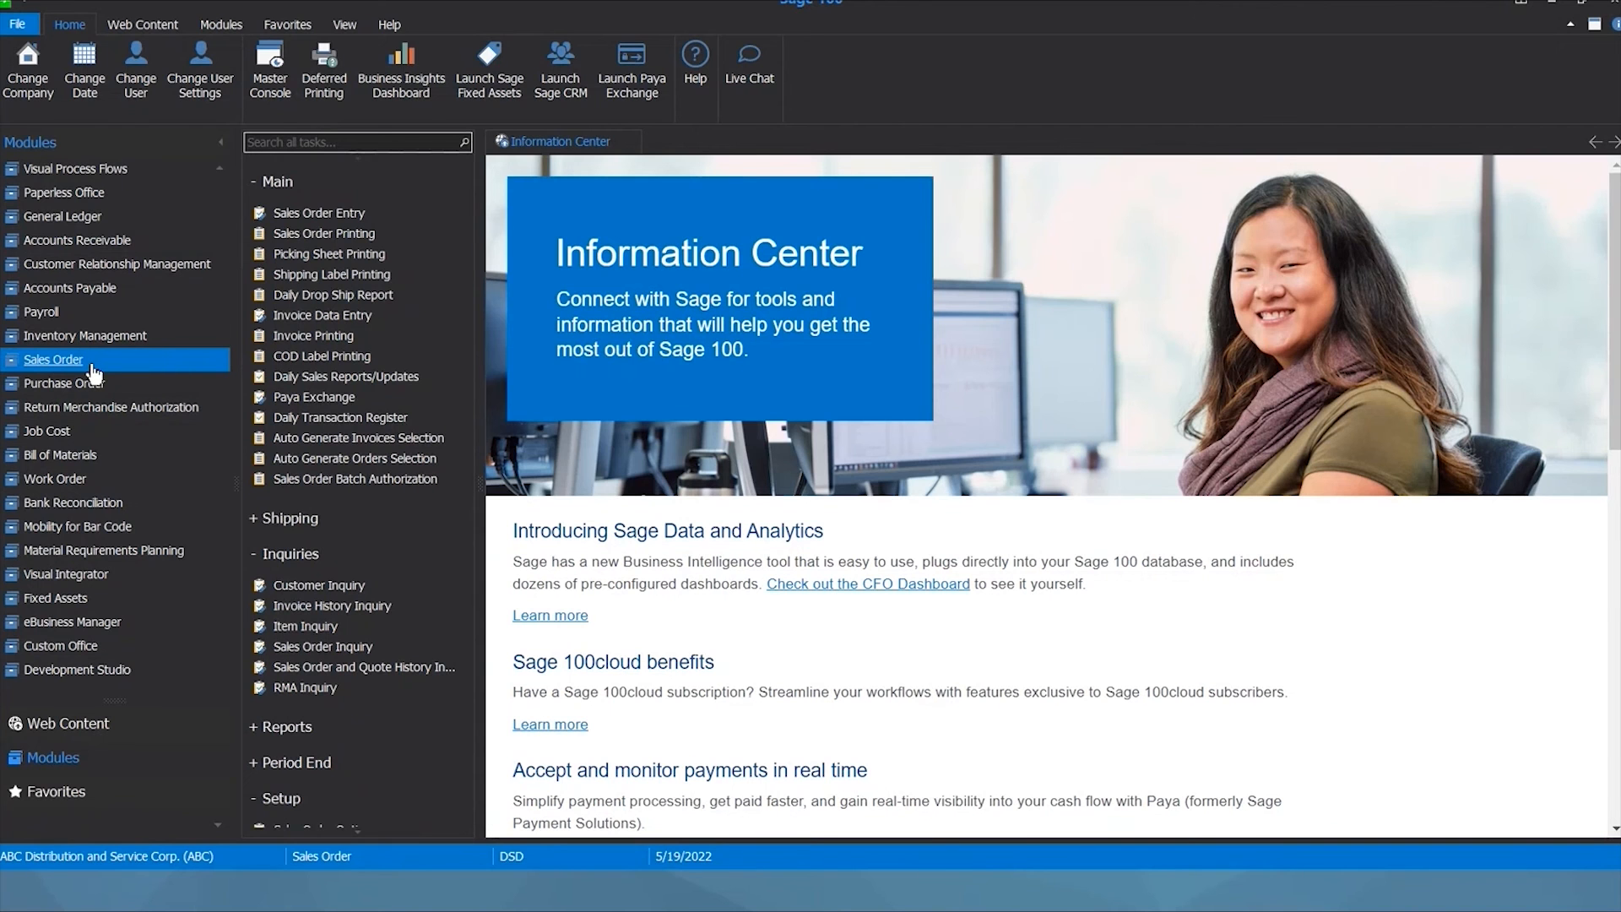
pyautogui.click(70, 288)
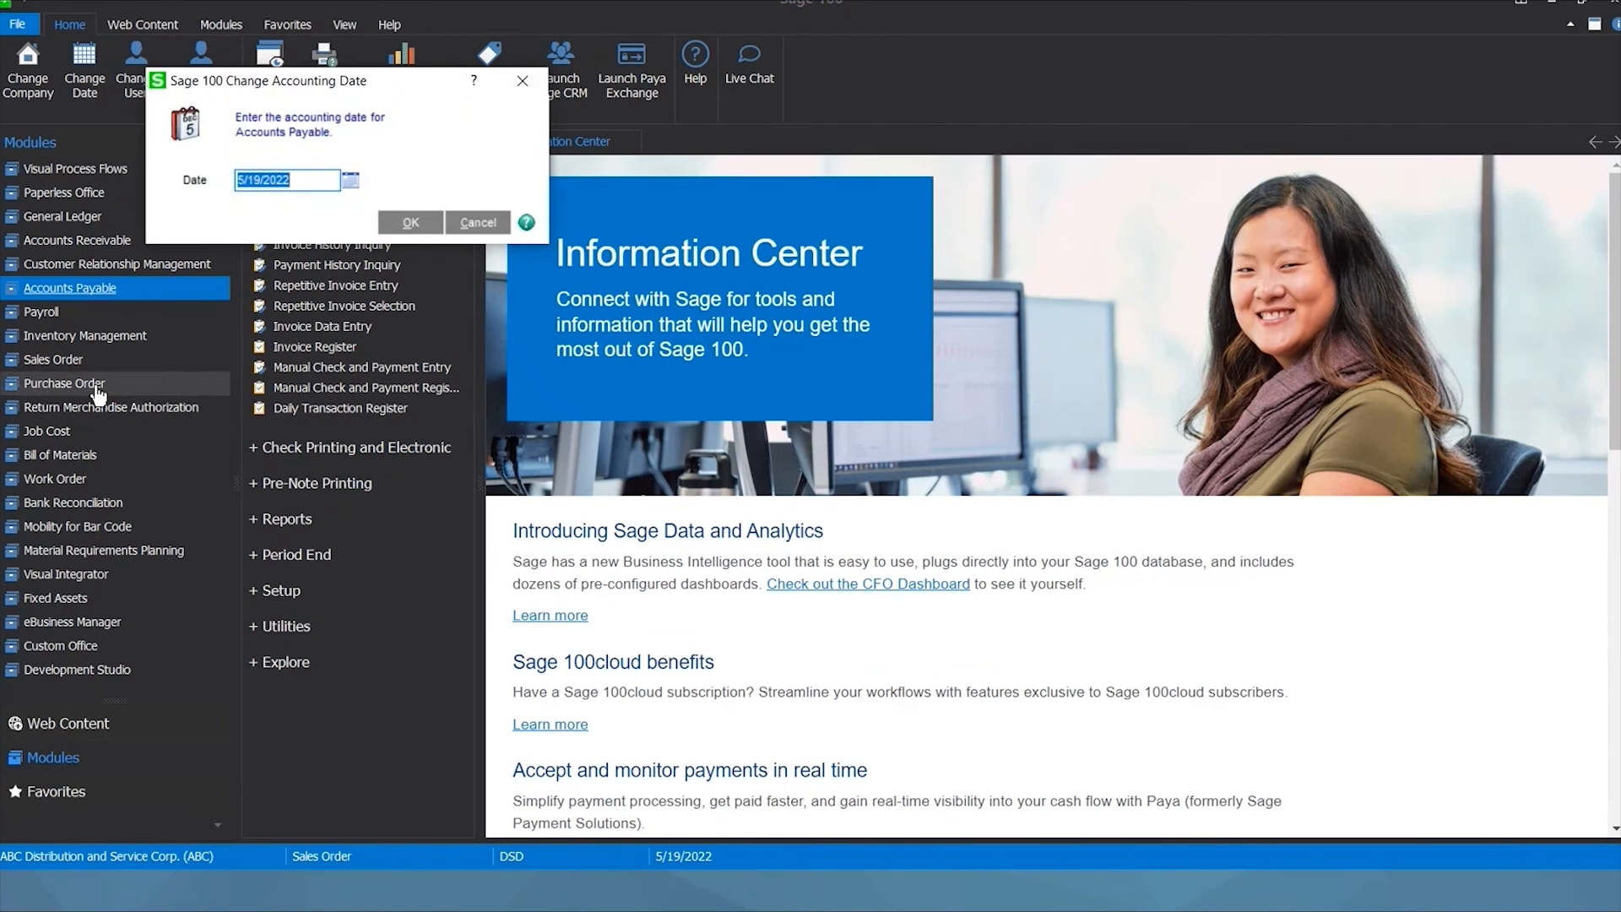
pyautogui.click(410, 222)
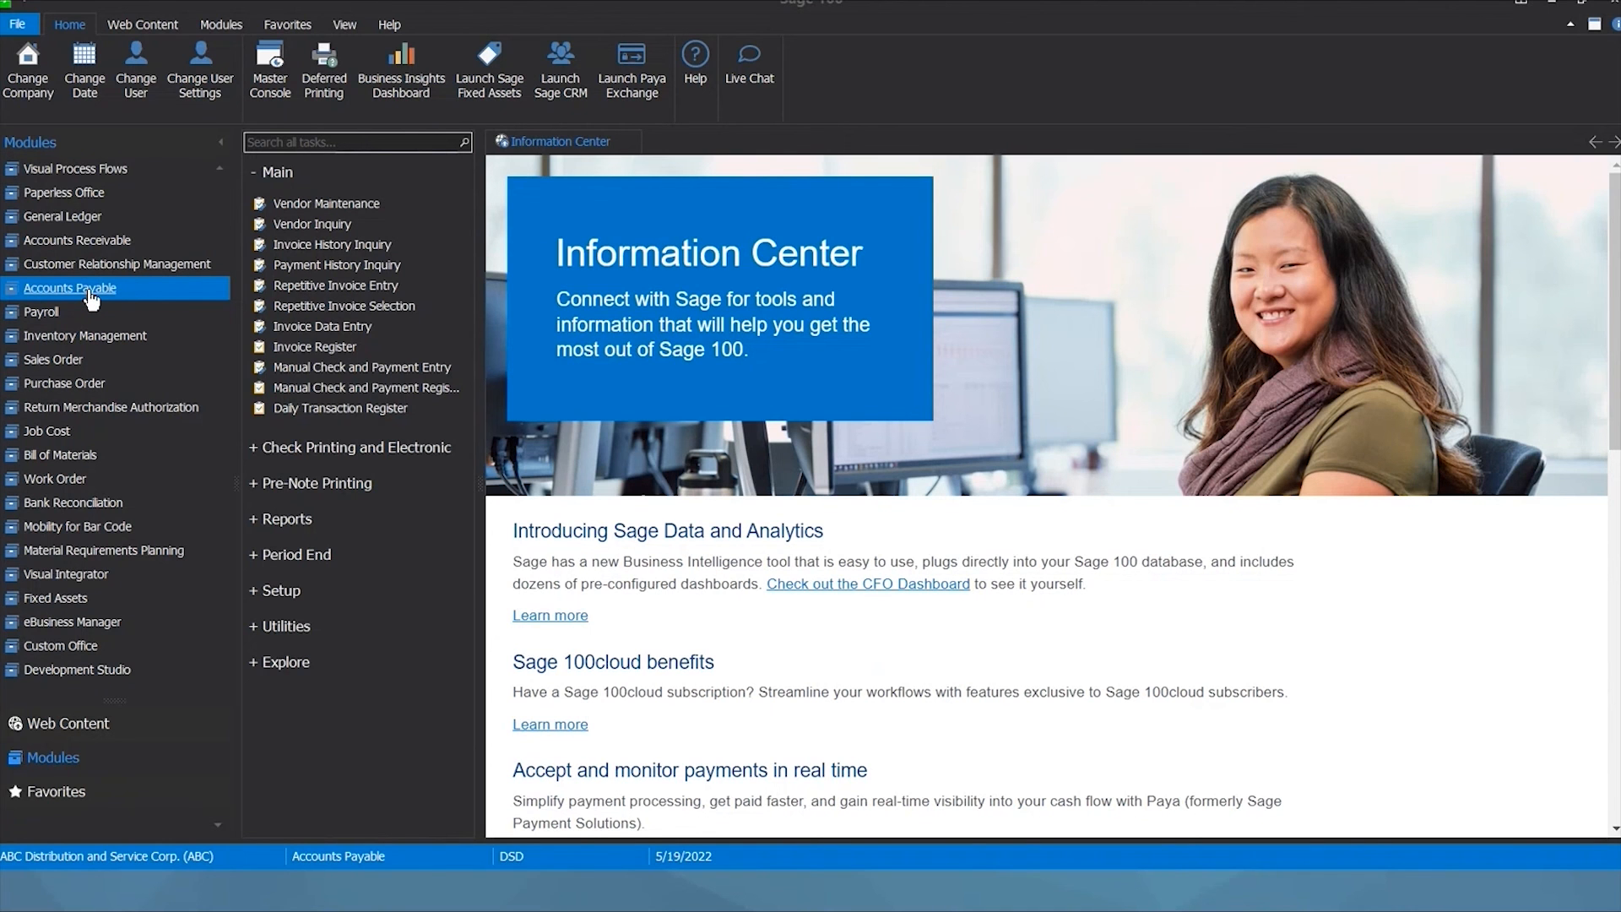
pyautogui.click(101, 250)
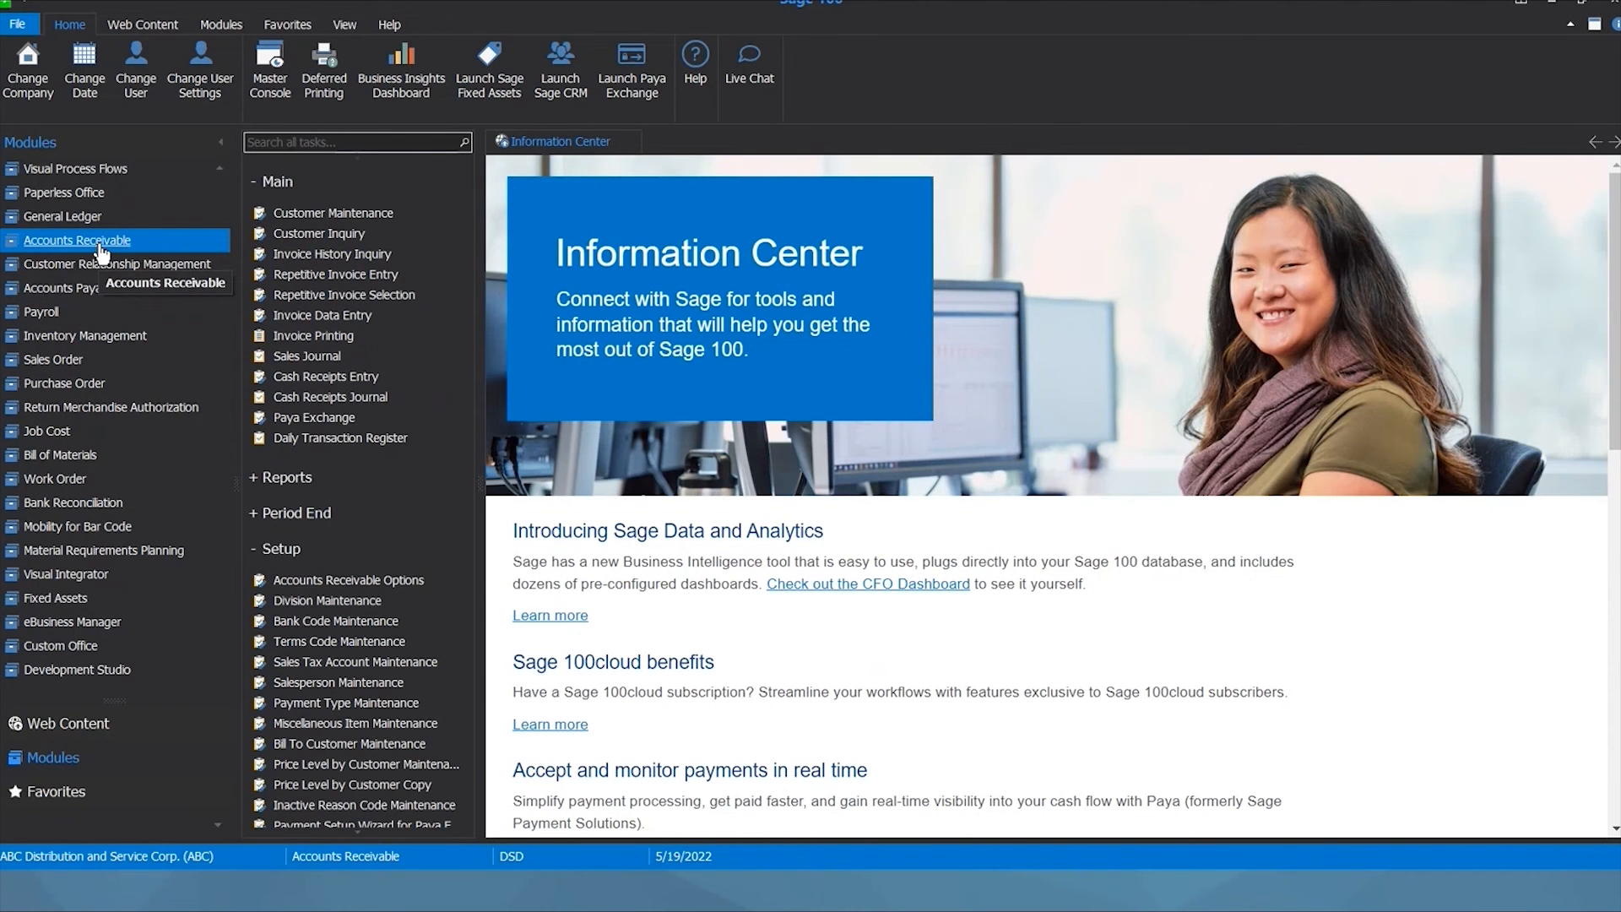